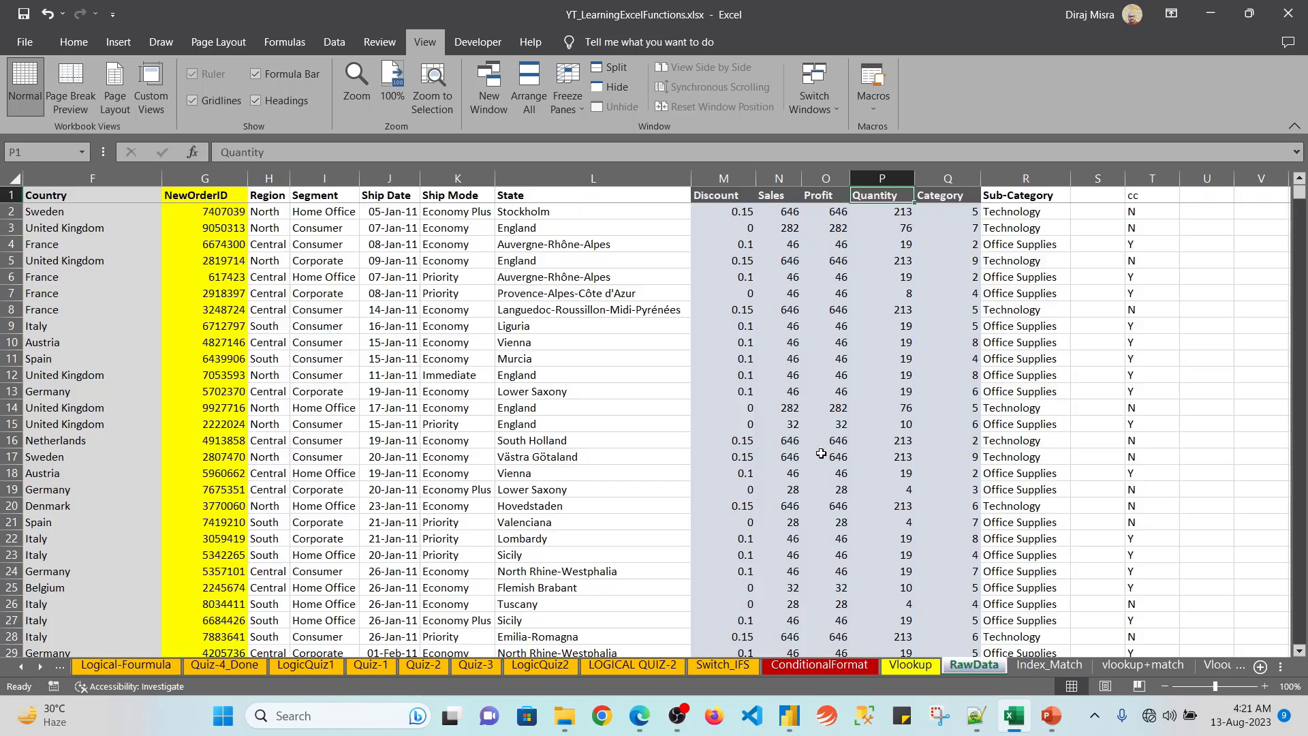
Step: Look across the RawData headers from Quantity back to the first columns and select the NewOrderID column's filled cells
key("Left")
key("Left")
key("Left")
key("Left")
key("Left")
key("Left")
key("Left")
key("Left")
key("Left")
key("Left")
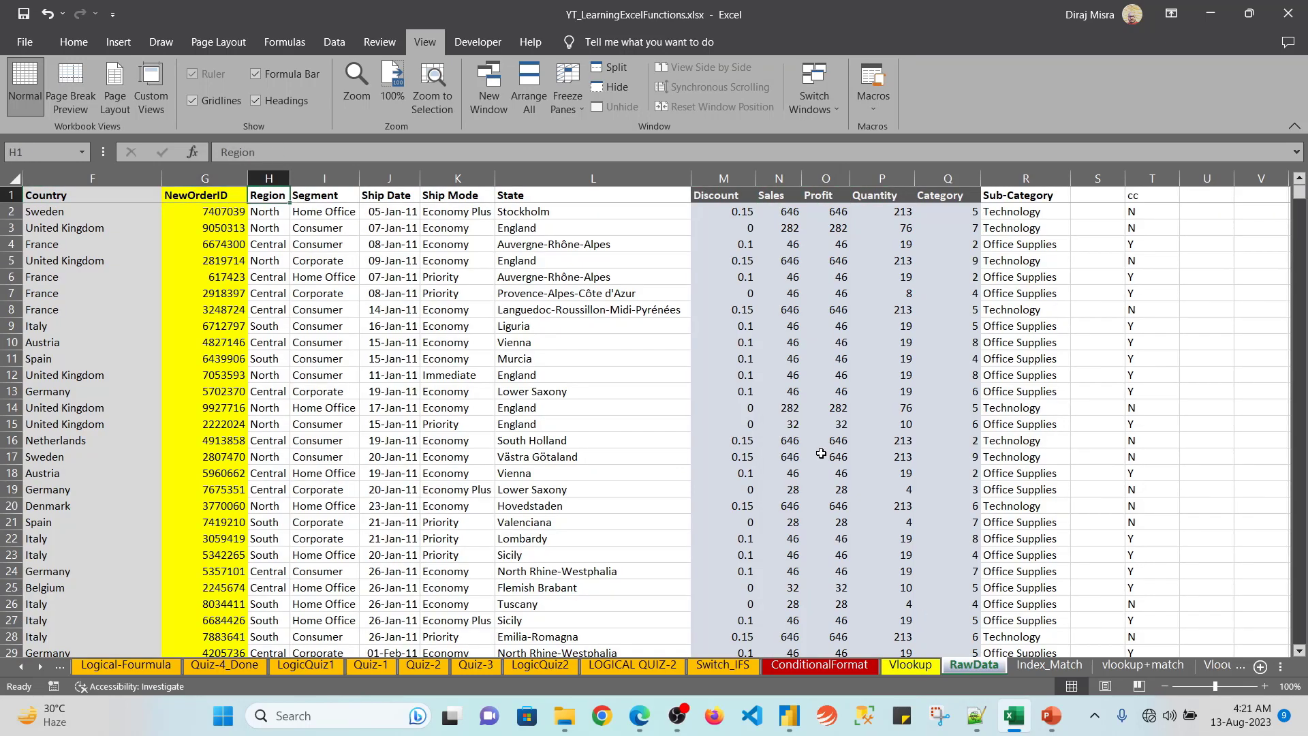
scroll(821, 454, "left", 5)
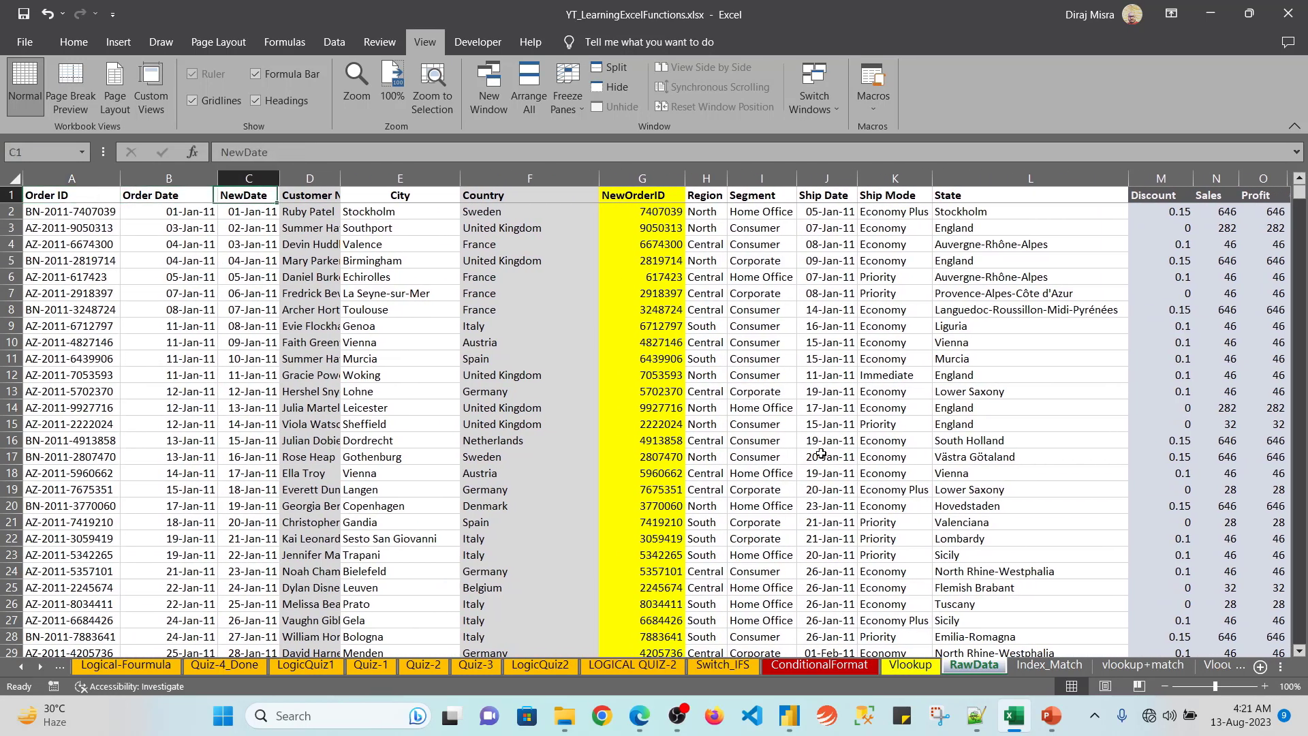
key("Right")
key("ctrl+shift+Down")
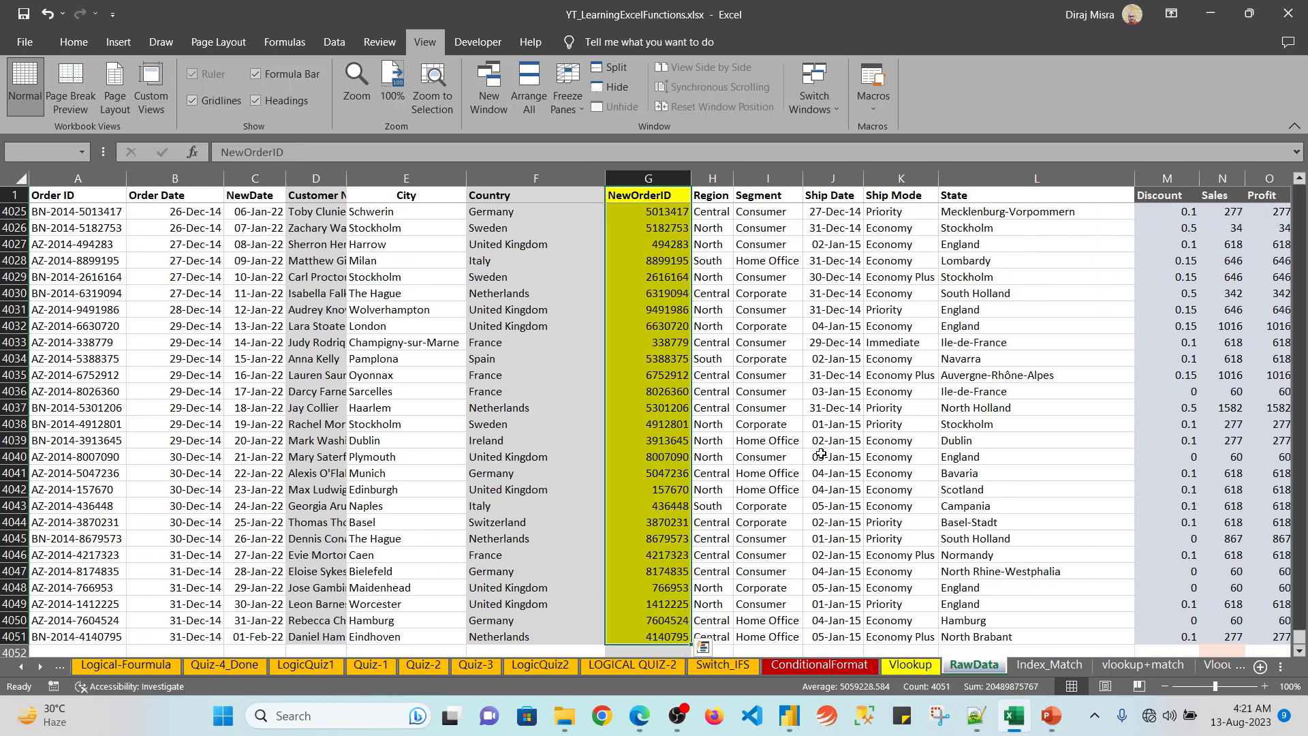
Step: Select the whole RawData table from Order ID to Sub-Category and autofit its column widths
key("Left")
key("Left")
key("Left")
key("Left")
key("Left")
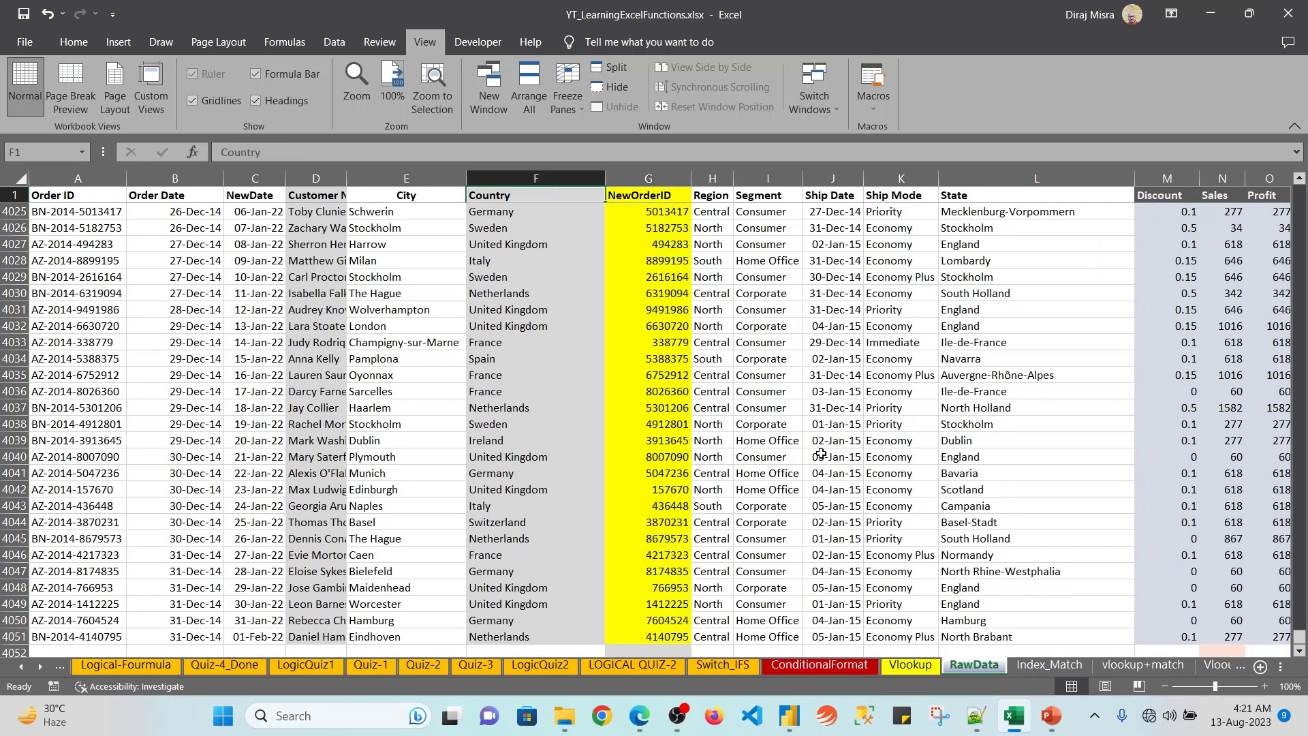
key("Left")
key("ctrl+shift+Right")
key("ctrl+shift+Down")
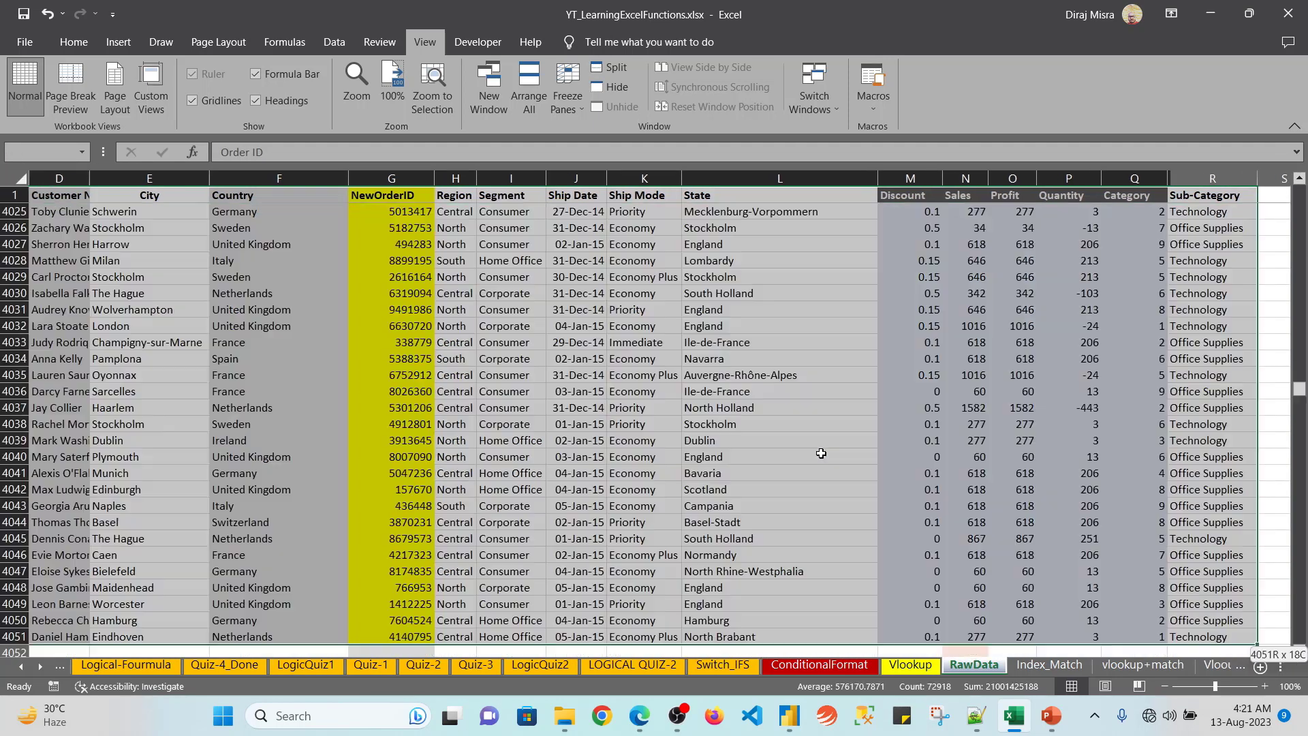
key("alt+o")
key("c")
key("a")
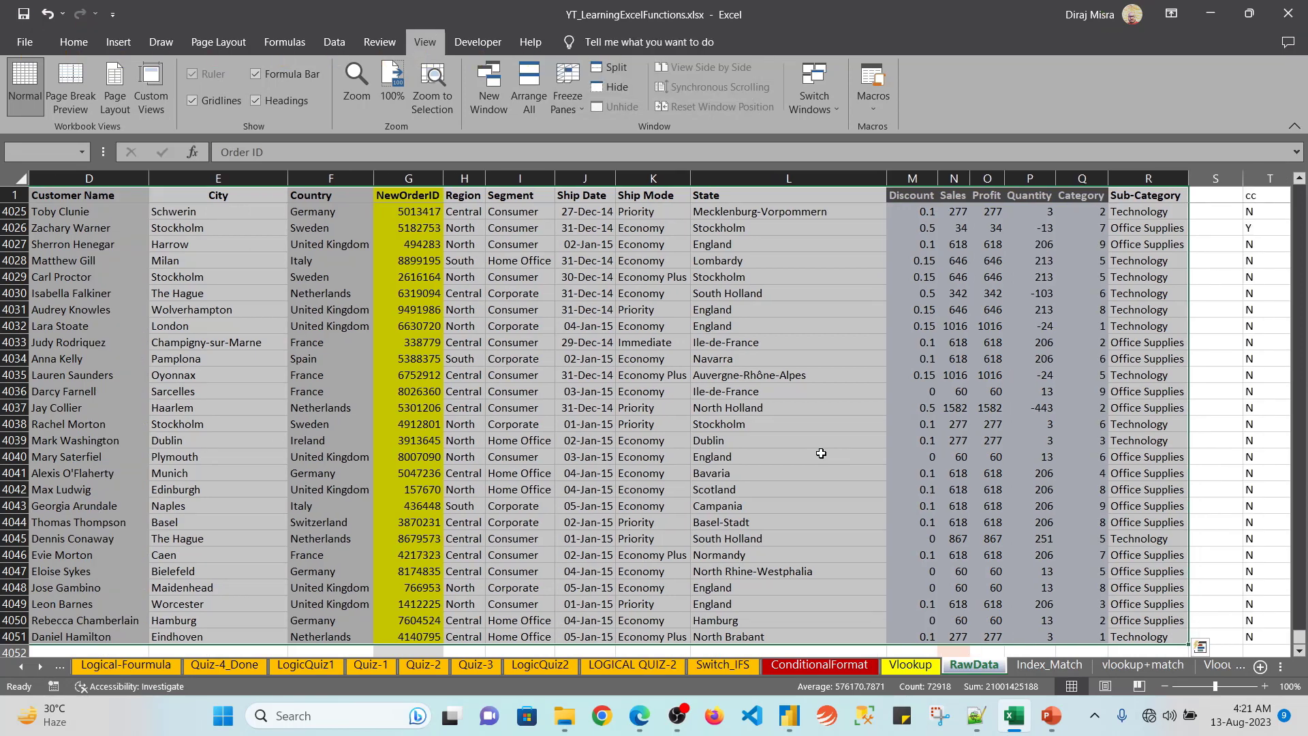
Step: Return to the top of RawData and review the headers from NewOrderID through Sub-Category
key("ctrl+Home")
key("Right")
key("Right")
key("Right")
key("Right")
key("Right")
key("Right")
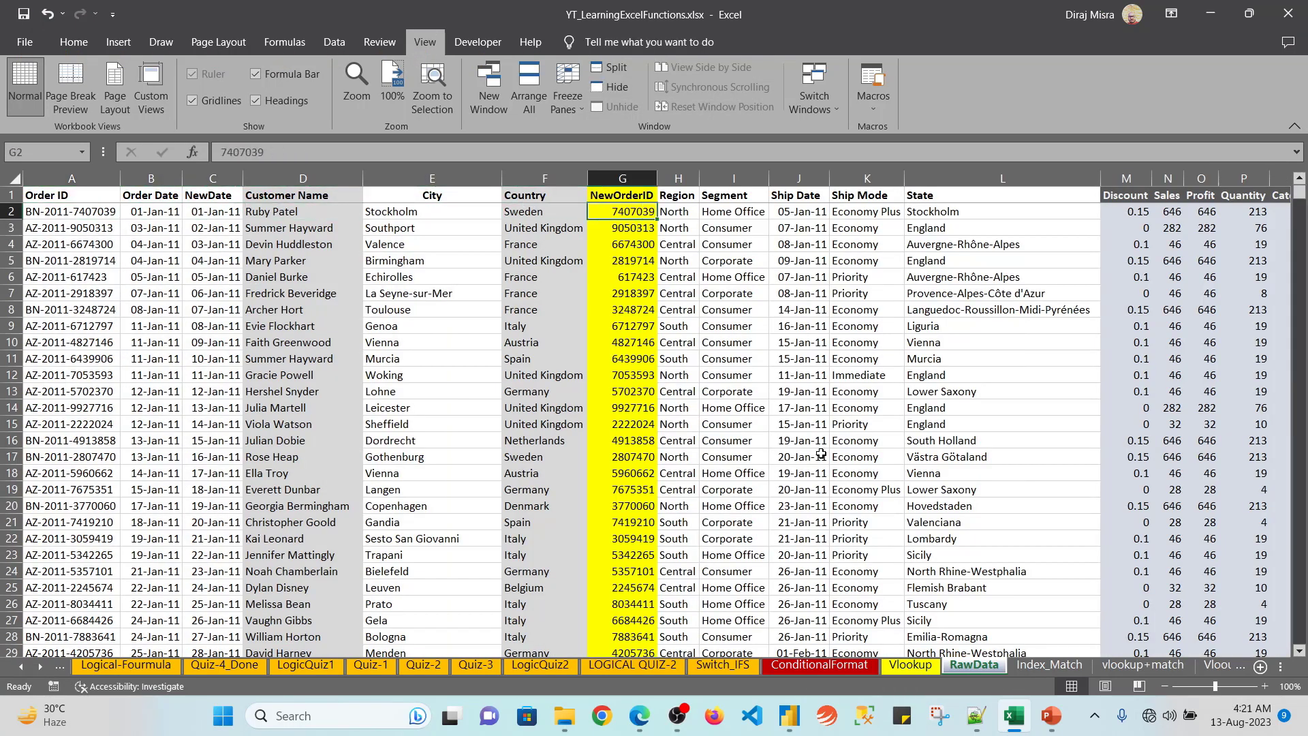
key("Up")
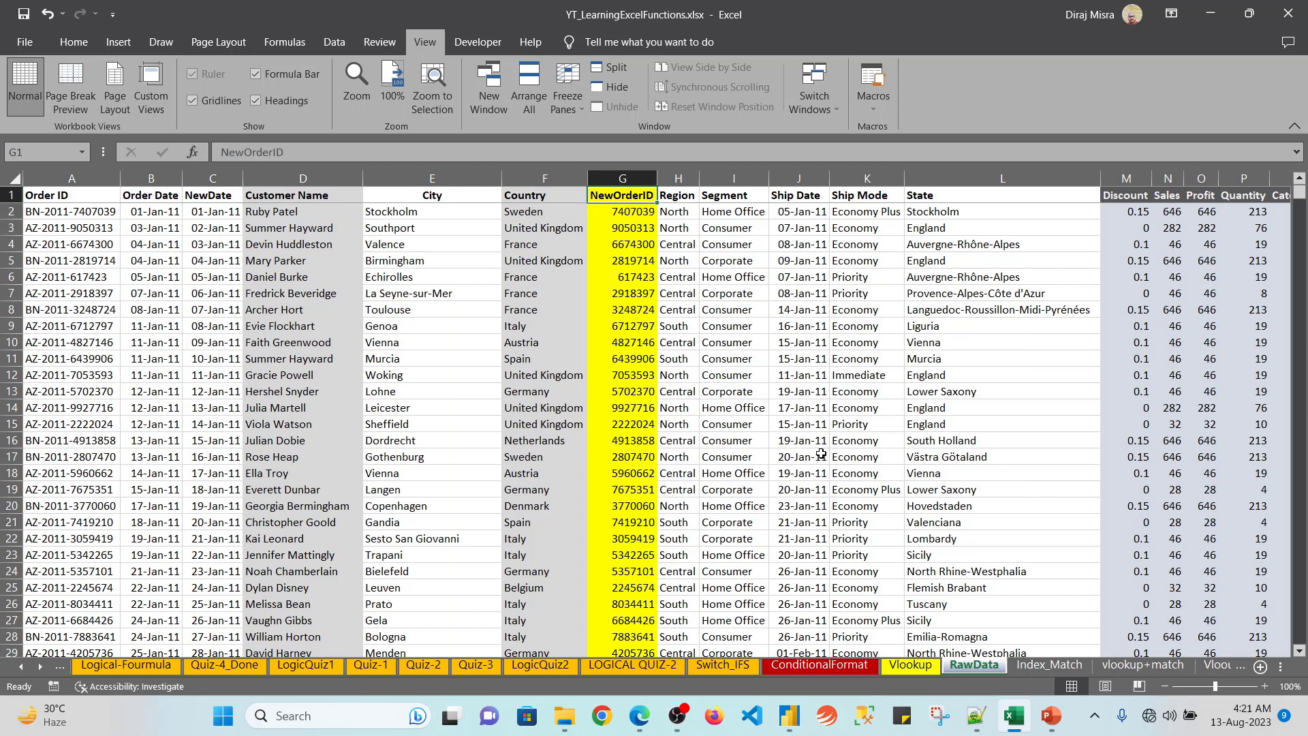
key("Right")
key("Right")
key("Right")
key("Right")
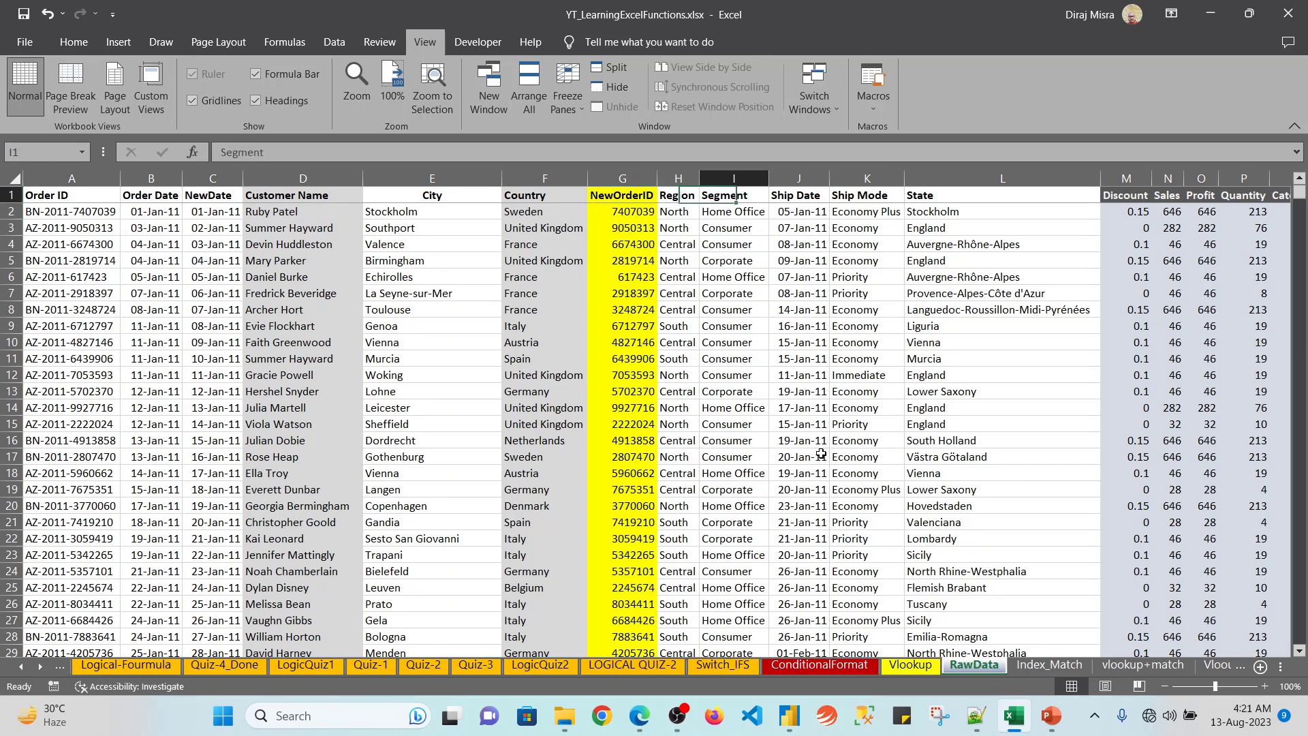
key("Right")
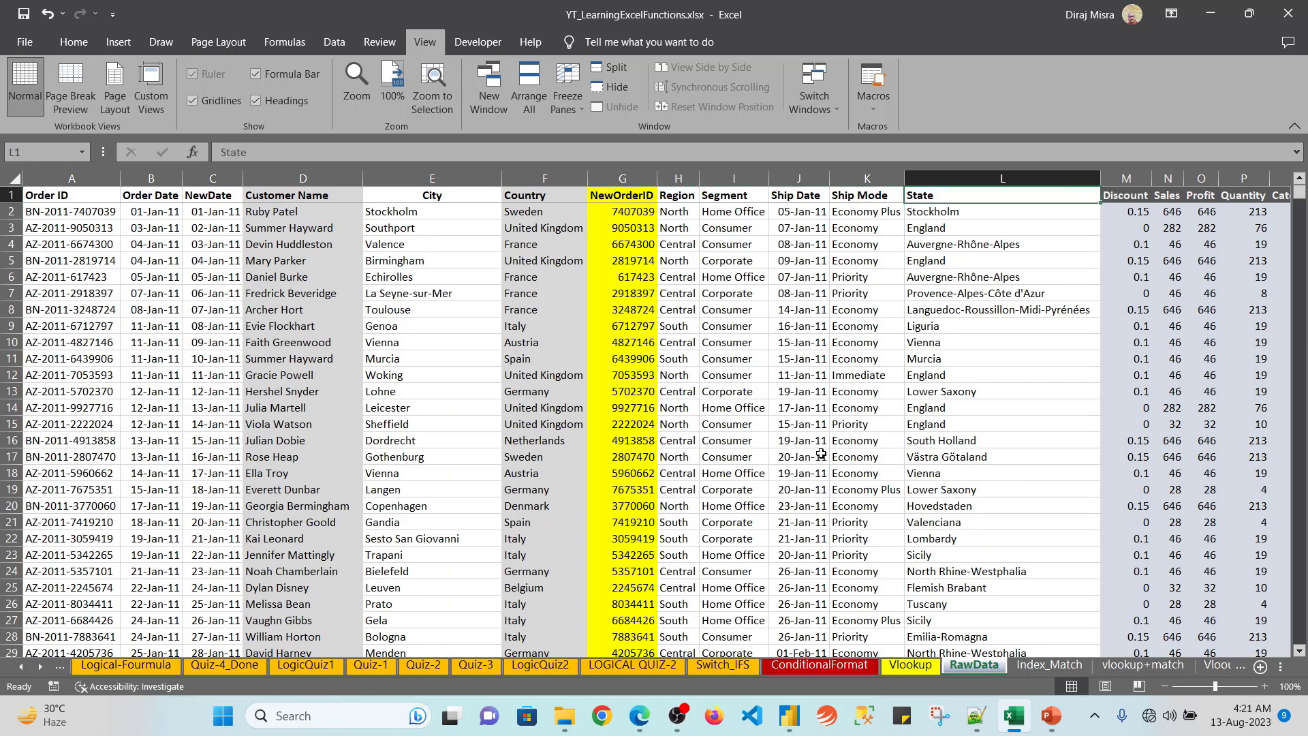
key("Right")
key("Right")
key("Right")
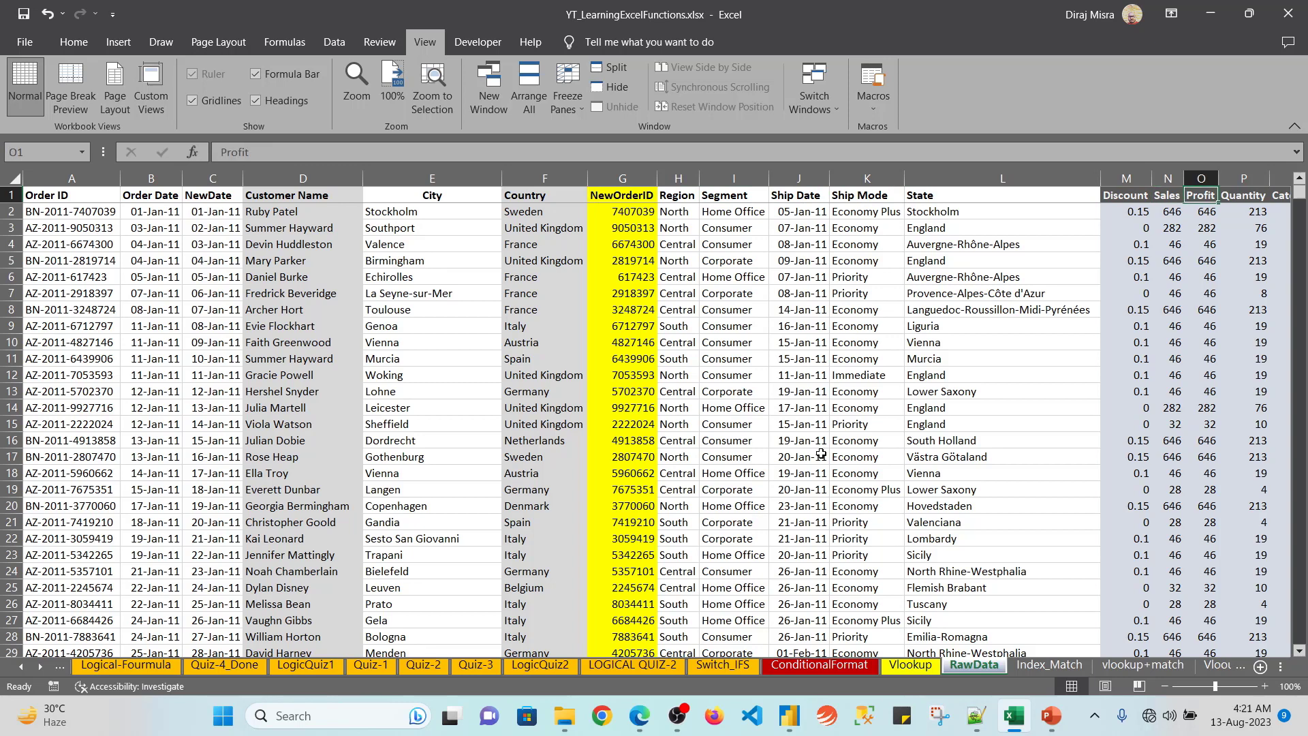
key("Right")
key("Right")
key("Right")
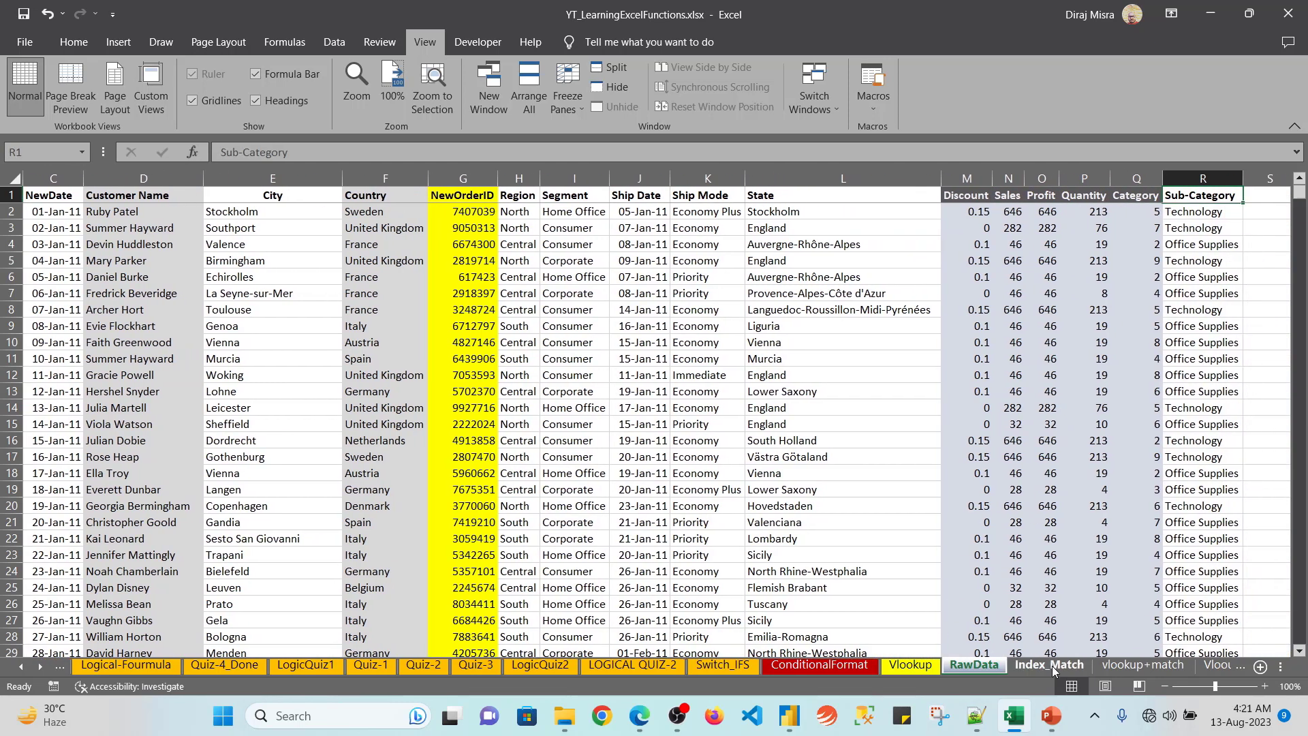
Step: Move the vlookup+match sheet to directly after RawData and look across its headers up to Ship Date
left_click_drag(1119, 670, 1047, 665)
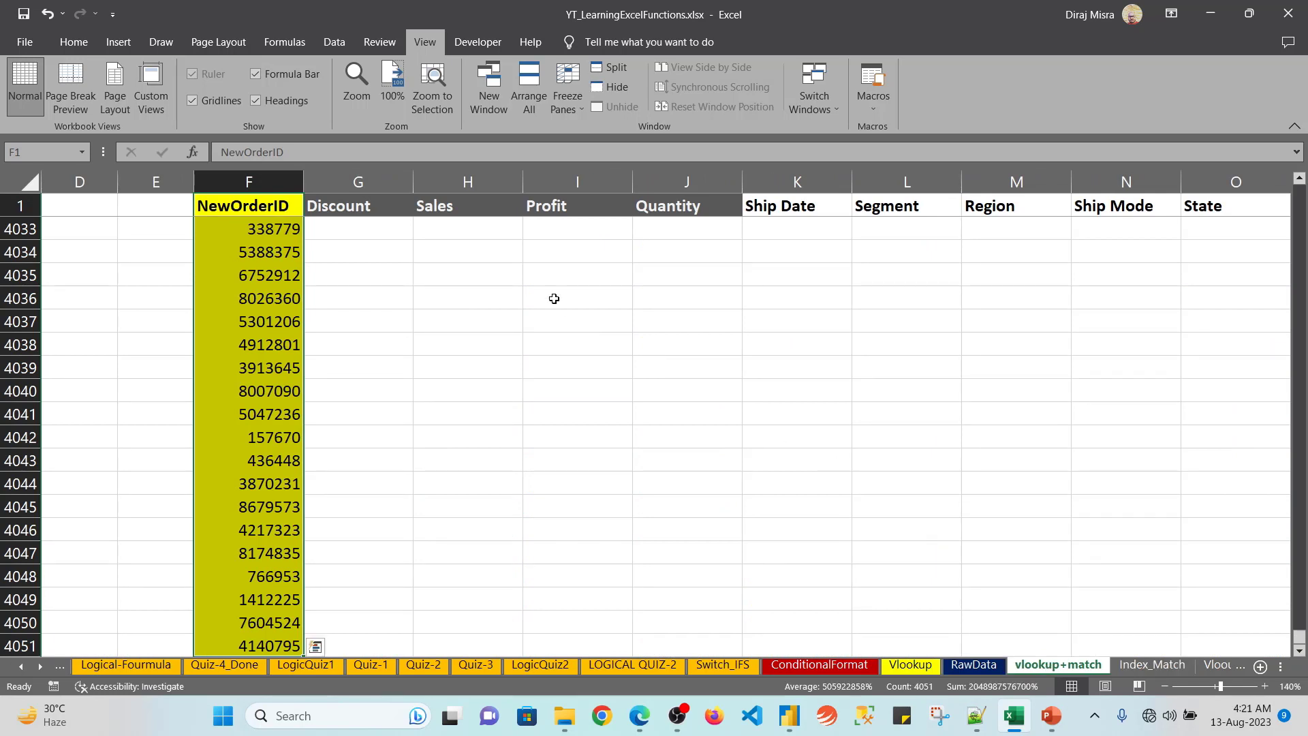
key("Right")
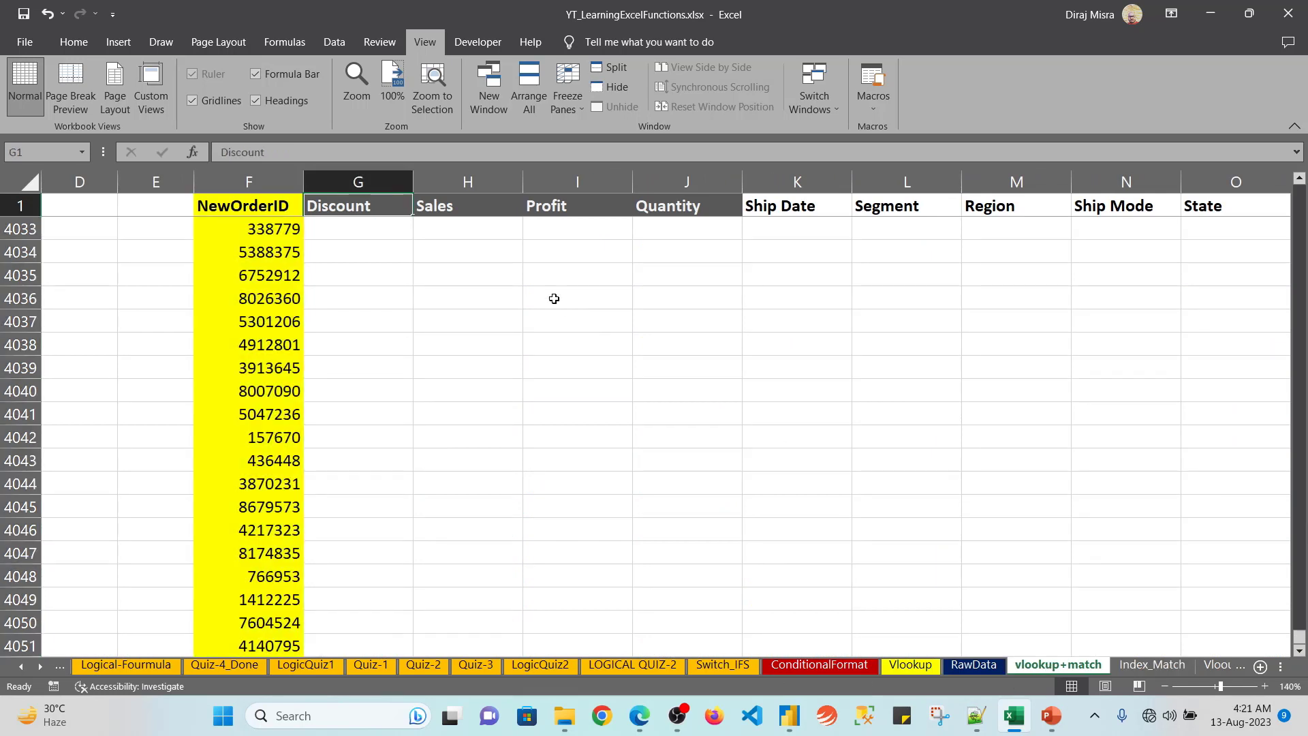
key("Right")
key("Right")
key("Right")
key("Right")
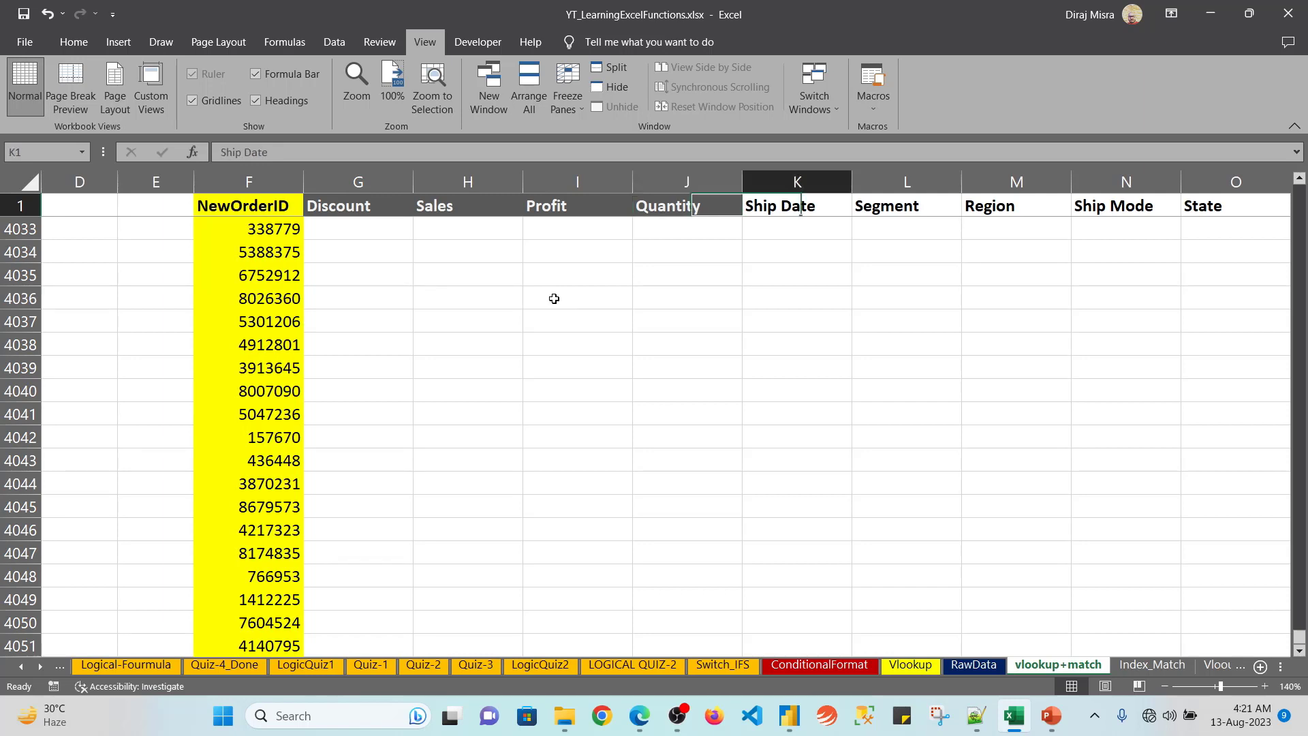
Step: Cut the Quantity header and insert it between Discount and Sales on the vlookup+match sheet
key("Left")
key("ctrl+c")
key("Left")
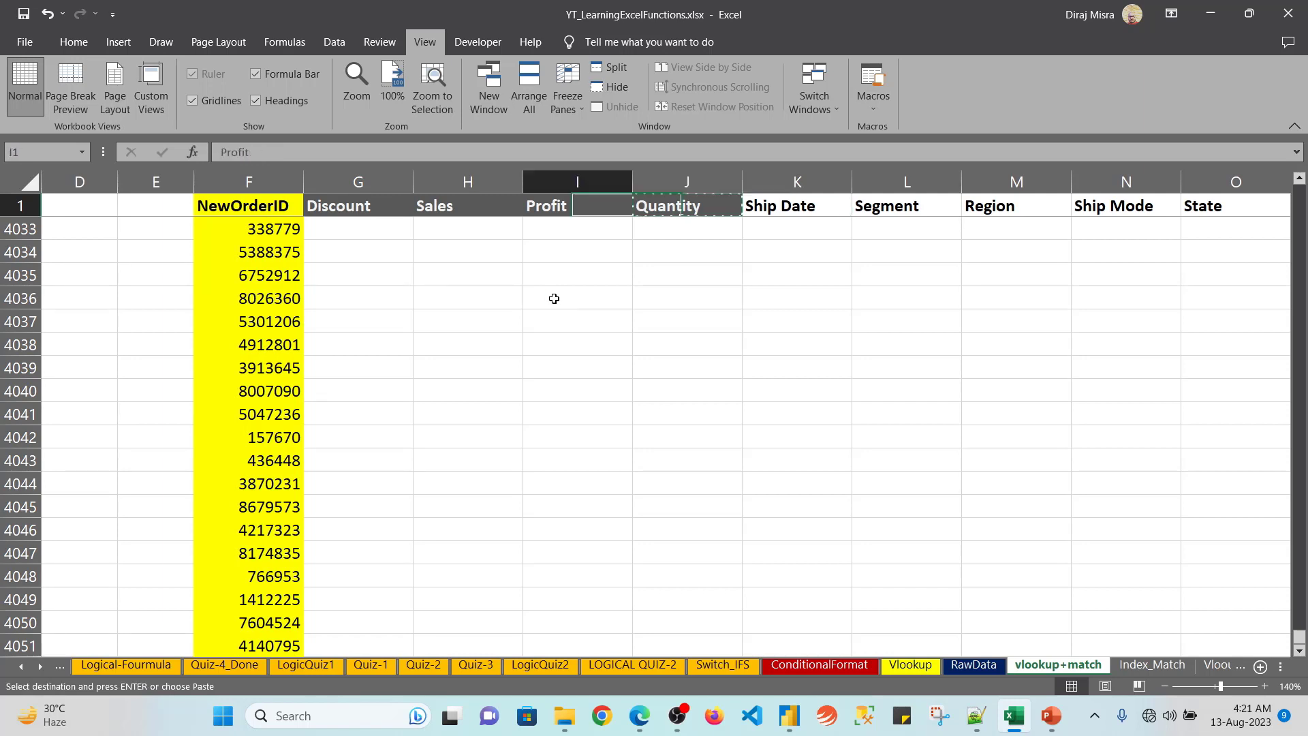
key("Left")
key("ctrl+plus")
key("Left")
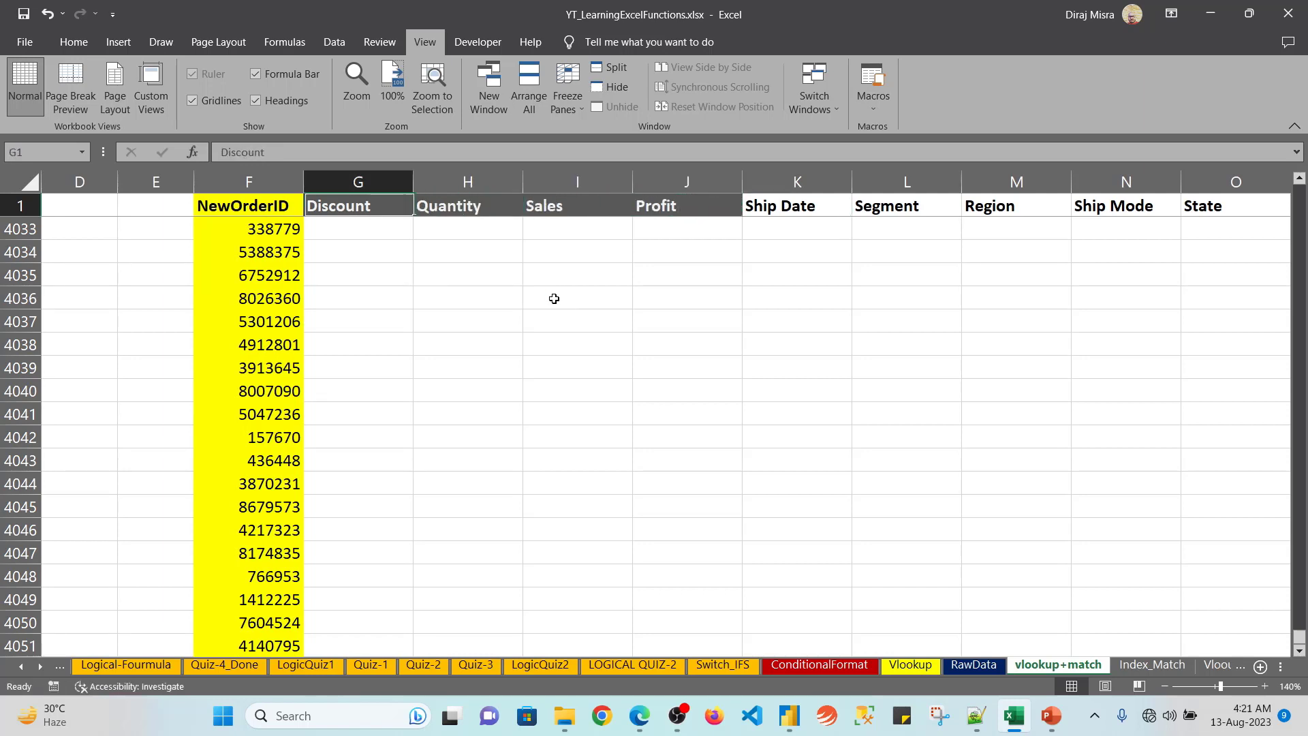
Step: Return to the top of the vlookup+match sheet and check the NewOrderID list and the empty cells beside it
key("ctrl+BackSpace")
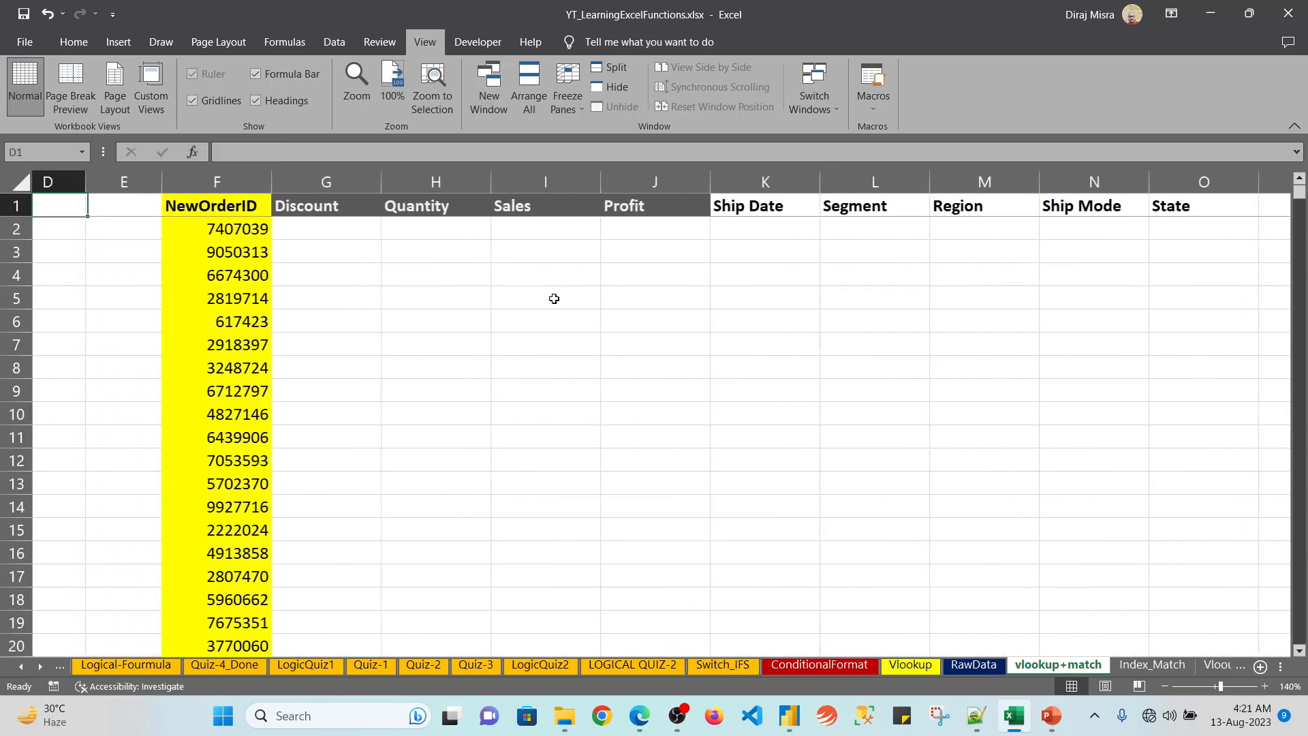
key("Left")
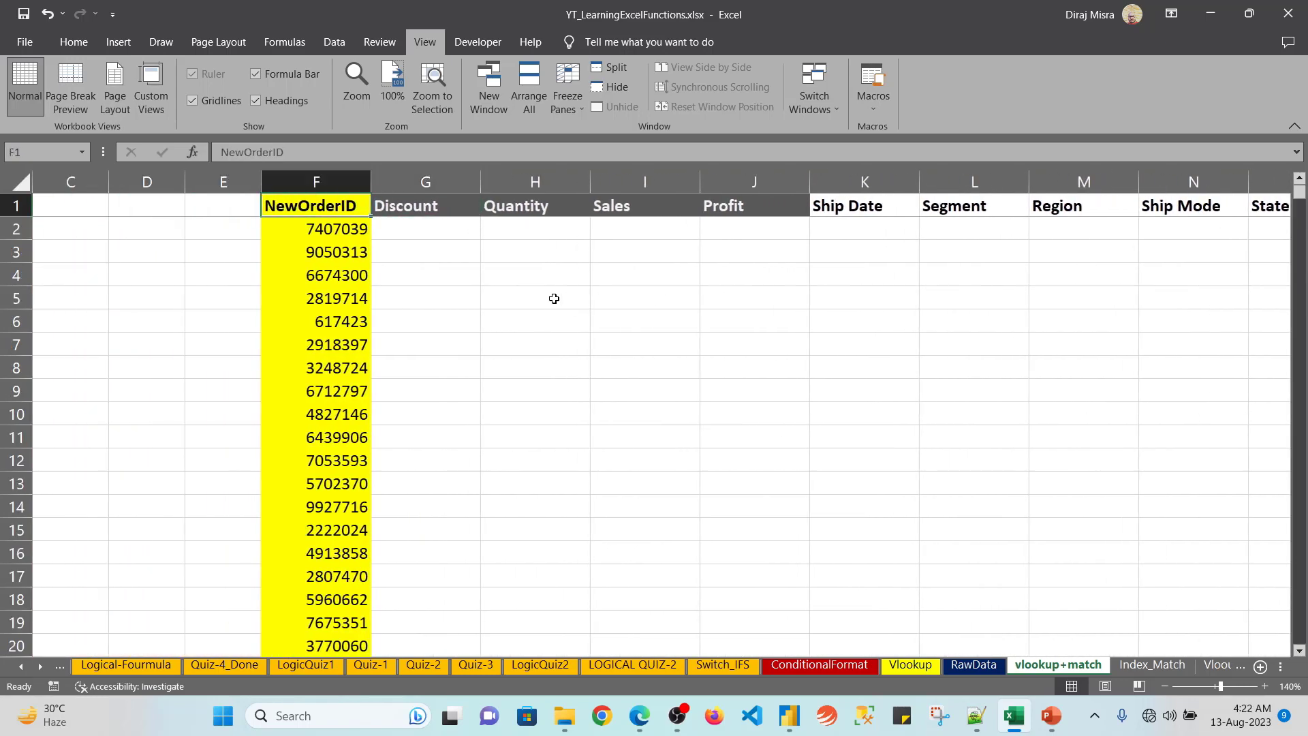
key("ctrl+shift+Down")
key("ctrl+shift+Up")
key("Down")
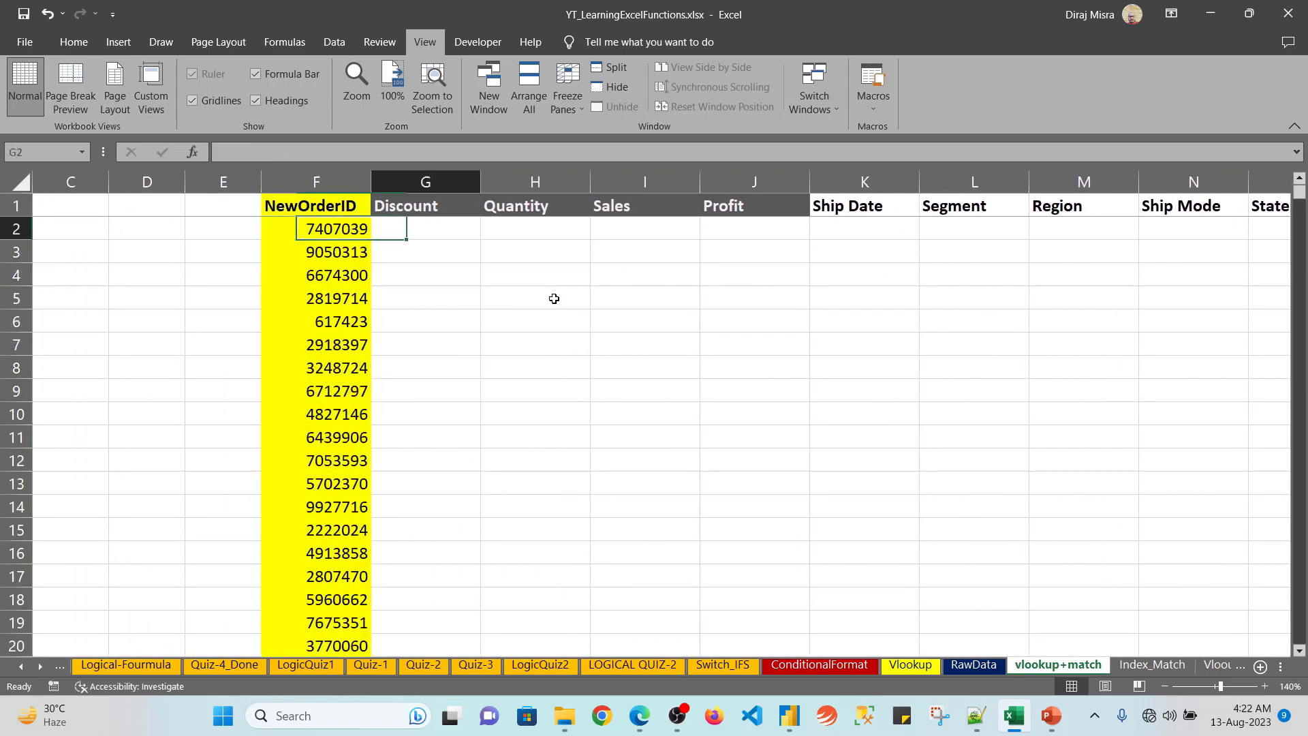
key("Right")
key("Right")
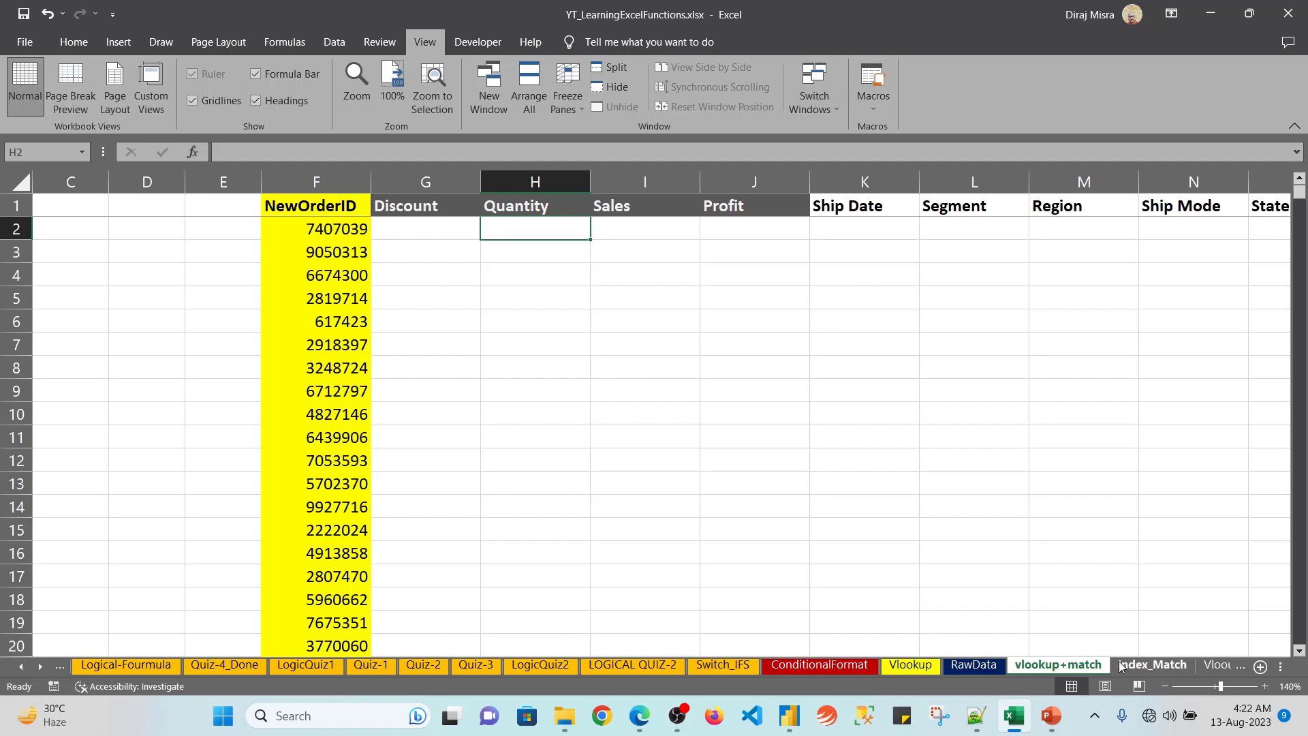
Step: Open the Index_Match sheet and look over its fruit and vegetable tables, product list and row/column result table
left_click(1151, 665)
key("Down")
key("Down")
key("Down")
key("Down")
key("Down")
key("Down")
key("Down")
key("Down")
key("Down")
key("Down")
key("Down")
key("Down")
key("Down")
key("Down")
key("Down")
key("Down")
key("Down")
key("Down")
key("Down")
key("Down")
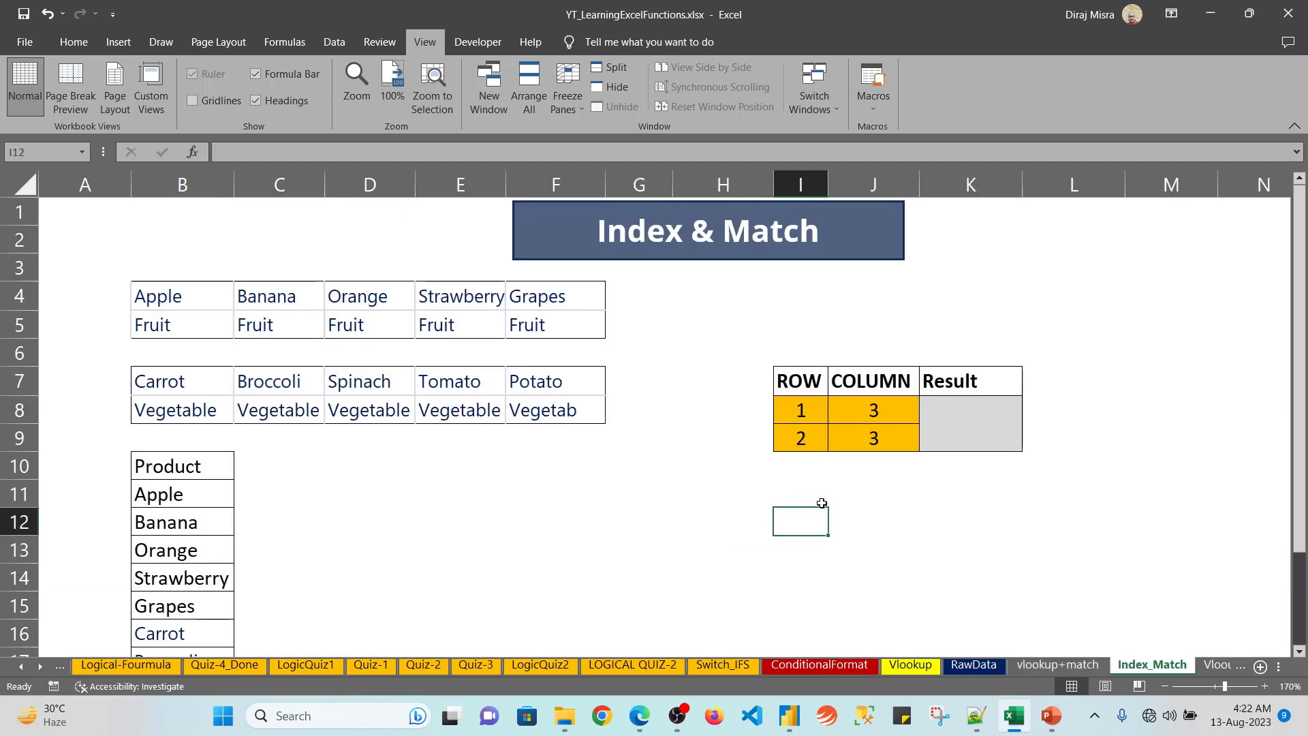
key("ctrl+Up")
key("ctrl+Up")
key("ctrl+Up")
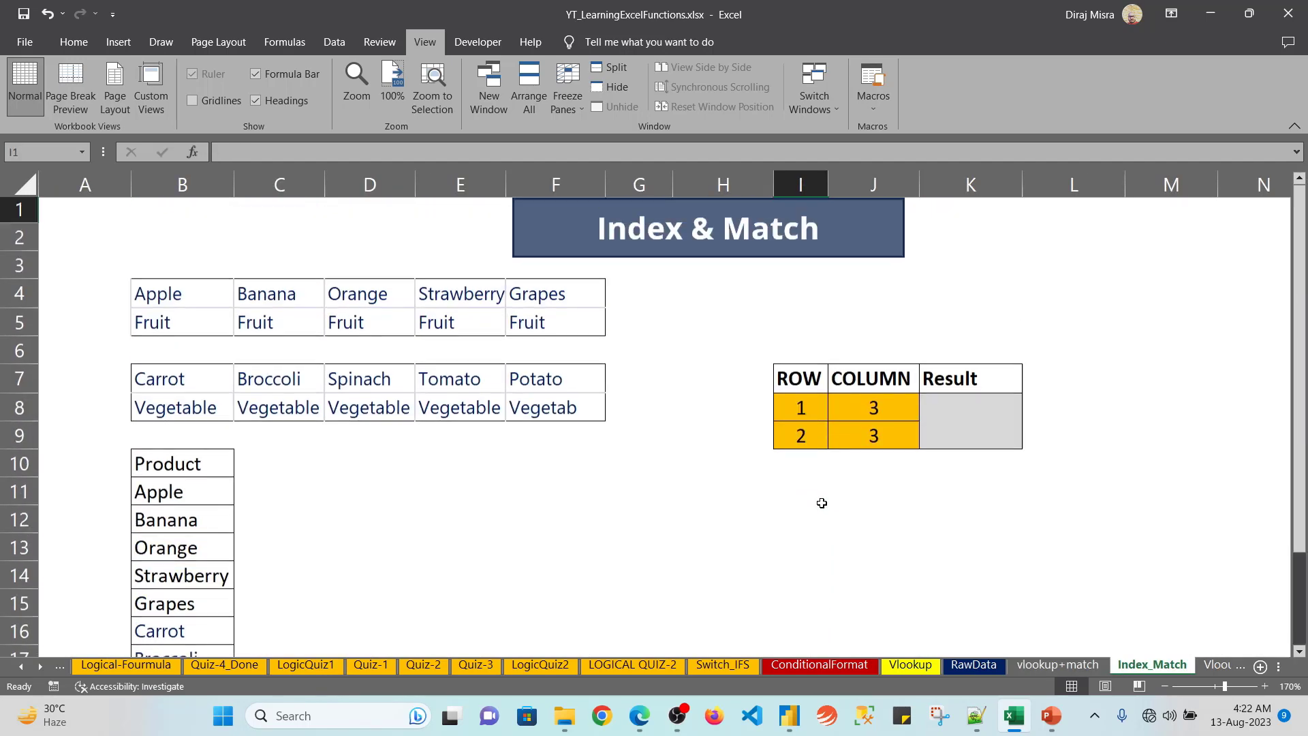
key("Down")
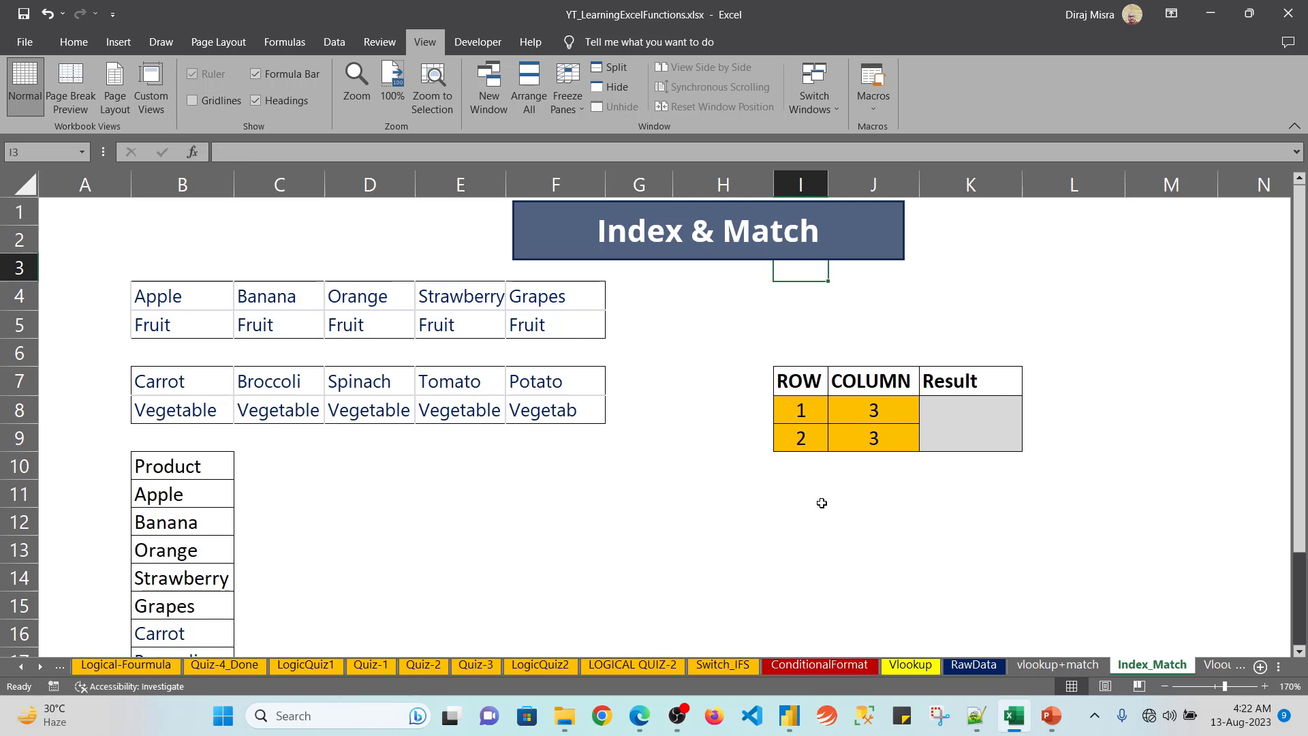
left_click(590, 526)
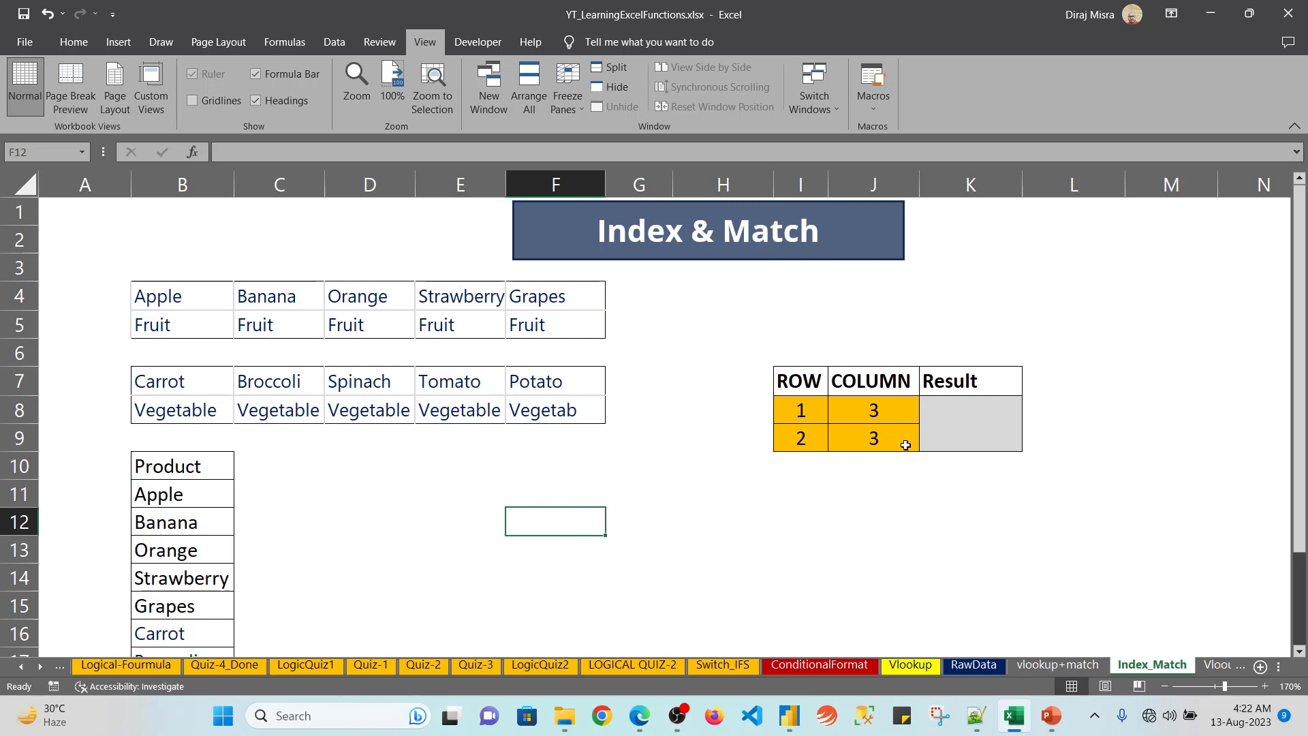
Step: Start an INDEX formula in the first Result cell, K8, with the fruit table $B$4:$F$5 as its absolute array
left_click(944, 394)
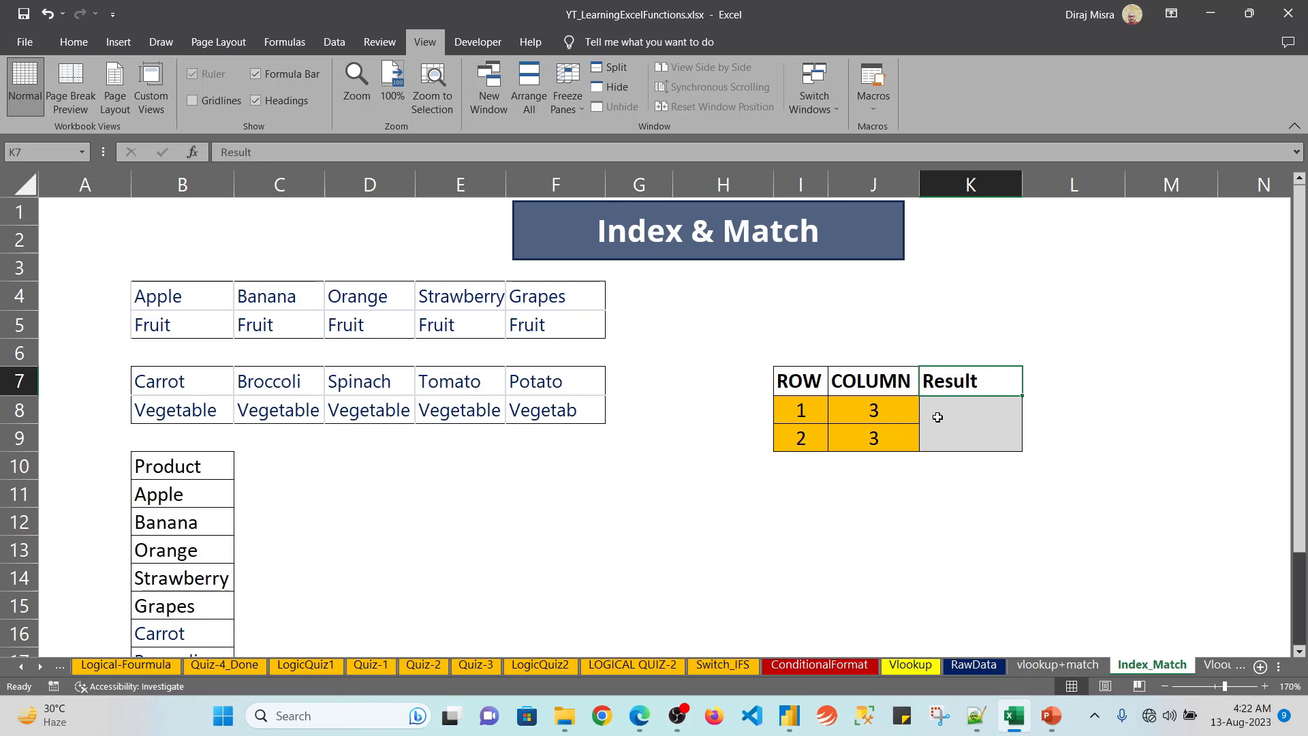
left_click(937, 417)
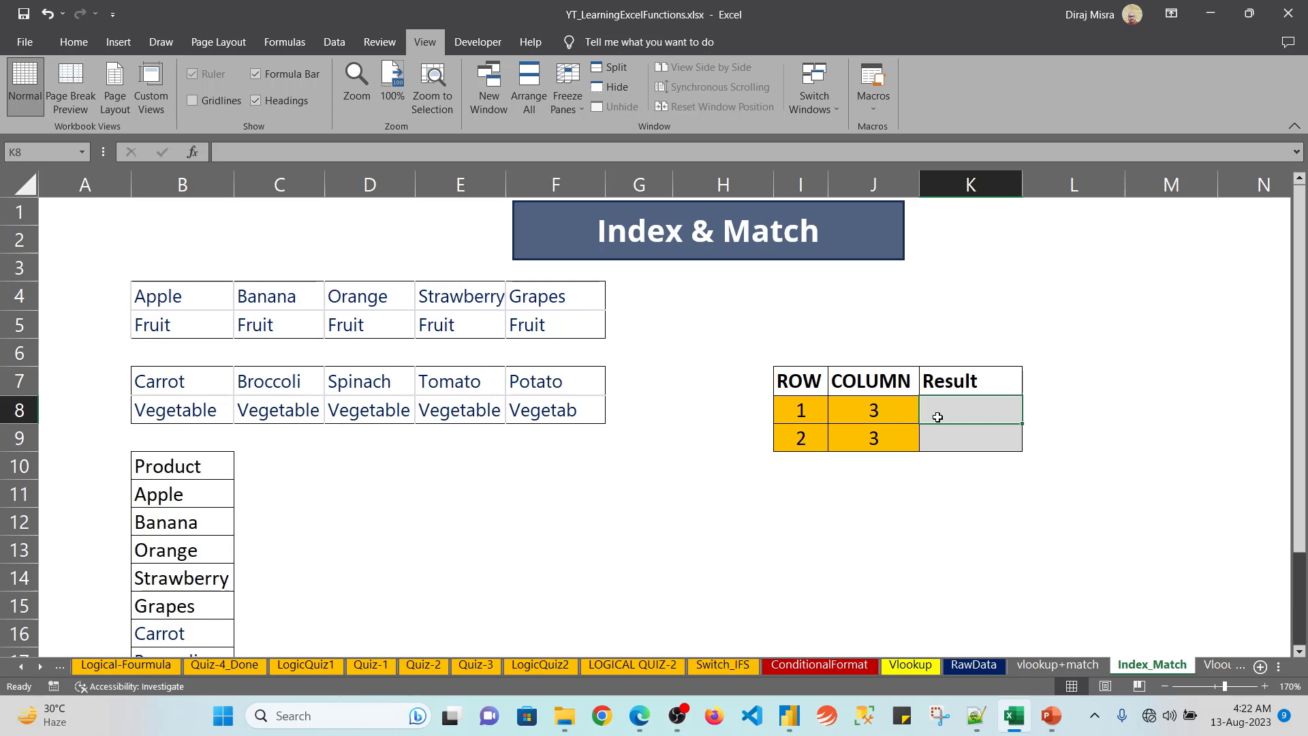
type("=ind")
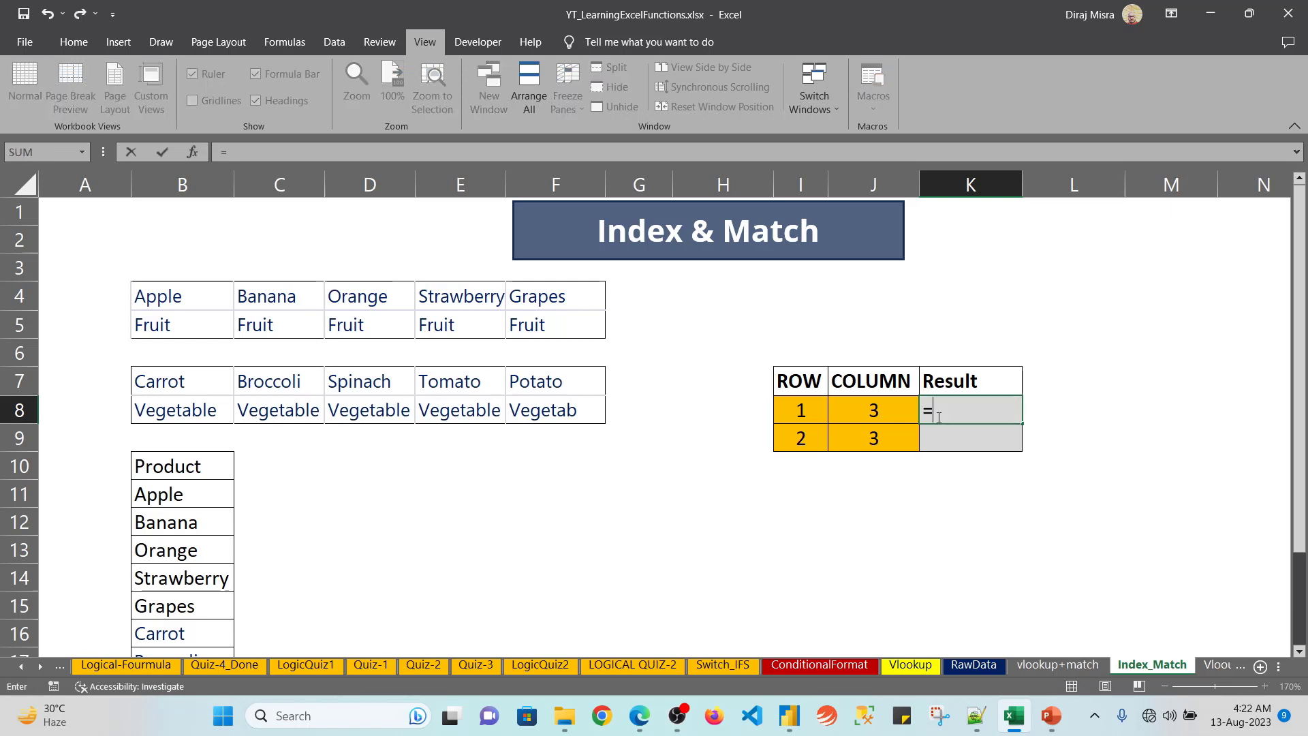
key("Tab")
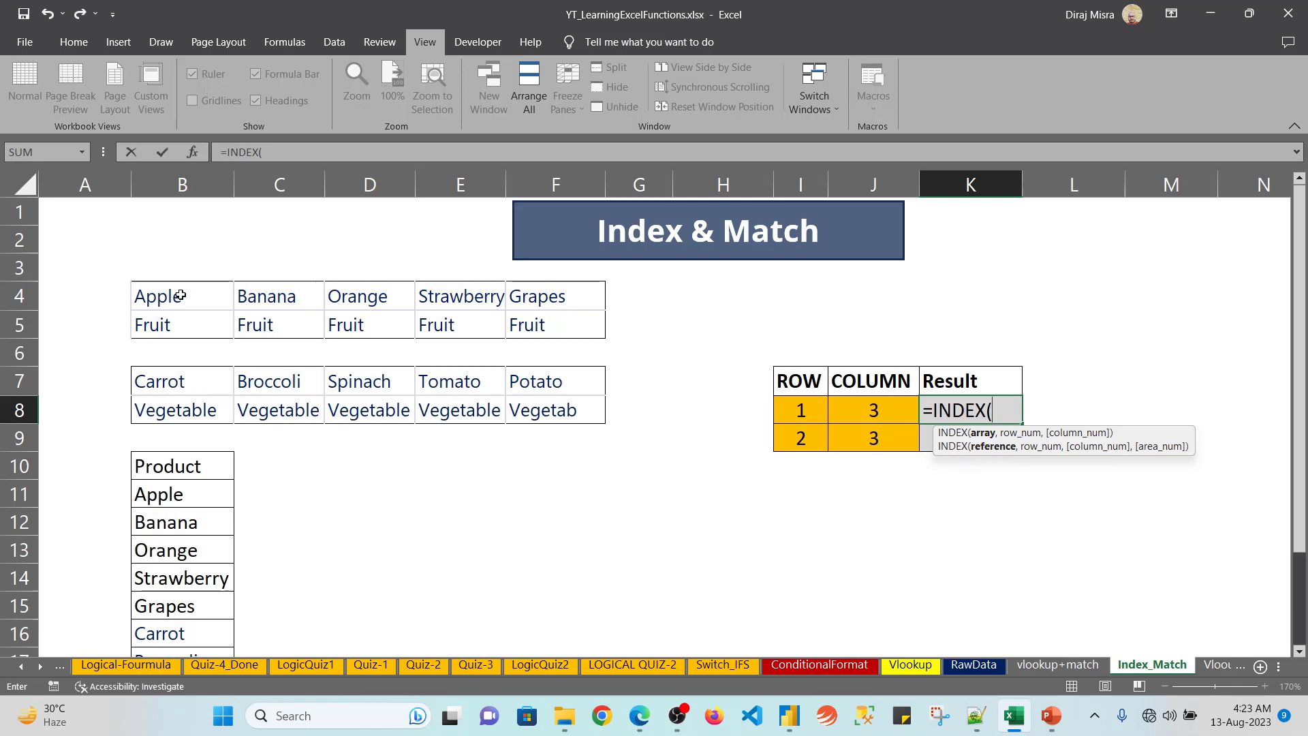
left_click_drag(180, 296, 533, 326)
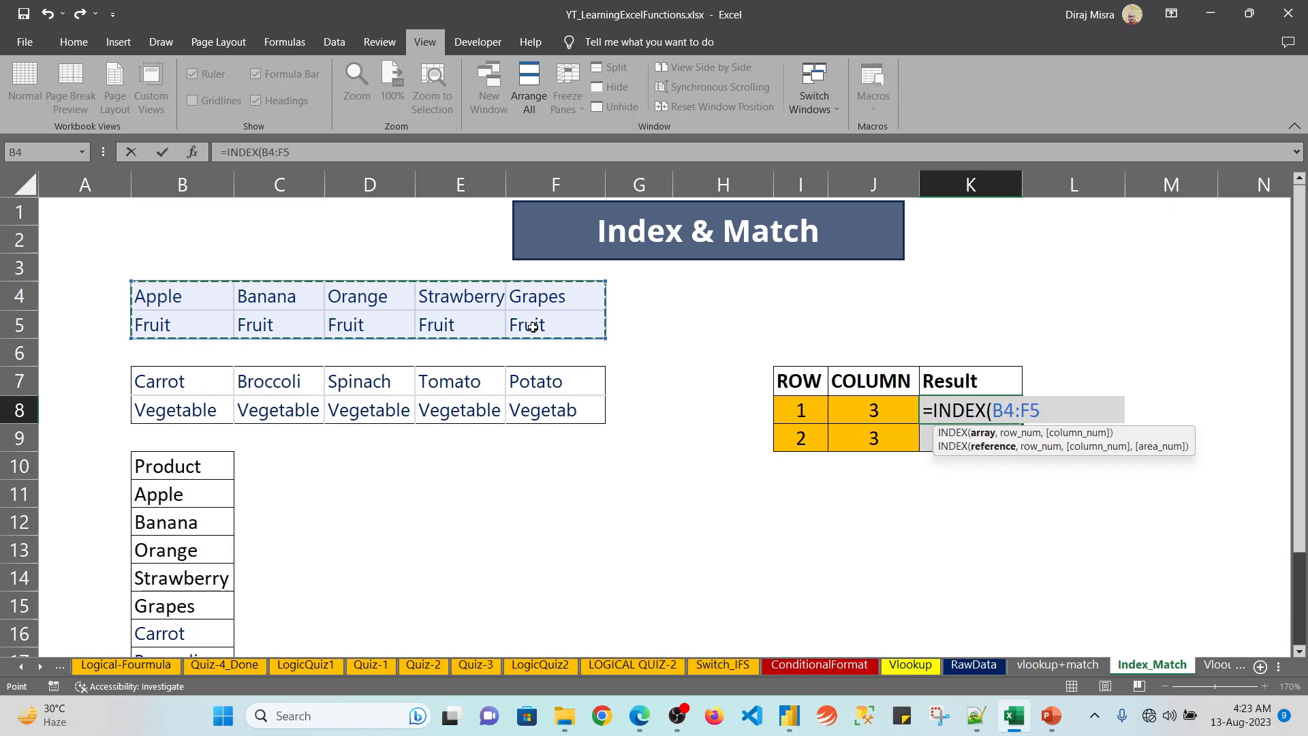
key("F4")
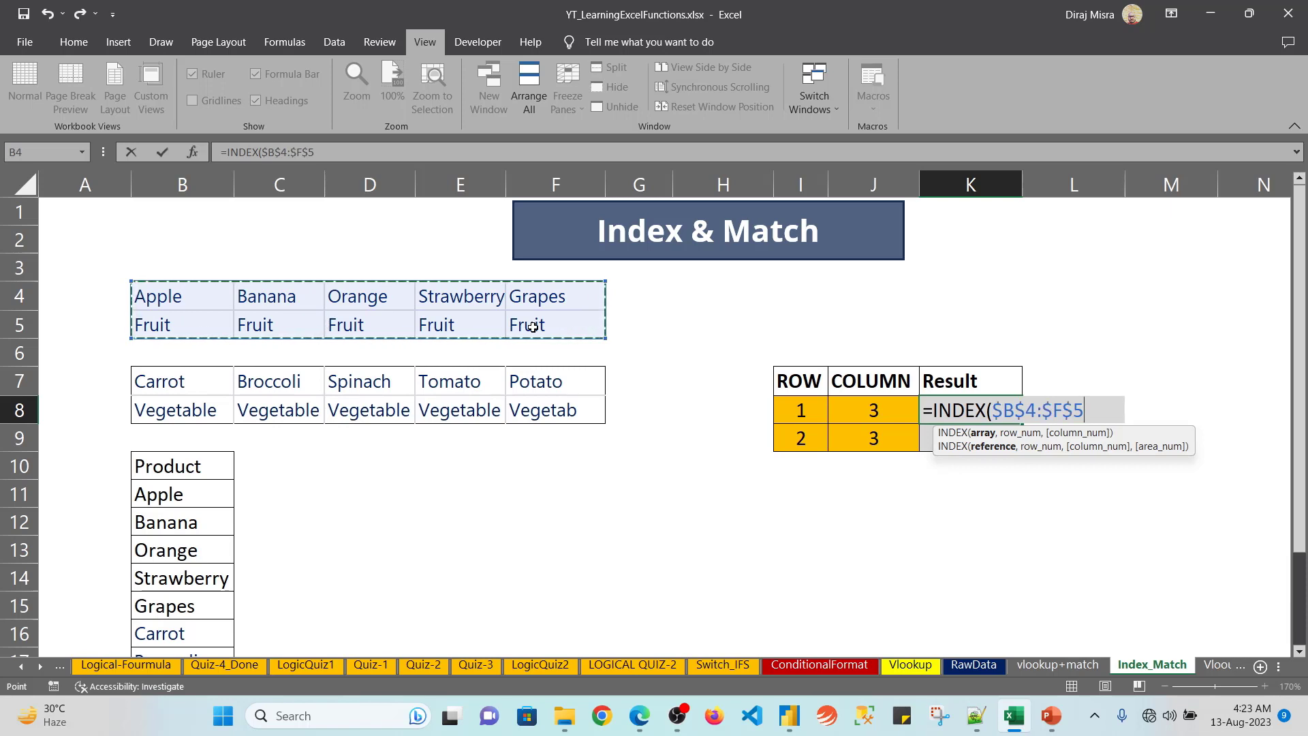
type(",")
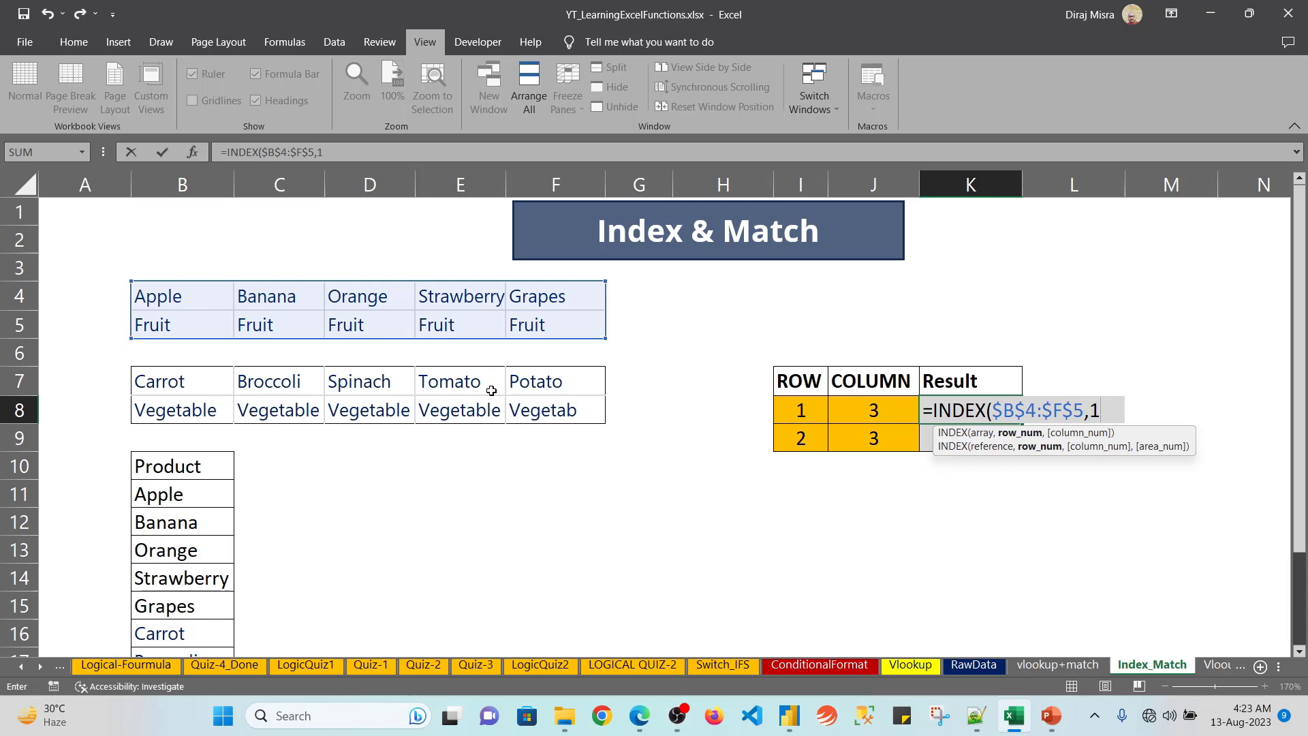
Step: Complete the K8 INDEX formula with I8 as the row number and J8 as the column number
left_click(802, 409)
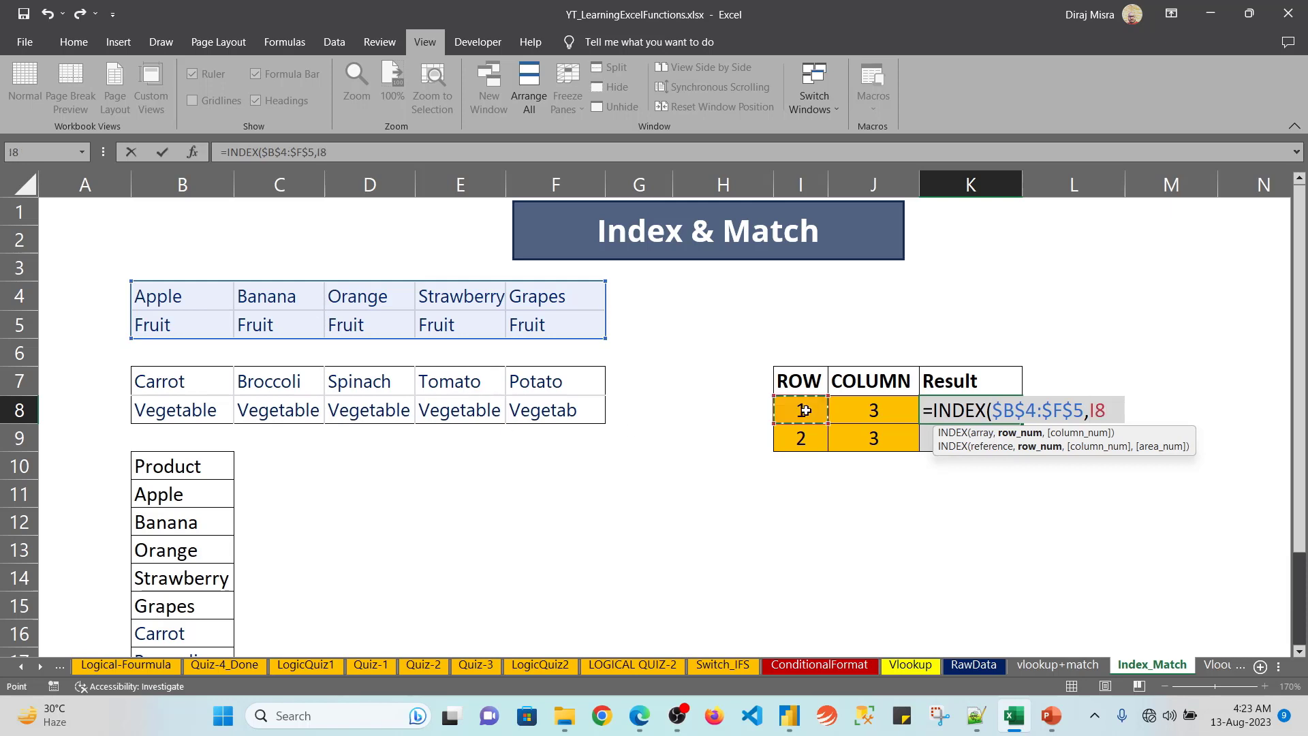
type(",")
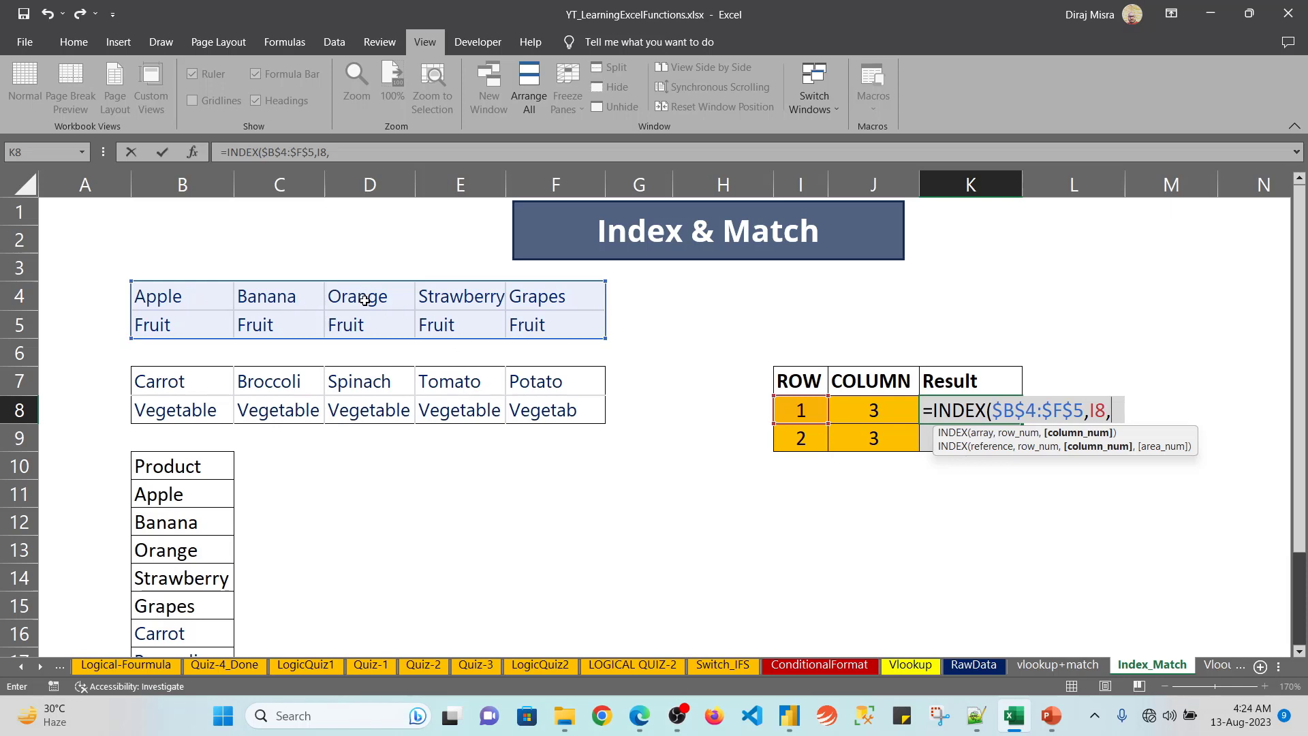
type("3")
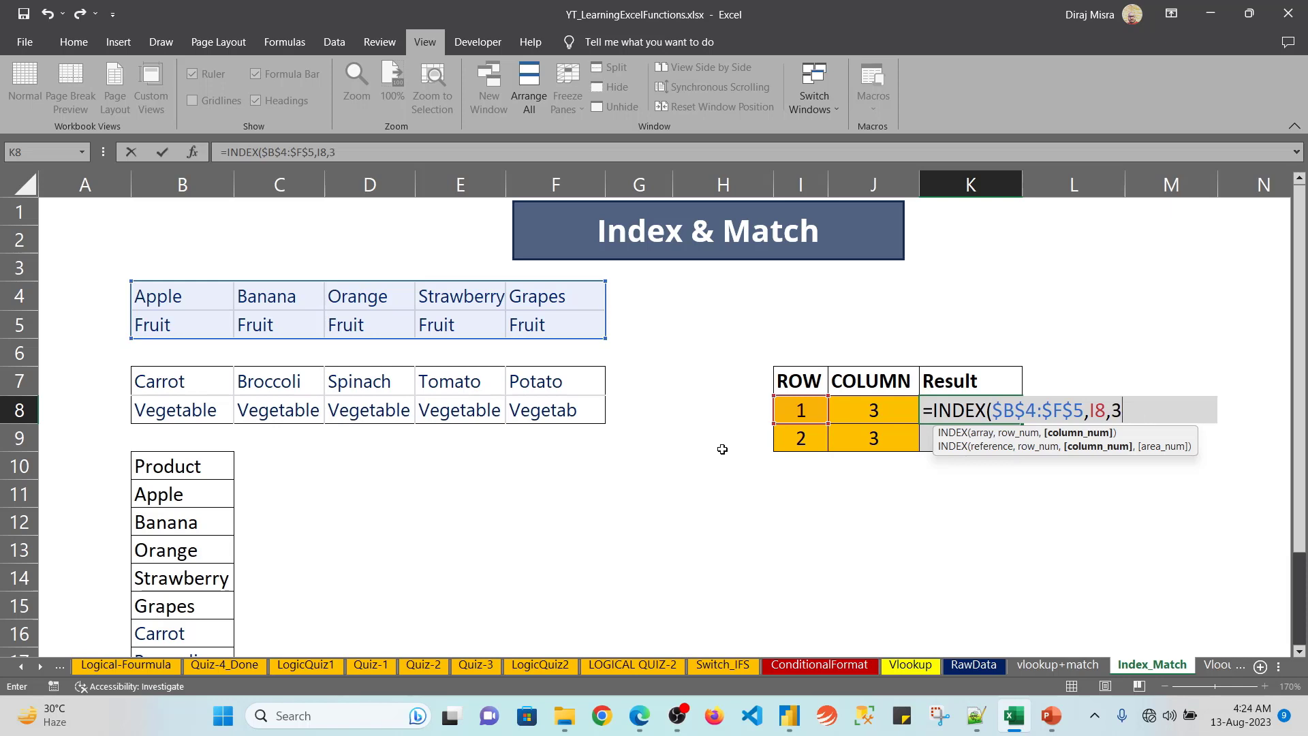
key("BackSpace")
left_click(869, 409)
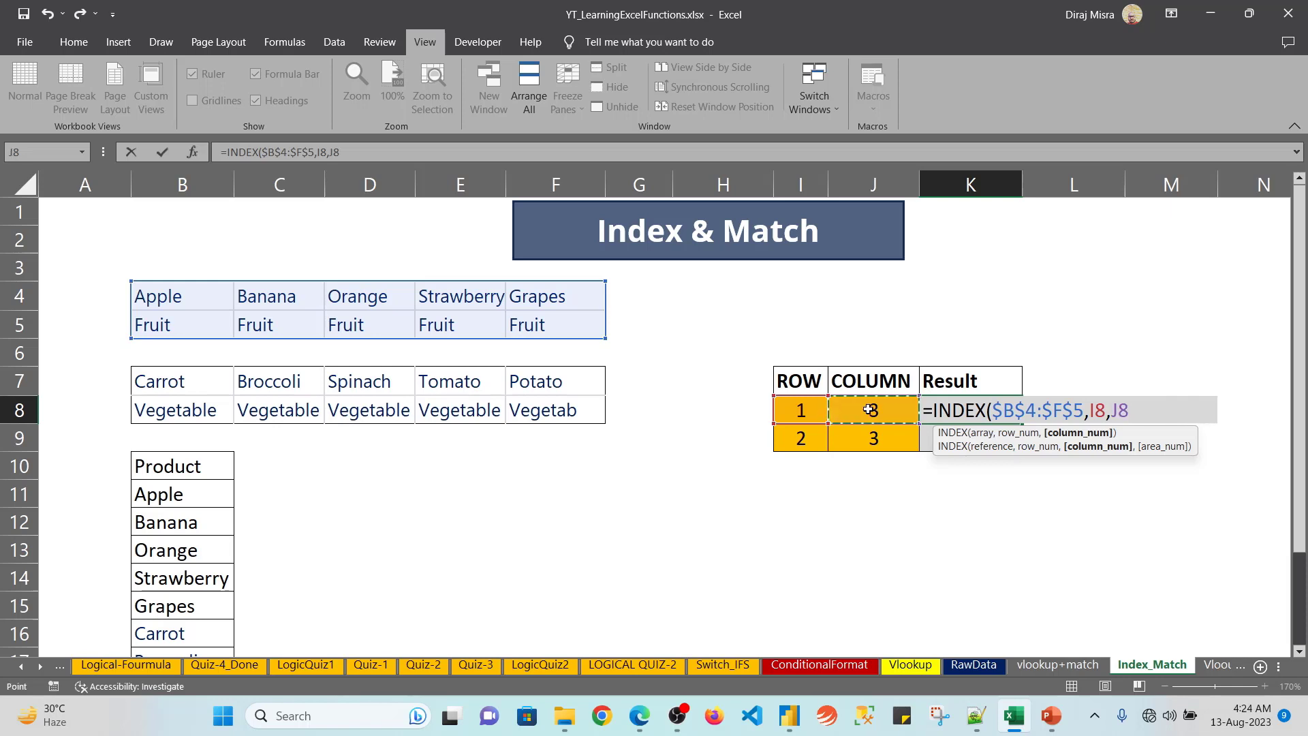
type(")")
key("ctrl+Return")
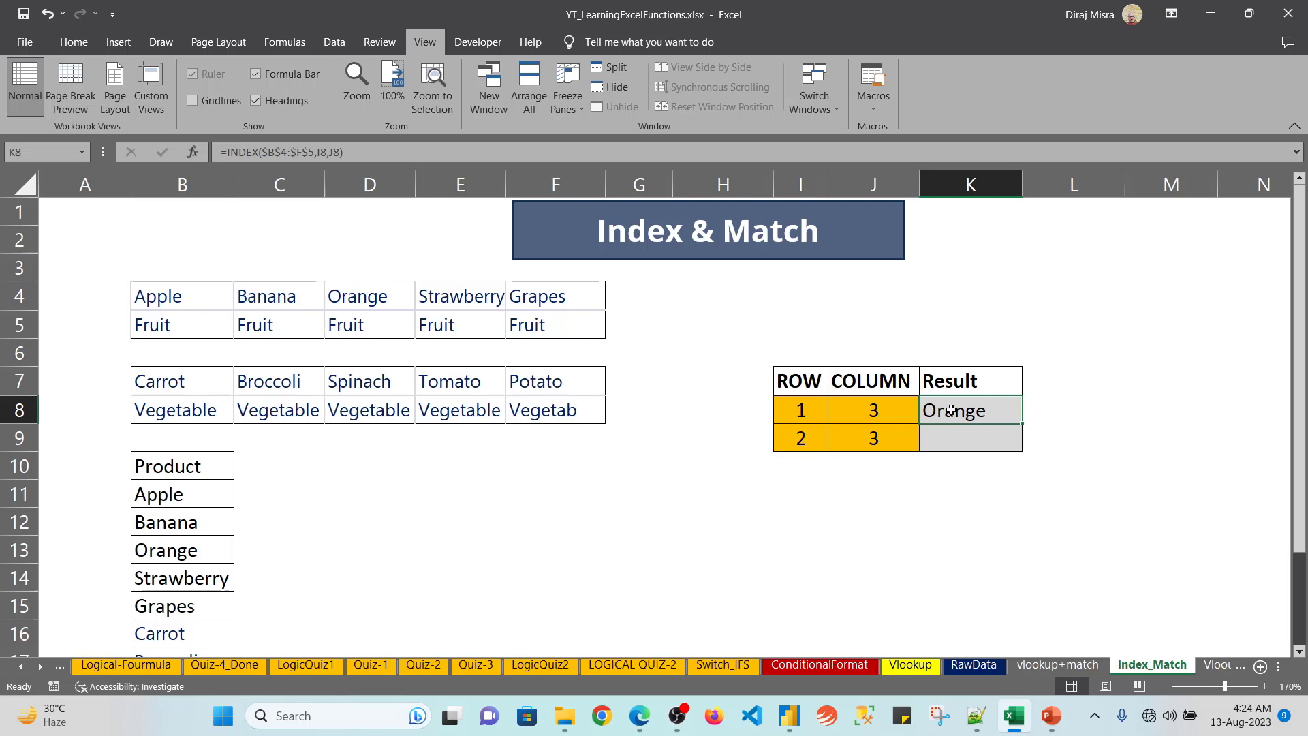
Step: Fill the INDEX formula from K8 down to K9
key("ctrl+shift+Down")
key("Down")
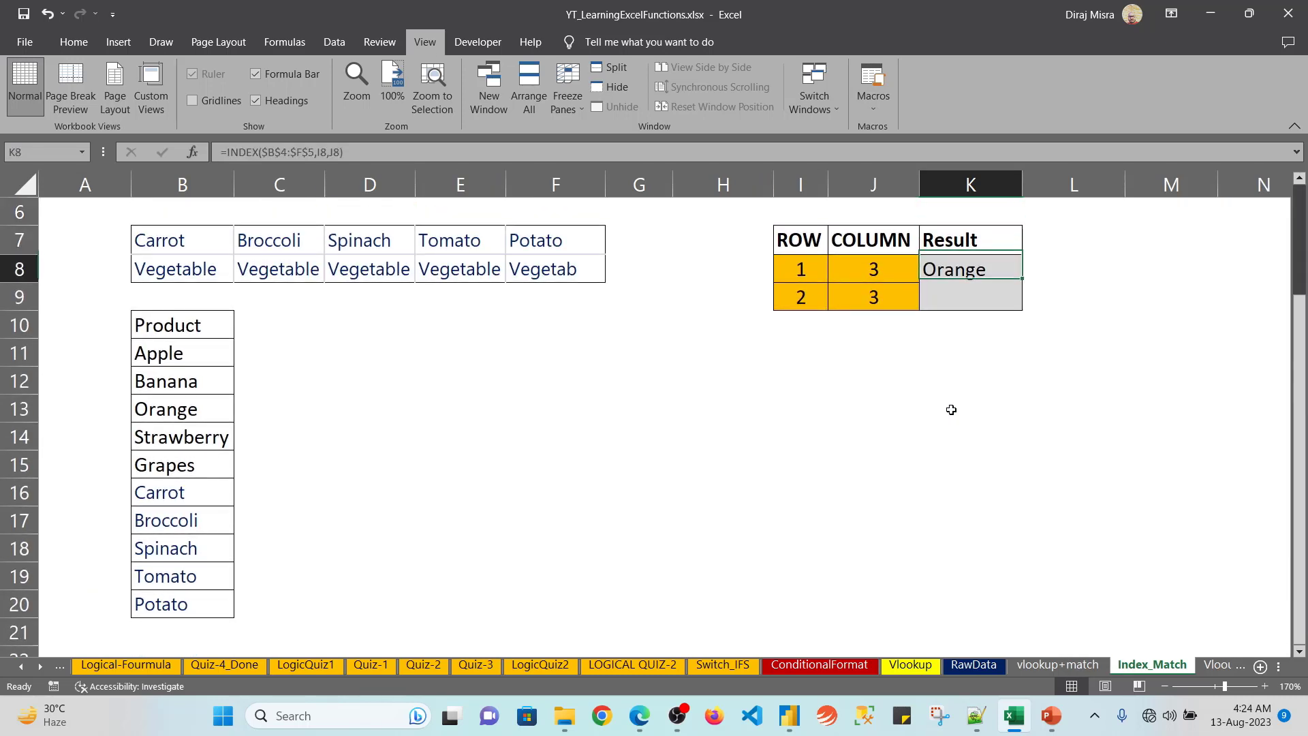
key("ctrl+d")
key("Up")
key("Up")
key("Up")
key("Up")
key("Up")
key("Up")
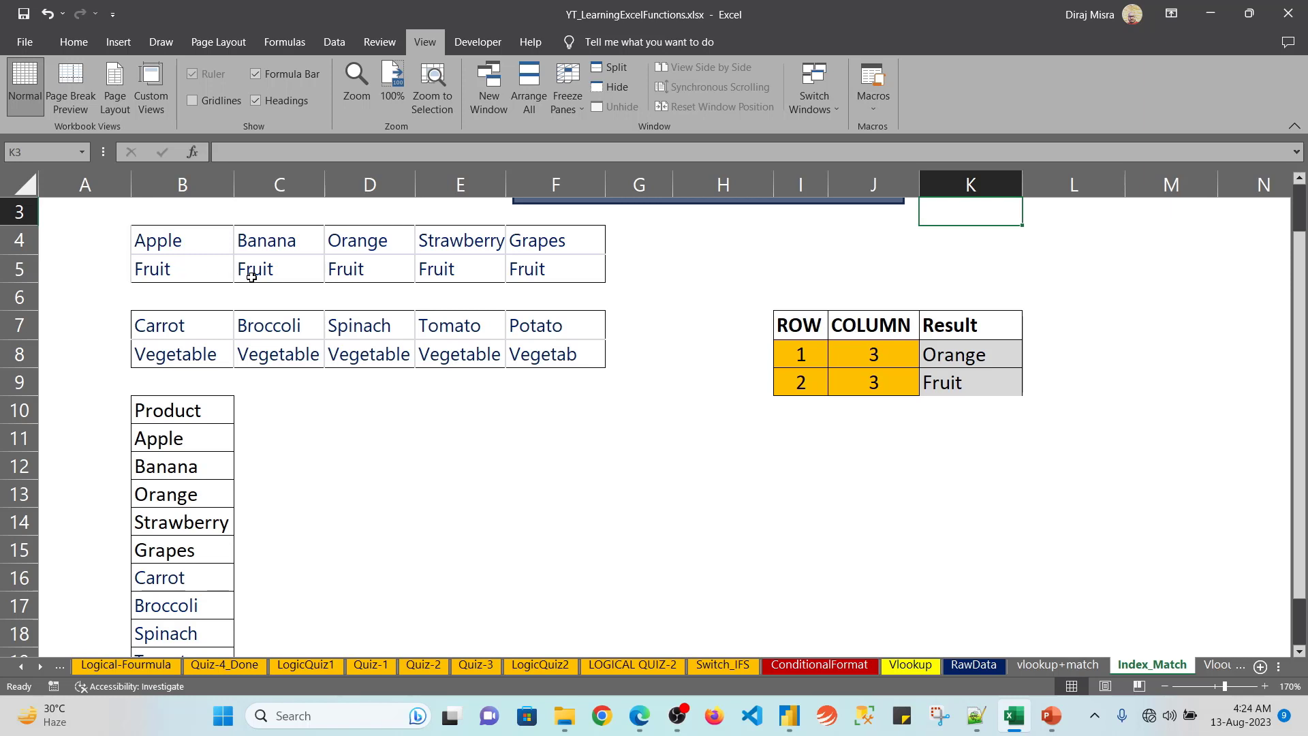
Step: Test the lookup by replacing the category under Orange in D5 with Vegg, and undo the change
left_click(356, 269)
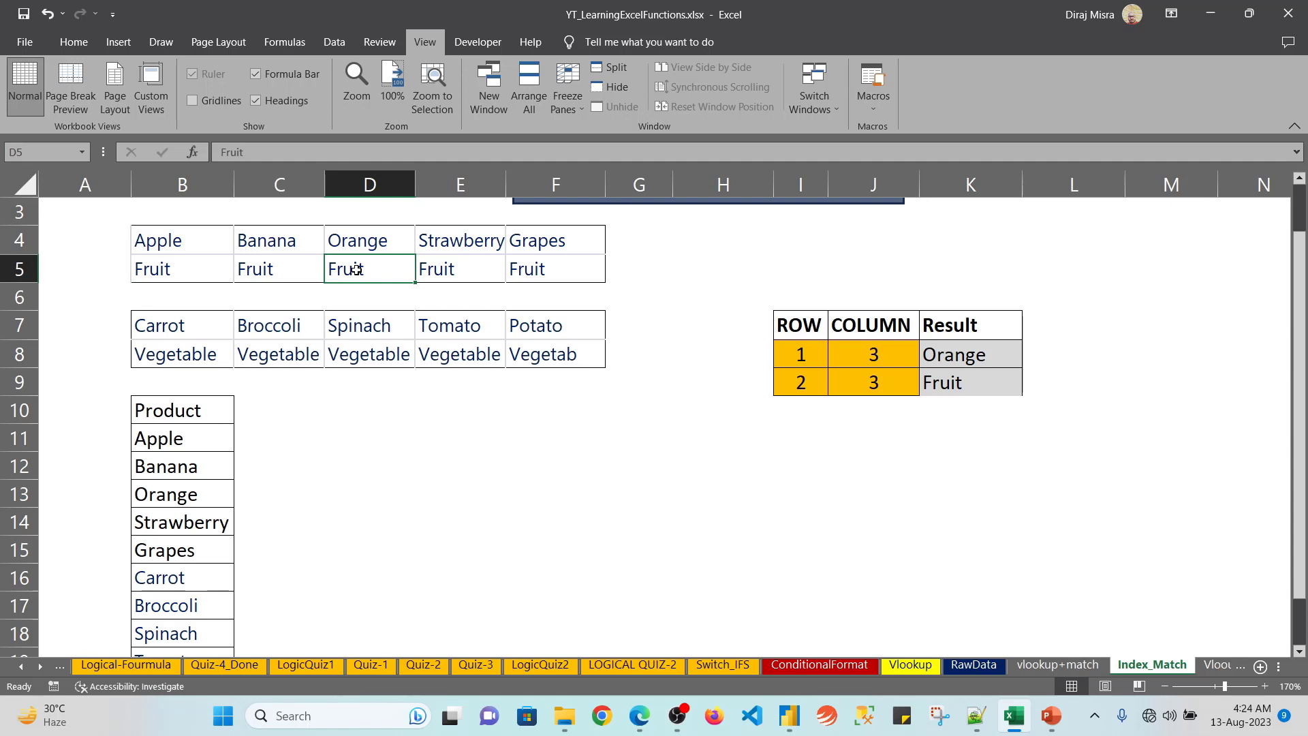
type("Vegg")
key("Return")
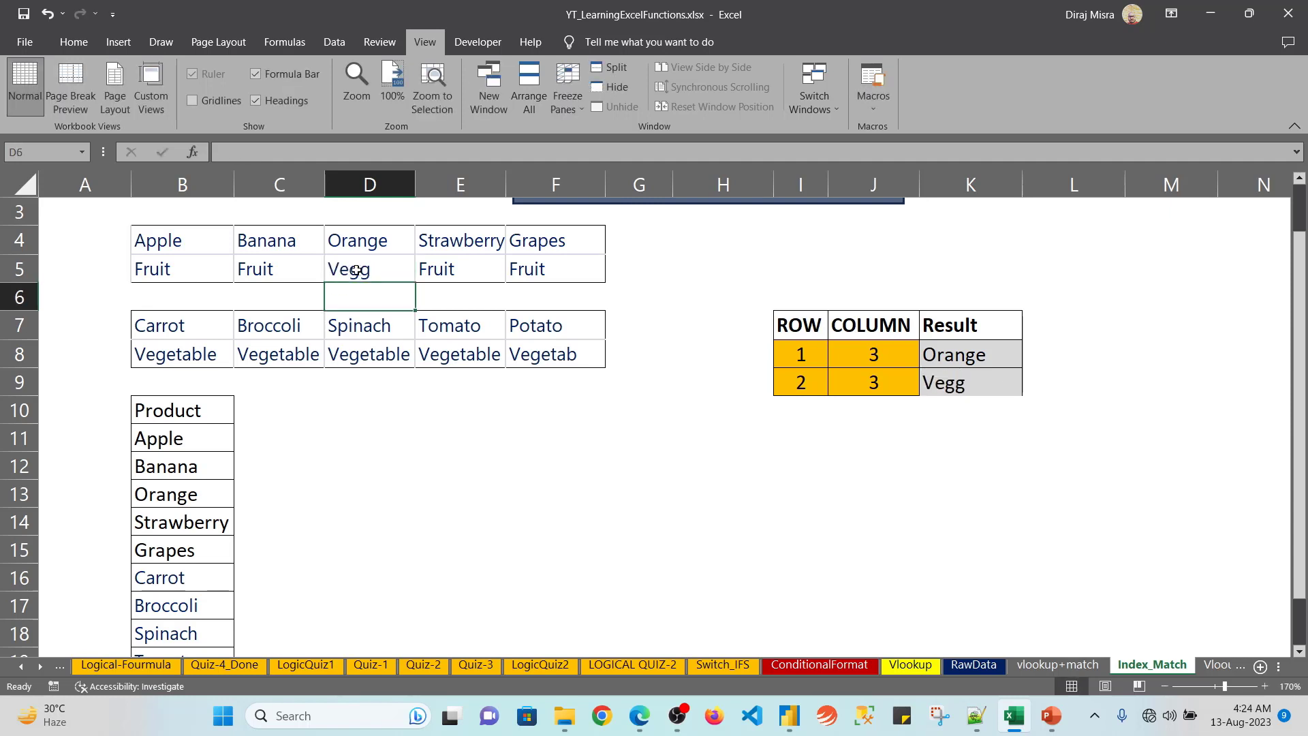
key("ctrl+z")
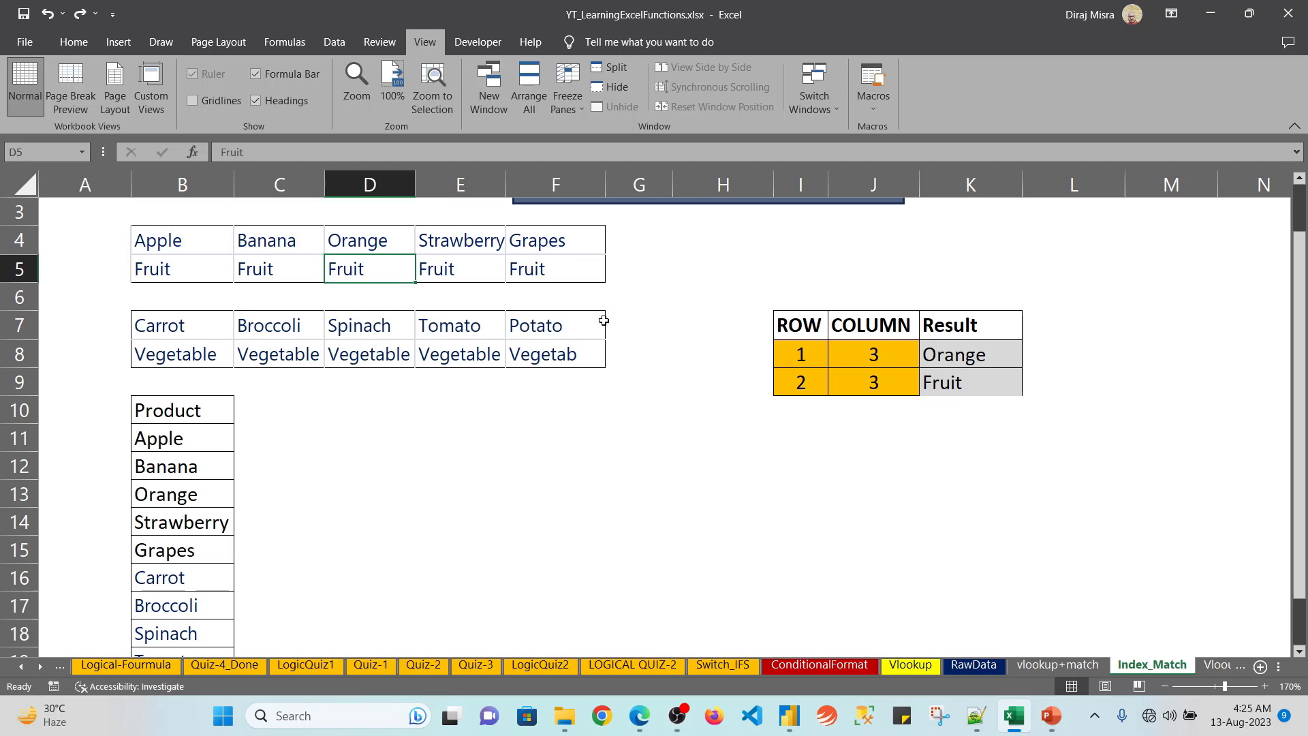
Step: Clear both INDEX formulas from Result cells K8:K9
left_click(930, 348)
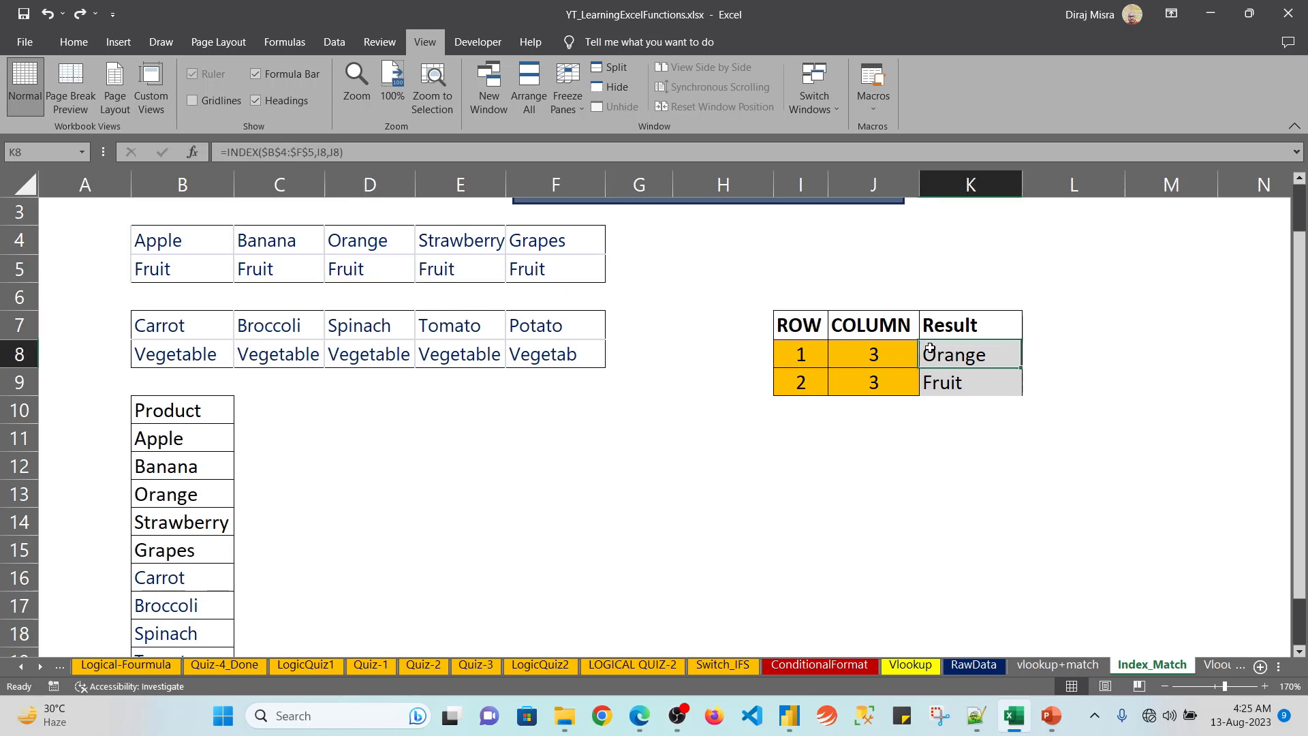
key("shift+Down")
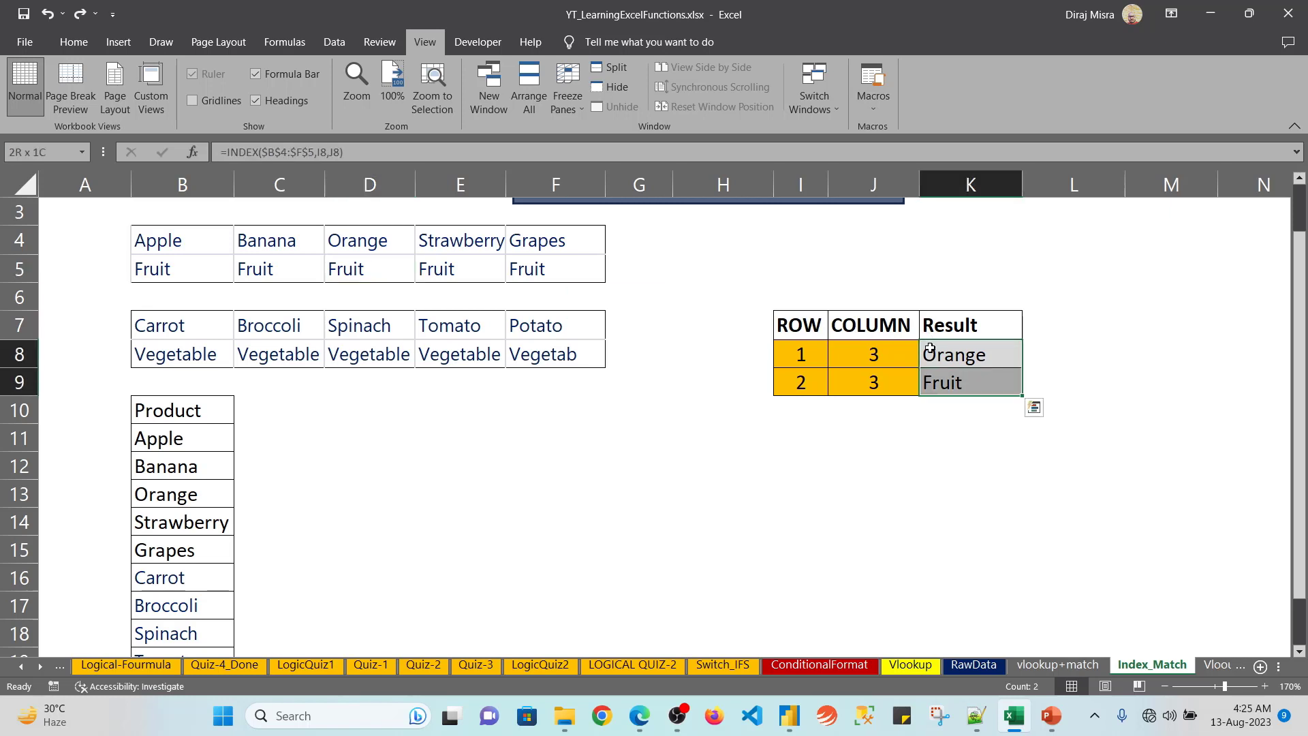
key("Delete")
Step: Start an INDEX formula in K8 with a parenthesized reference list whose first area is the absolute fruit range $B$4:$F$5
left_click(930, 349)
type("=")
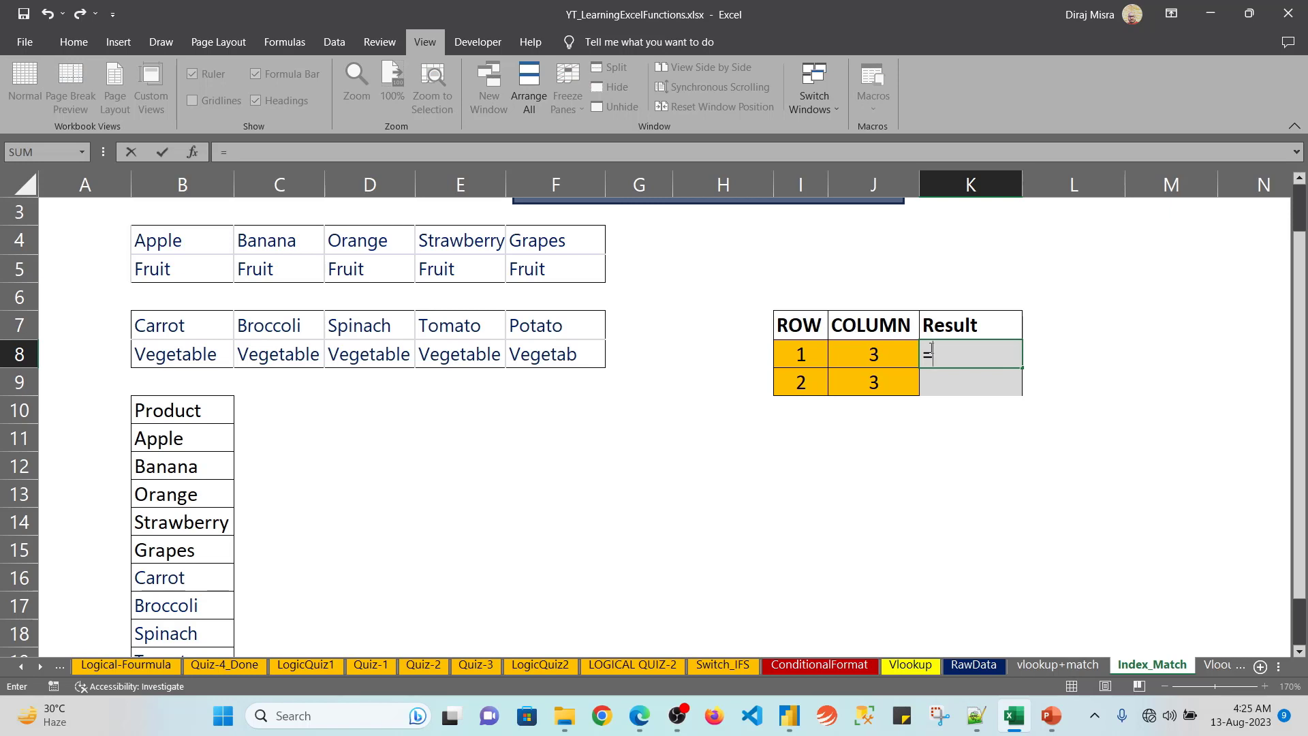
type("ind")
key("Tab")
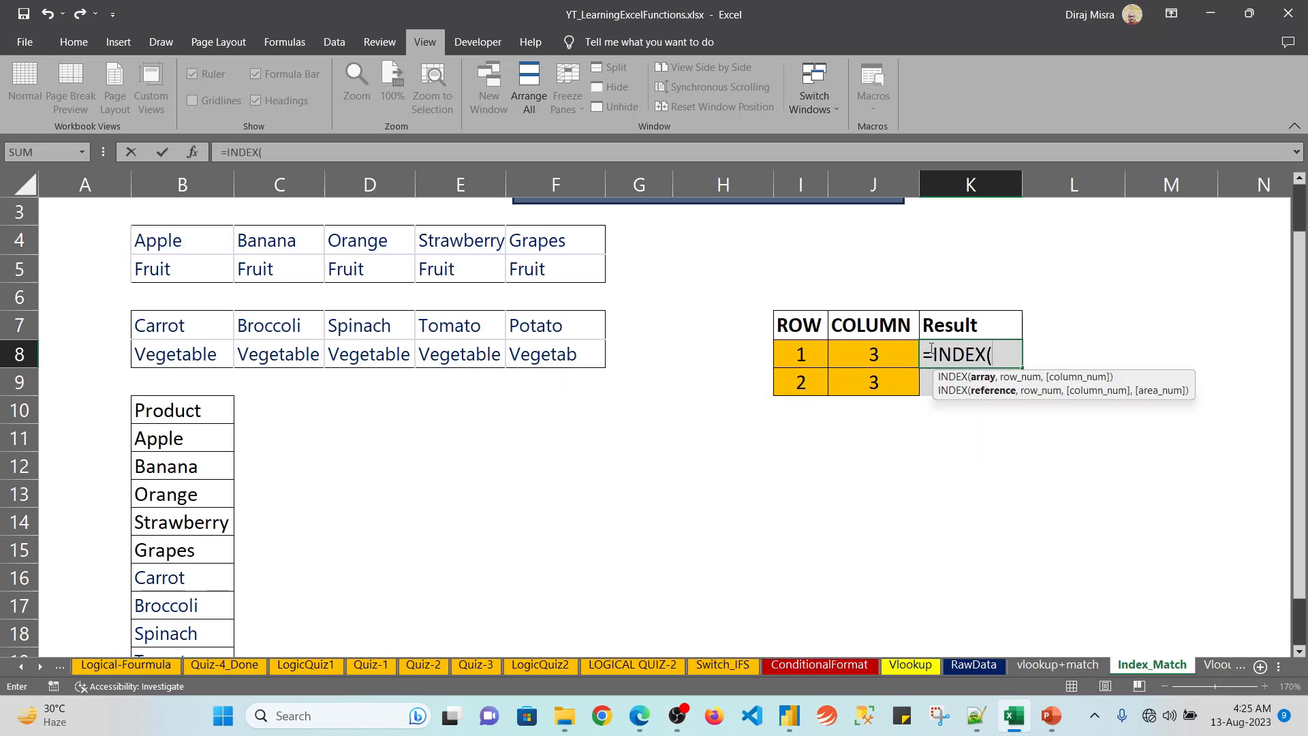
type("(")
left_click_drag(182, 240, 583, 277)
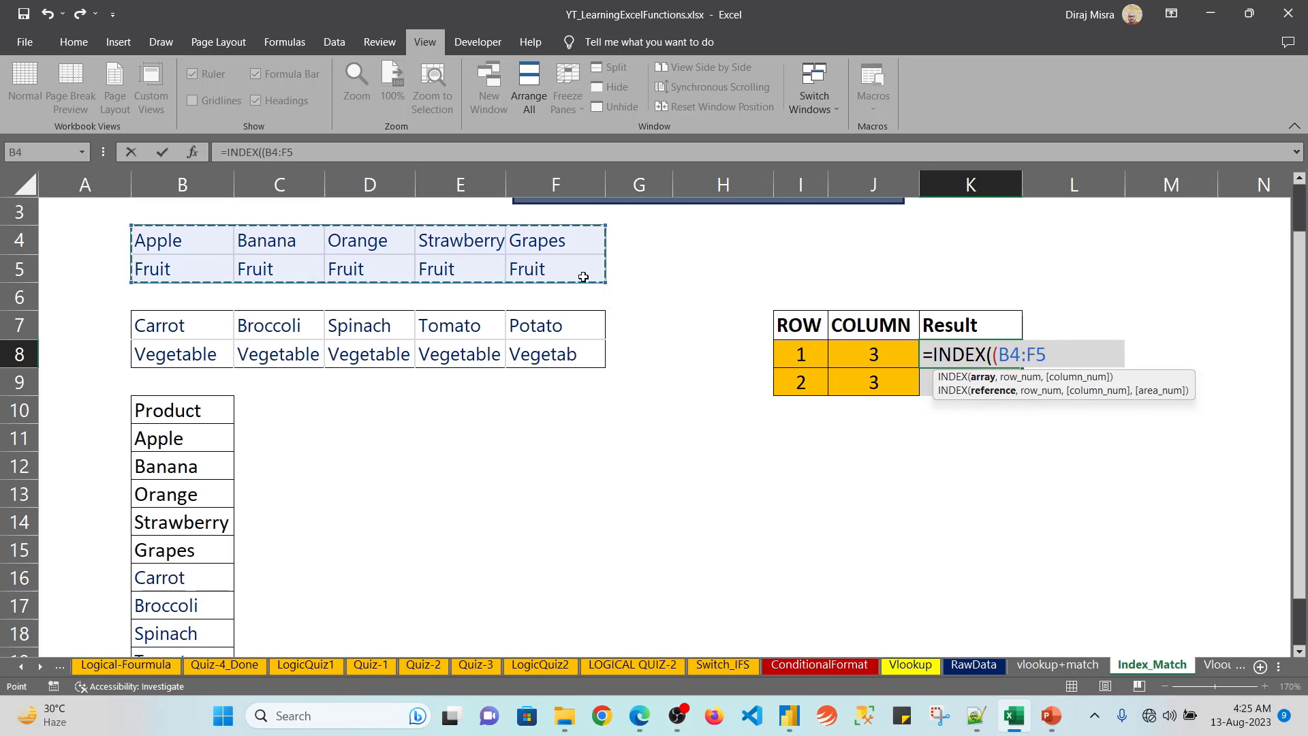
key("F4")
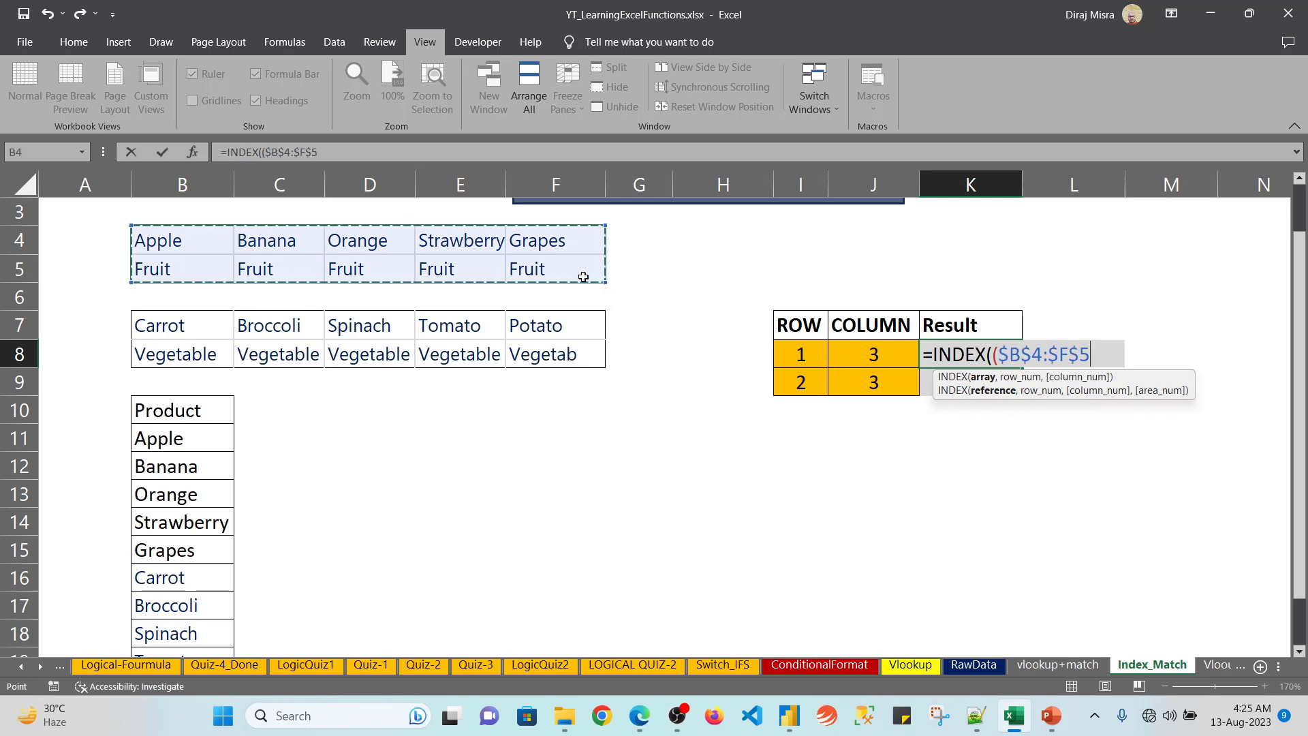
Step: Add the absolute vegetable range $B$7:$F$8 as the second area and close the formula's reference list
type(",")
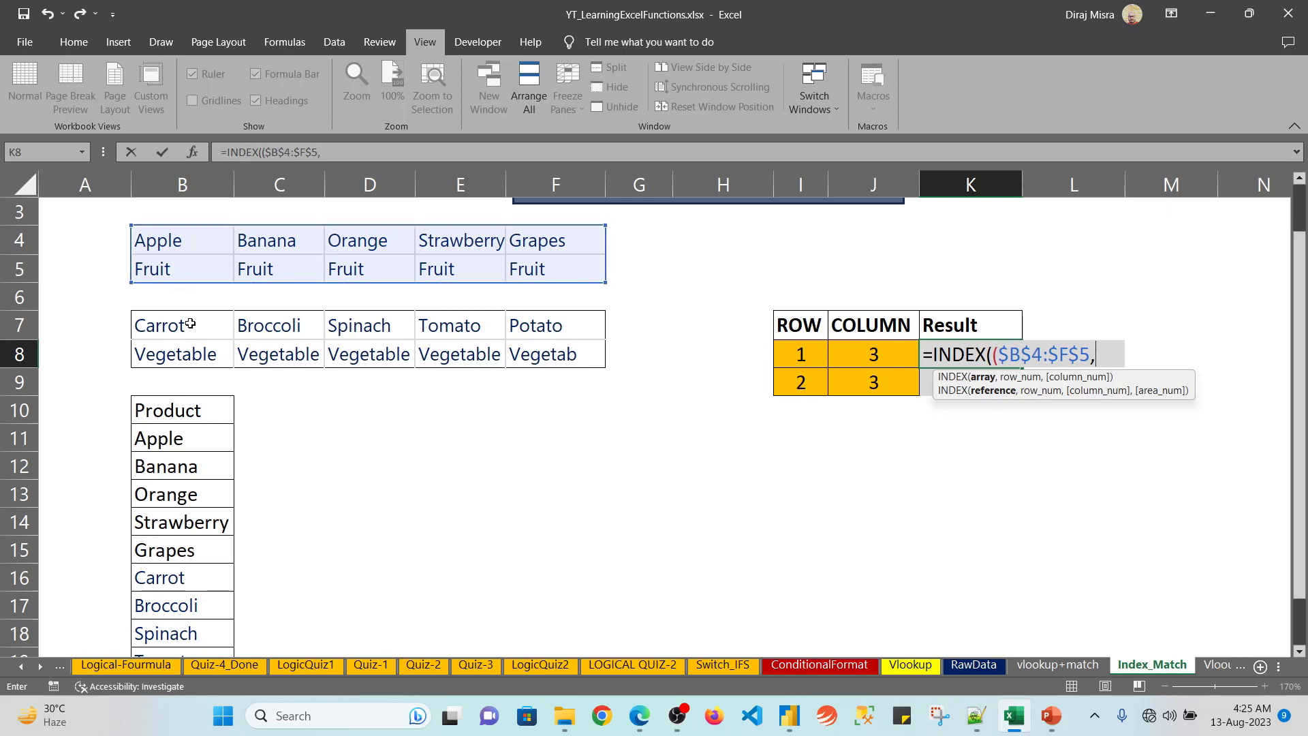
left_click_drag(190, 324, 587, 350)
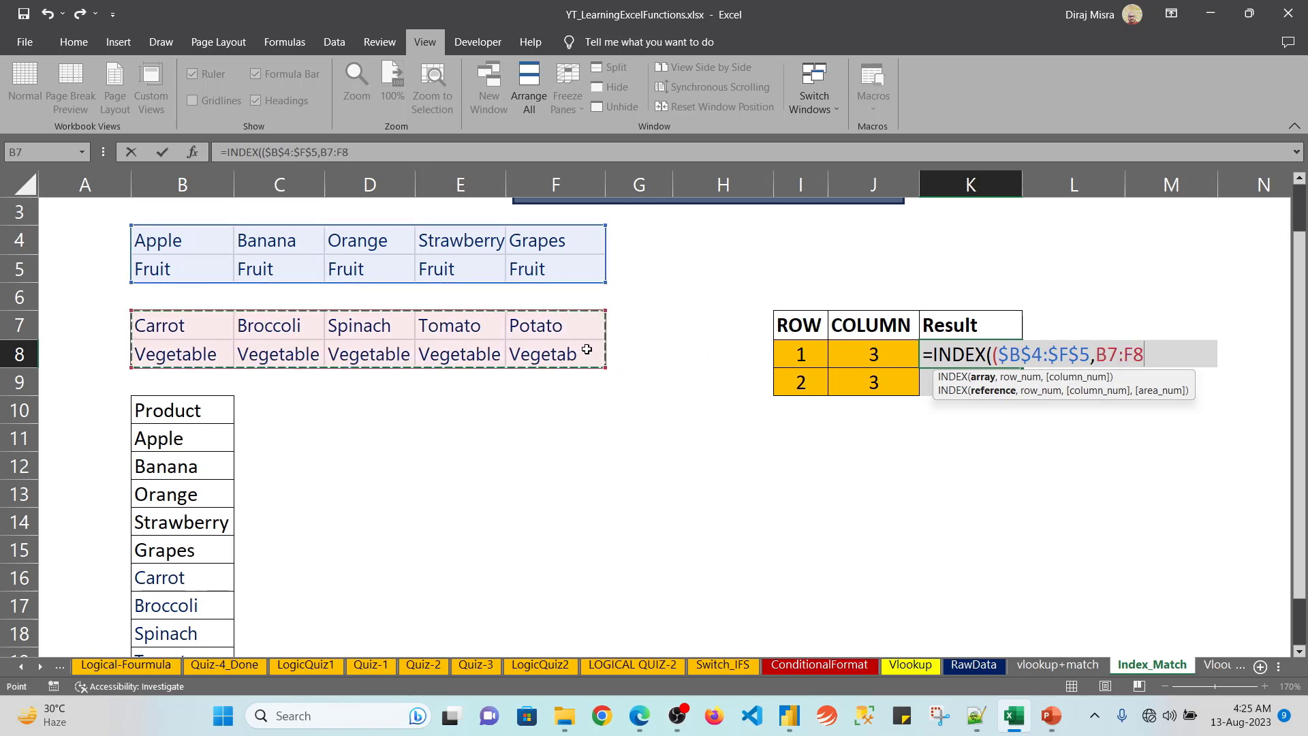
key("F4")
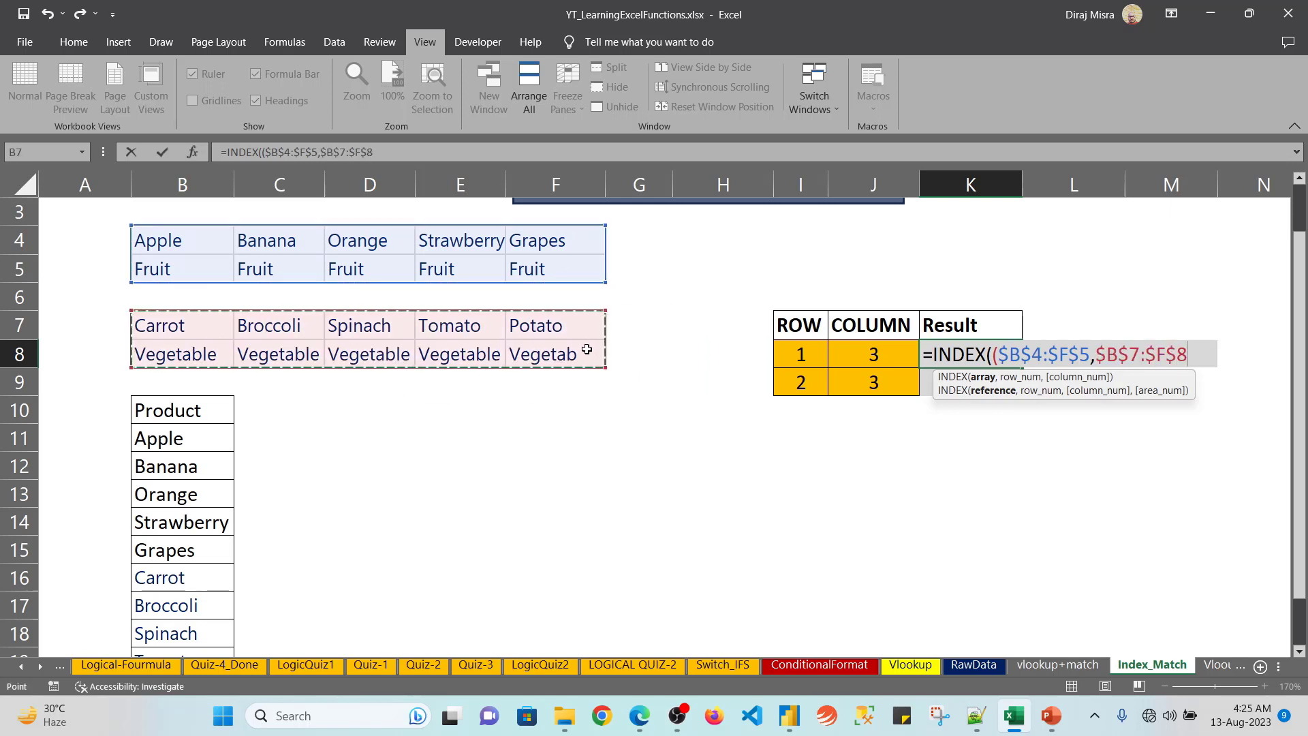
type(",")
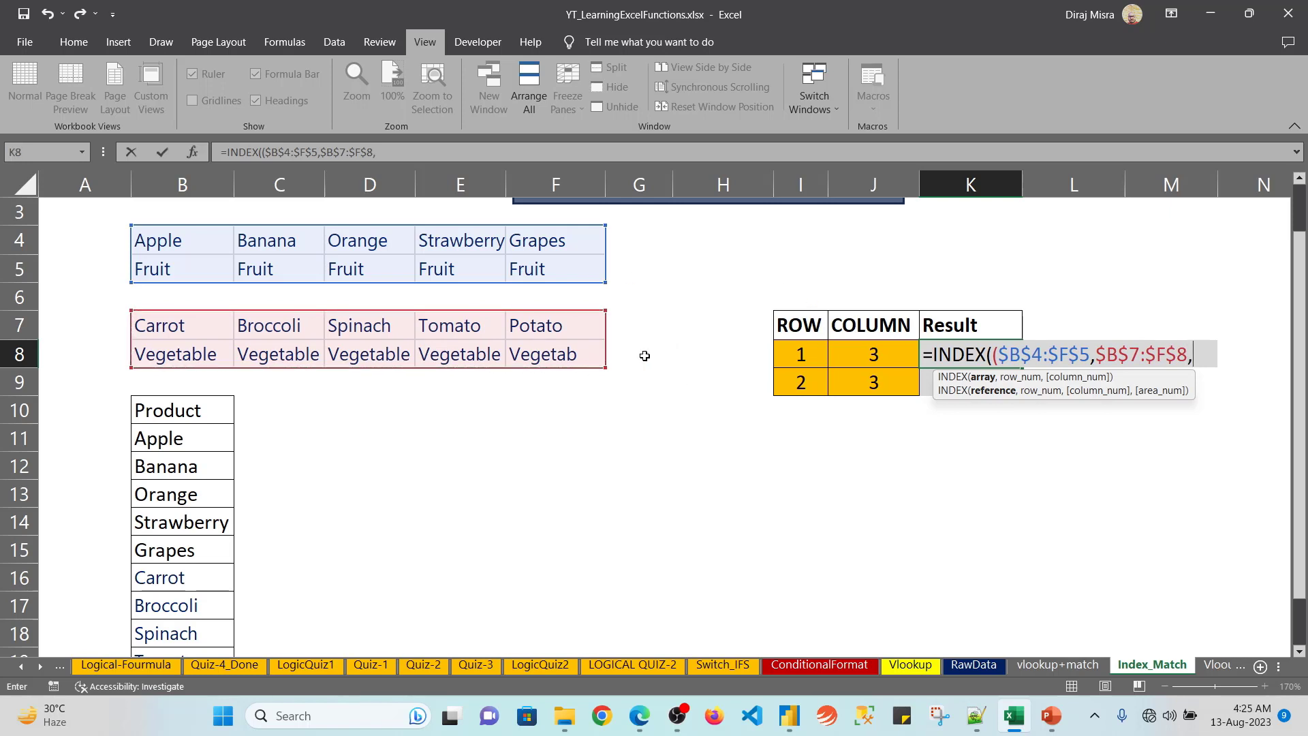
key("BackSpace")
type("),")
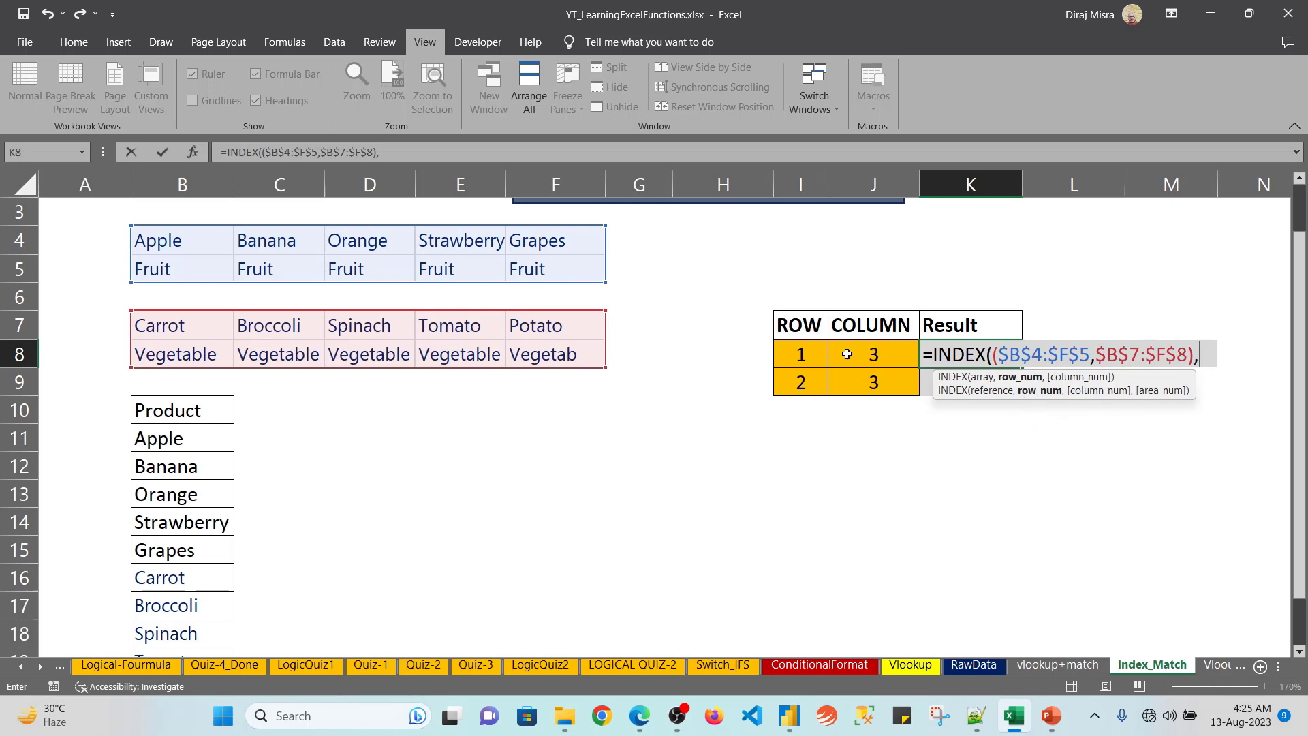
Step: Complete the K8 formula with row number I8, column number J8 and area number 2
left_click(803, 354)
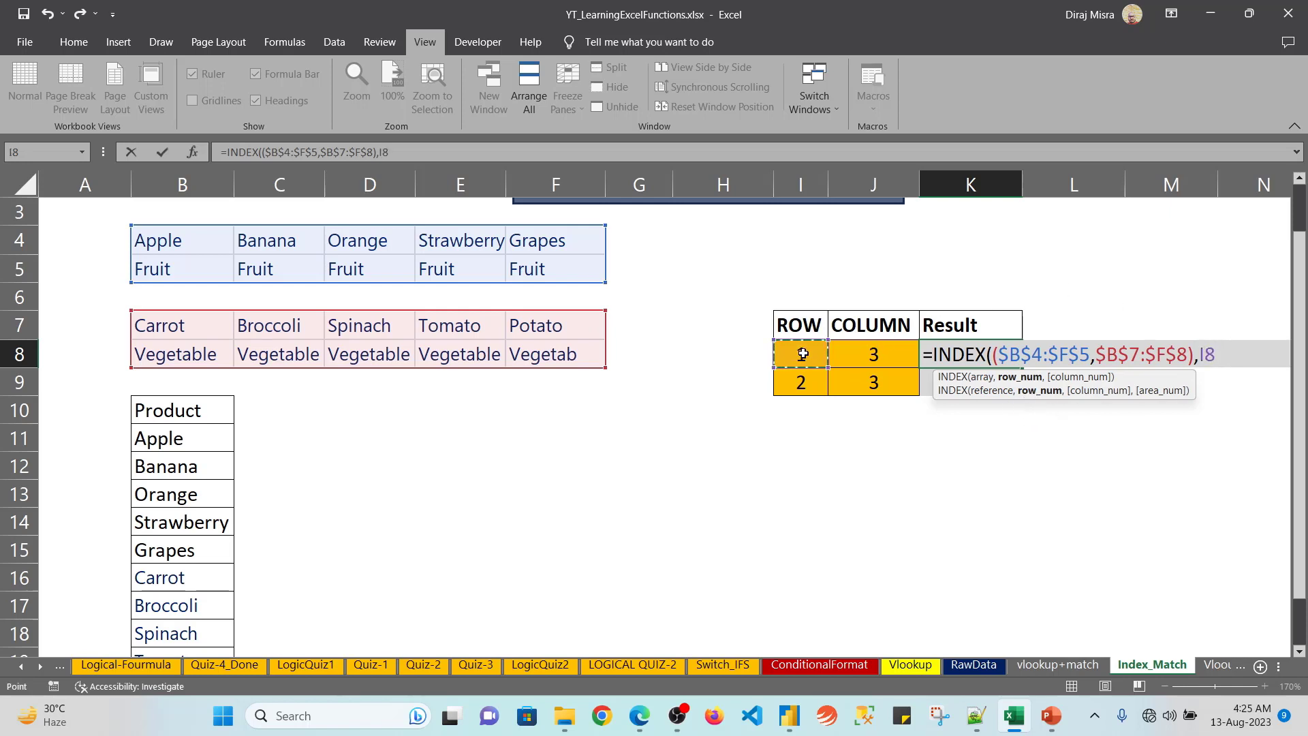
type(",")
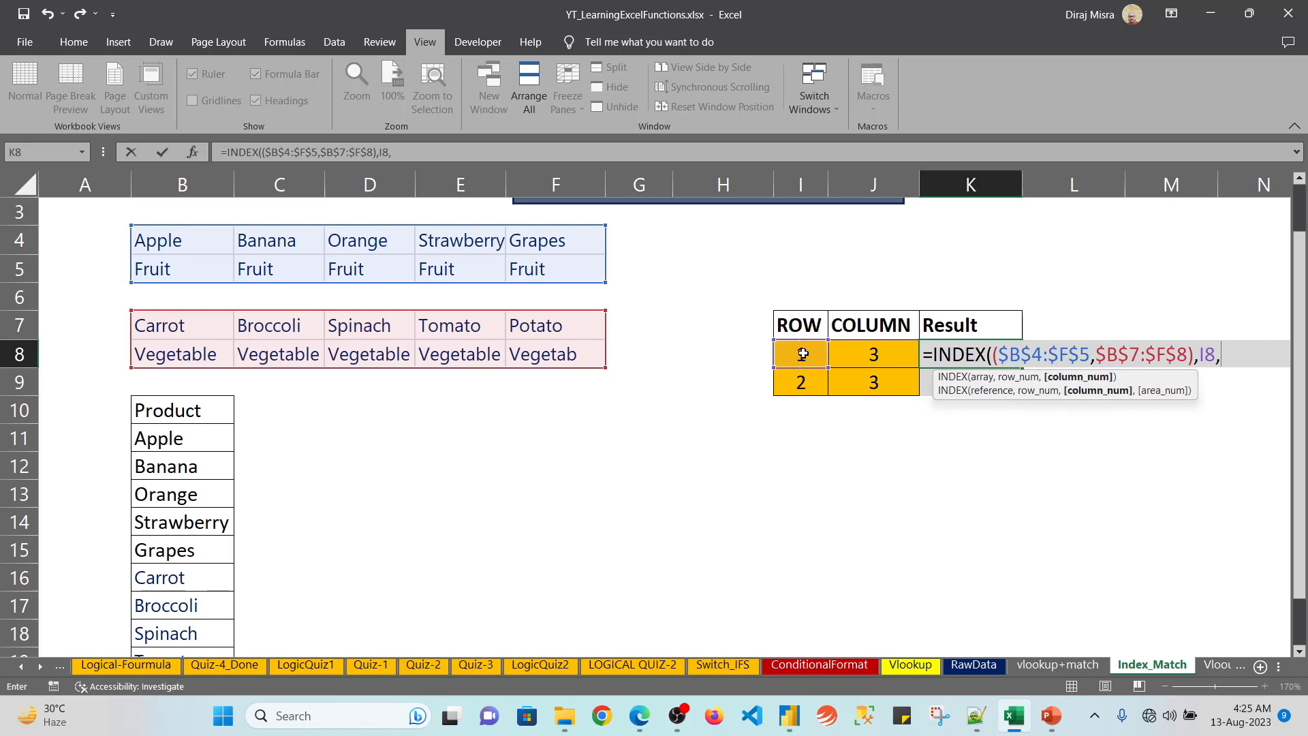
left_click(851, 355)
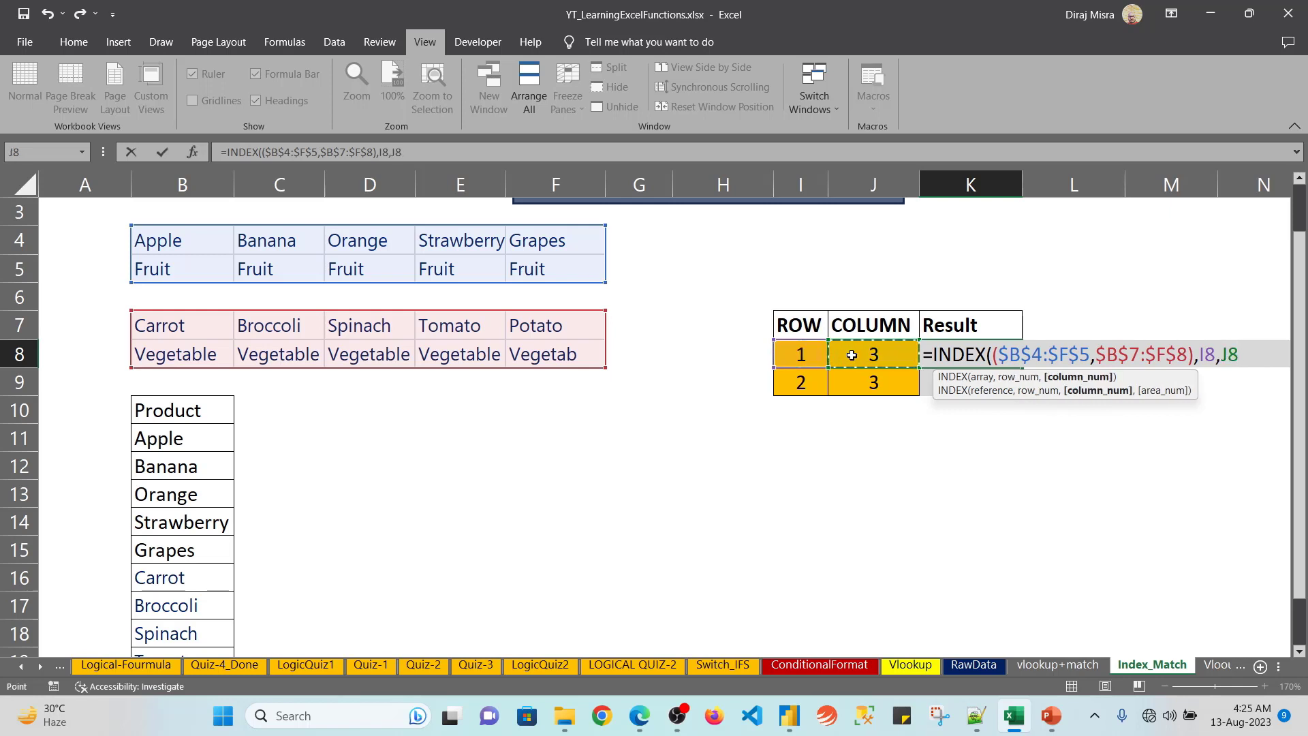
type(",")
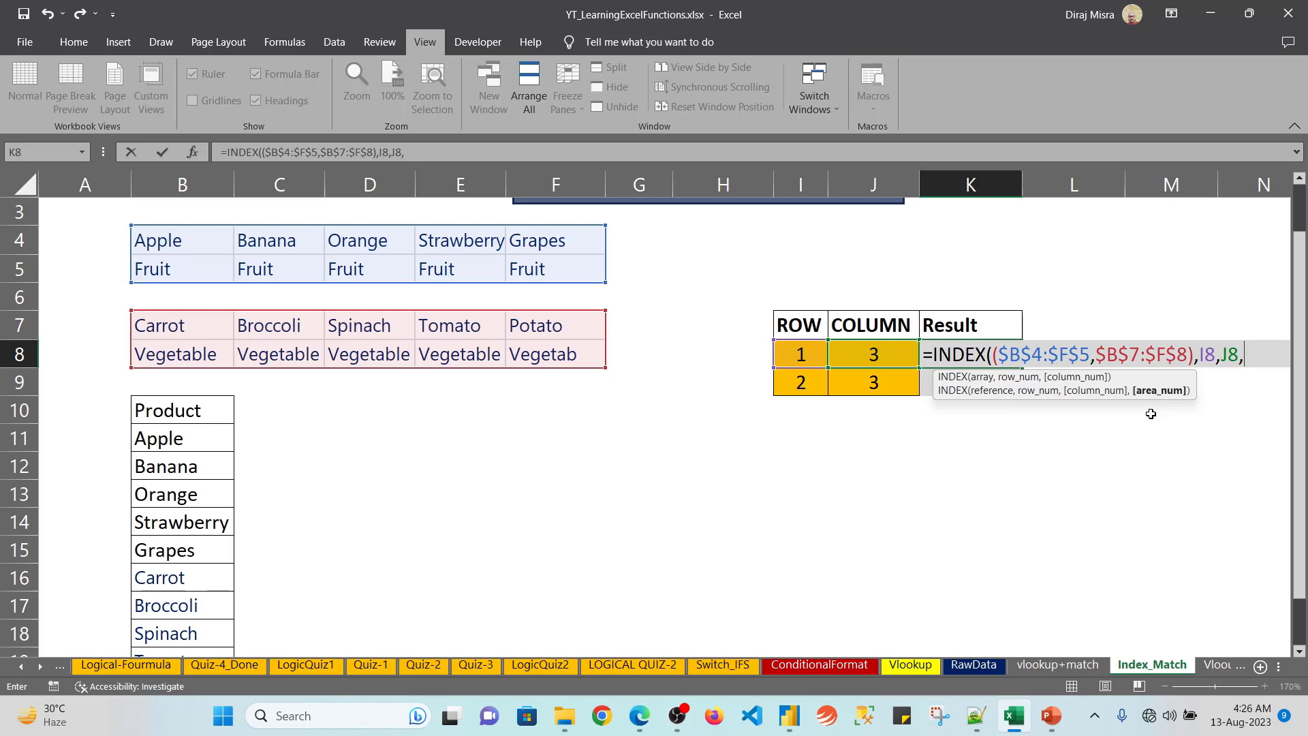
type("2)")
key("ctrl+Return")
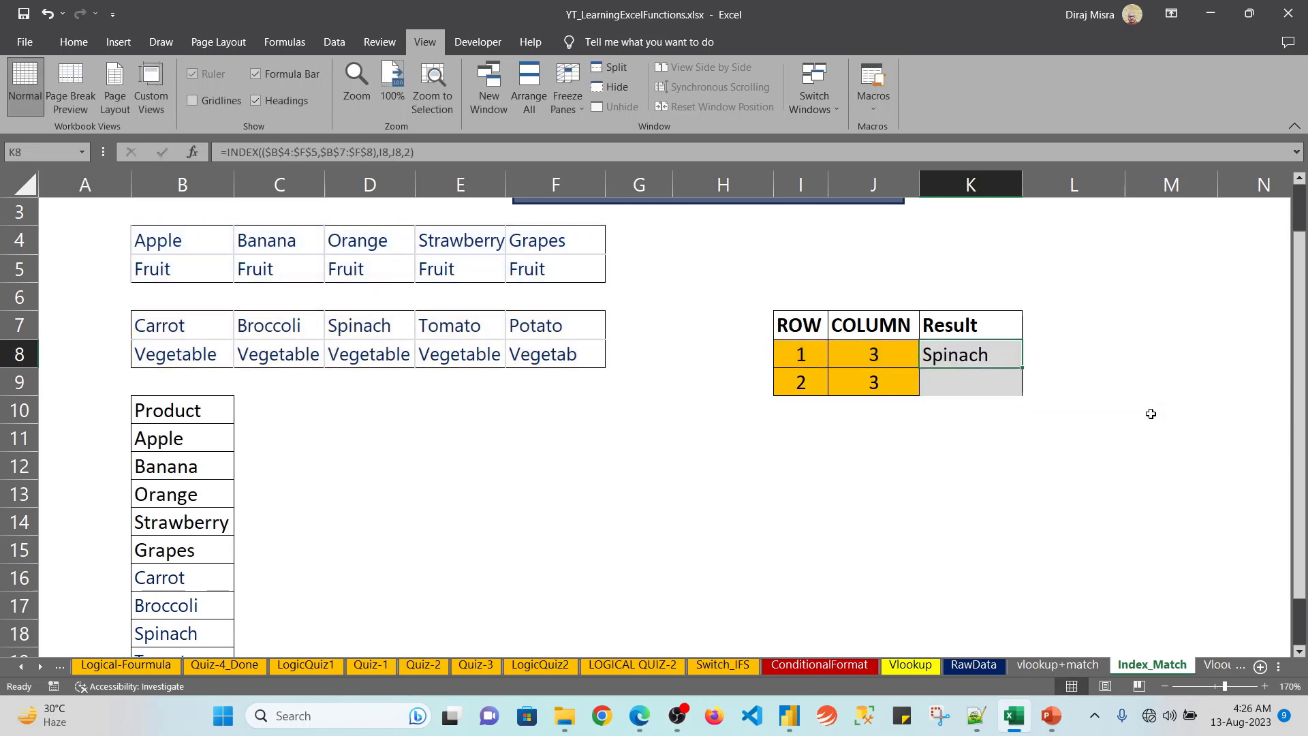
Step: Set the column number in J8 to 2 and fill the K8 INDEX formula down into K9
key("Left")
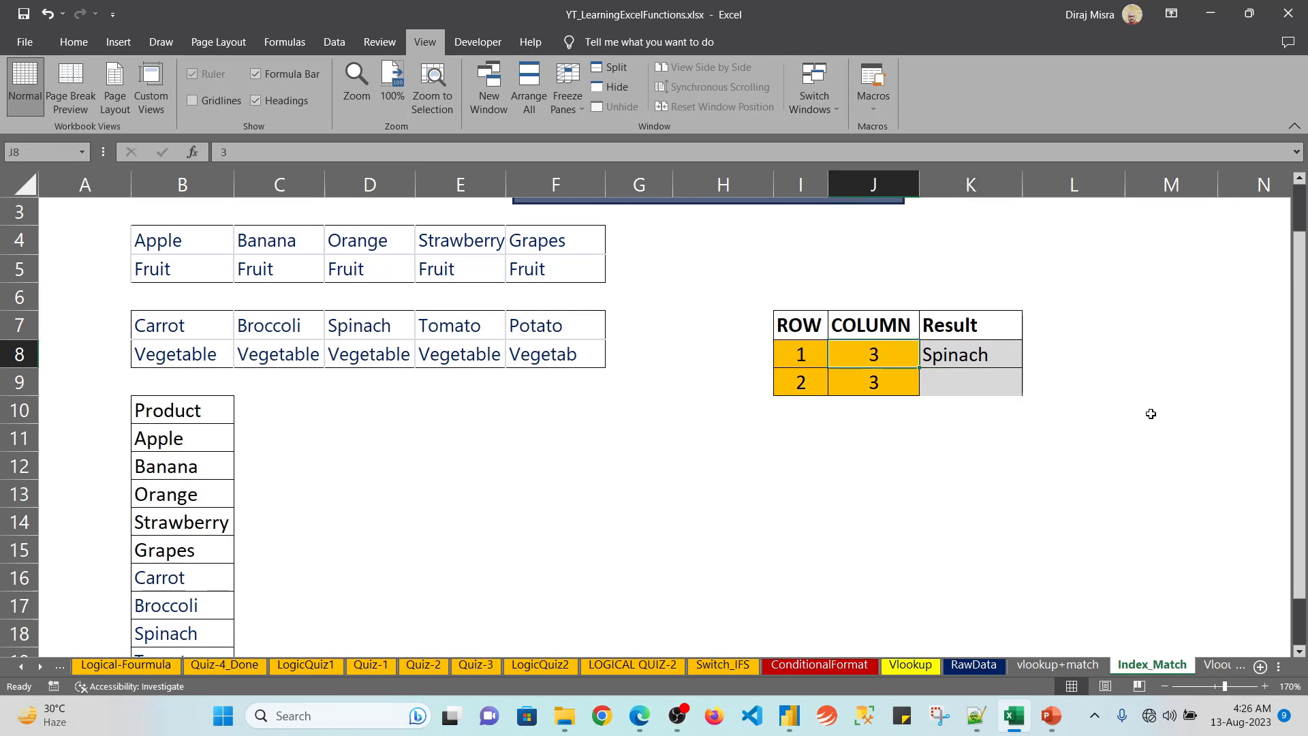
type("2")
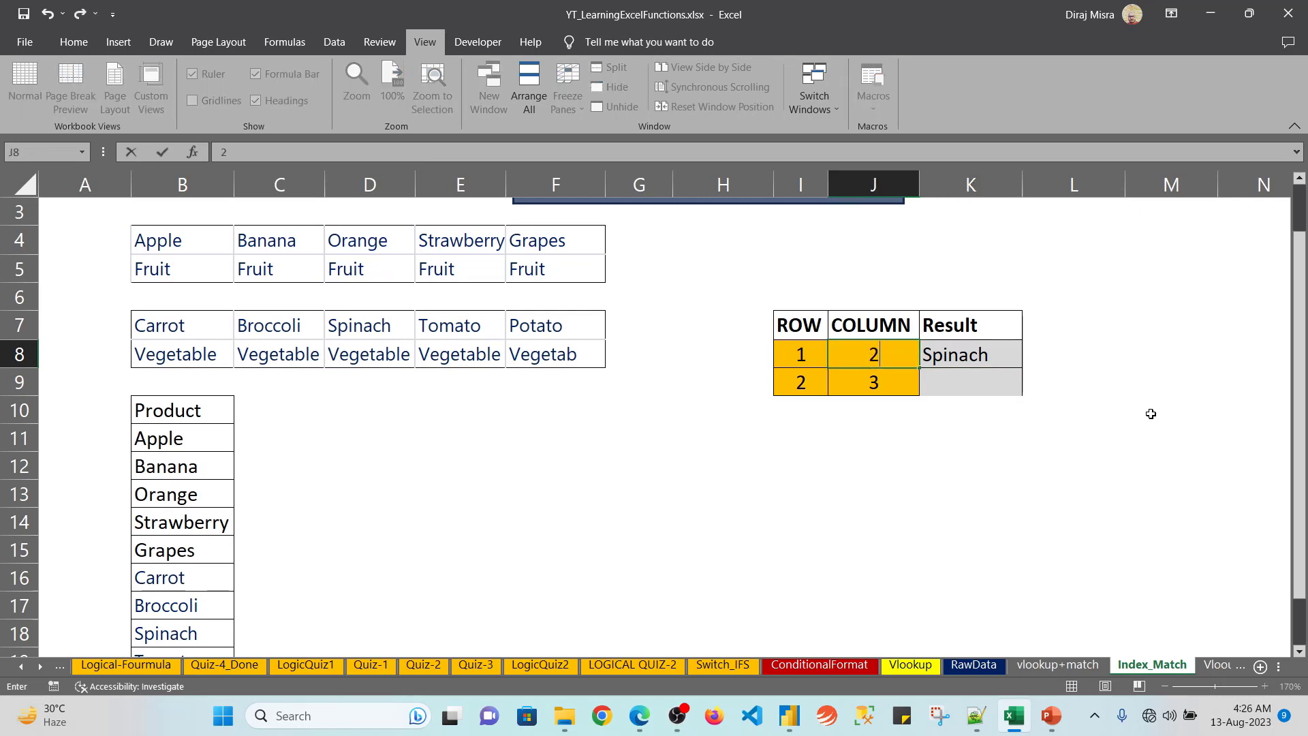
key("Return")
key("Right")
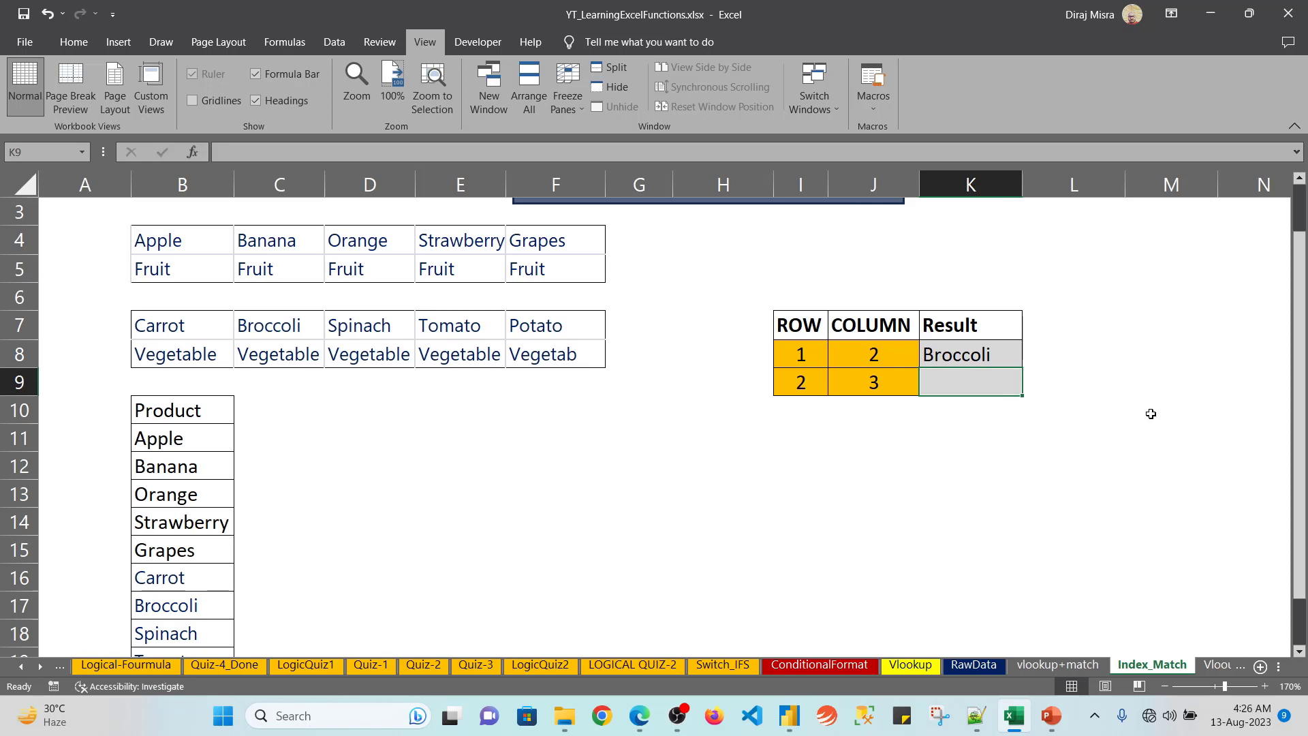
key("ctrl+d")
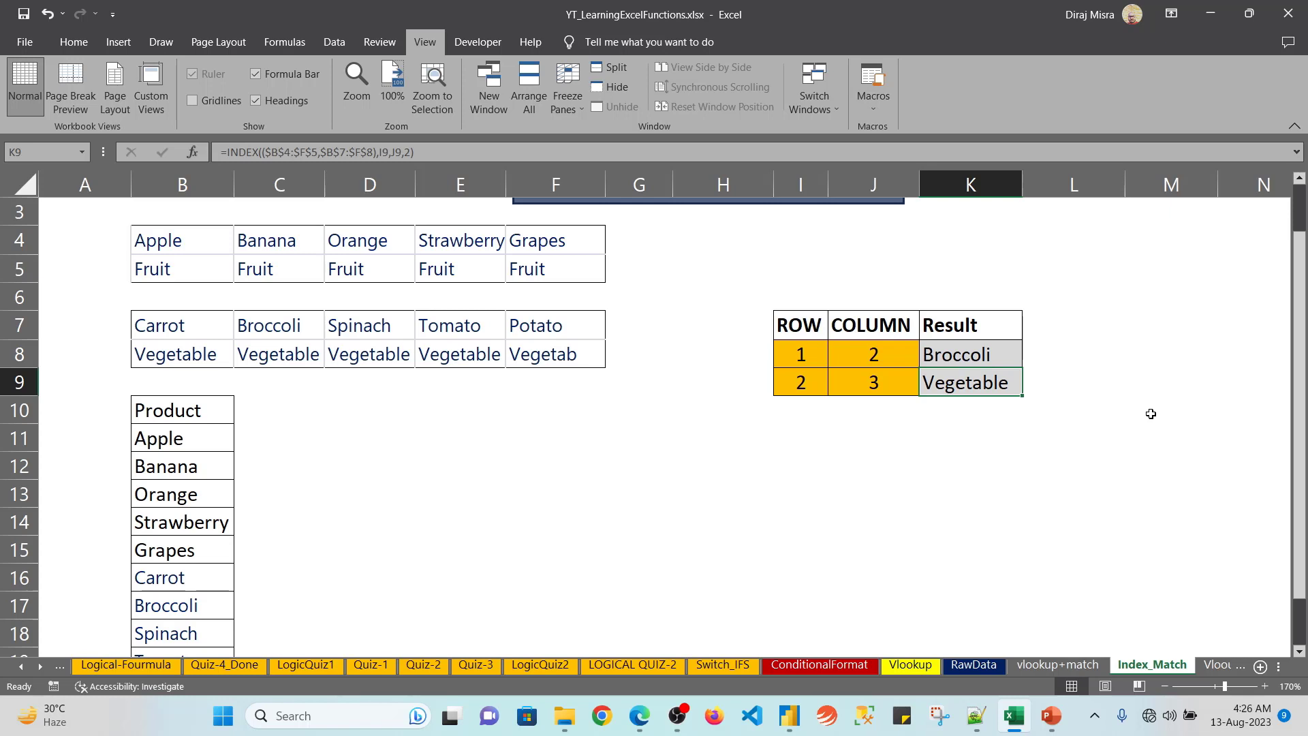
Step: Examine the vertical Product list in B10:B20 by selecting it from its heading down
key("alt")
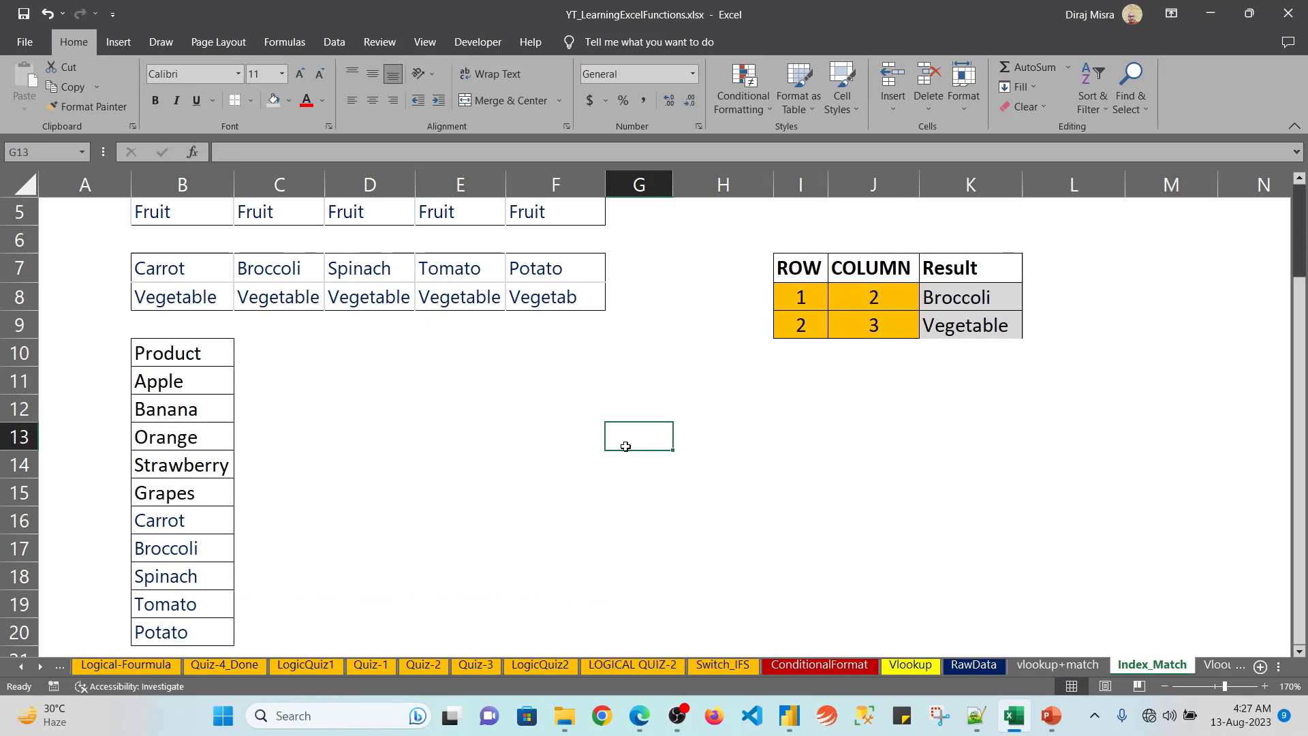
key("Left")
key("Left")
key("Left")
key("Left")
key("Left")
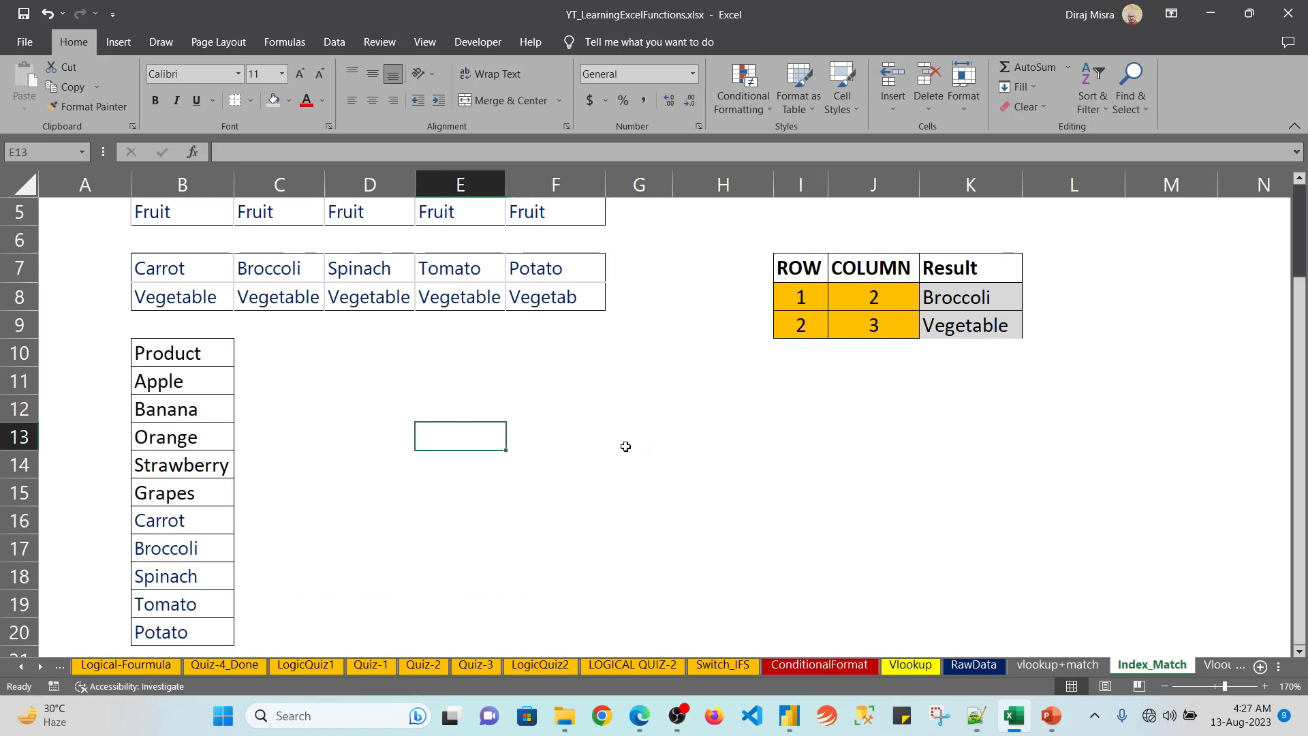
key("Up")
key("Up")
key("Up")
key("ctrl+shift+Down")
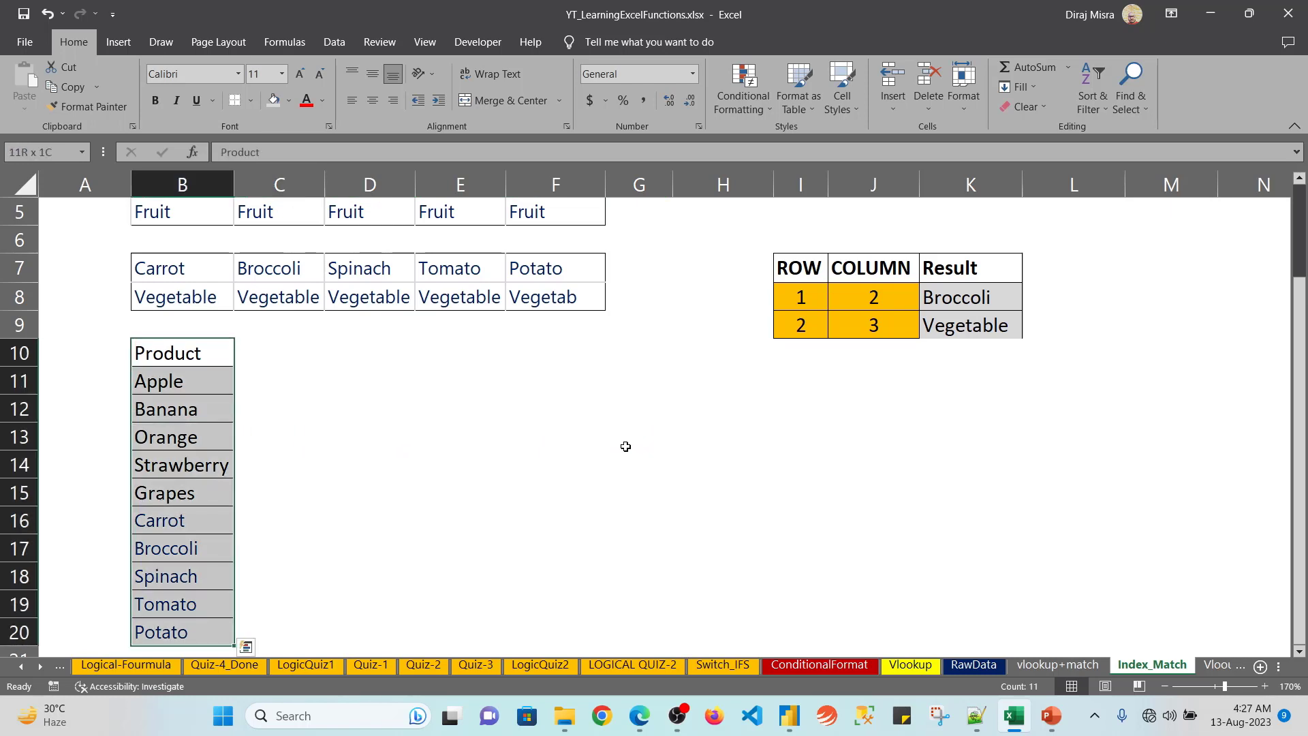
Step: Copy Strawberry from B14 into F14 as the lookup item
left_click(202, 462)
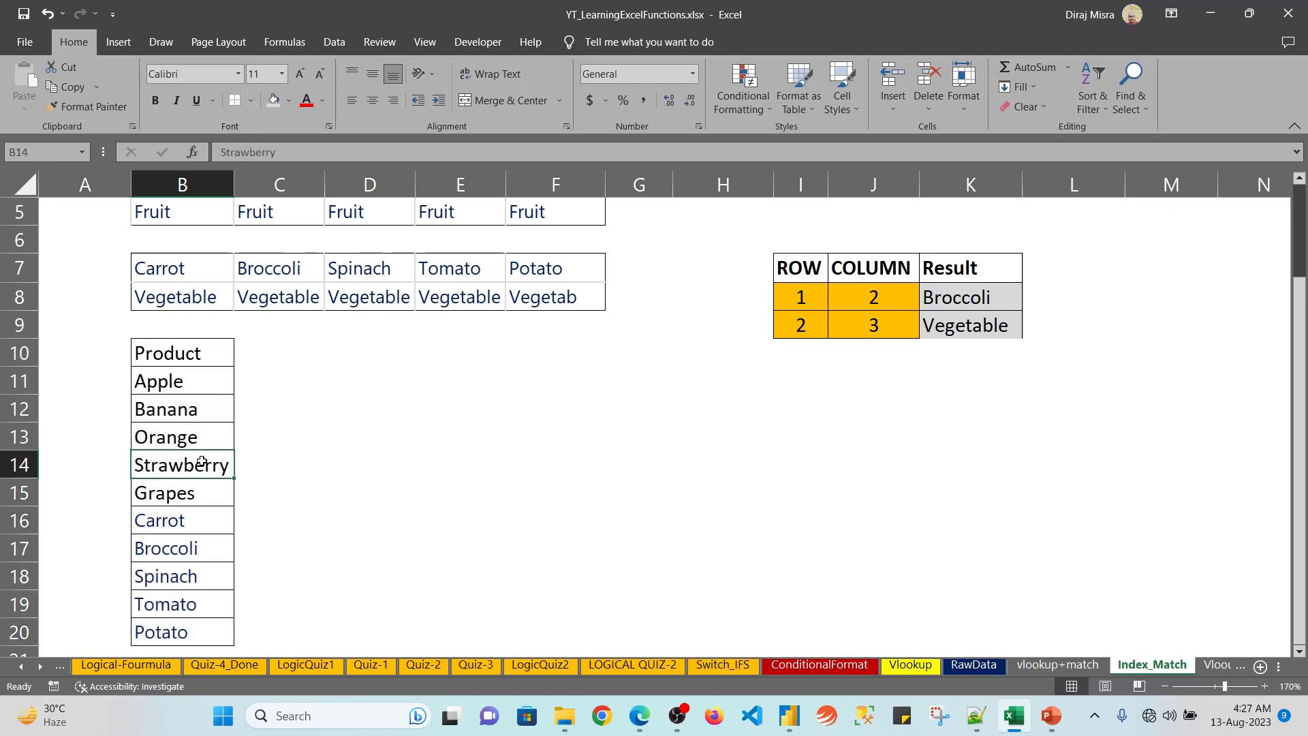
key("ctrl+c")
key("Right")
key("Right")
key("Right")
key("Right")
key("ctrl+v")
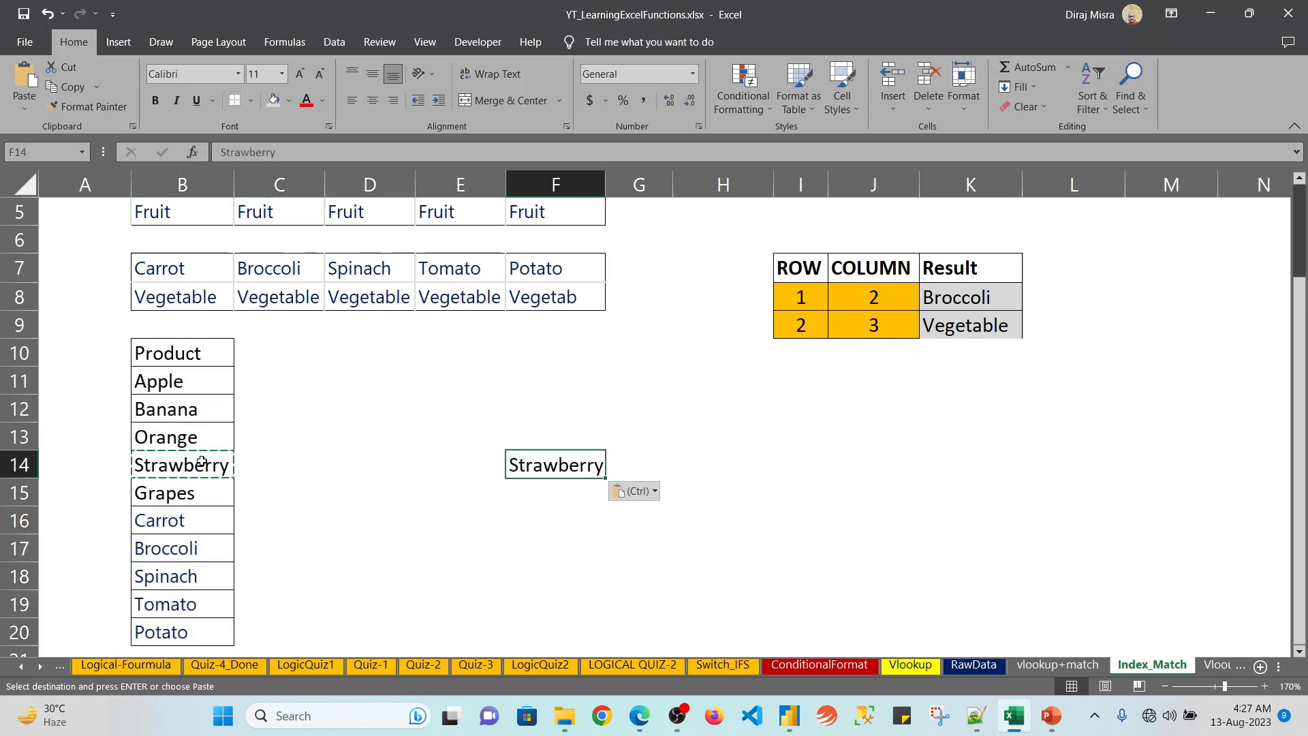
key("Escape")
Step: Start a MATCH formula in G14 with the column-locked reference $F14 as its lookup value
key("Right")
type("=mat")
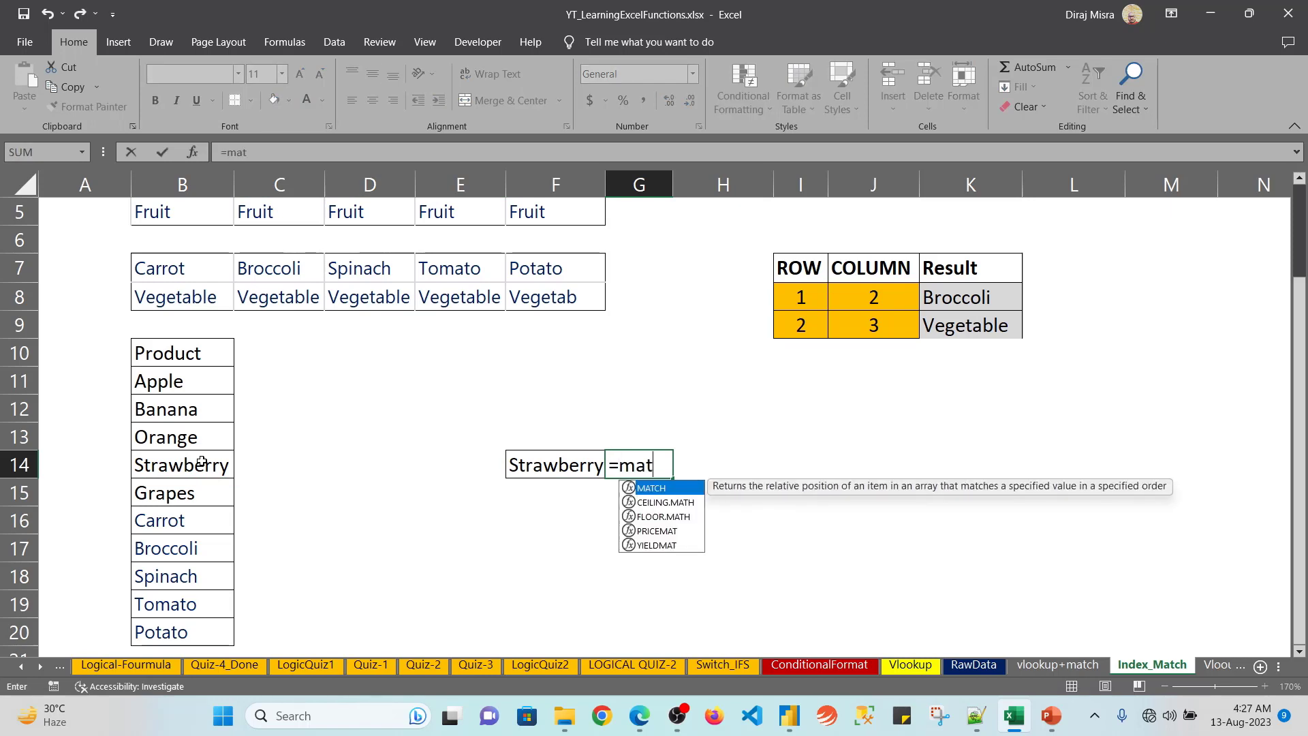
key("Tab")
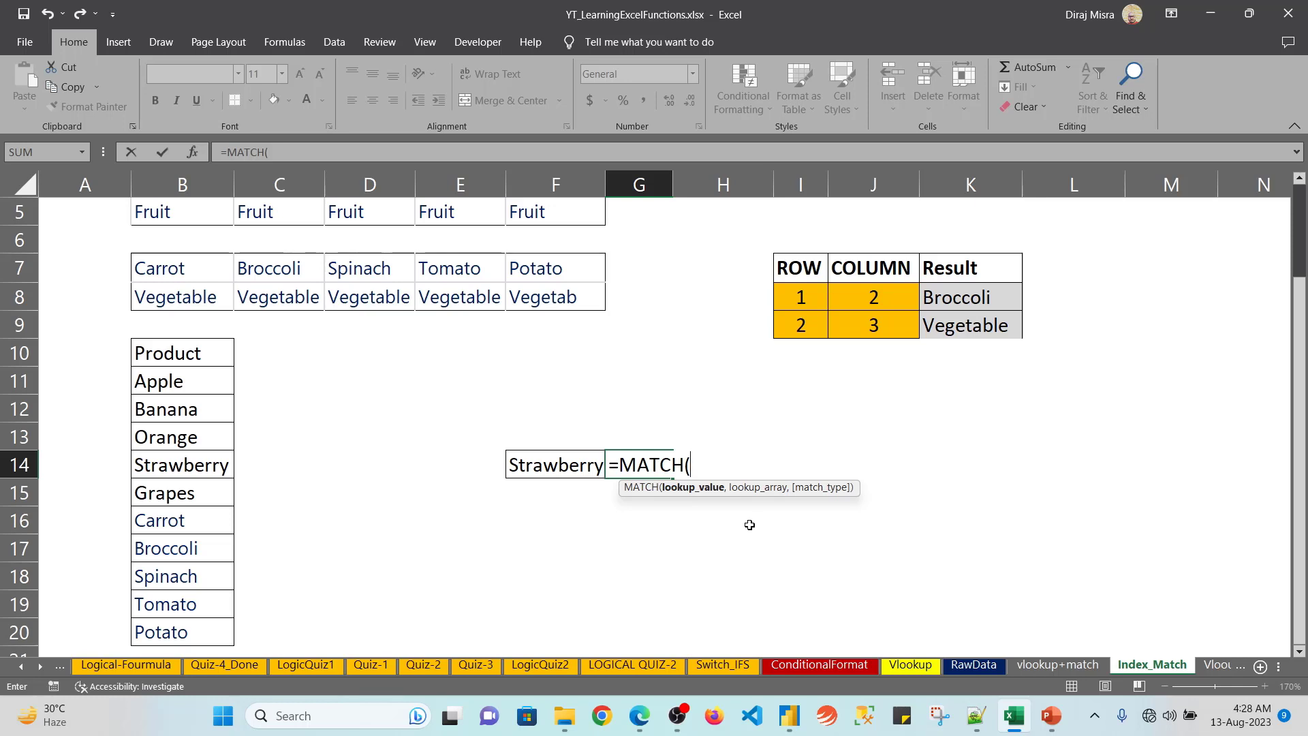
key("Left")
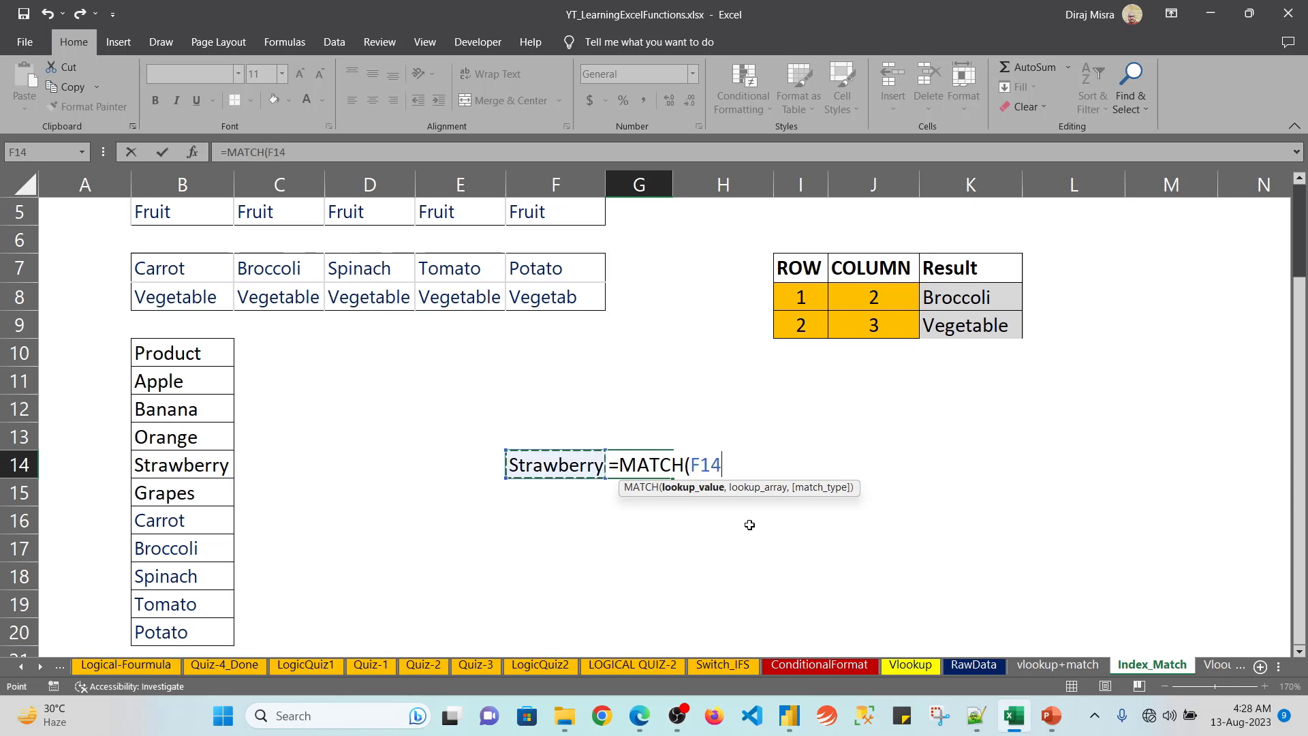
key("F4")
key("F4")
key("F4")
type(",")
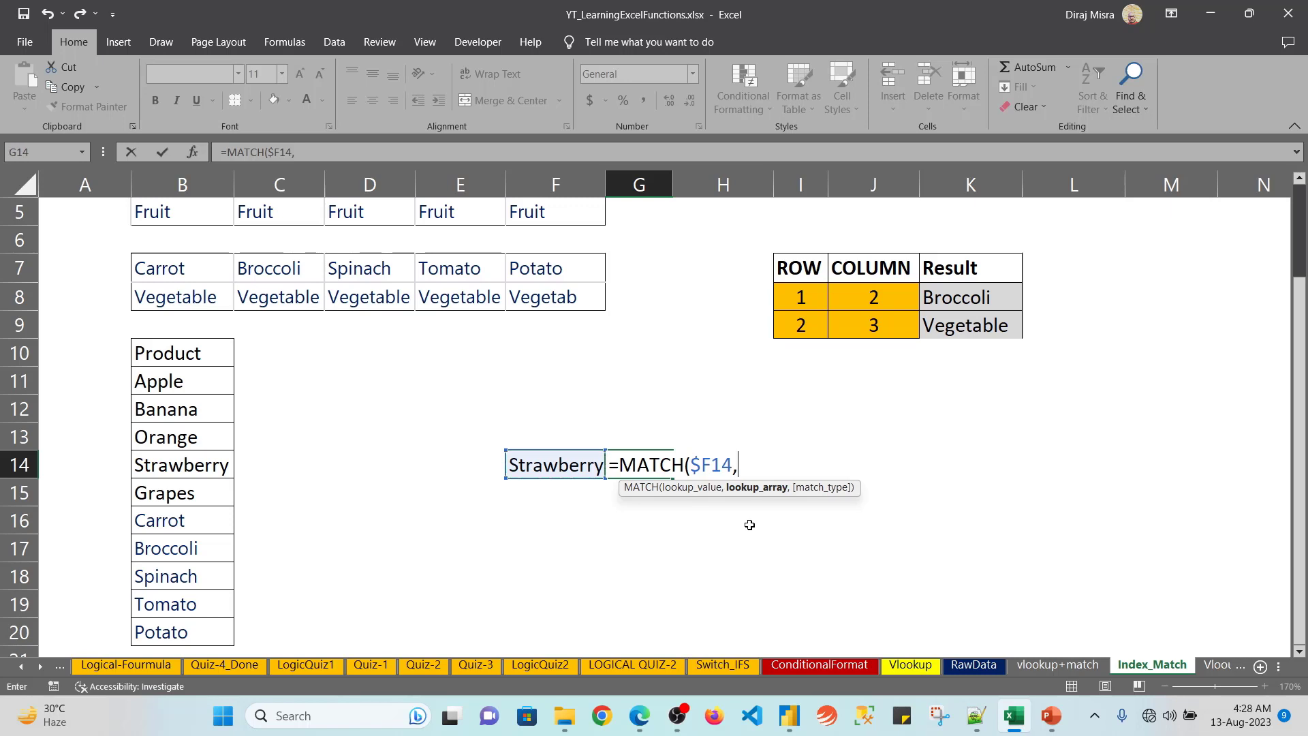
Step: Set the absolute Product list $B$10:$B$20 as the lookup array and finish the G14 formula with match type 0
key("Left")
key("Left")
key("Left")
key("Left")
key("Left")
key("Up")
key("Up")
key("Up")
key("Up")
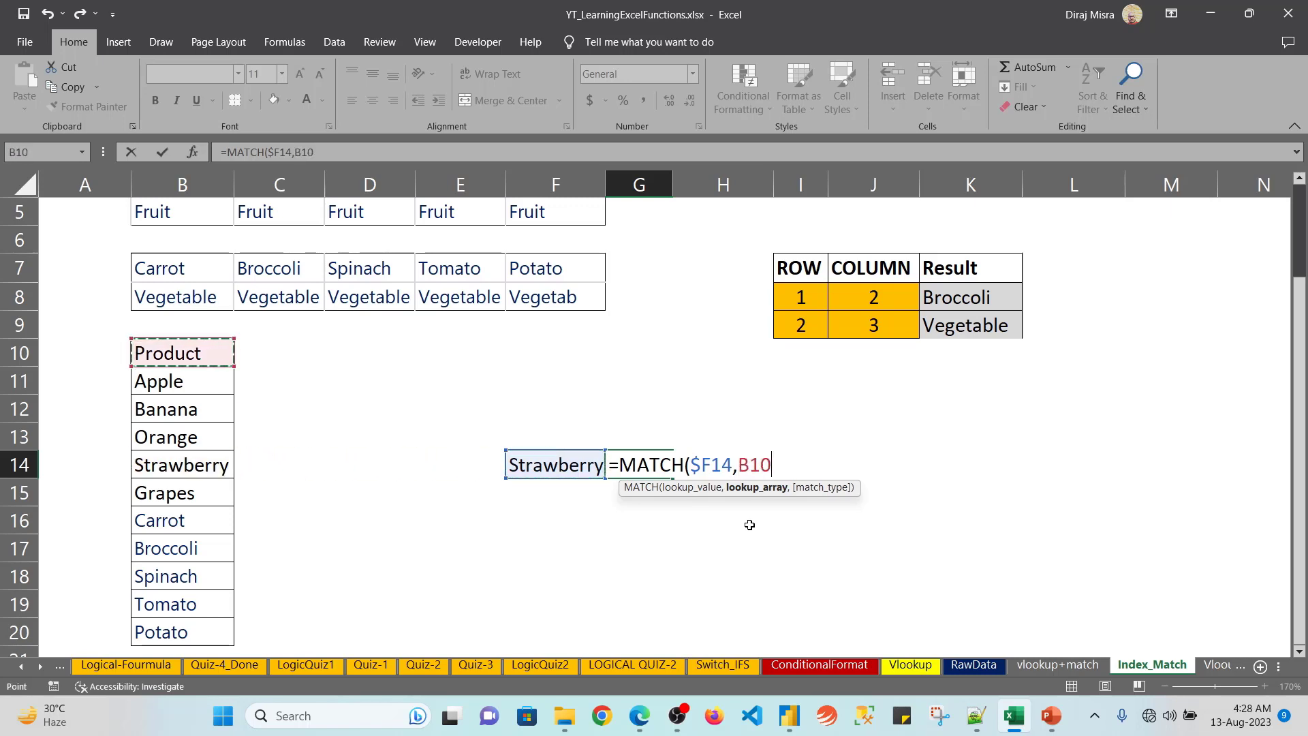
key("ctrl+shift+Down")
key("F4")
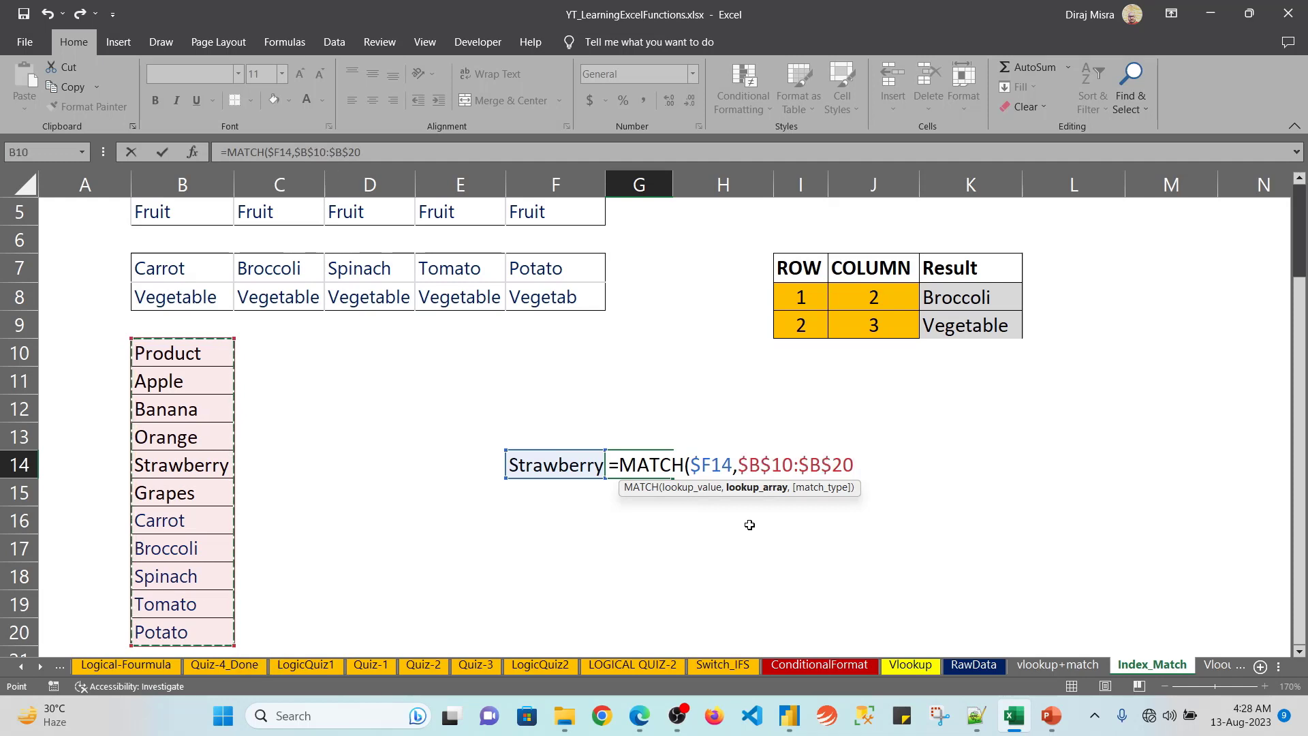
type(",")
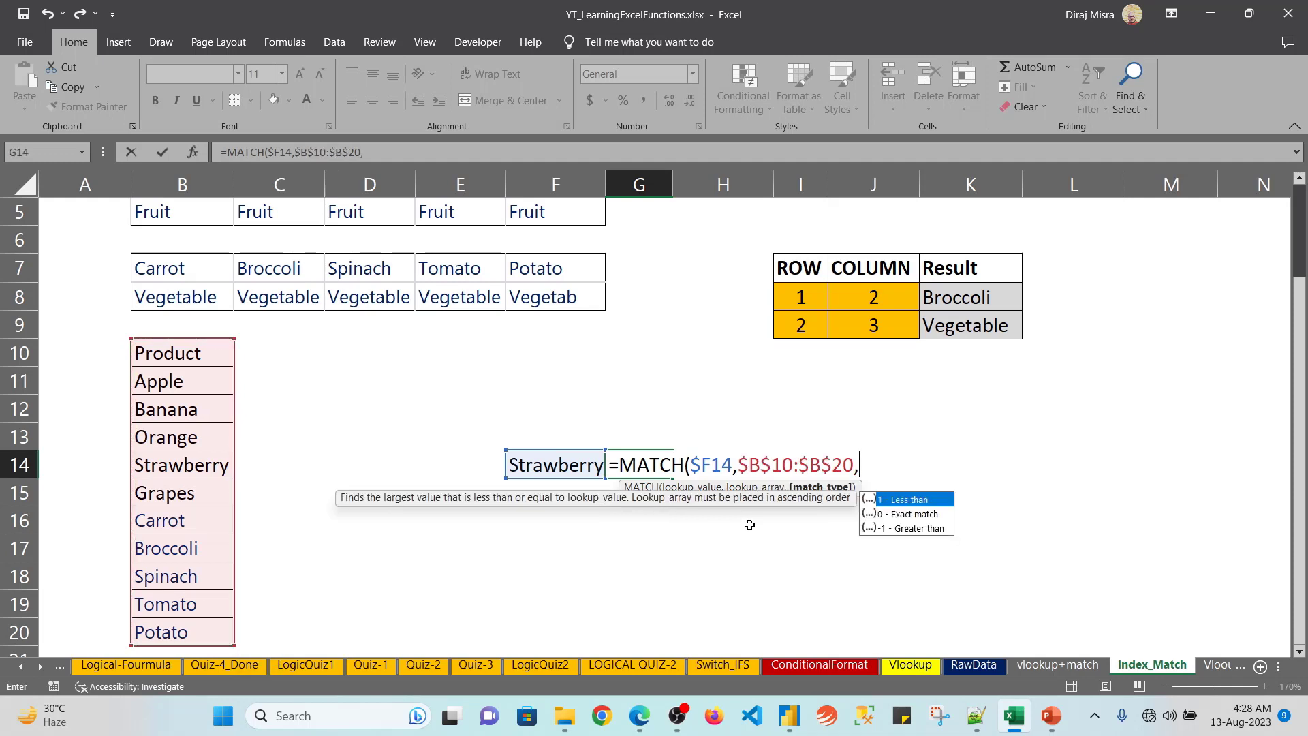
type("0)")
key("Return")
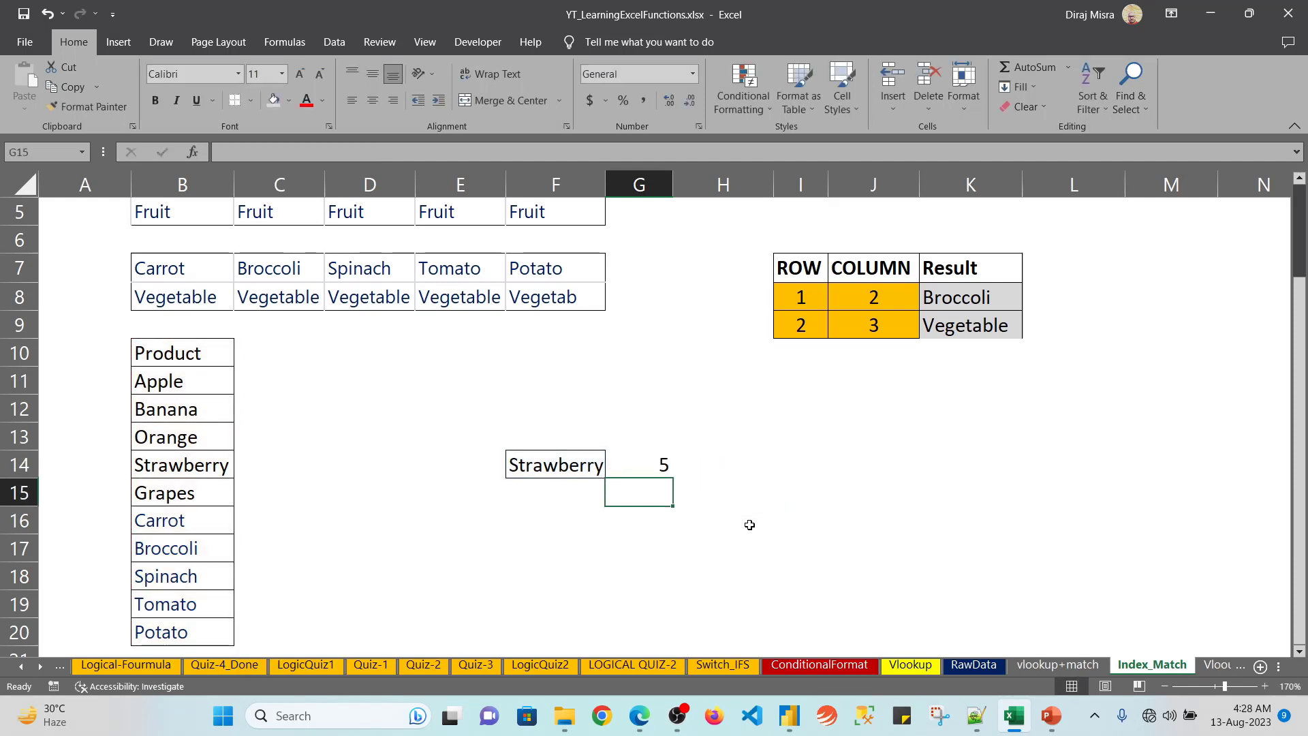
Step: Check Strawberry's position in the Product list by selecting from B14 up to the heading in B10
key("Up")
key("Left")
key("Left")
key("Left")
key("Left")
key("Left")
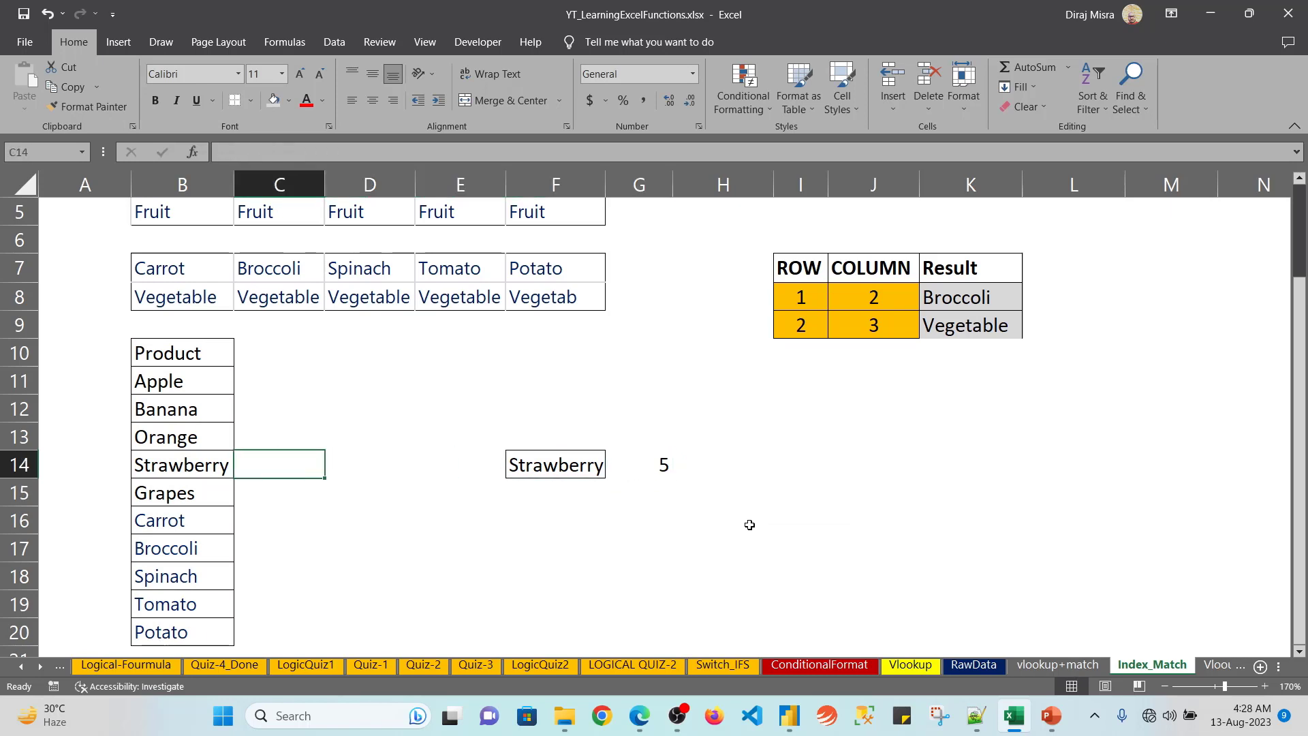
key("shift+Up")
key("shift+Up")
key("shift+Up")
key("shift+Up")
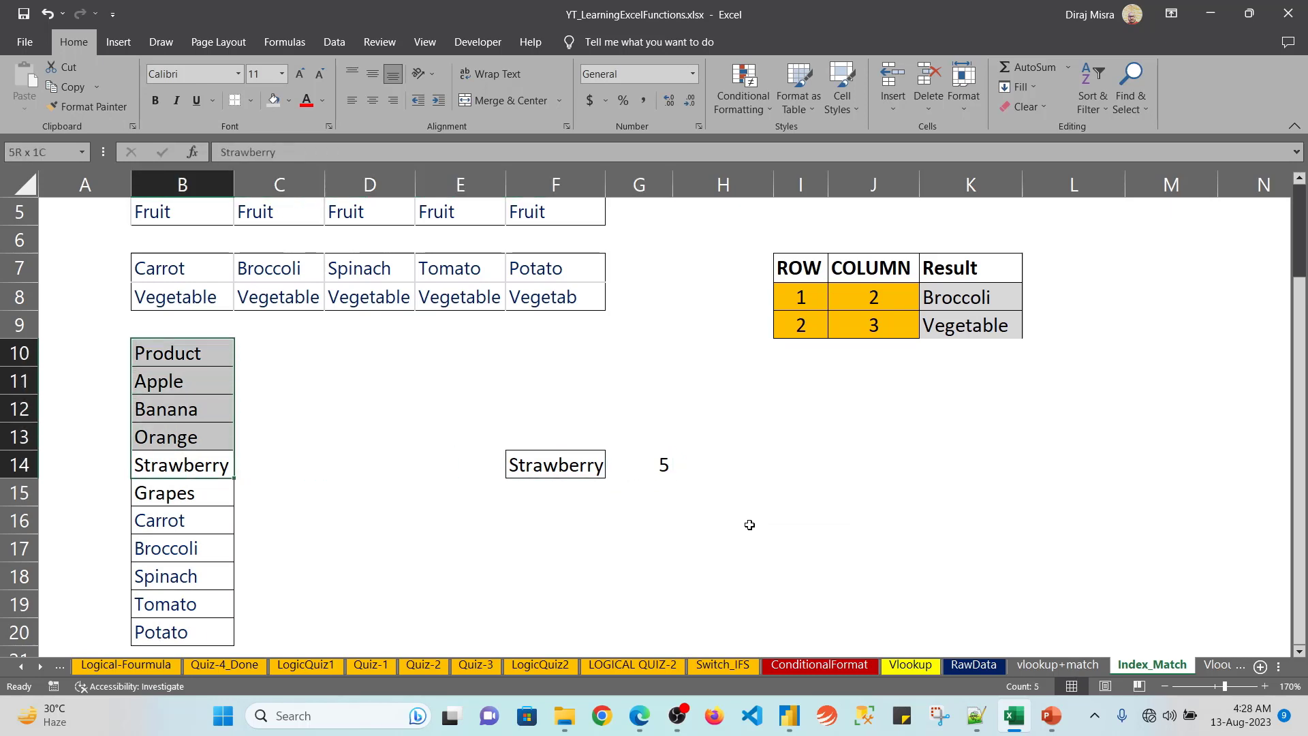
Step: Copy Grapes and Carrot from B15:B16 into F15:F16 as further lookup items
key("Down")
key("Down")
key("shift+Up")
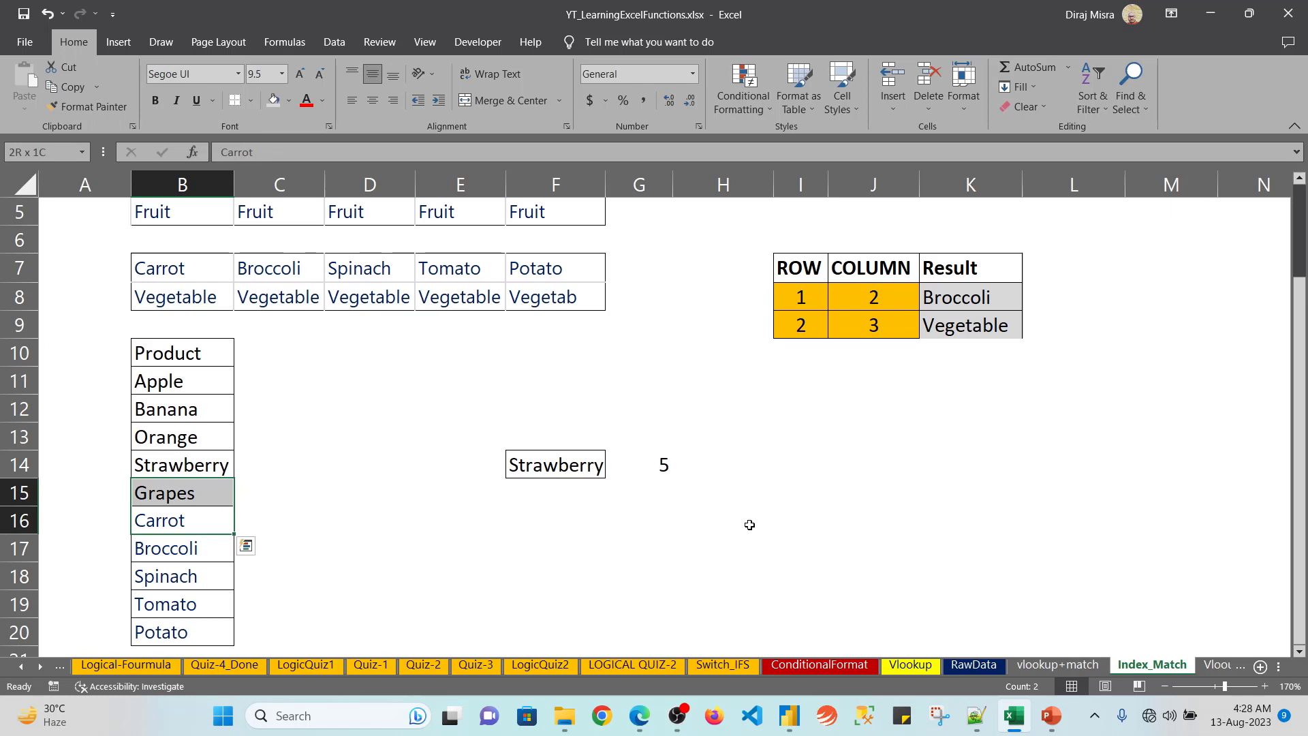
key("ctrl+c")
key("Right")
key("Right")
key("Right")
key("Right")
key("Up")
key("ctrl+v")
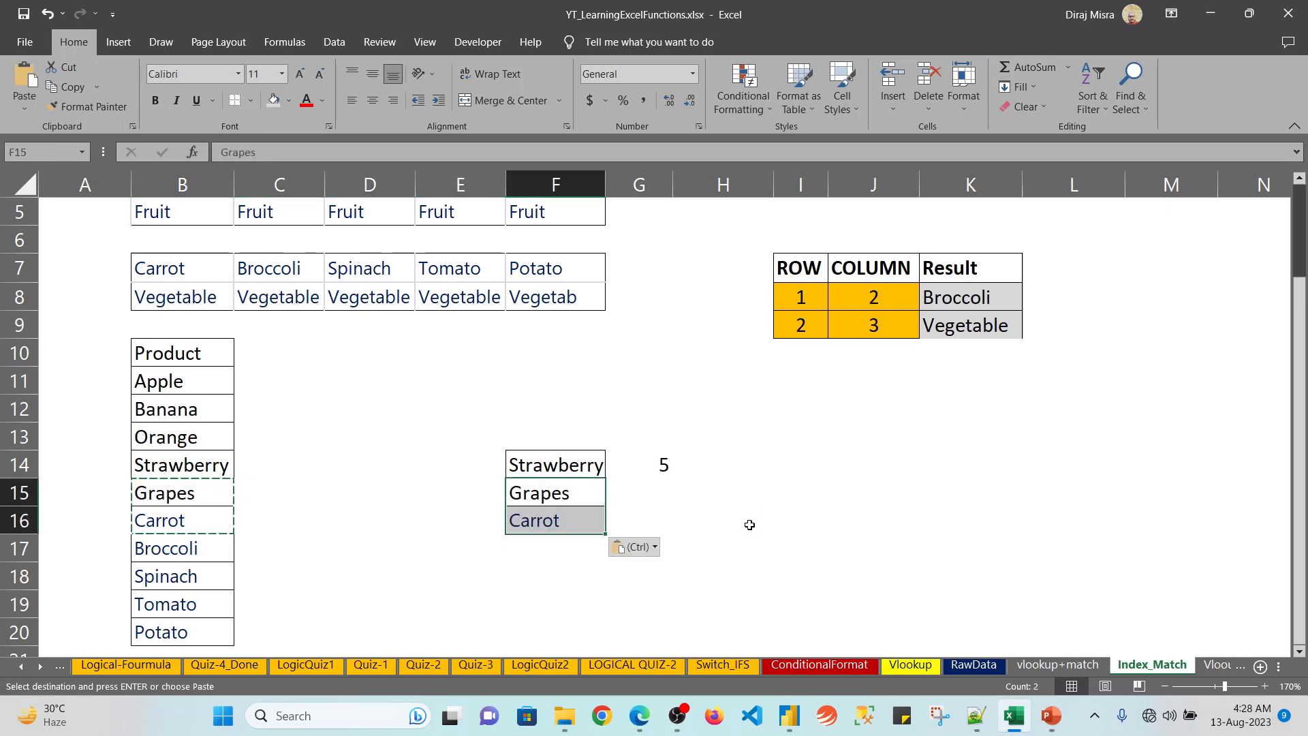
key("Escape")
Step: Fill the MATCH formula from G14 down through G16
key("Right")
key("Up")
key("shift+Down")
key("shift+Down")
key("ctrl+d")
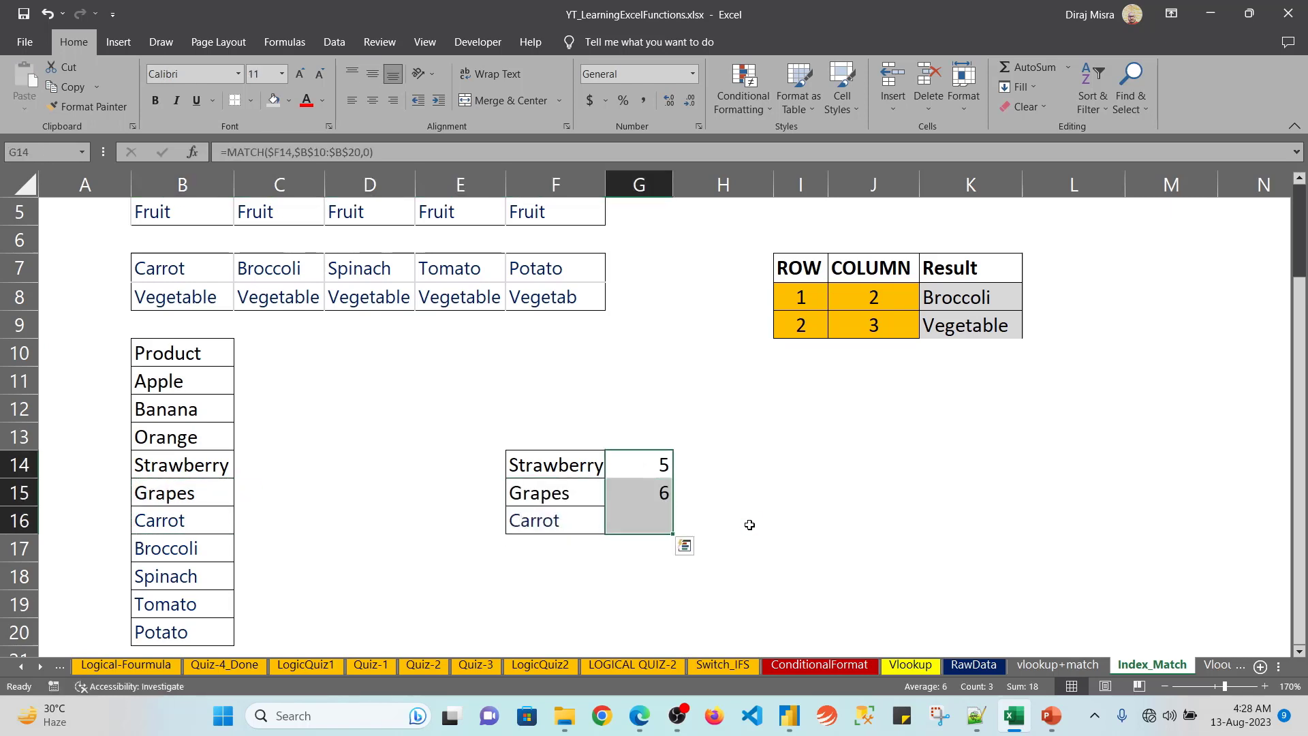
key("Down")
key("Left")
key("Down")
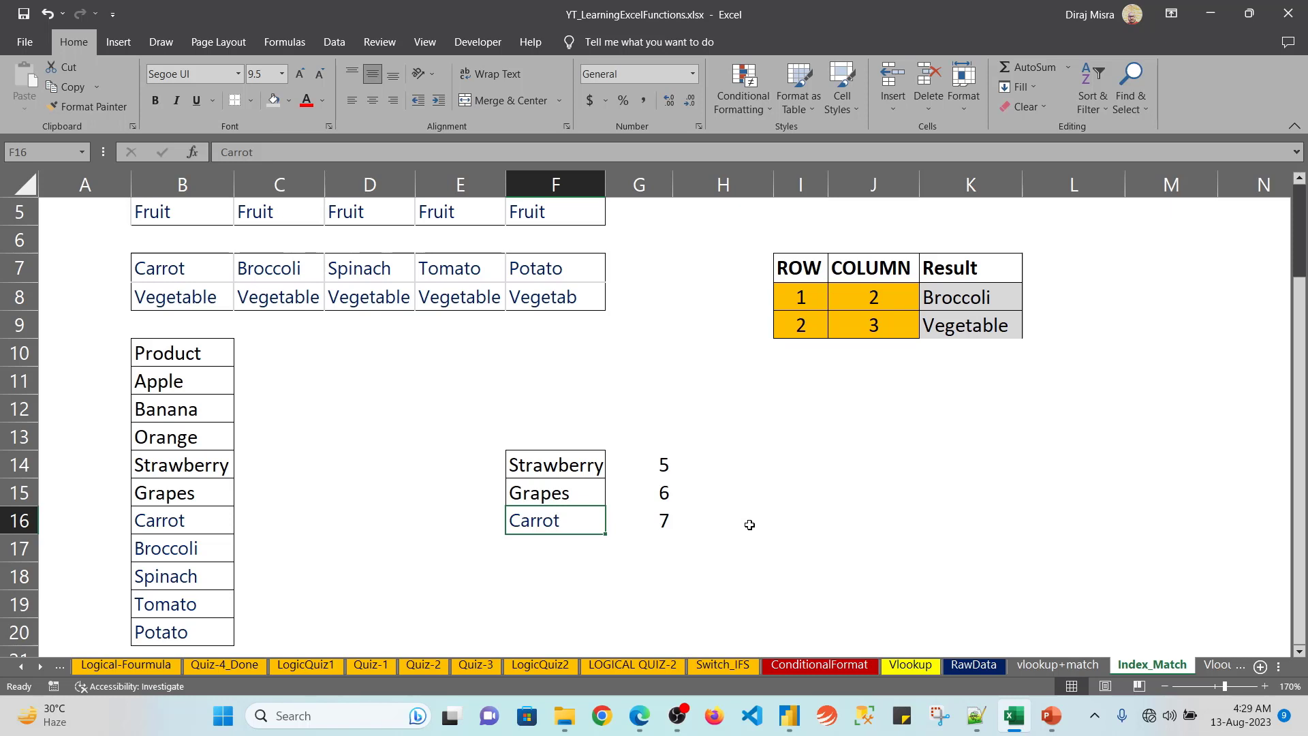
Step: Replace the lookup item in F14 with Broccoli copied from the vegetable row cell C7
double_click(667, 466)
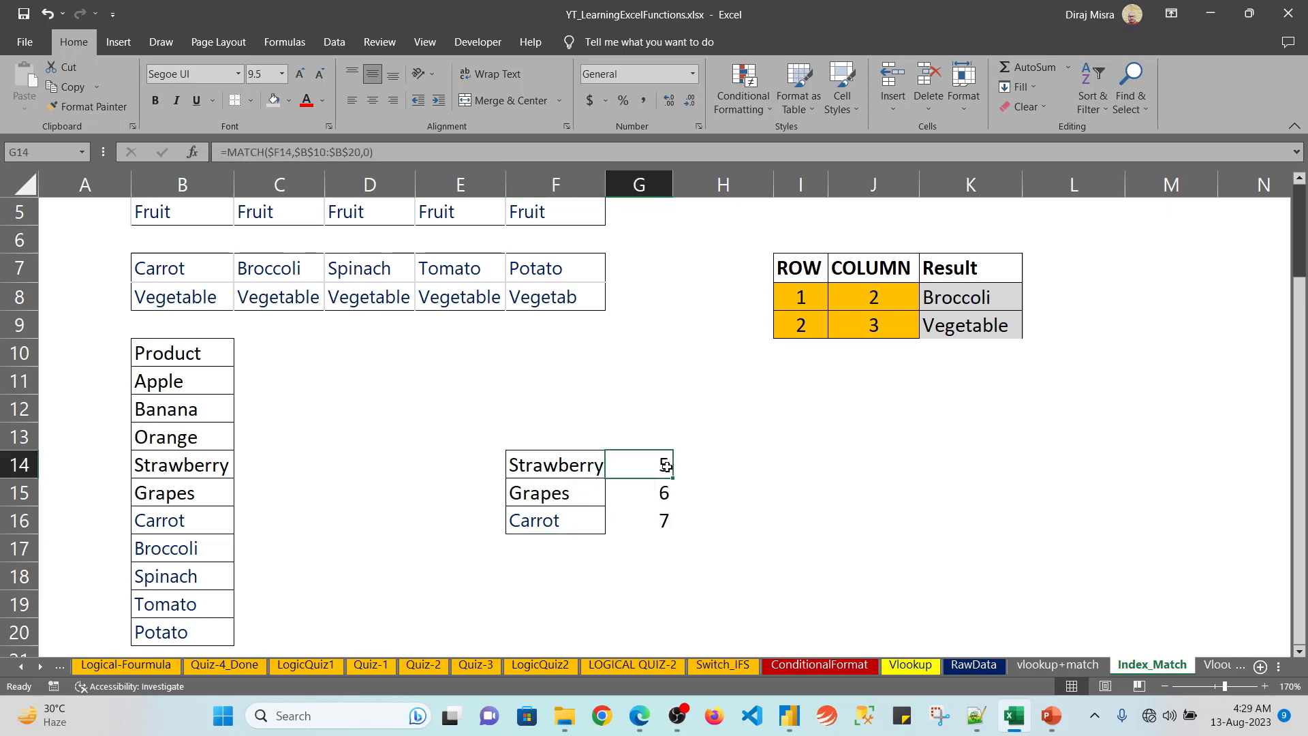
key("Escape")
key("Left")
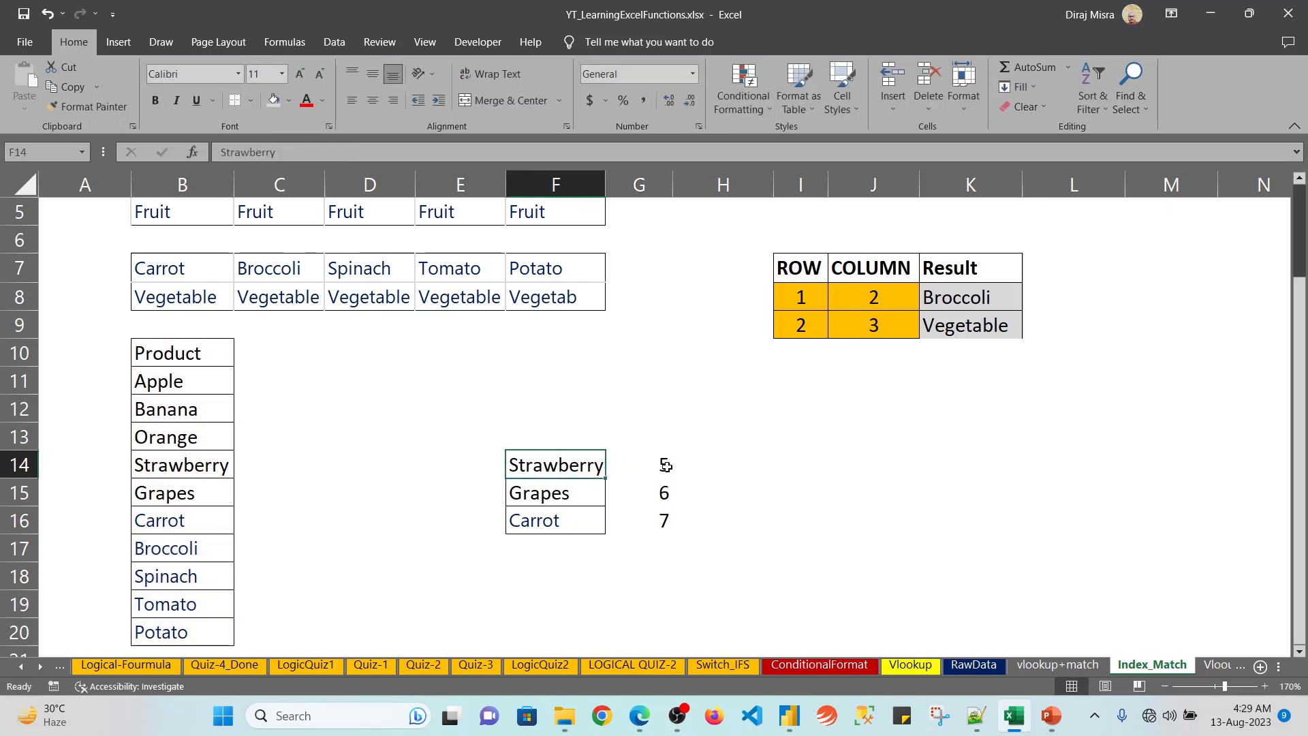
key("Left")
key("Left")
key("ctrl+Up")
key("Left")
key("Up")
key("ctrl+c")
key("Right")
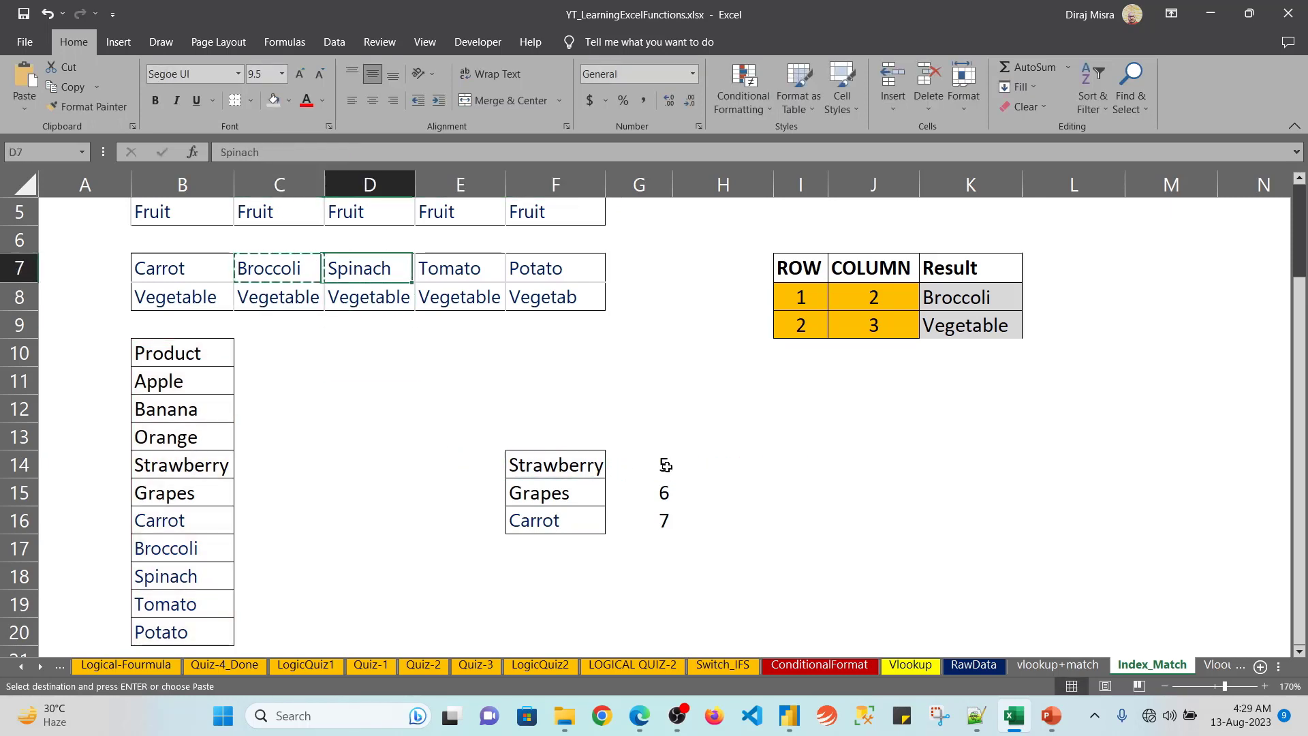
key("Right")
key("Right")
key("Down")
key("Down")
key("Down")
key("Down")
key("Down")
key("Down")
key("Down")
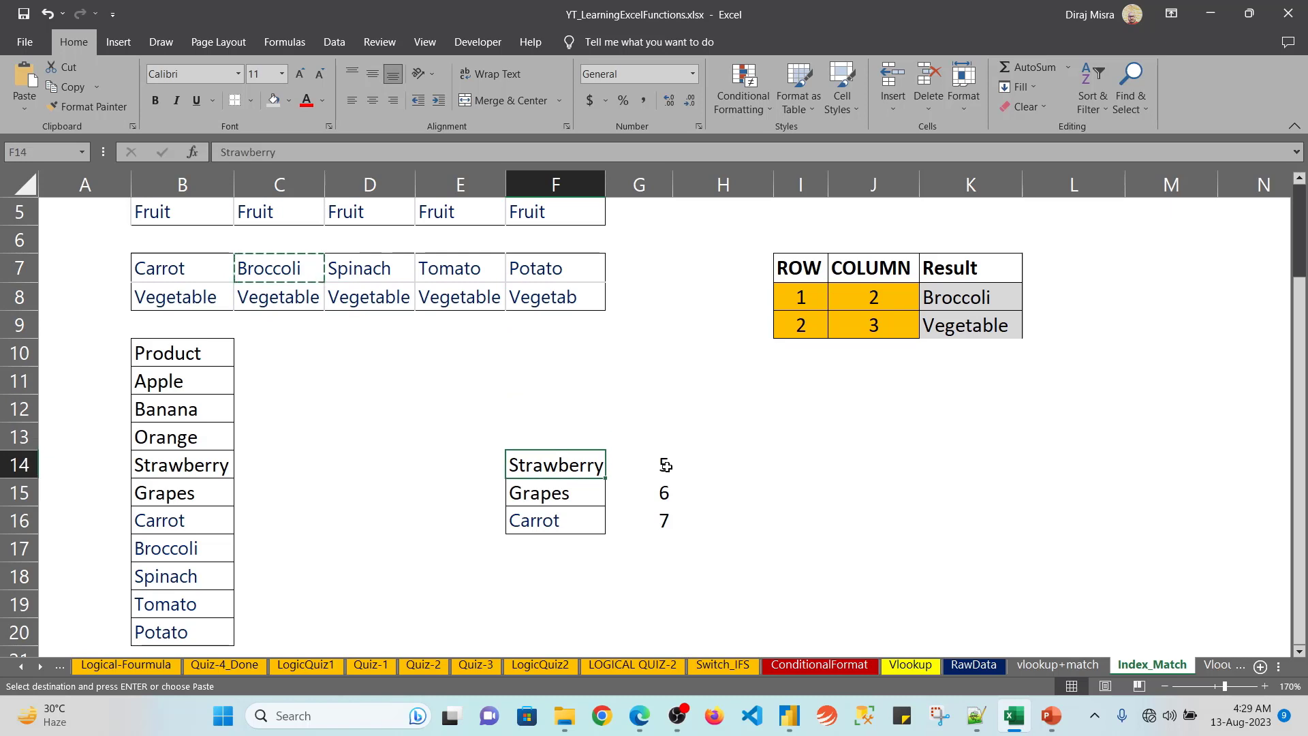
key("ctrl+v")
key("Right")
key("Escape")
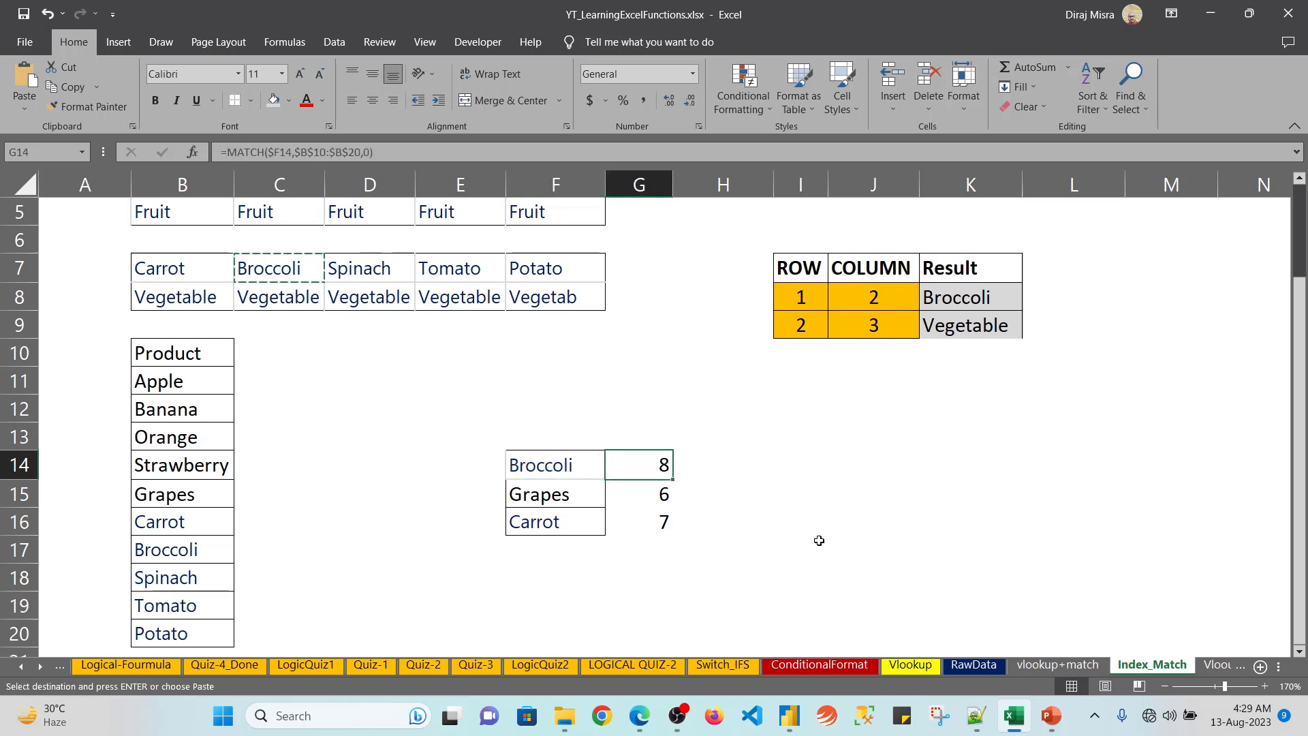
Step: Change the lookup array of the G14 MATCH formula to the horizontal vegetable row $B$7:$F$7
key("F2")
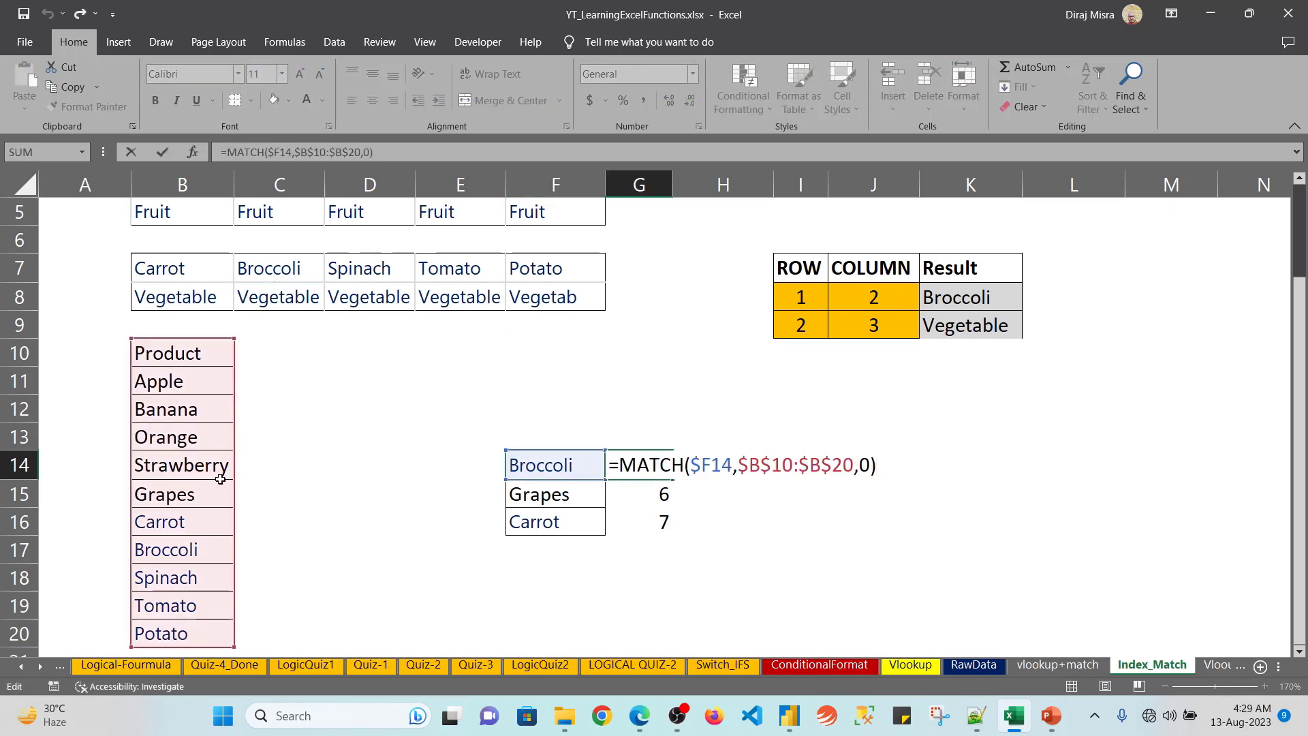
left_click_drag(234, 497, 209, 408)
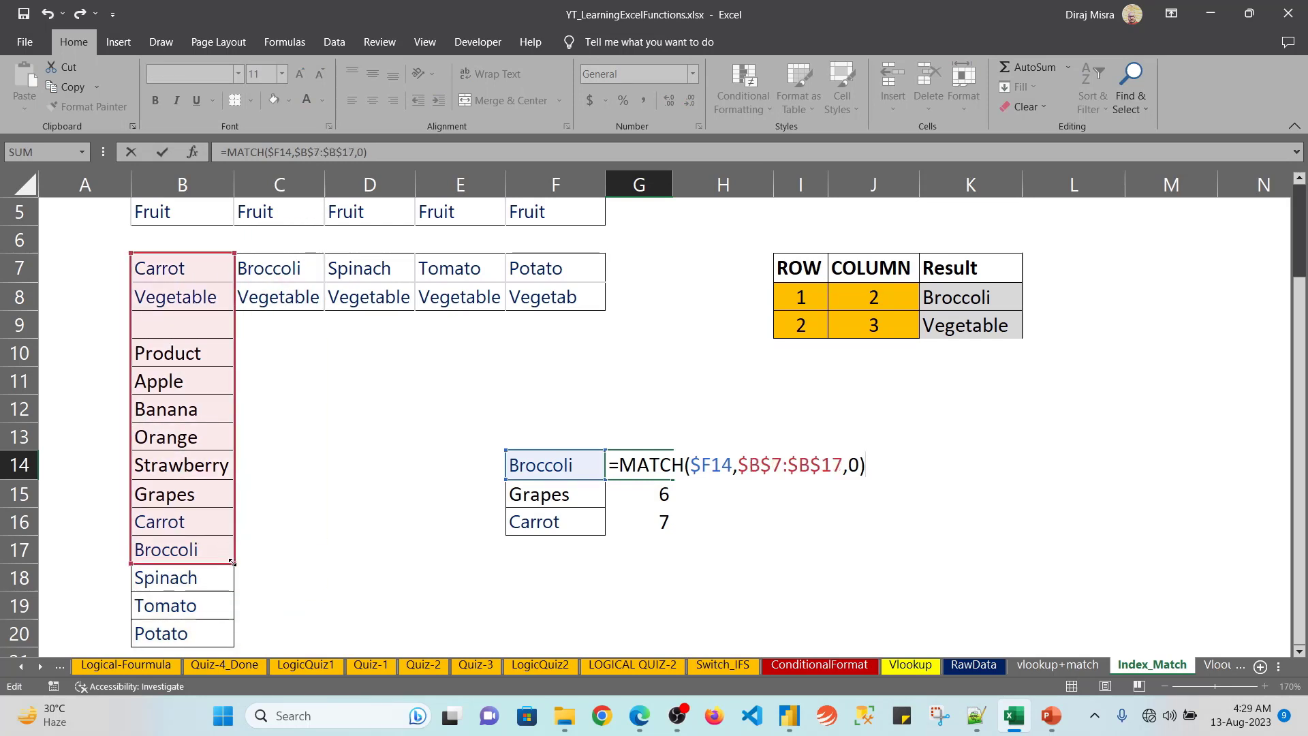
left_click_drag(232, 563, 595, 270)
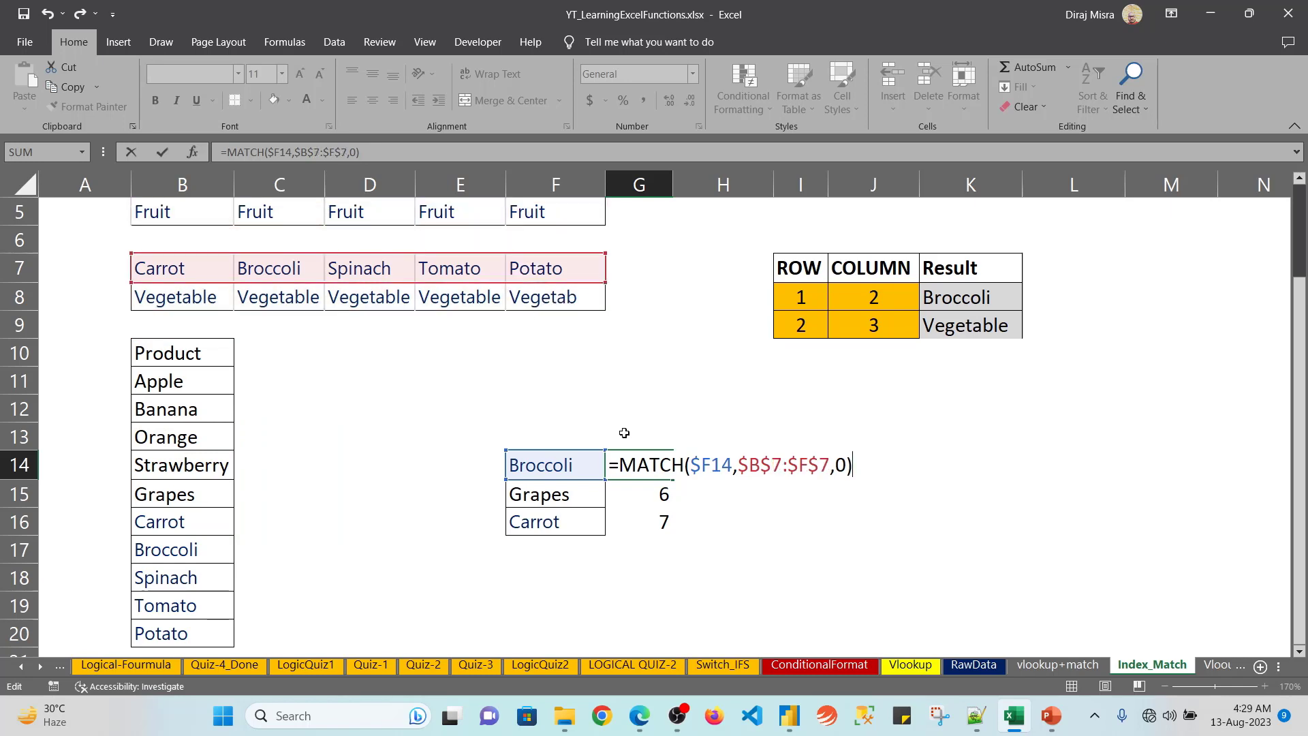
key("Return")
key("Up")
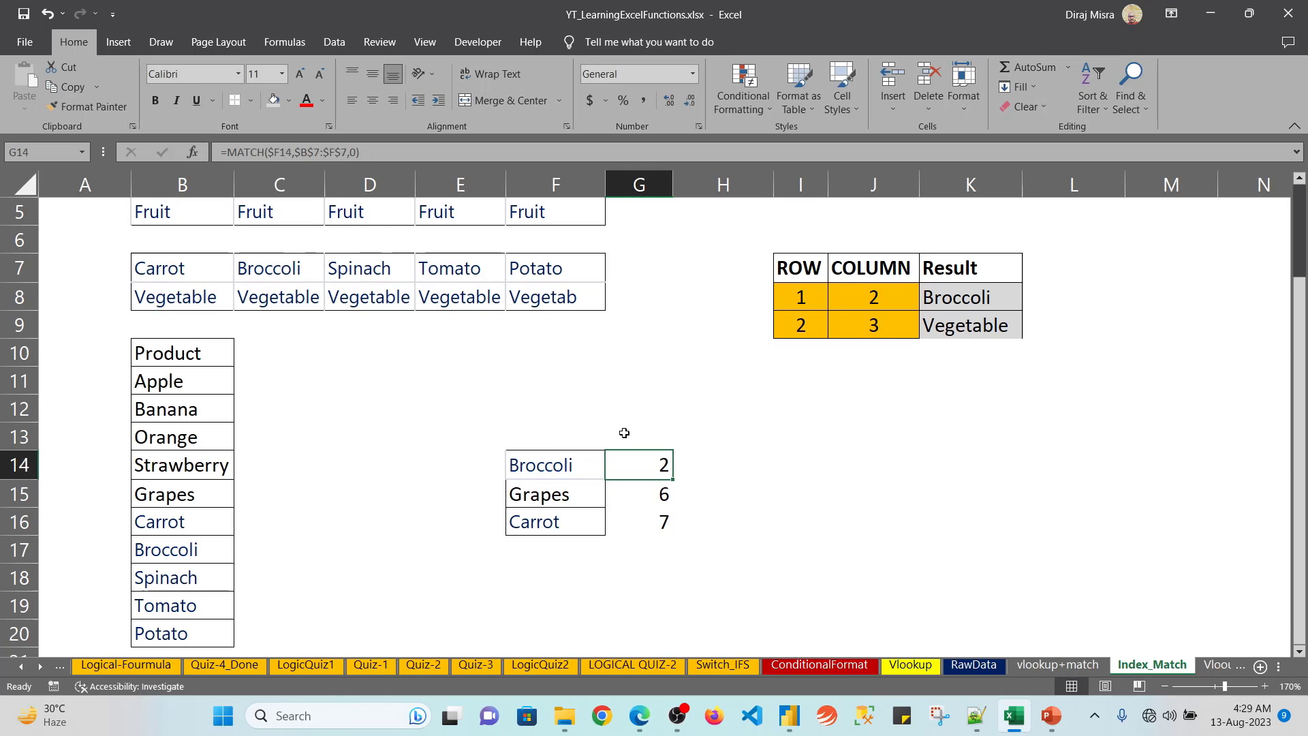
Step: Locate Broccoli in the Product list and undo the lookup array change in G14
key("Left")
key("Left")
key("Left")
key("Left")
key("Left")
key("Down")
key("Down")
key("Down")
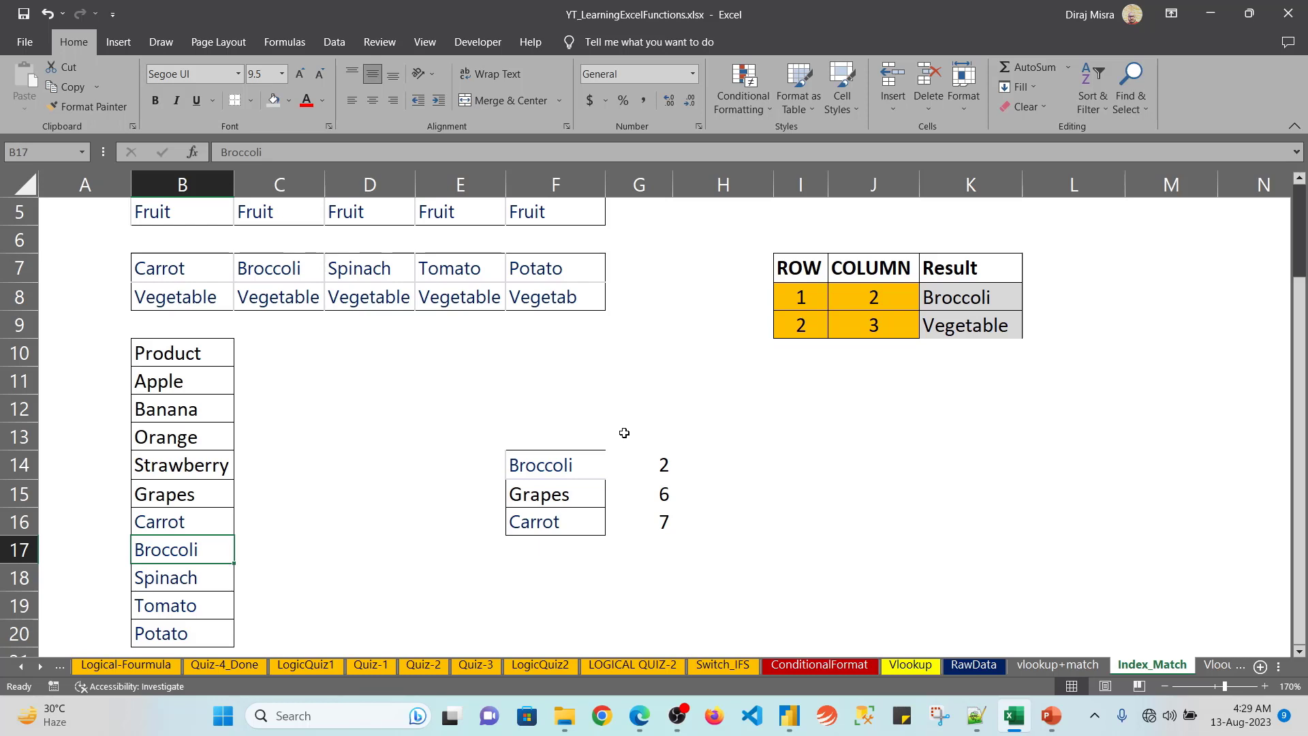
key("ctrl+z")
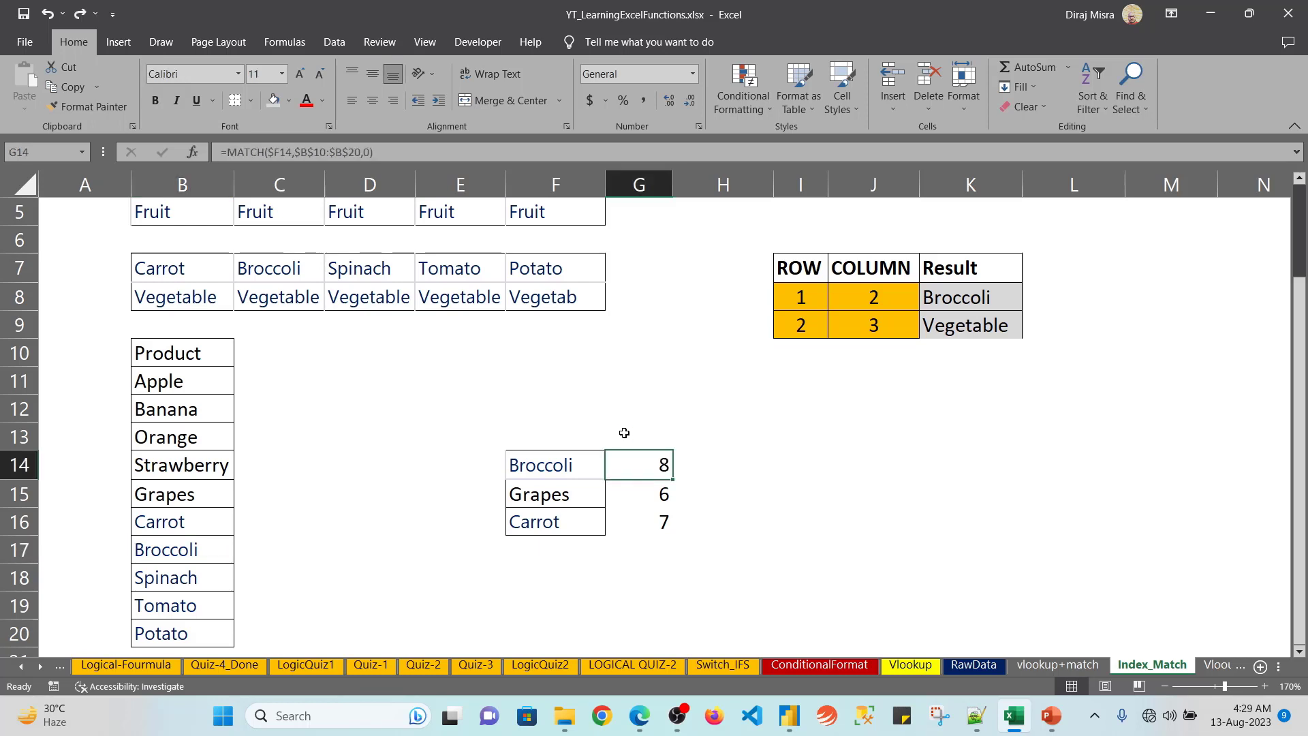
Step: Examine Broccoli's position in the Product list, counting upward from B17 and comparing it with the MATCH result in G14
key("Left")
key("Left")
key("Left")
key("Left")
key("Down")
key("Down")
key("Left")
key("Left")
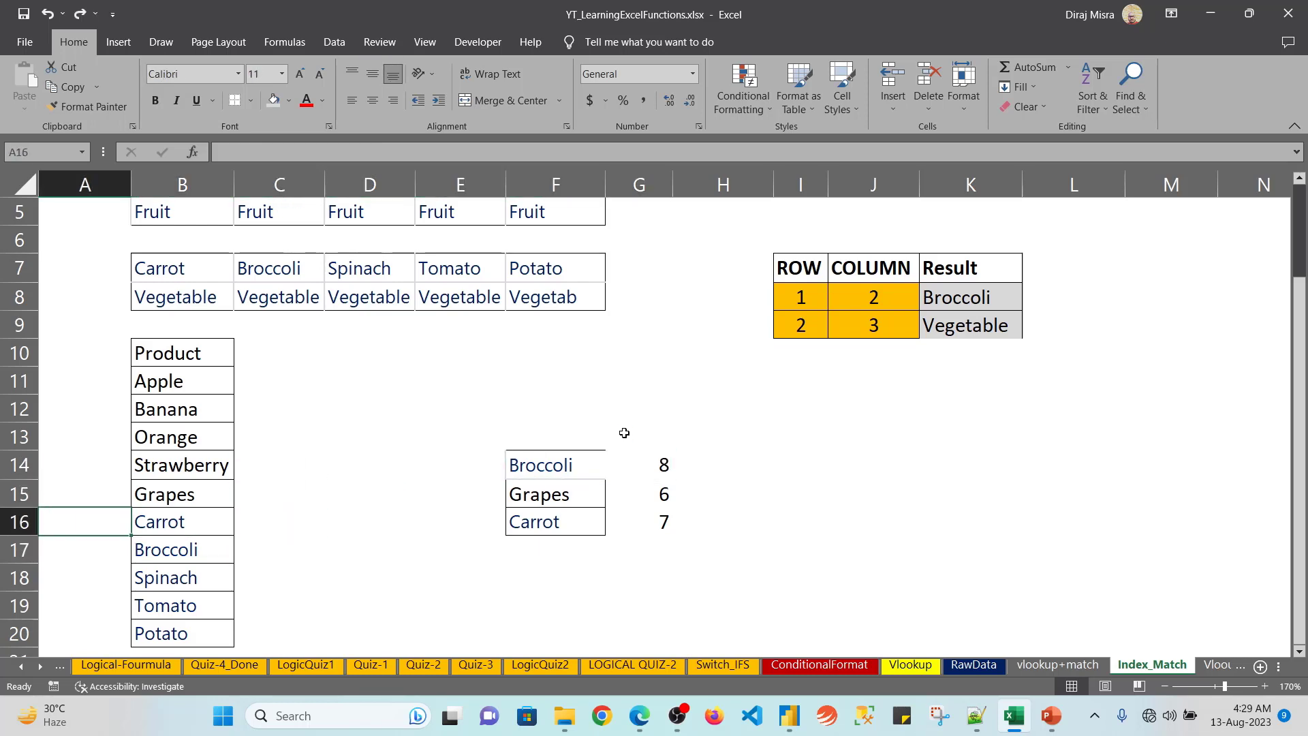
key("Right")
key("Down")
key("shift+Up")
key("shift+Up")
key("shift+Up")
key("shift+Up")
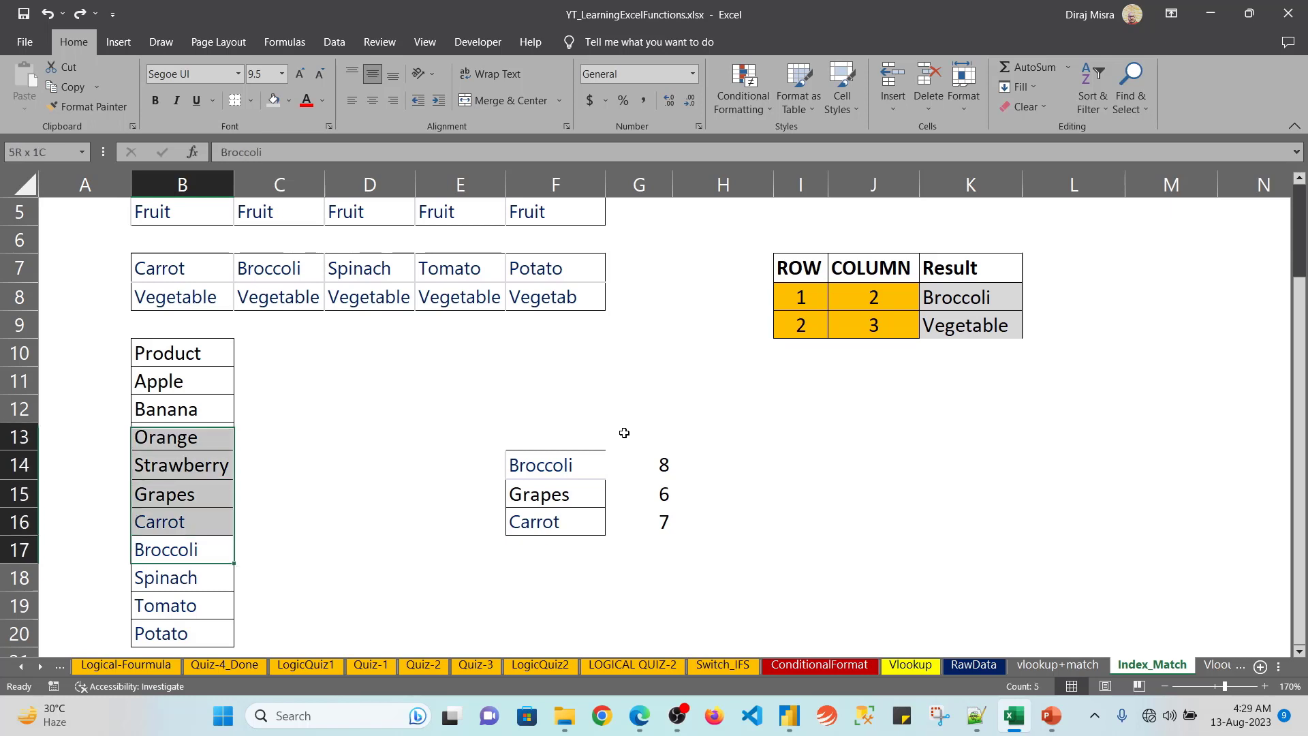
key("shift+Up")
key("shift+Up")
key("shift+Up")
key("Right")
key("Right")
key("Right")
key("Right")
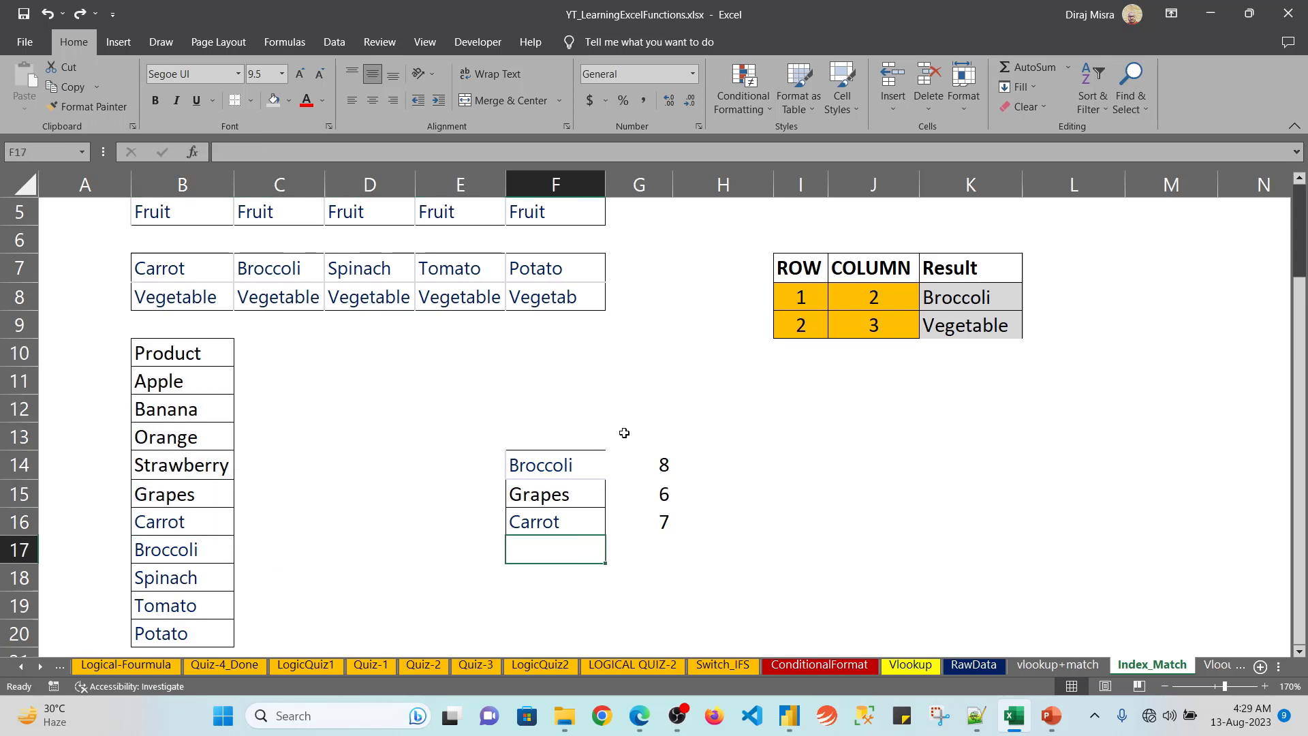
key("Right")
key("Up")
key("Up")
key("Up")
key("Up")
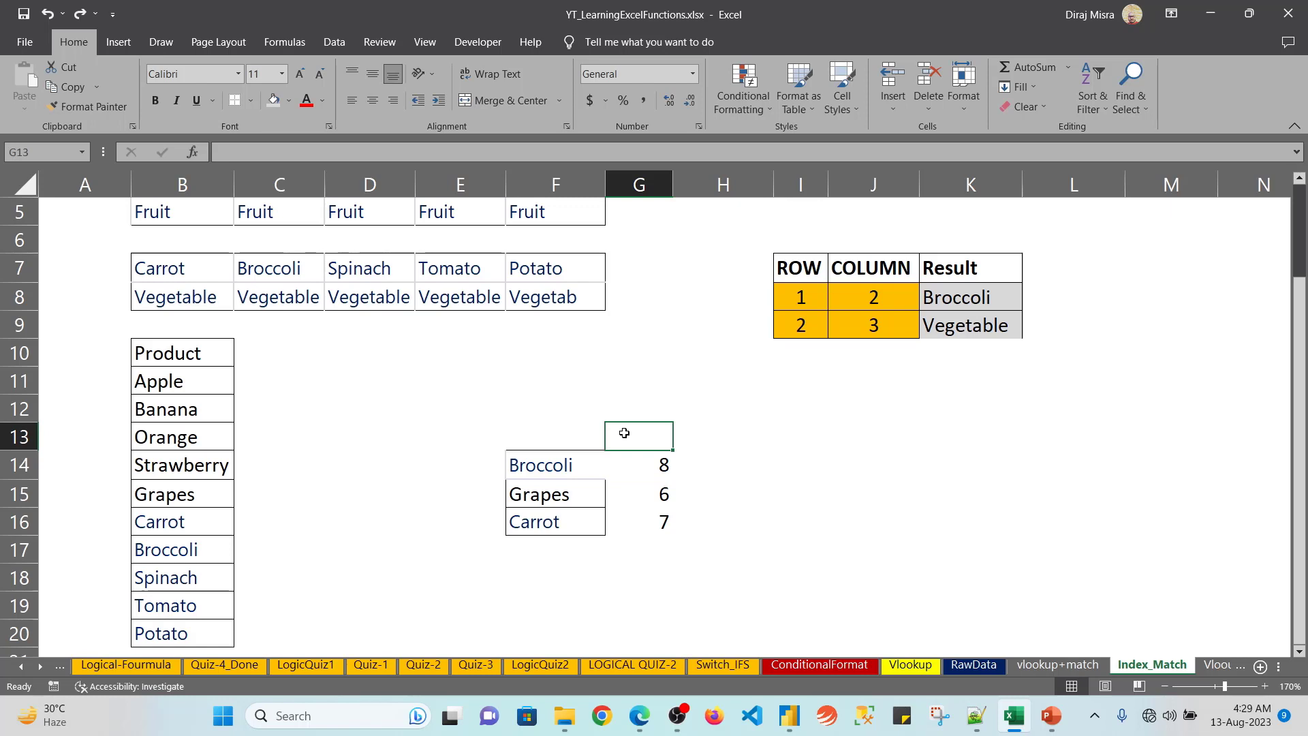
Step: Replace the lookup item in F14 with orange and check the MATCH formula in G14
left_click(555, 461)
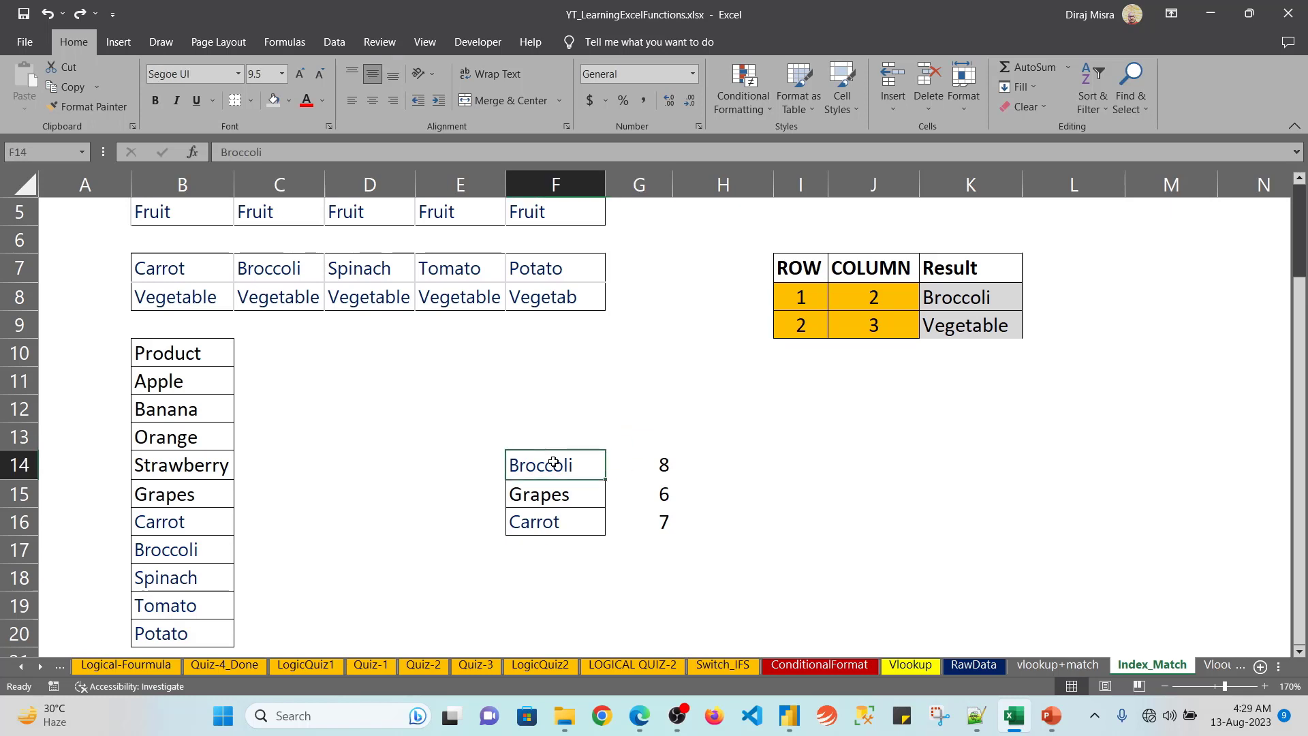
type("ora")
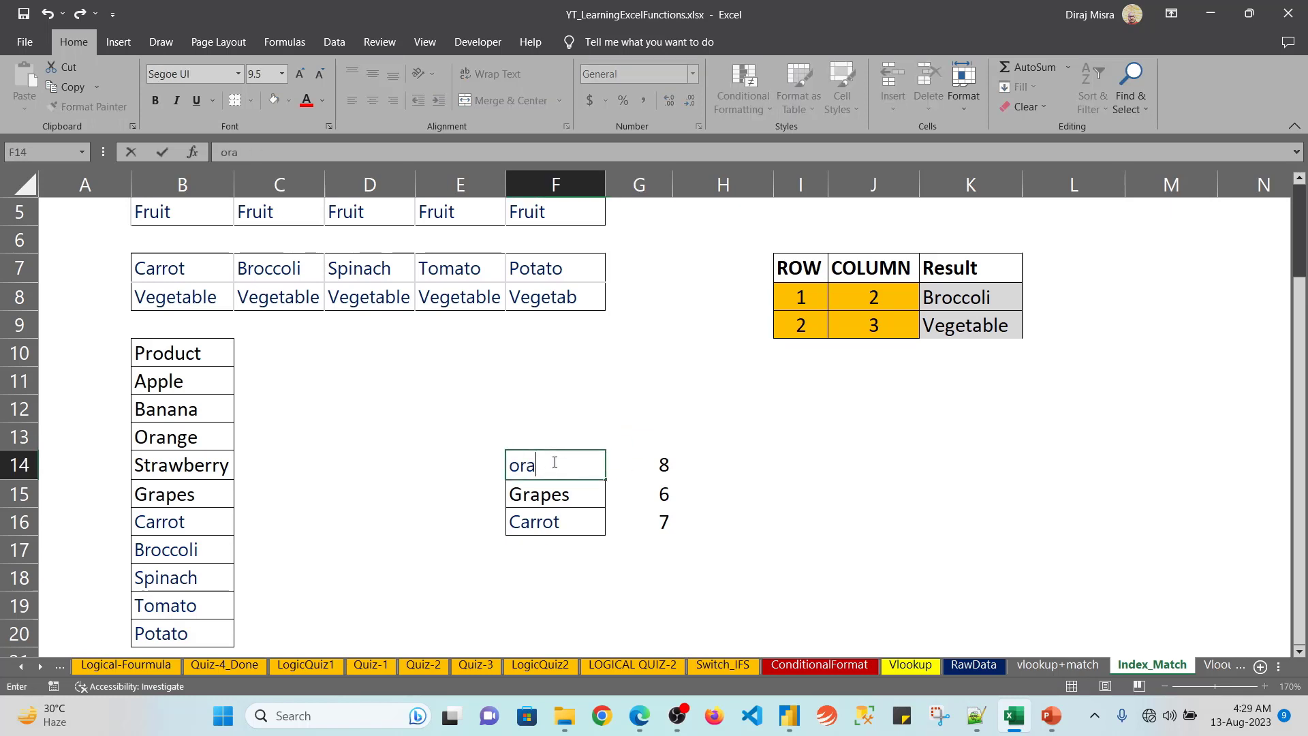
type("nge")
key("Return")
key("Up")
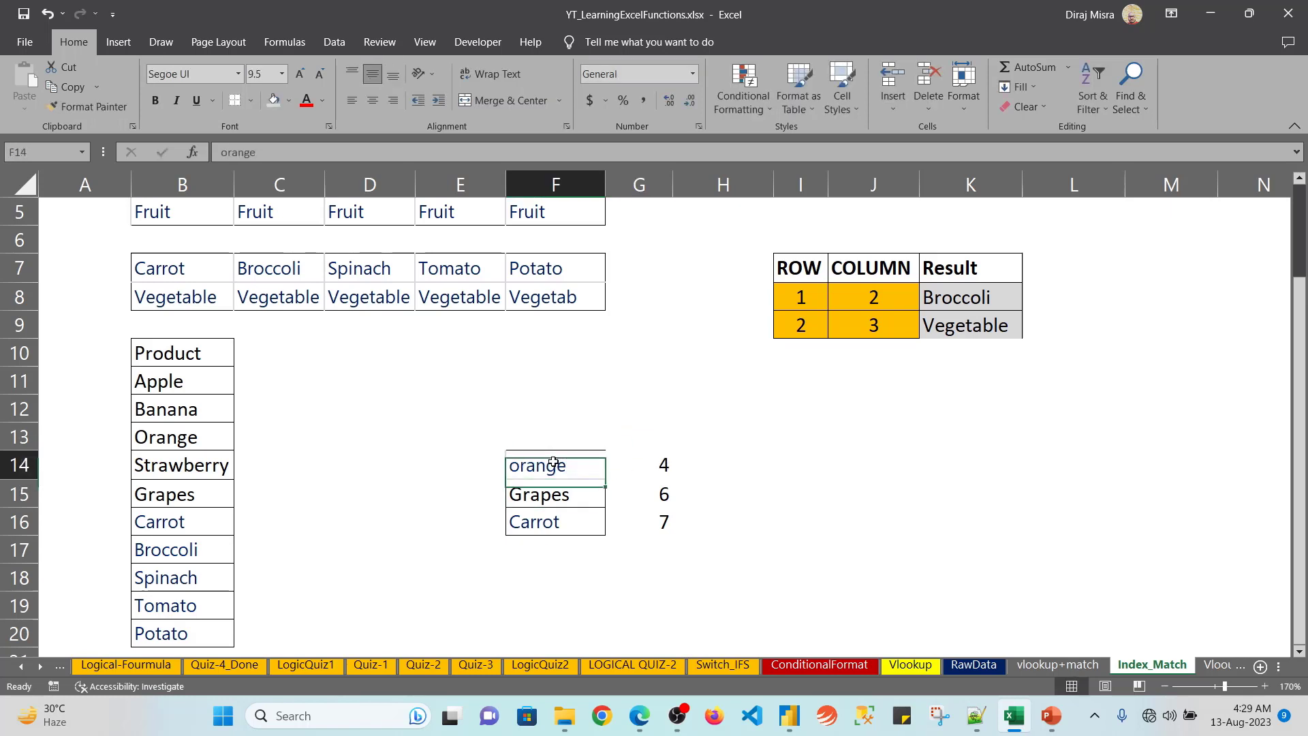
key("Right")
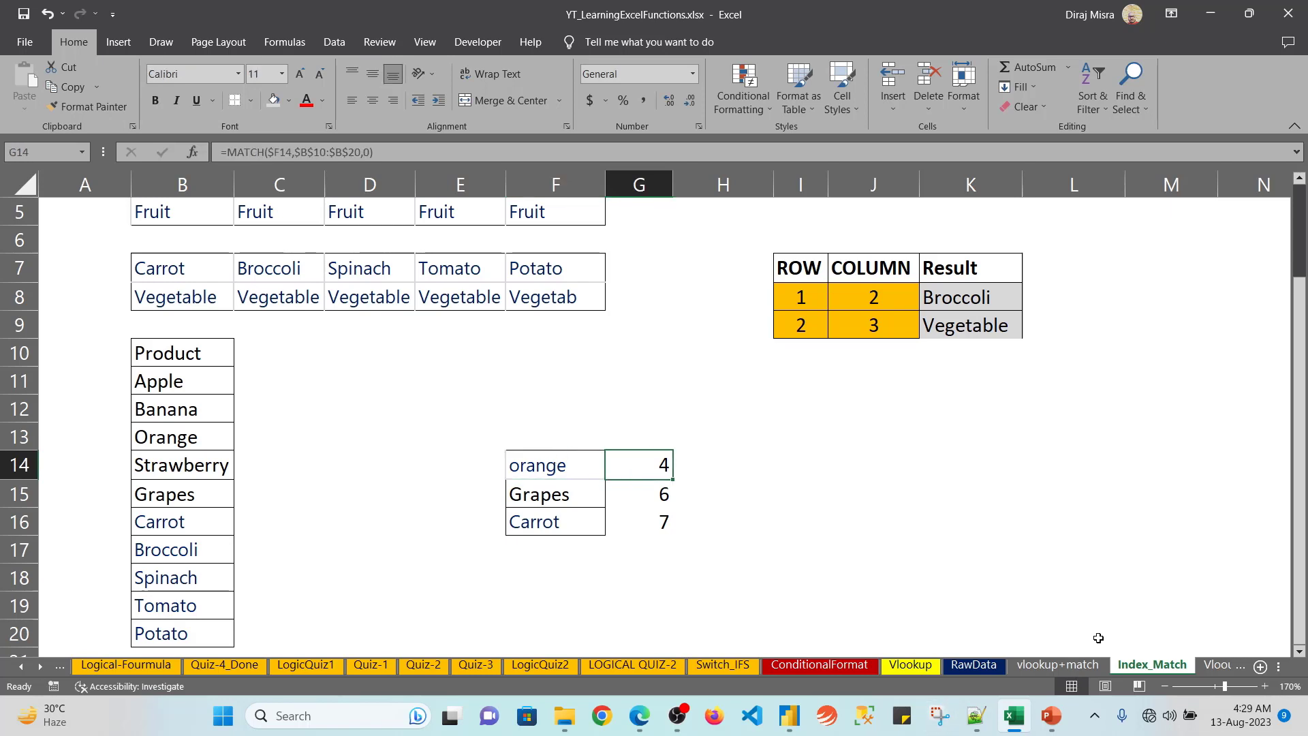
Step: Switch to the vlookup+match sheet and review its header row from Discount across to Ship Mode
left_click(1073, 666)
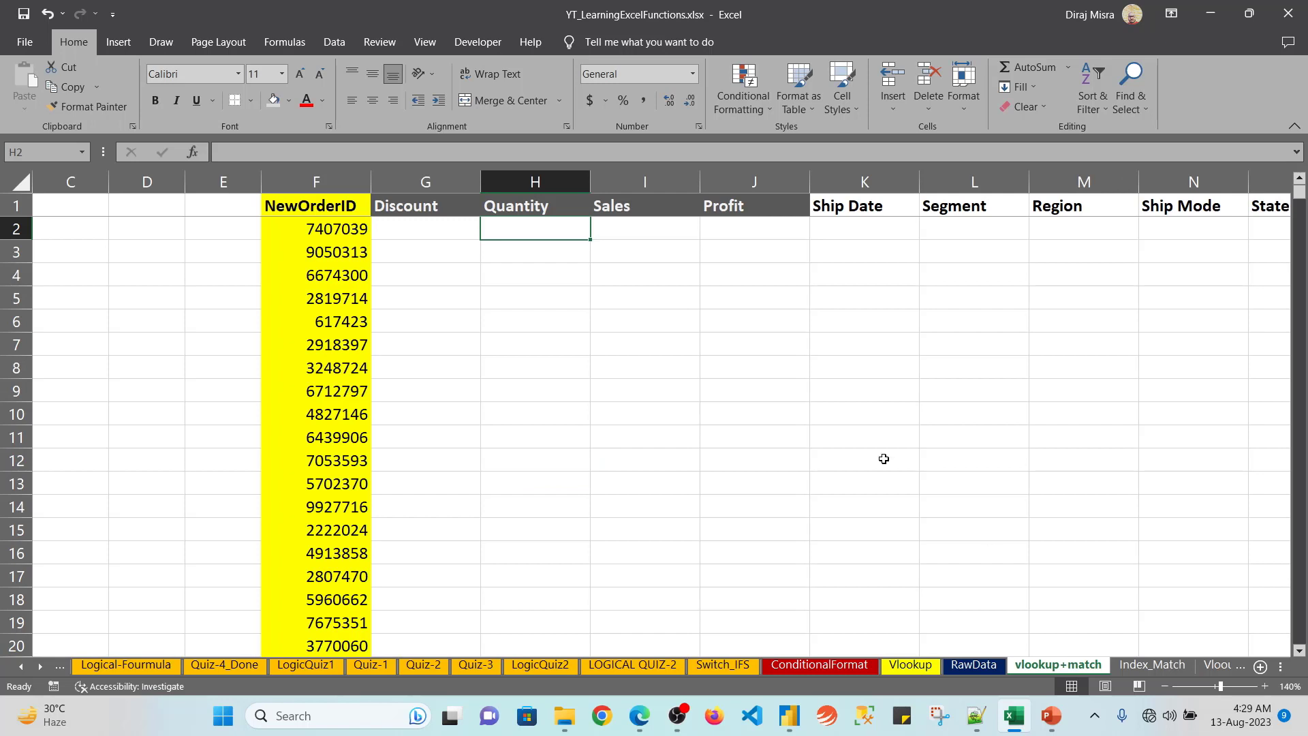
key("Left")
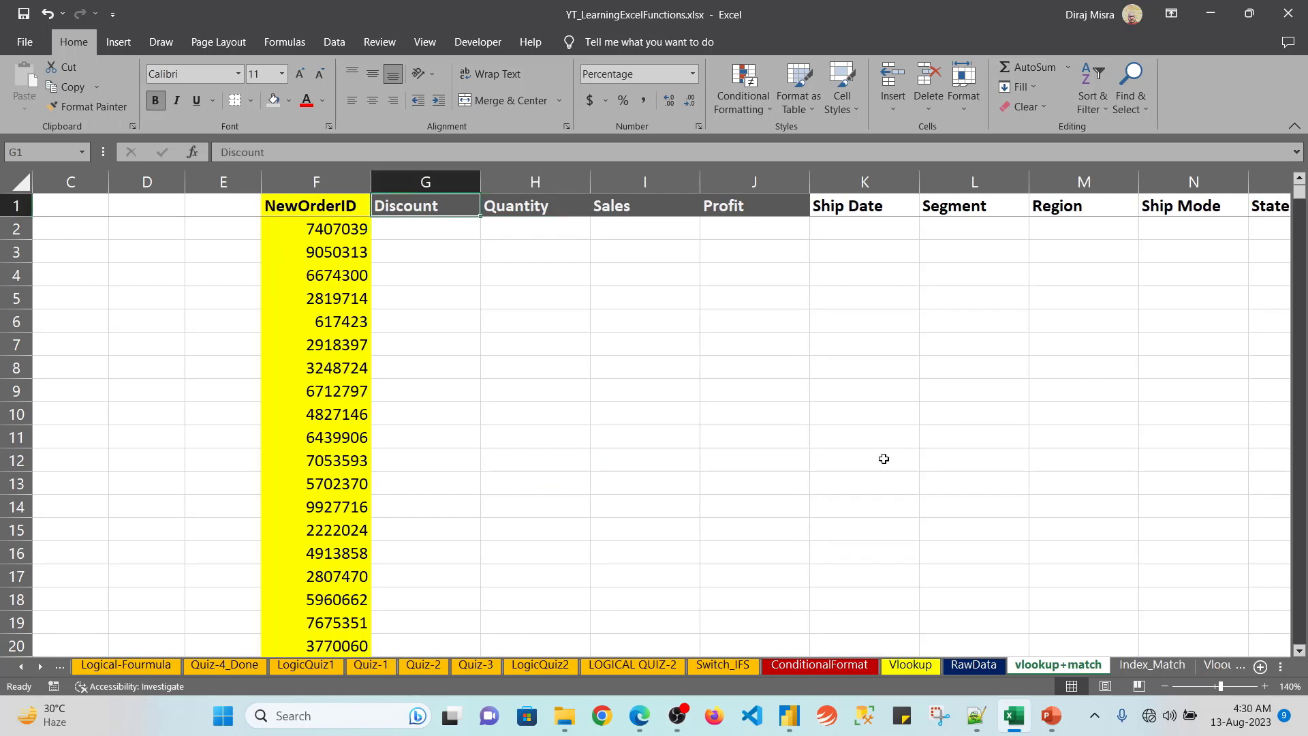
key("Down")
key("Up")
key("Right")
key("Right")
key("Right")
key("Right")
key("Right")
key("Right")
key("Right")
key("Right")
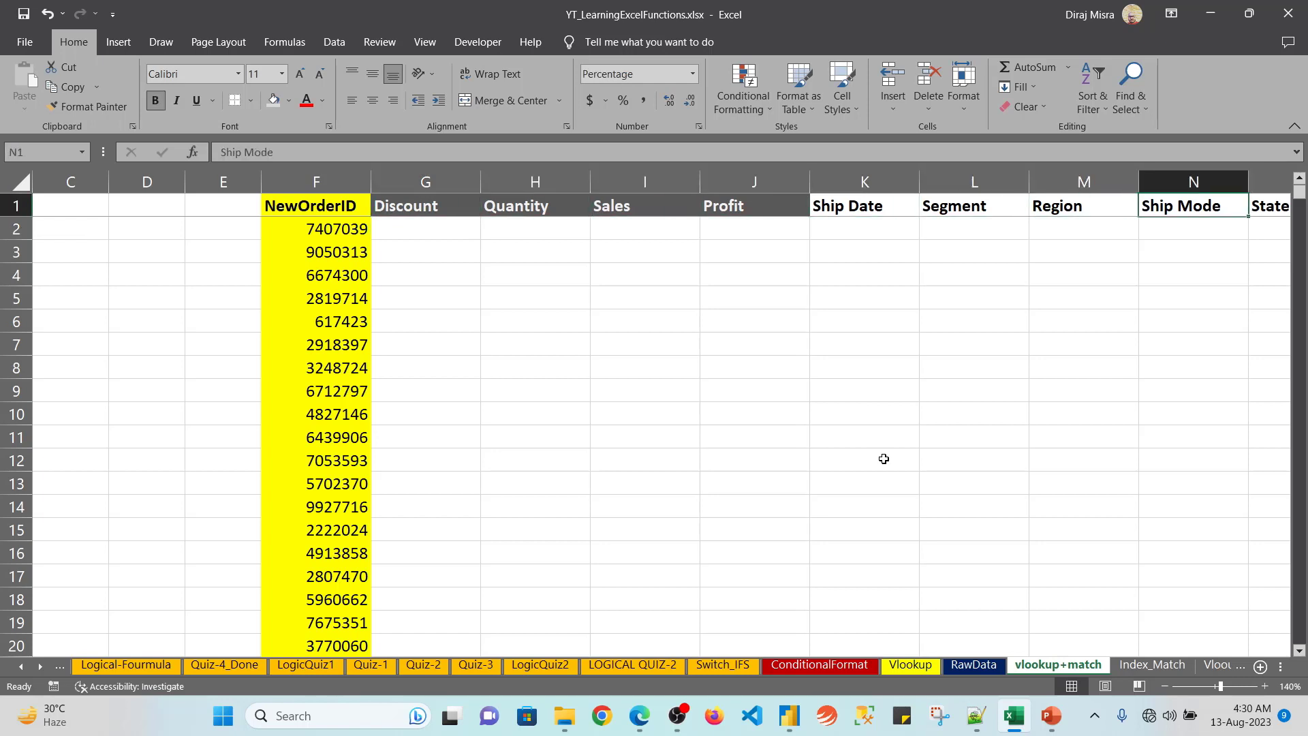
key("Left")
key("Left")
key("Left")
key("Left")
key("Left")
key("Left")
key("Left")
key("Left")
key("Left")
key("Left")
key("Left")
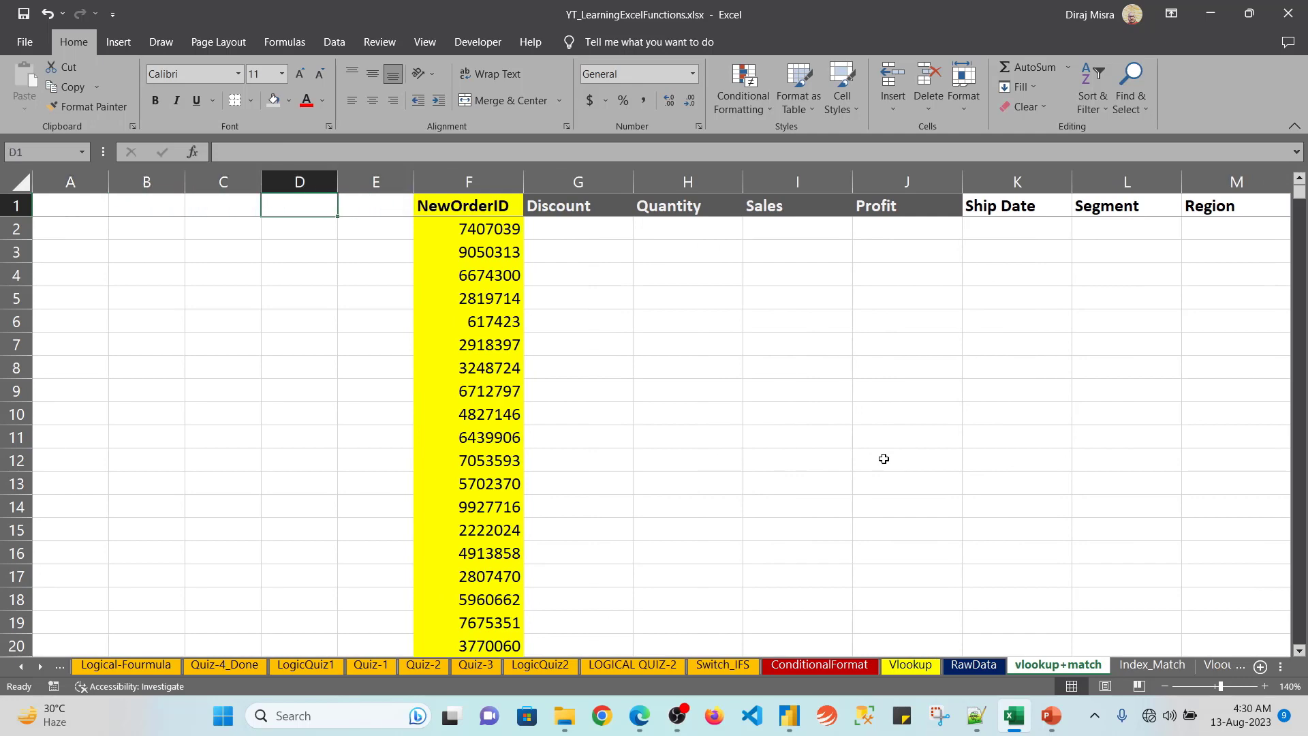
Step: Examine the order of the RawData column headers from NewOrderID across to Category
left_click(957, 665)
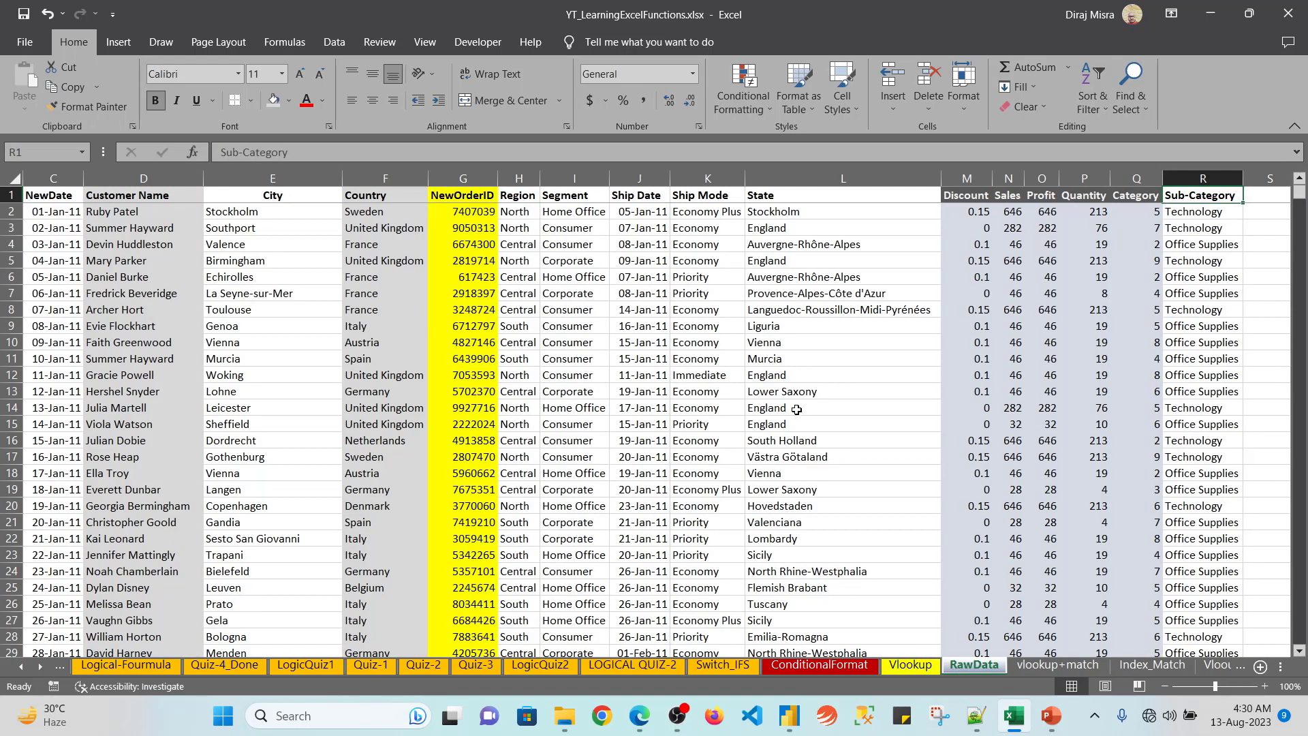
left_click(479, 202)
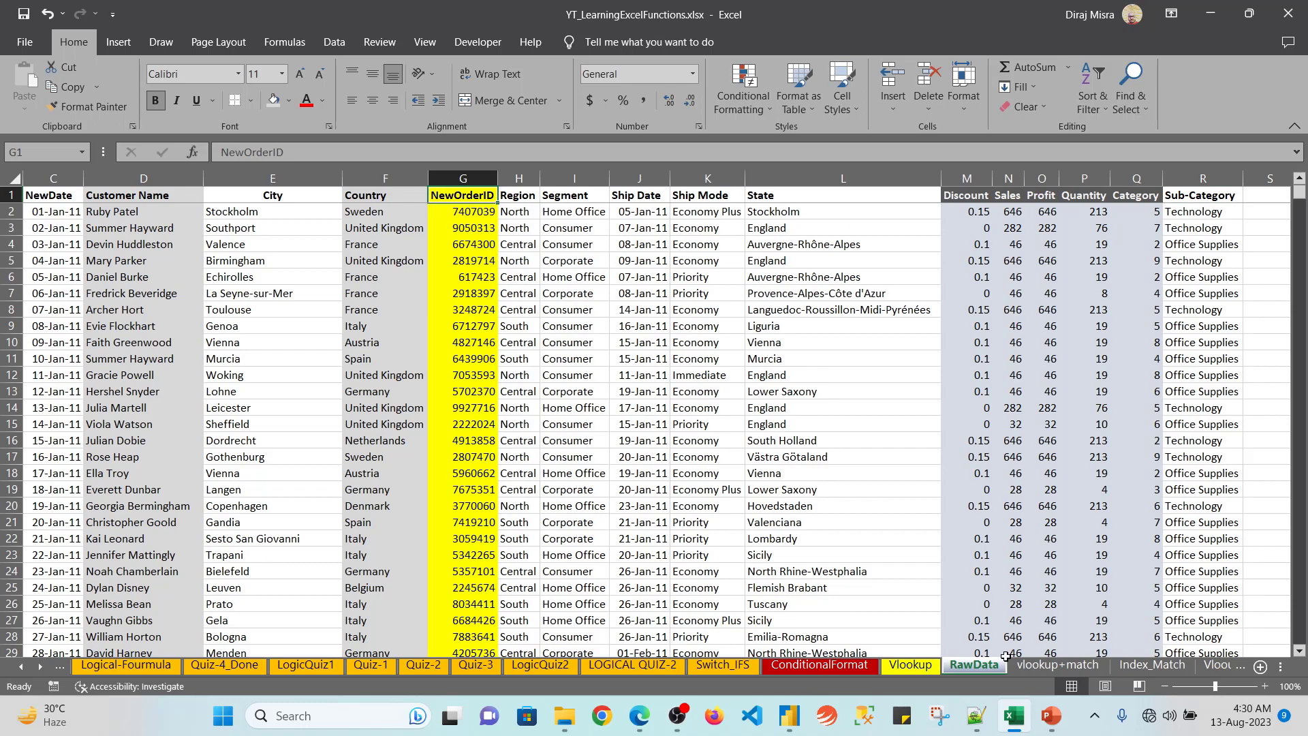
left_click(1265, 686)
left_click(1266, 686)
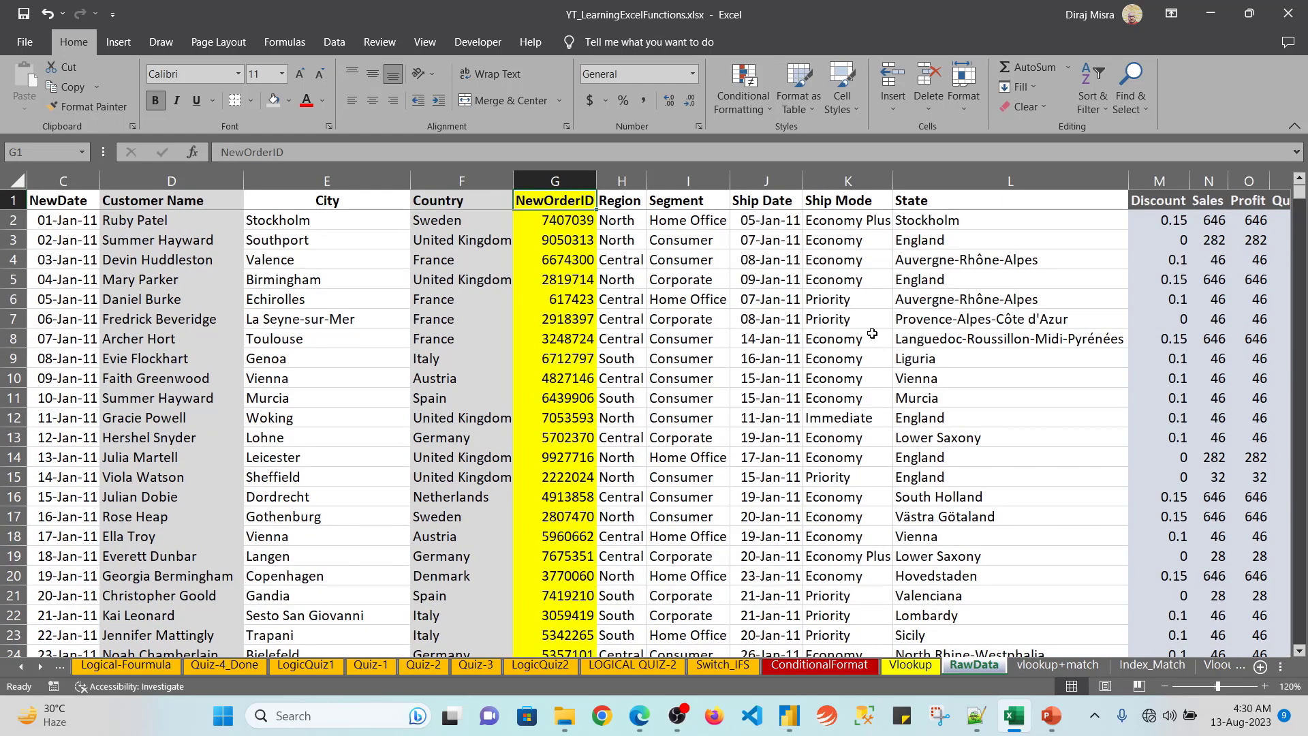
left_click(651, 208)
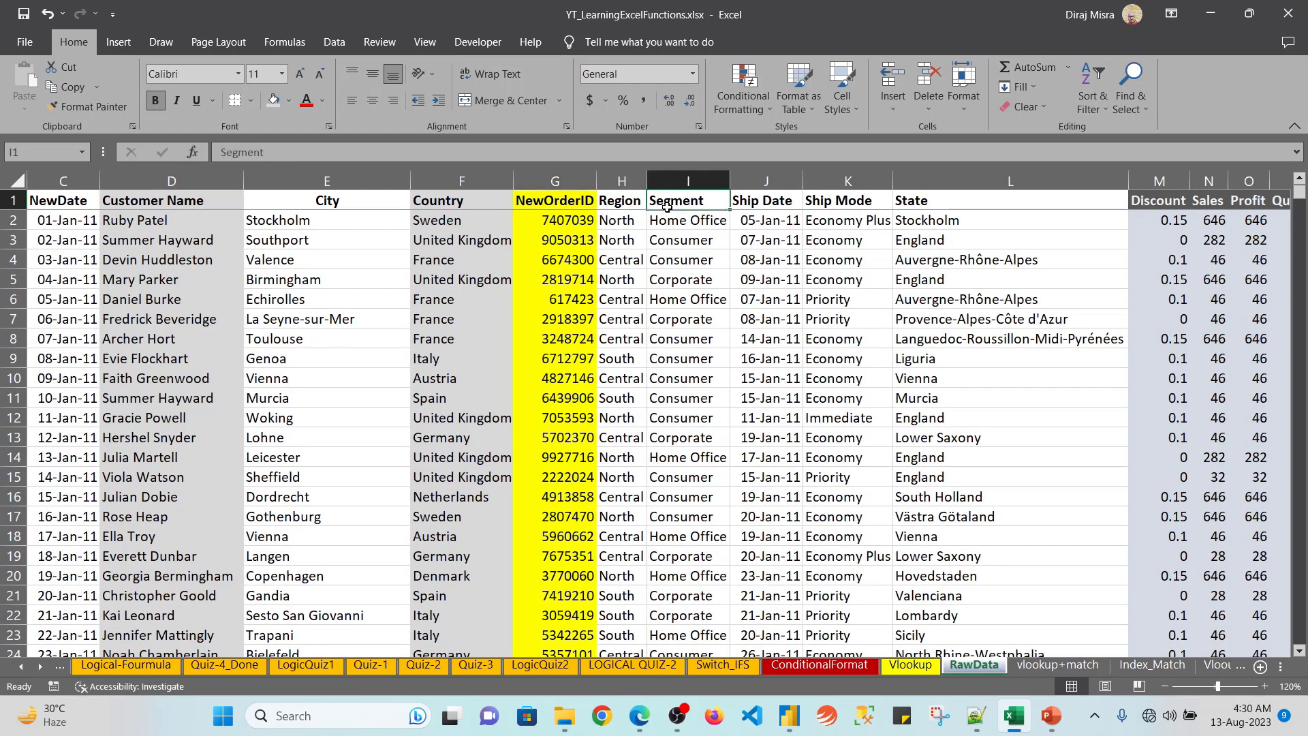
left_click(734, 209)
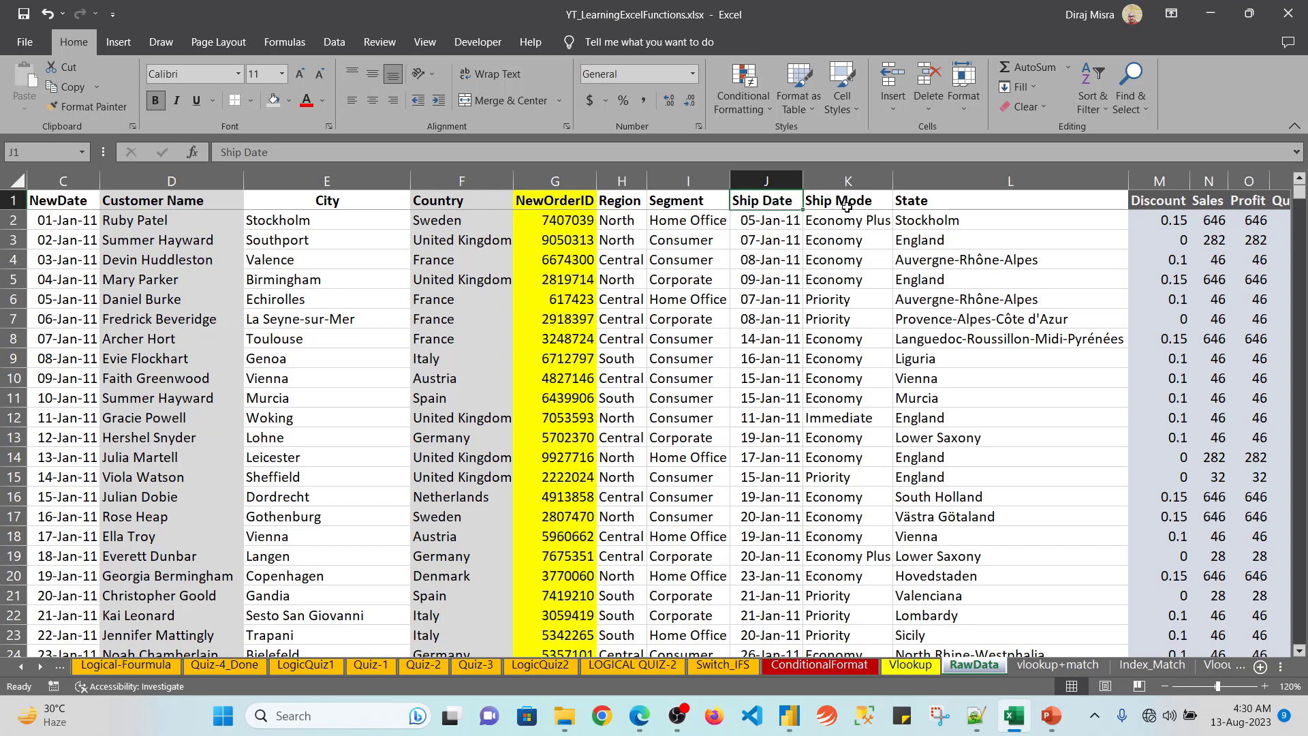
left_click(909, 200)
left_click(1159, 204)
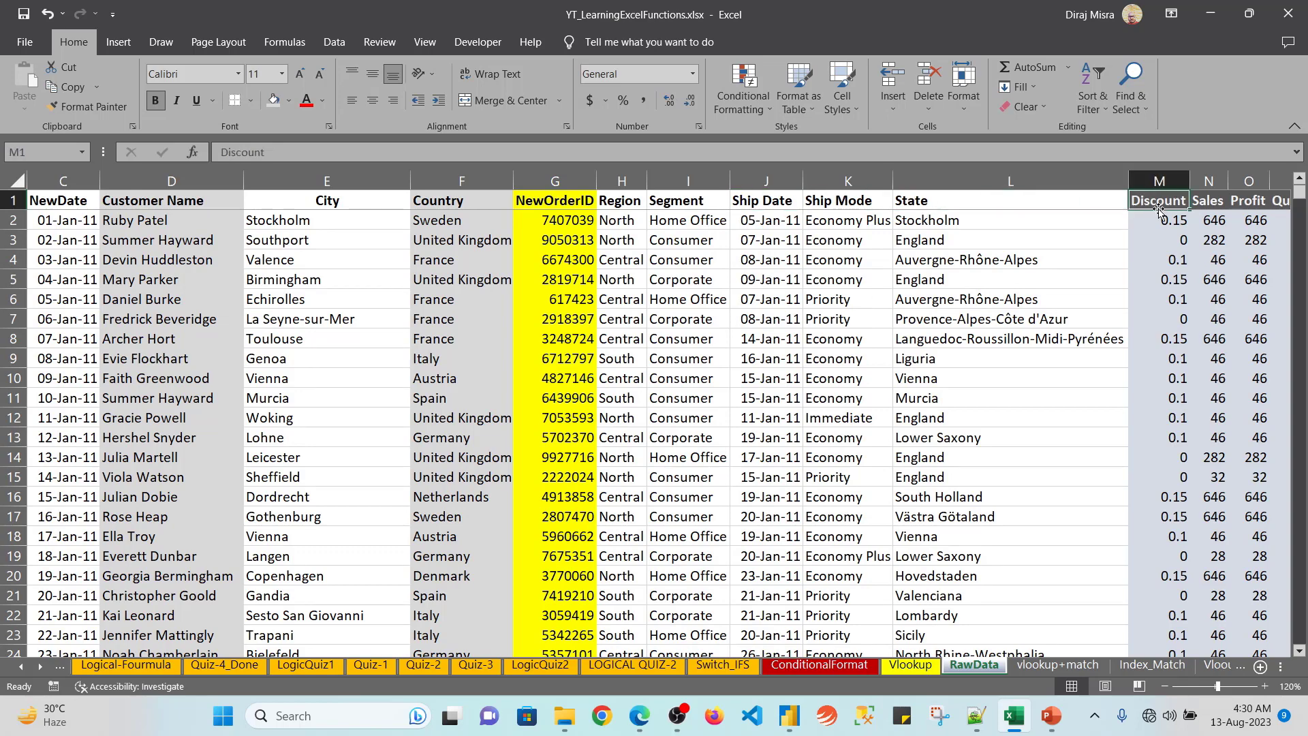
key("Right")
key("Right")
key("Right")
key("Right")
key("Left")
key("Left")
key("Left")
key("Left")
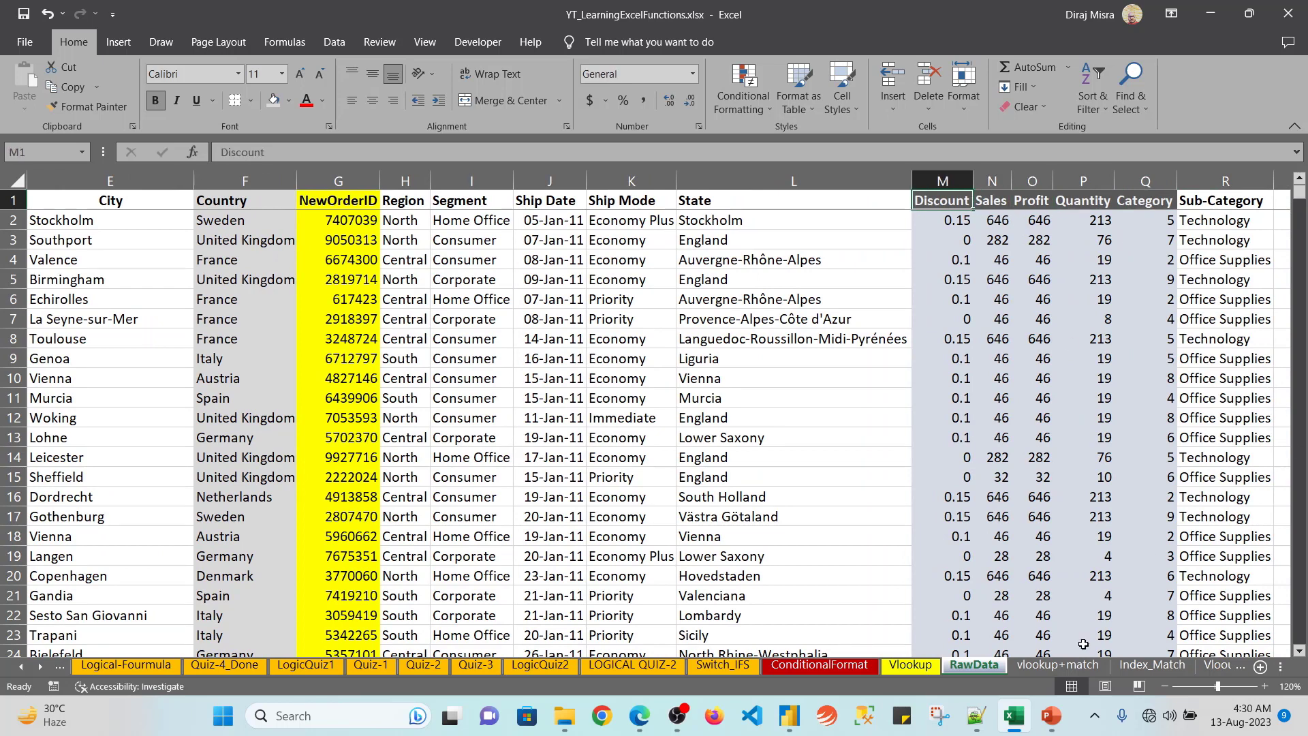
Step: Return to the vlookup+match sheet and compare its header order, going across as far as State
left_click(1059, 665)
key("Right")
key("Right")
key("Right")
key("Right")
key("Right")
key("Right")
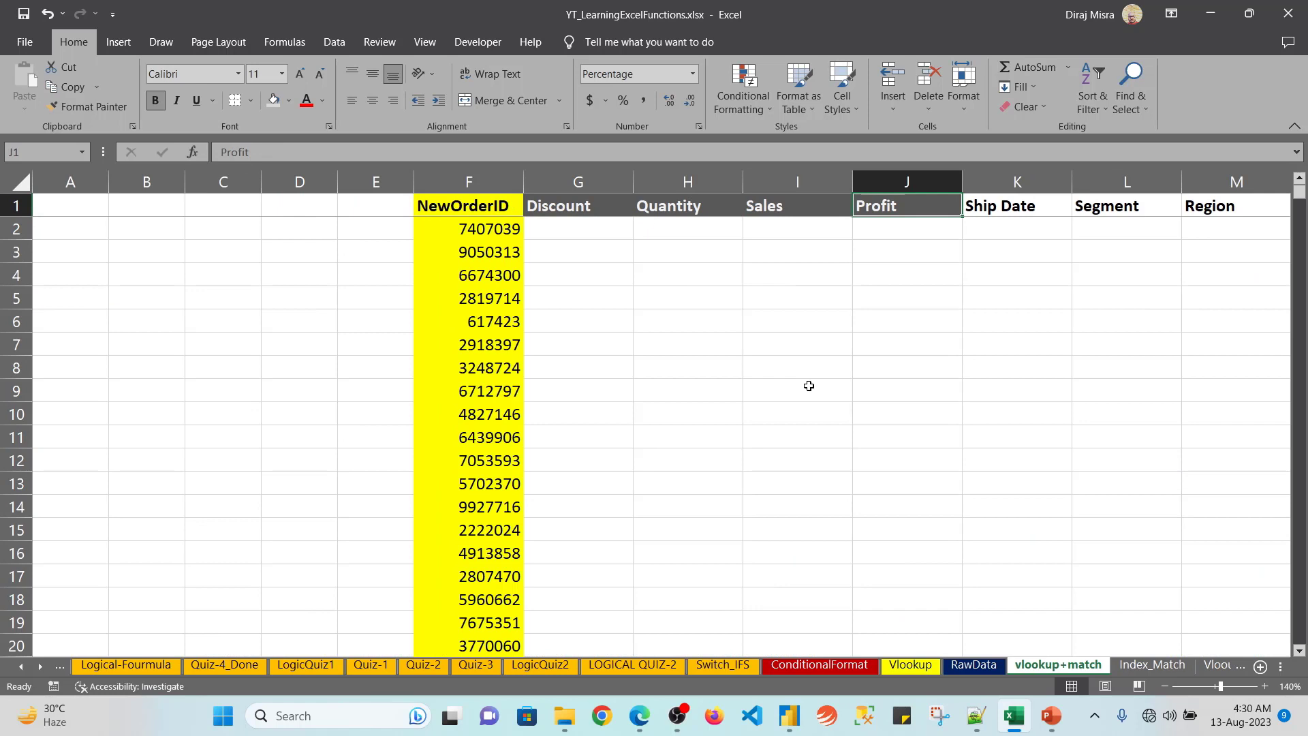
key("Right")
key("Right")
key("Right")
key("Right")
key("Right")
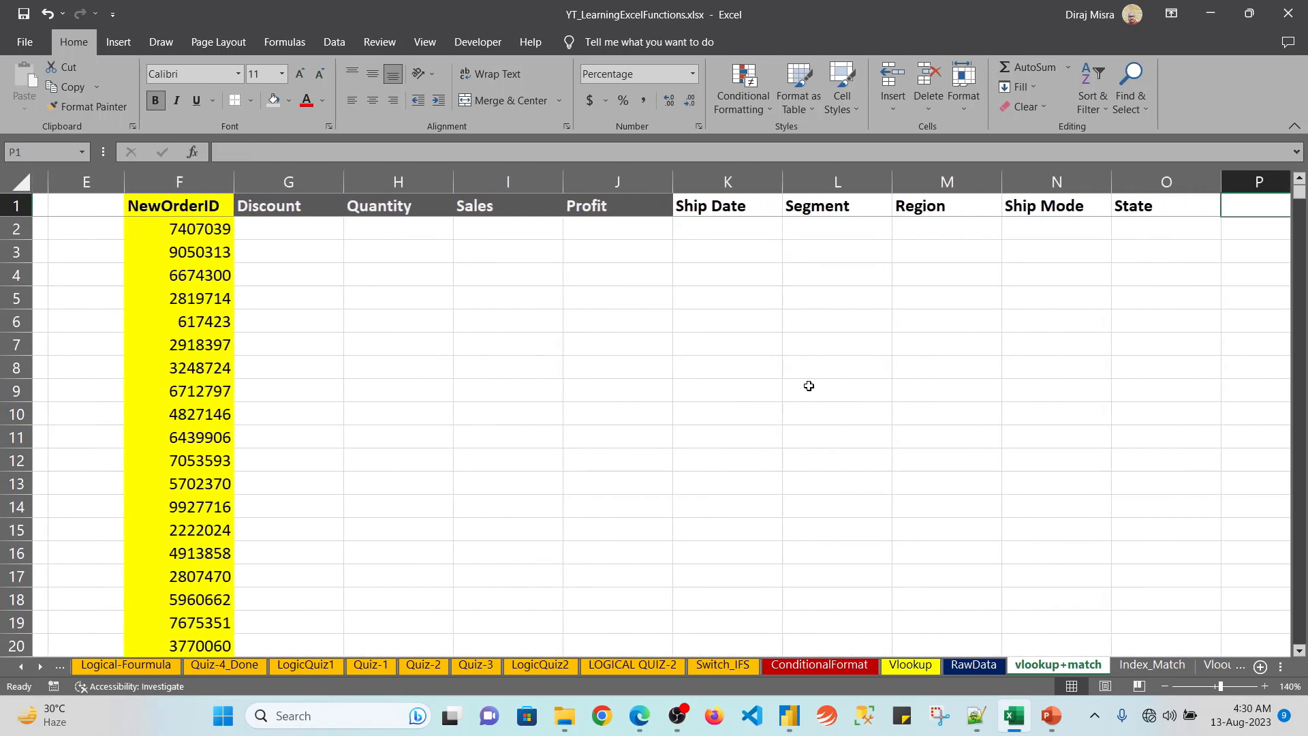
key("Left")
key("Left")
key("Left")
key("Left")
key("Left")
key("Left")
key("Left")
key("Left")
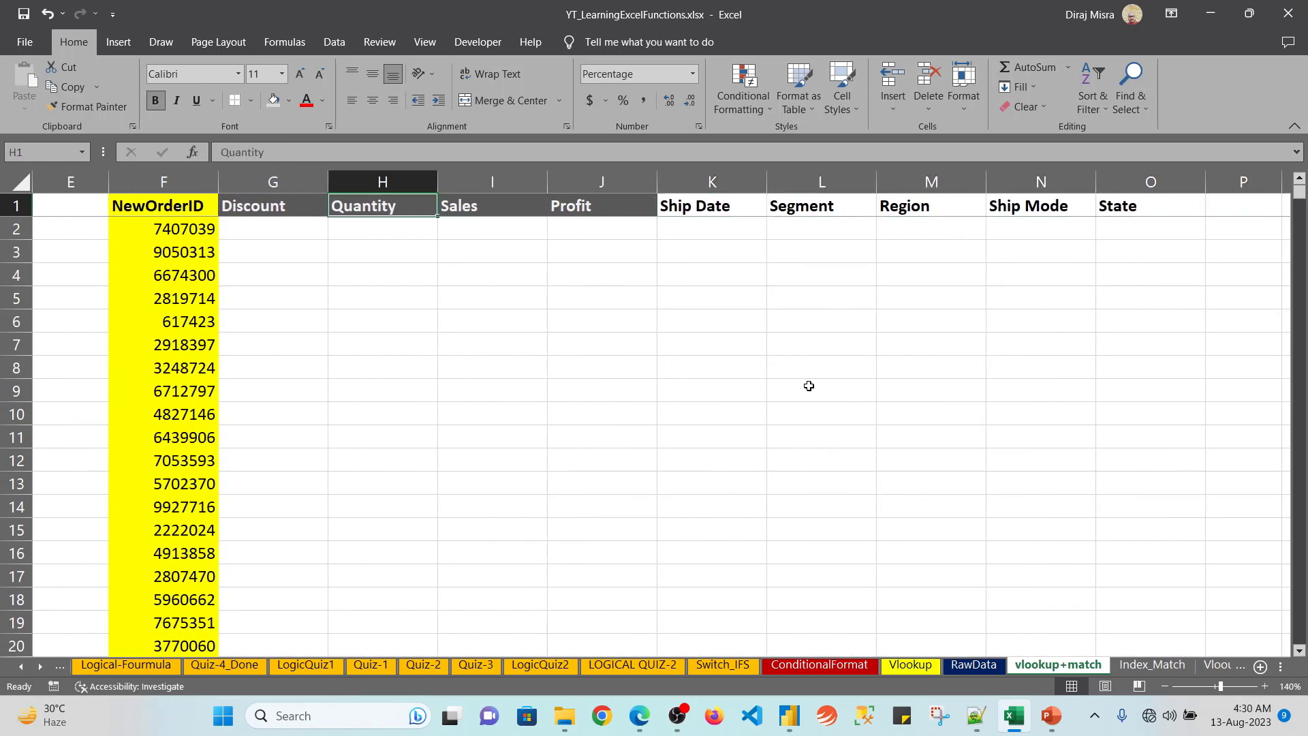
Step: Start a VLOOKUP formula in G2 under Discount with the column-locked NewOrderID cell $F2 as the lookup value
key("Down")
key("Left")
key("Left")
key("Right")
key("Right")
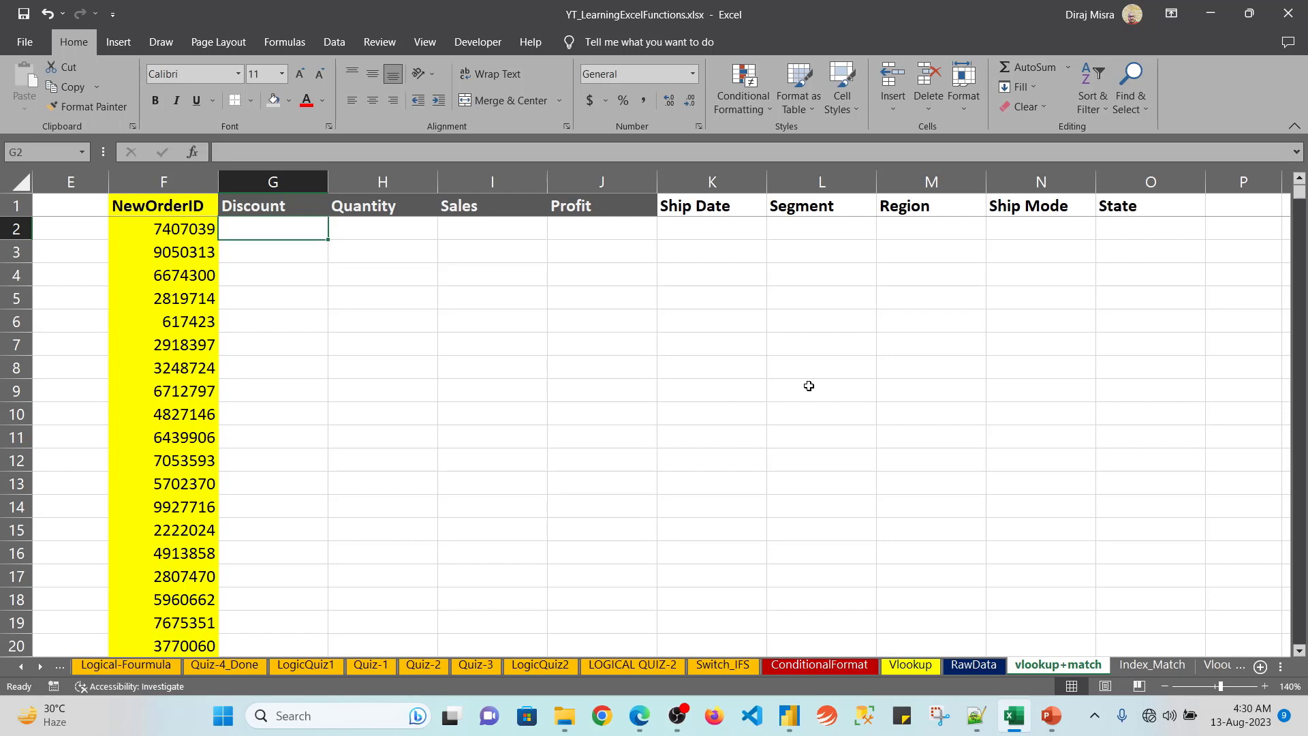
type("=vl")
key("Tab")
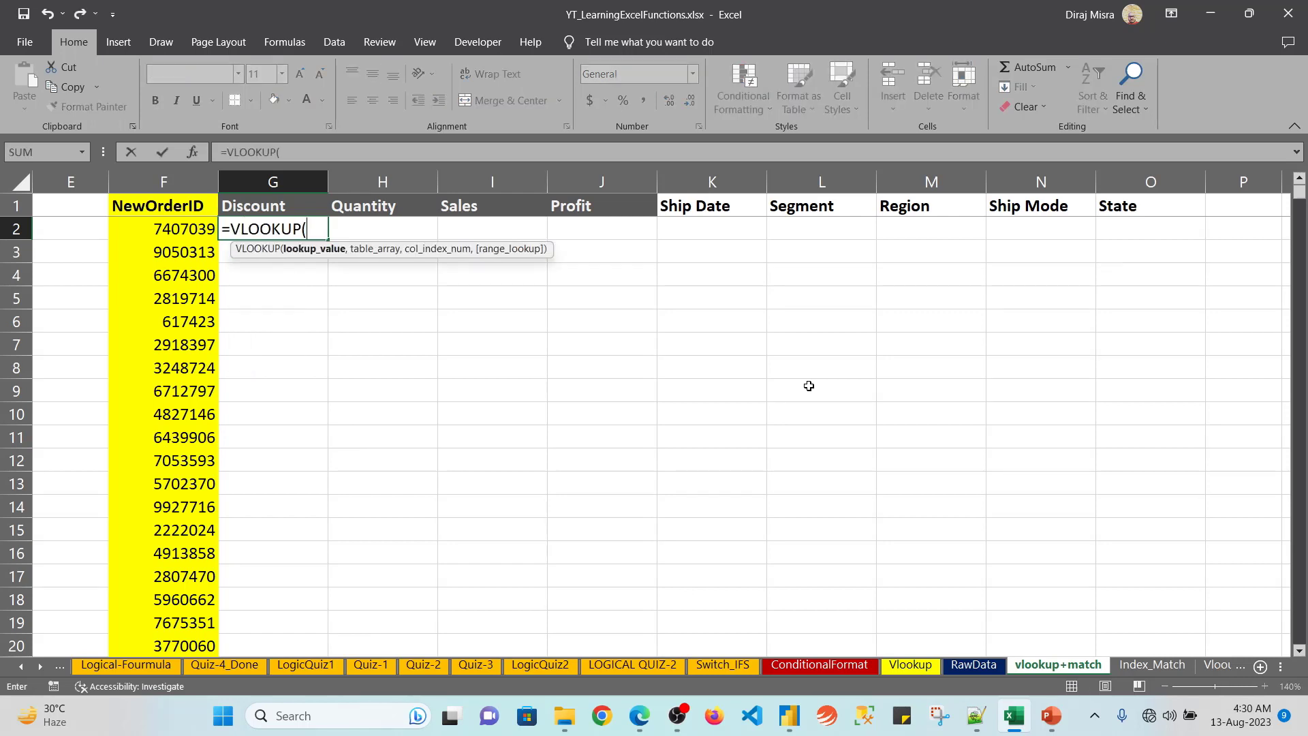
key("Left")
key("F4")
key("F4")
key("F4")
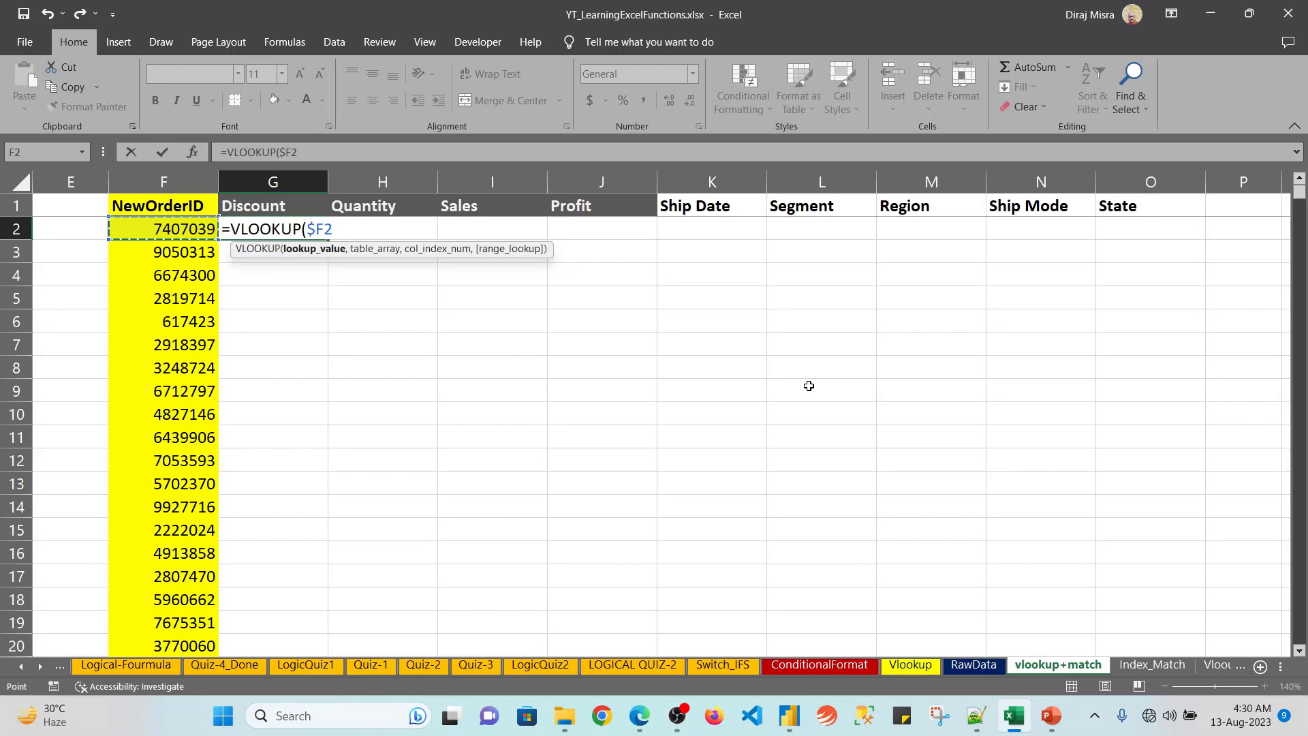
type(",")
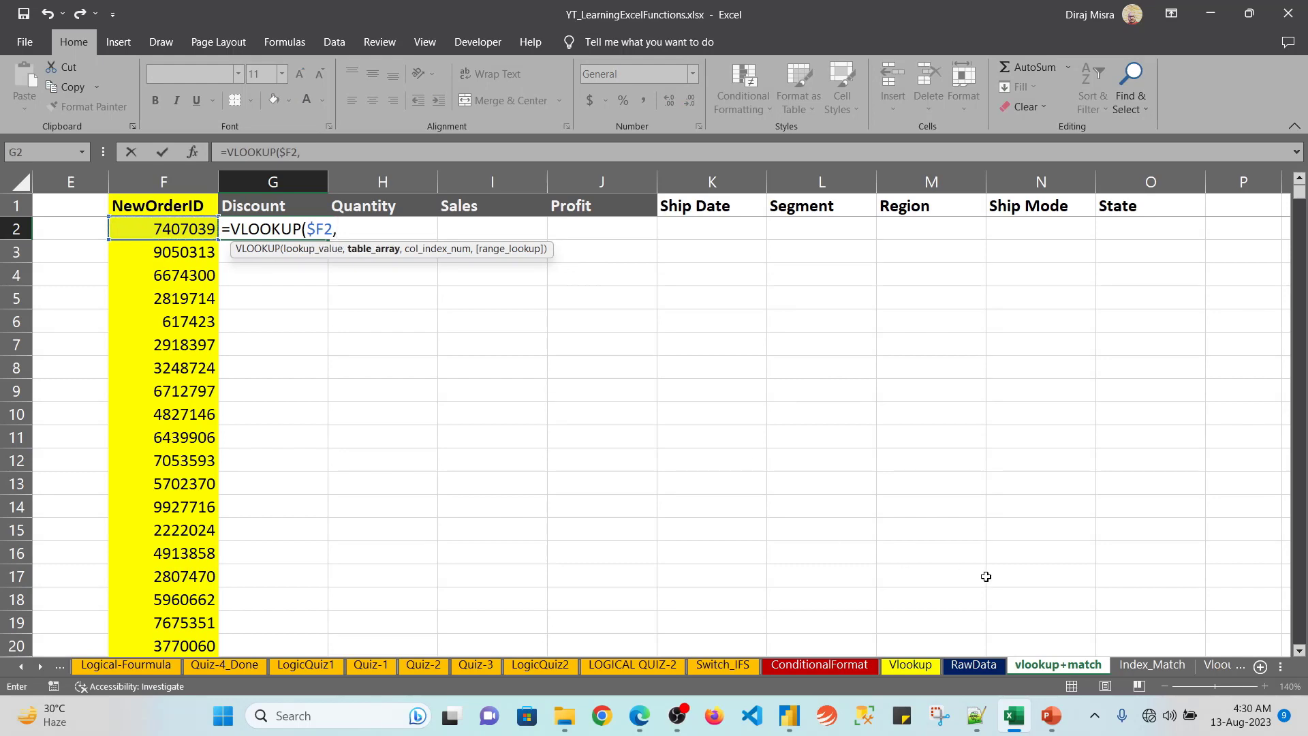
Step: Set the VLOOKUP table array to the absolute range RawData!$G$1:$R$4051, from NewOrderID through Sub-Category
left_click(970, 665)
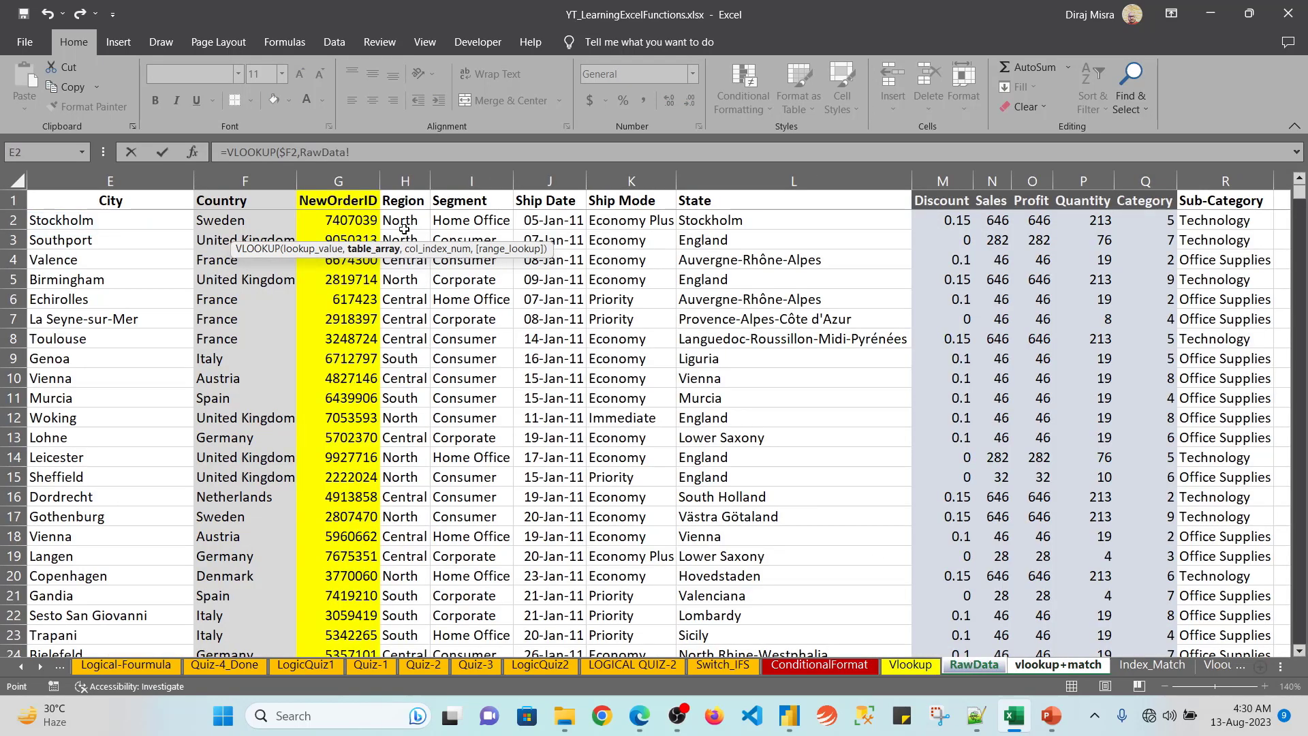
left_click(354, 198)
key("Left")
key("Left")
key("Left")
key("Left")
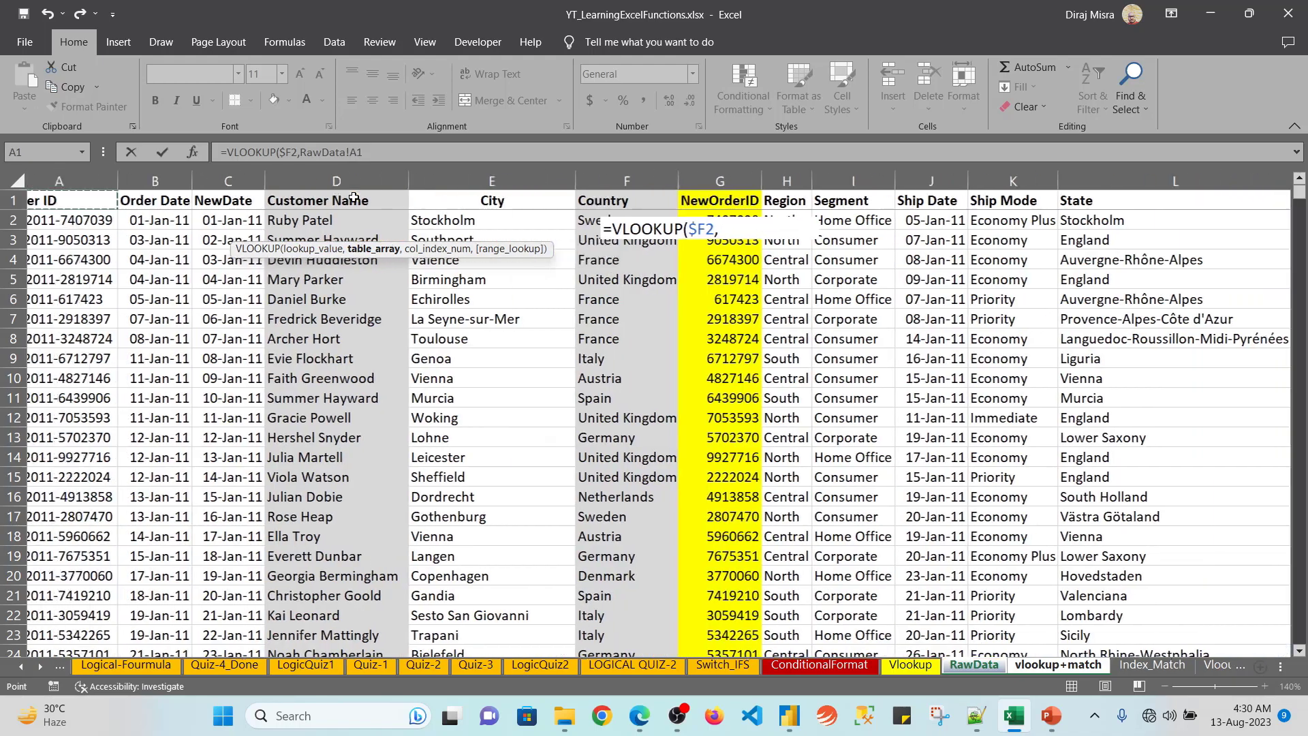
key("Right")
key("Right")
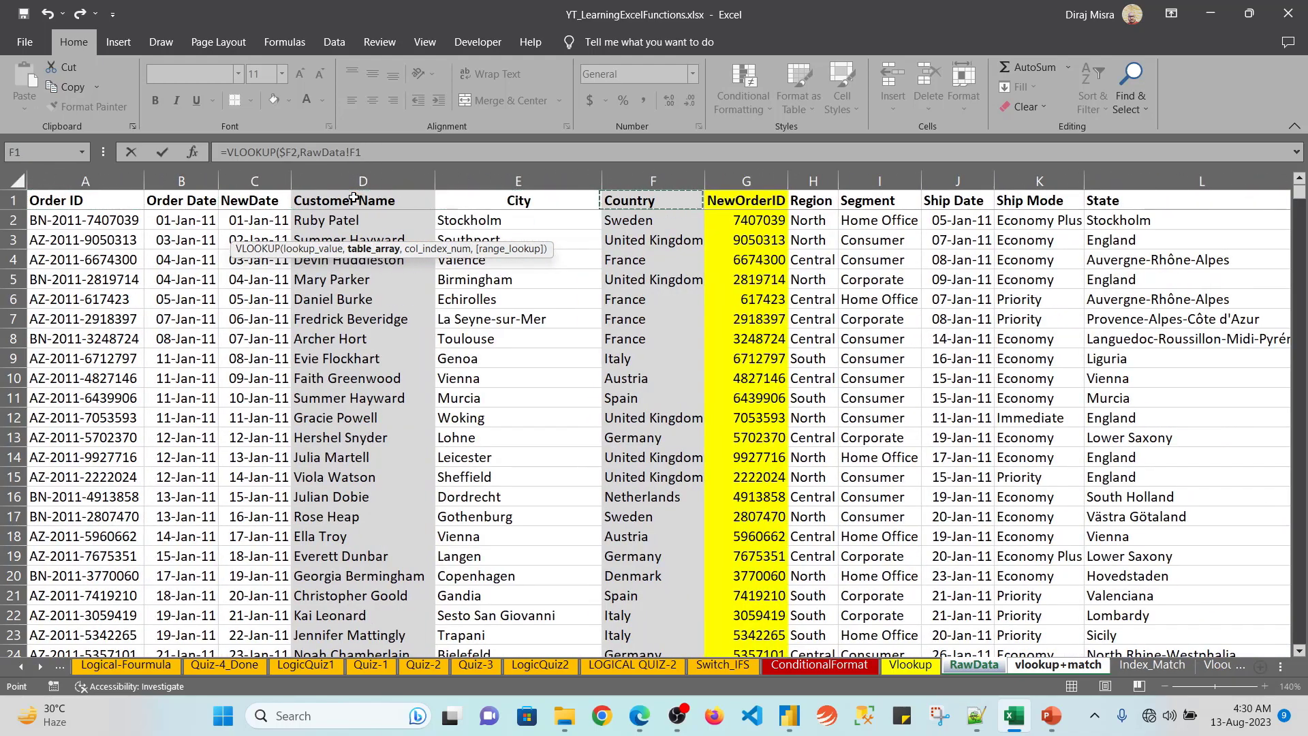
key("Right")
key("Right")
key("ctrl+shift+Down")
key("ctrl+shift+Right")
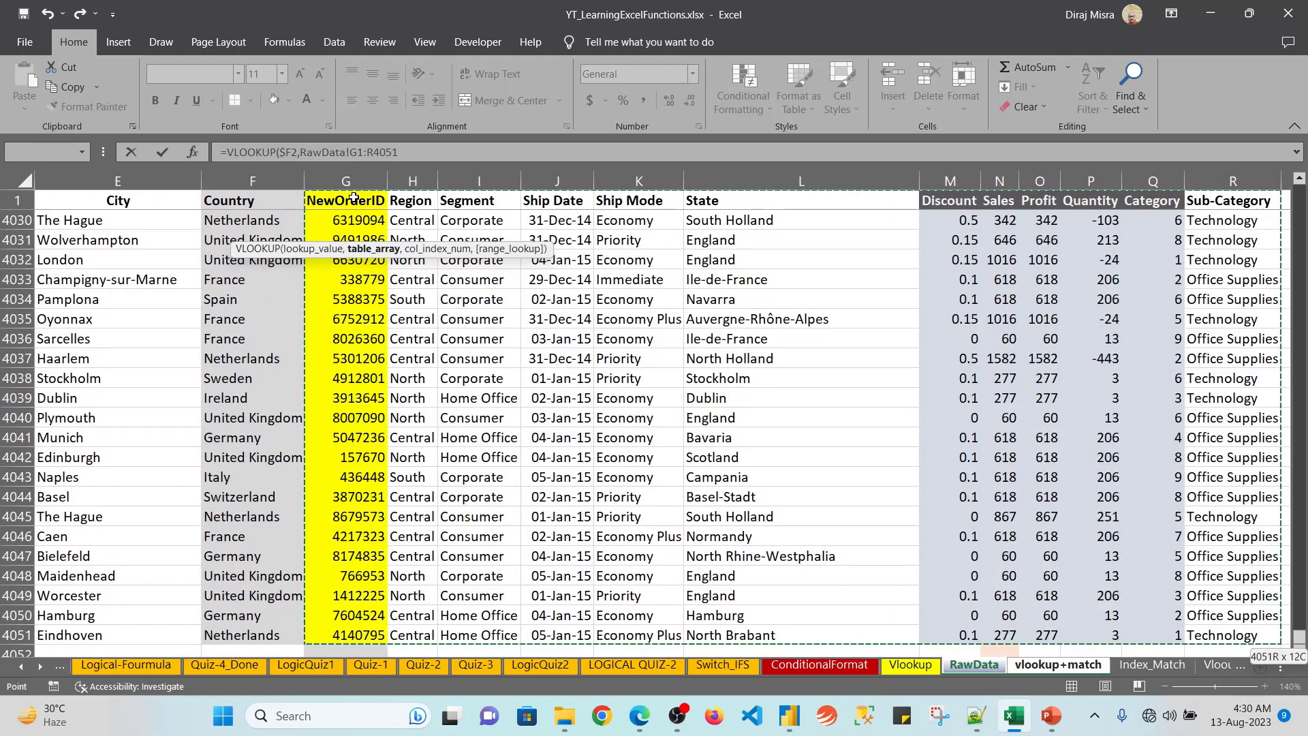
key("shift+Right")
key("shift+Left")
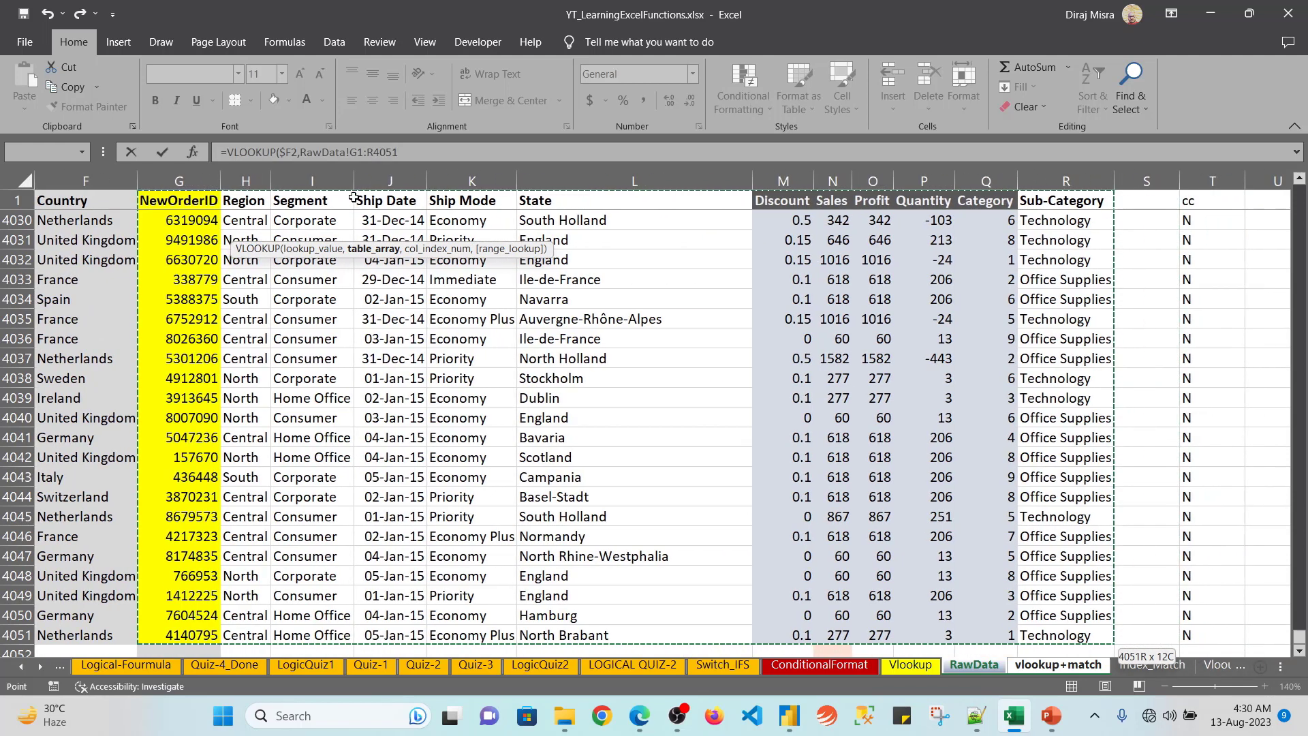
key("F4")
type(",")
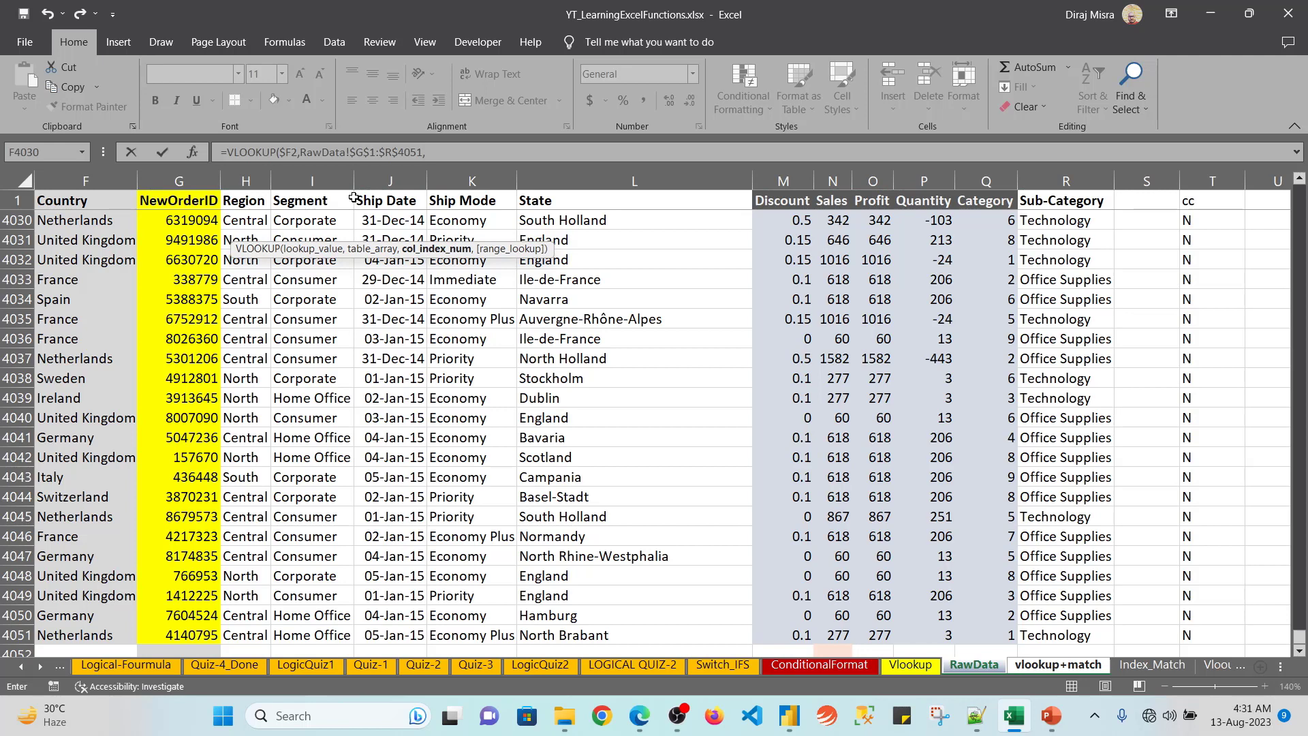
Step: Nest a MATCH function as the VLOOKUP column index, with the row-locked Discount header 'vlookup+match'!G$1 as its lookup value
type("matc")
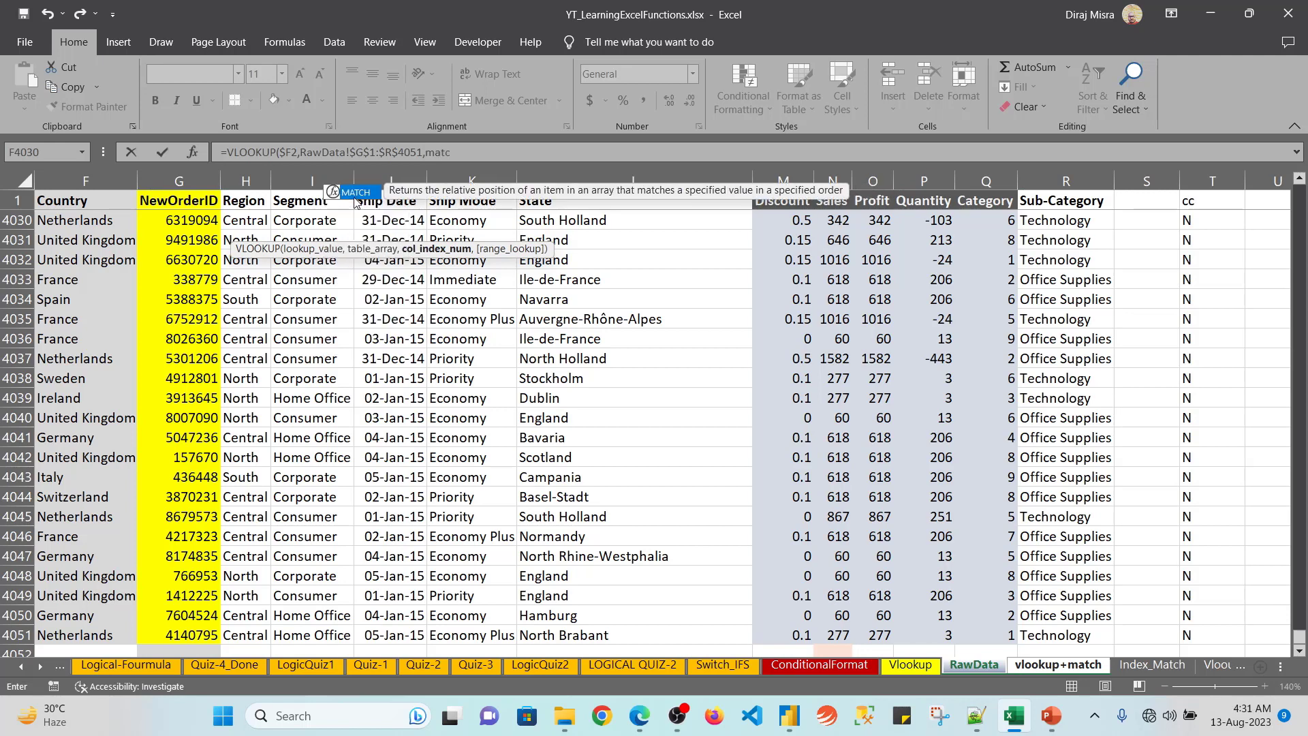
key("Tab")
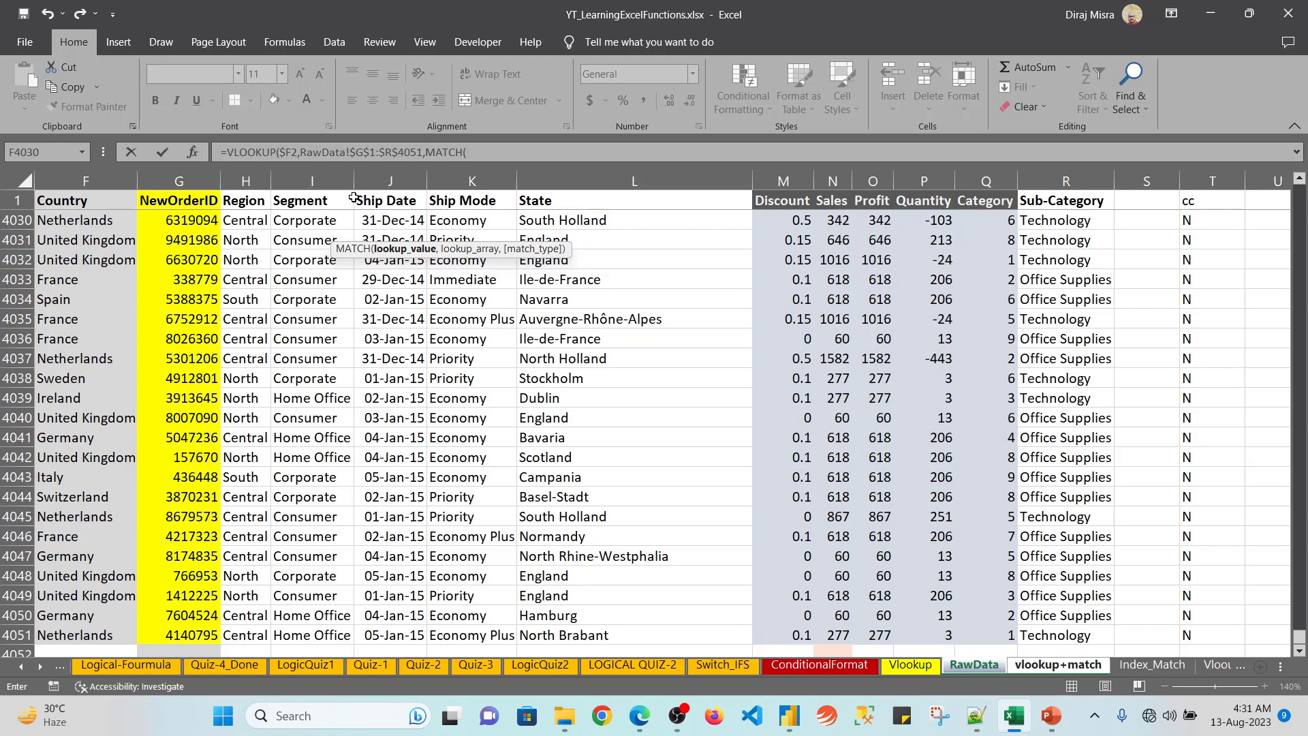
key("Up")
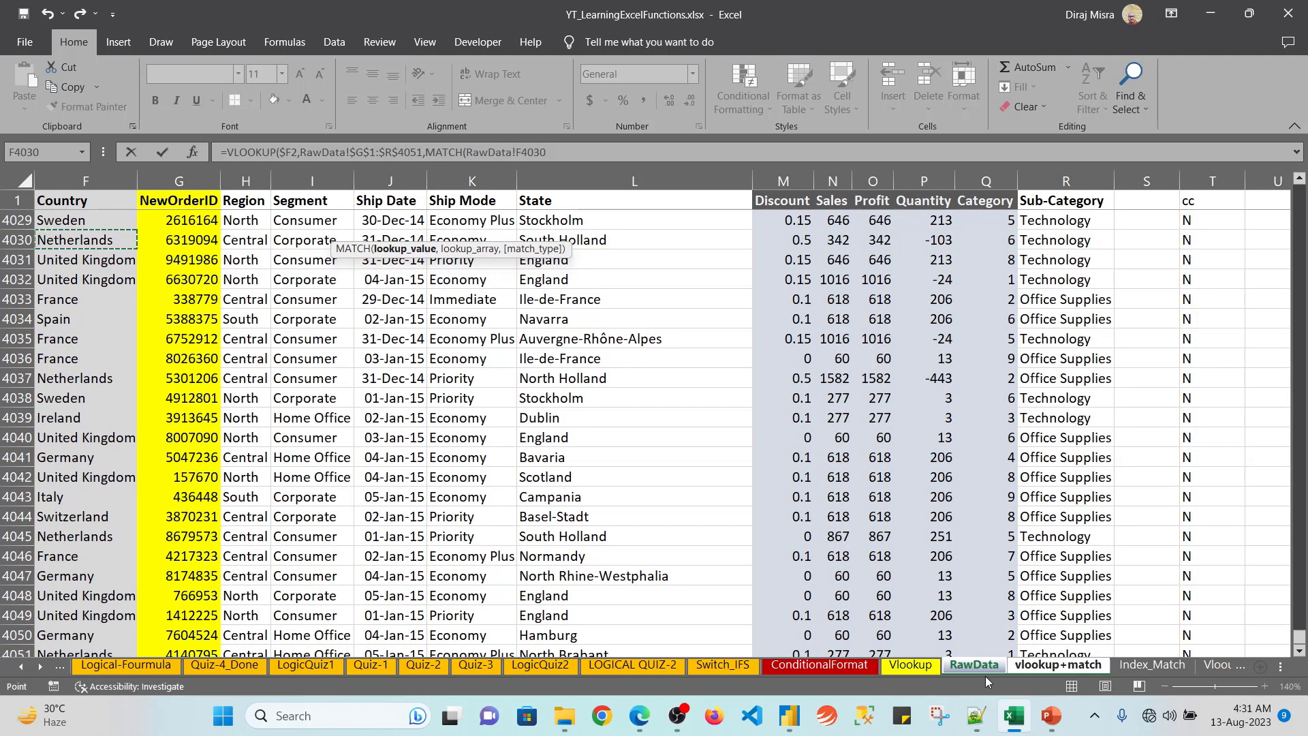
left_click(1035, 667)
key("Up")
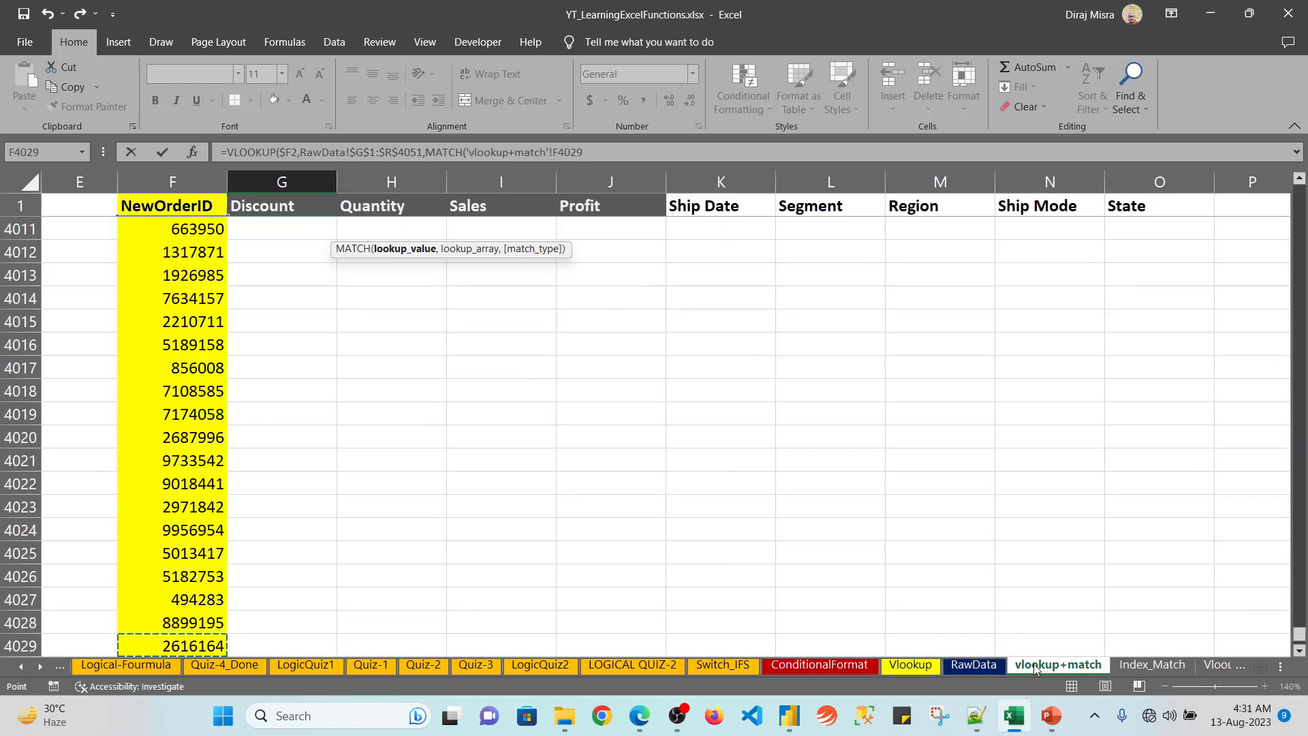
key("Up")
key("Right")
key("ctrl+Up")
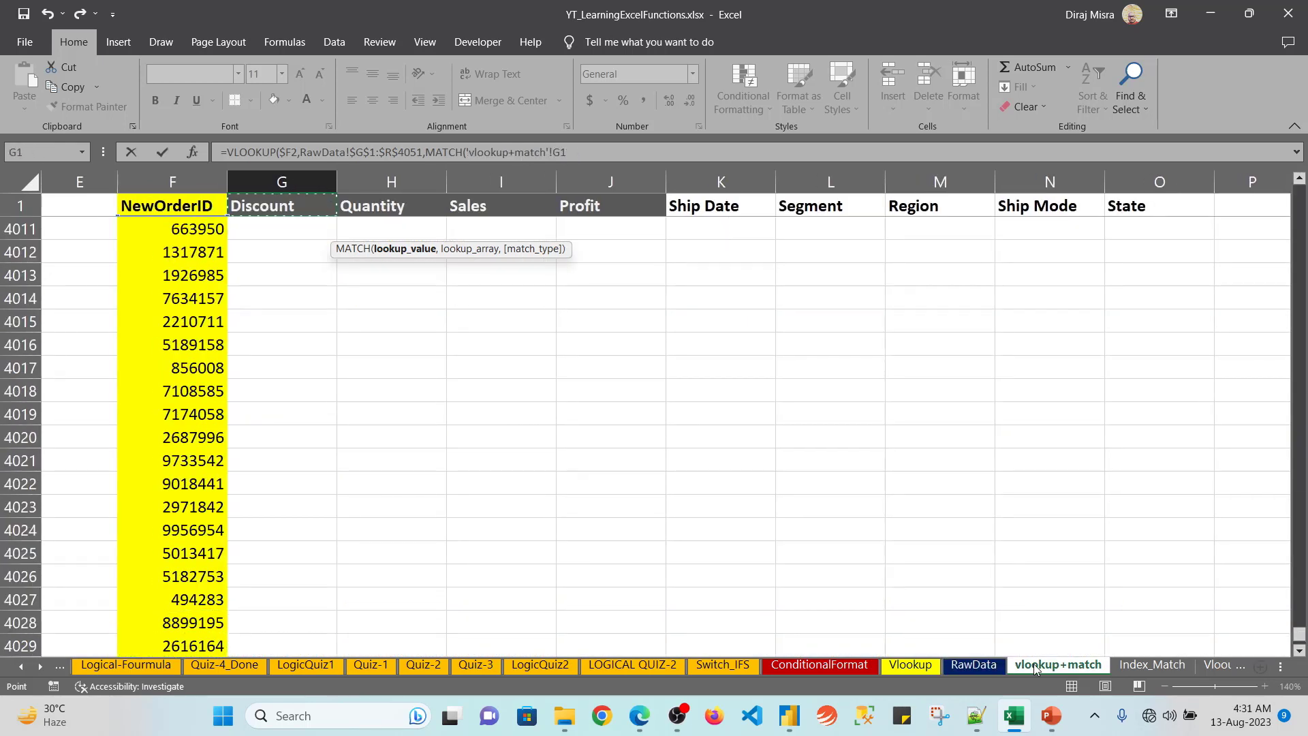
key("ctrl+BackSpace")
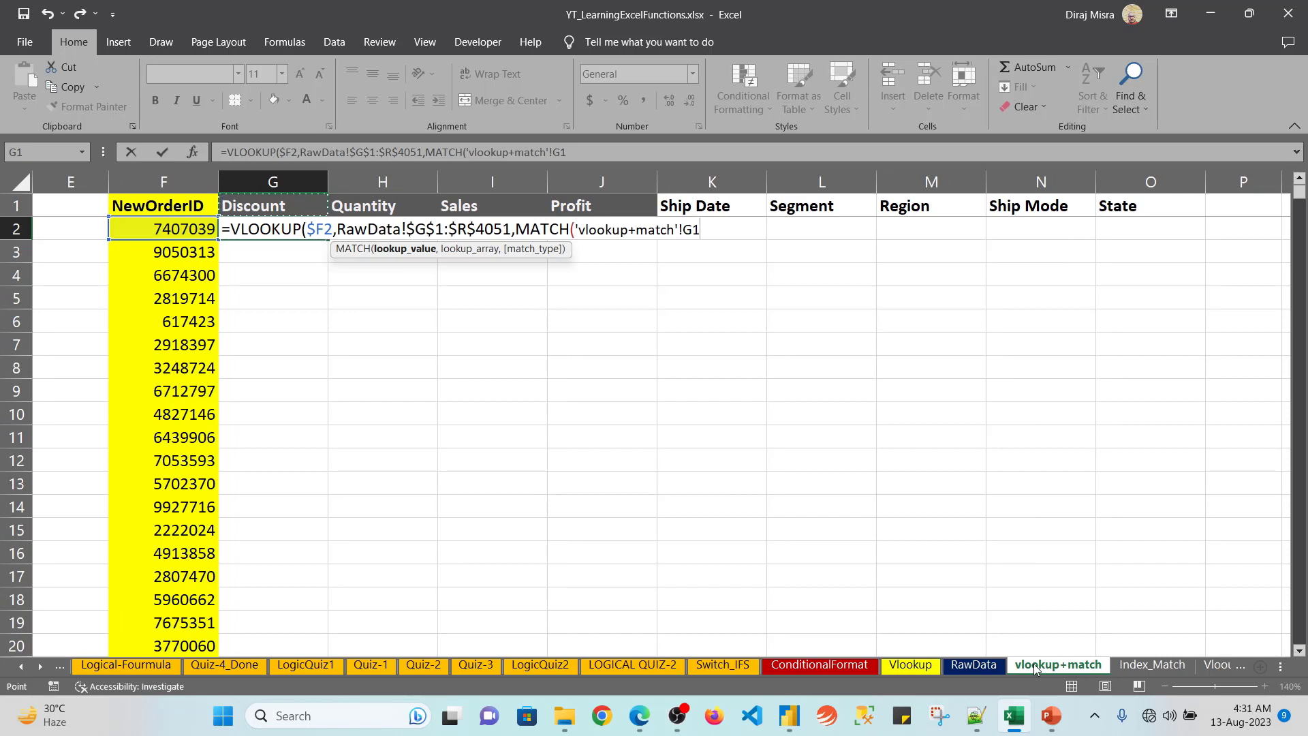
key("F4")
key("F4")
type(",")
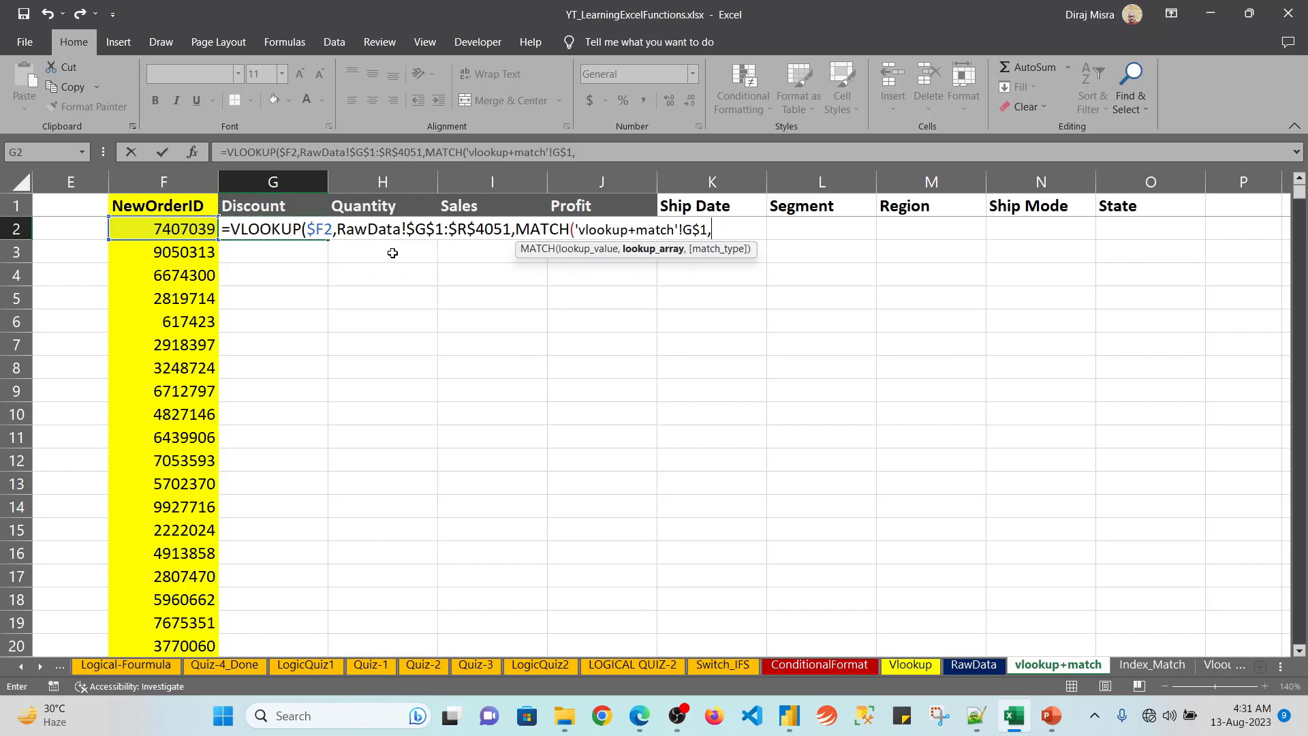
Step: Set the MATCH lookup array to the absolute header range RawData!$G$1:$R$1, from NewOrderID through Sub-Category
left_click(955, 668)
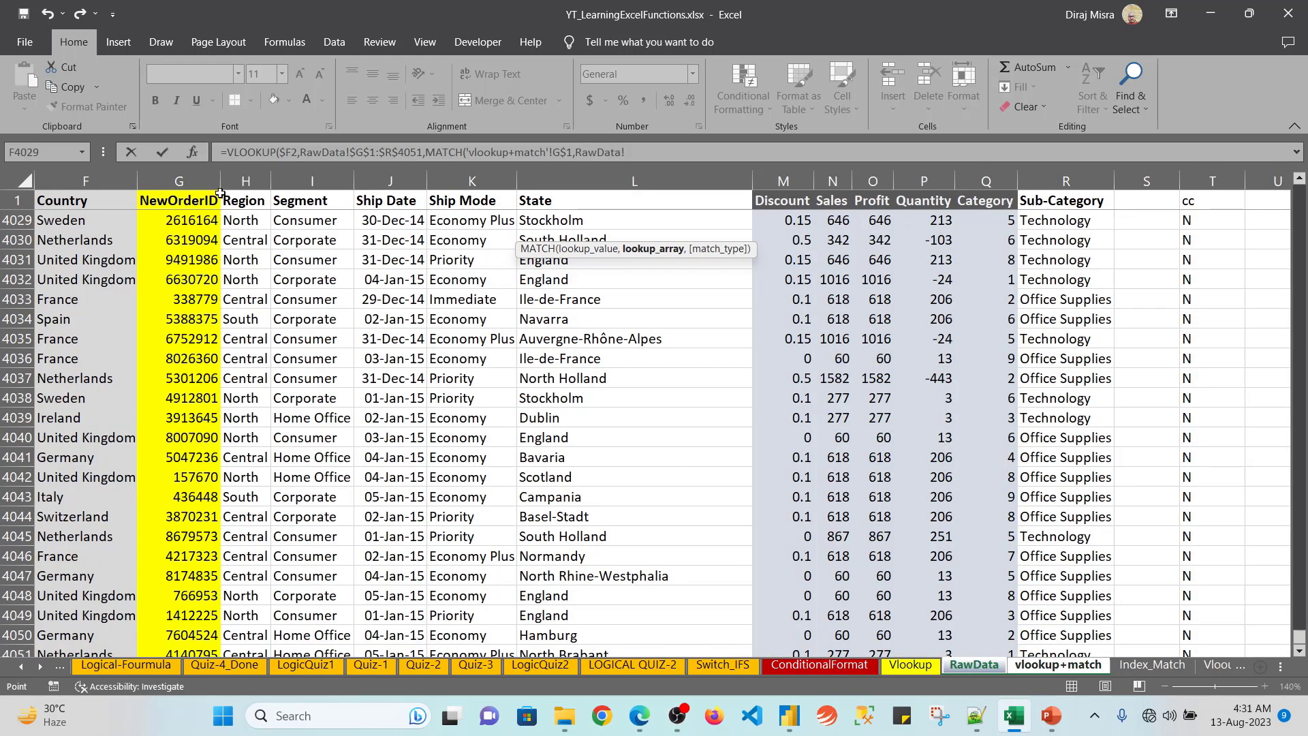
left_click(205, 206)
key("ctrl+shift+Right")
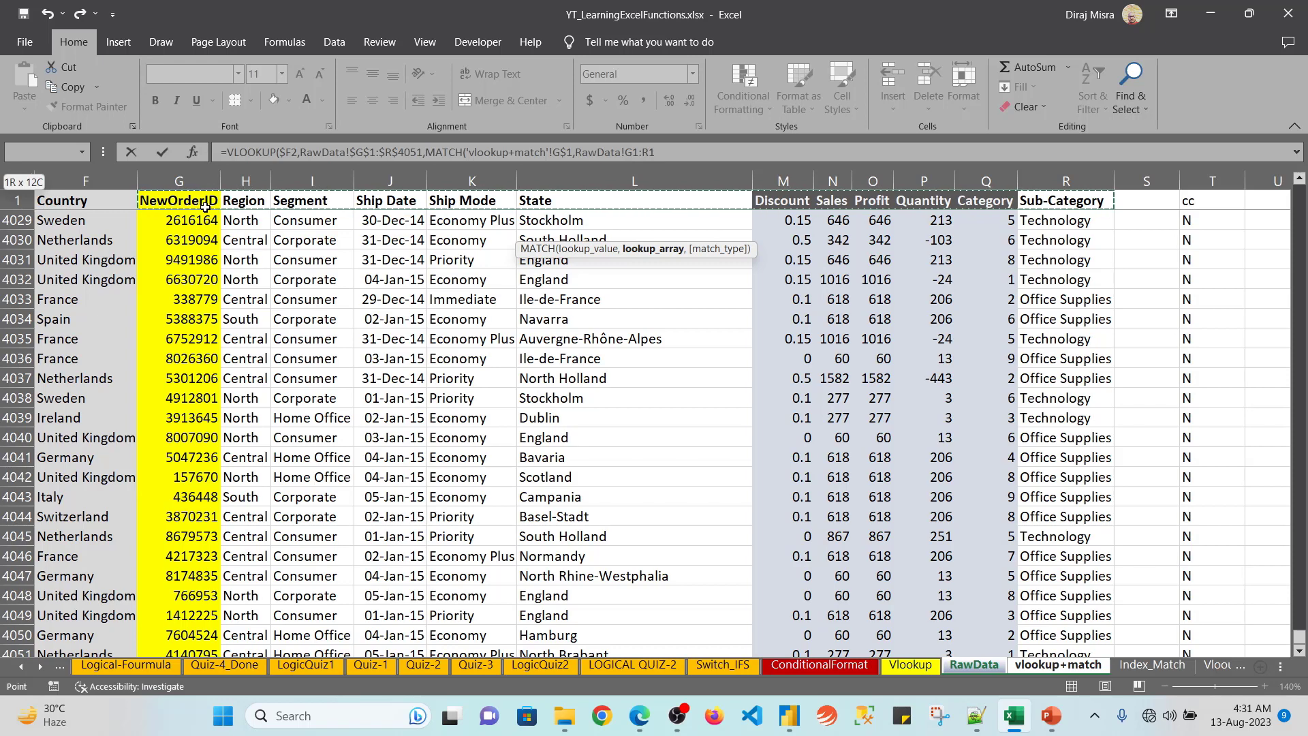
key("F4")
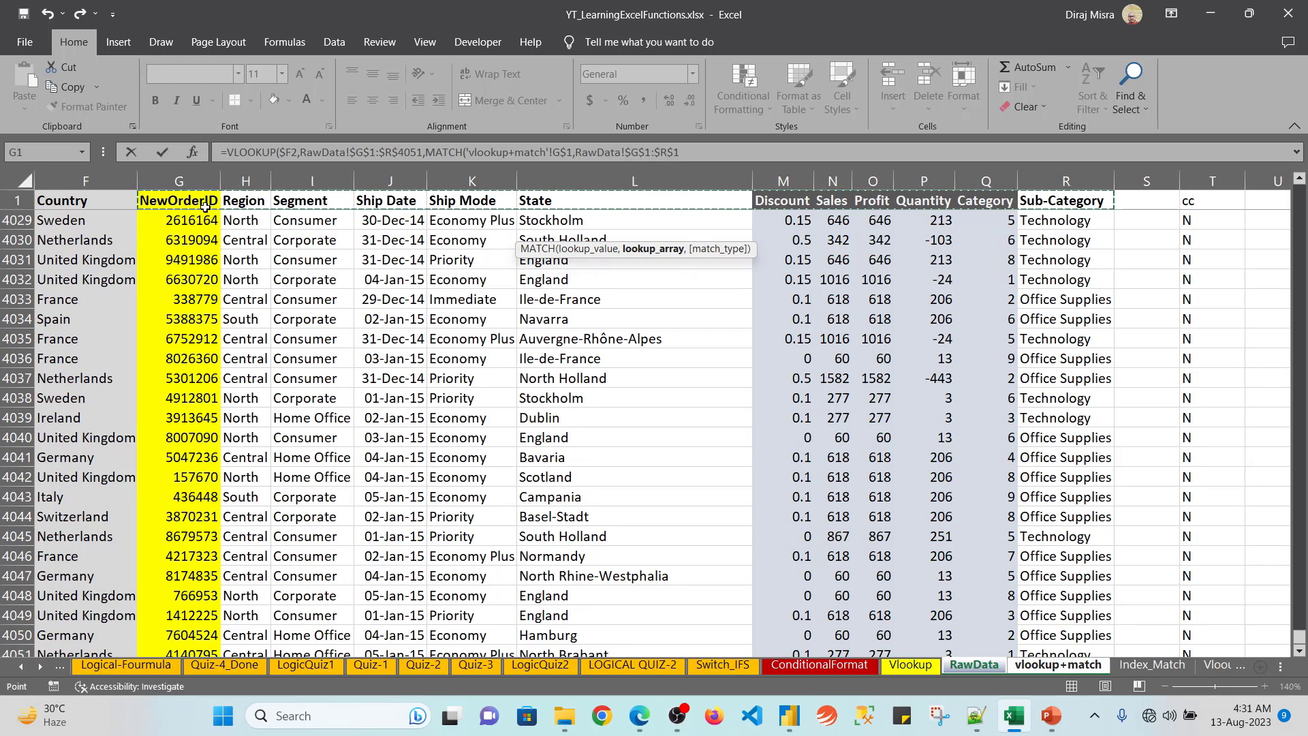
type(",")
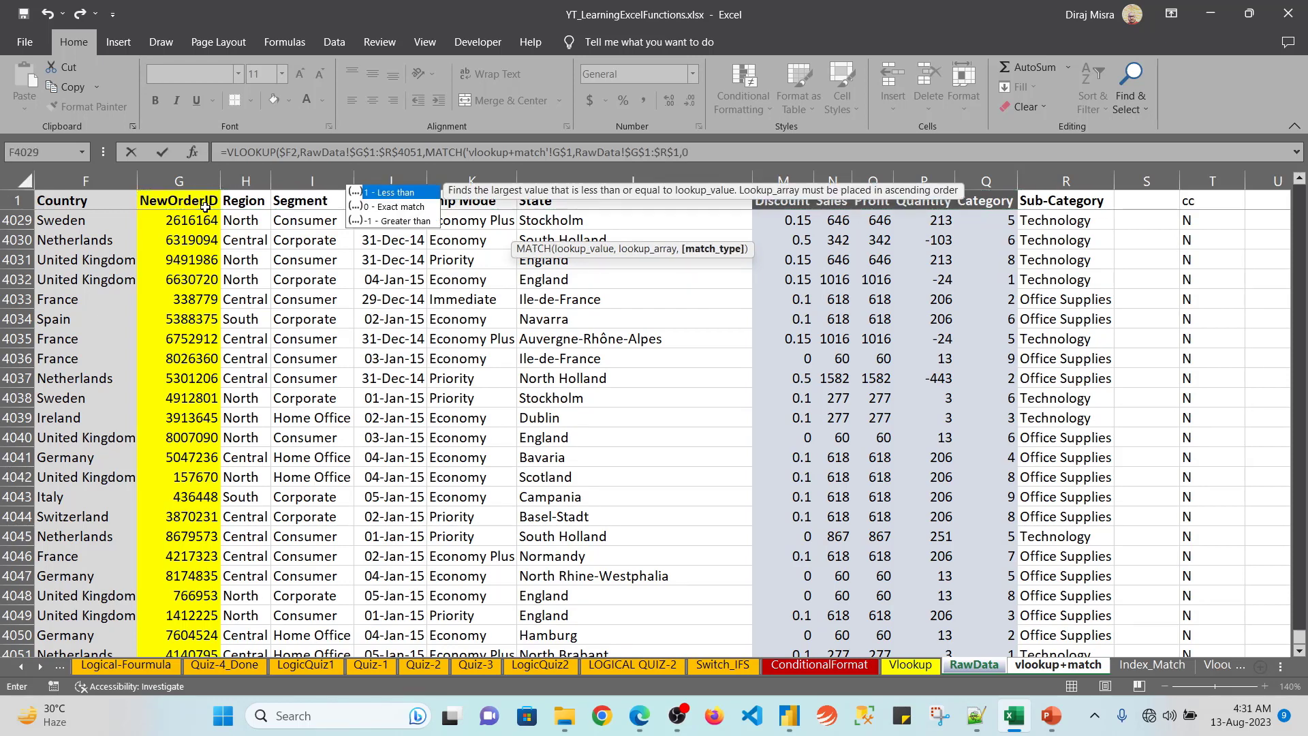
Step: Complete the G2 formula with 0 for exact match in both MATCH and VLOOKUP
type("0),")
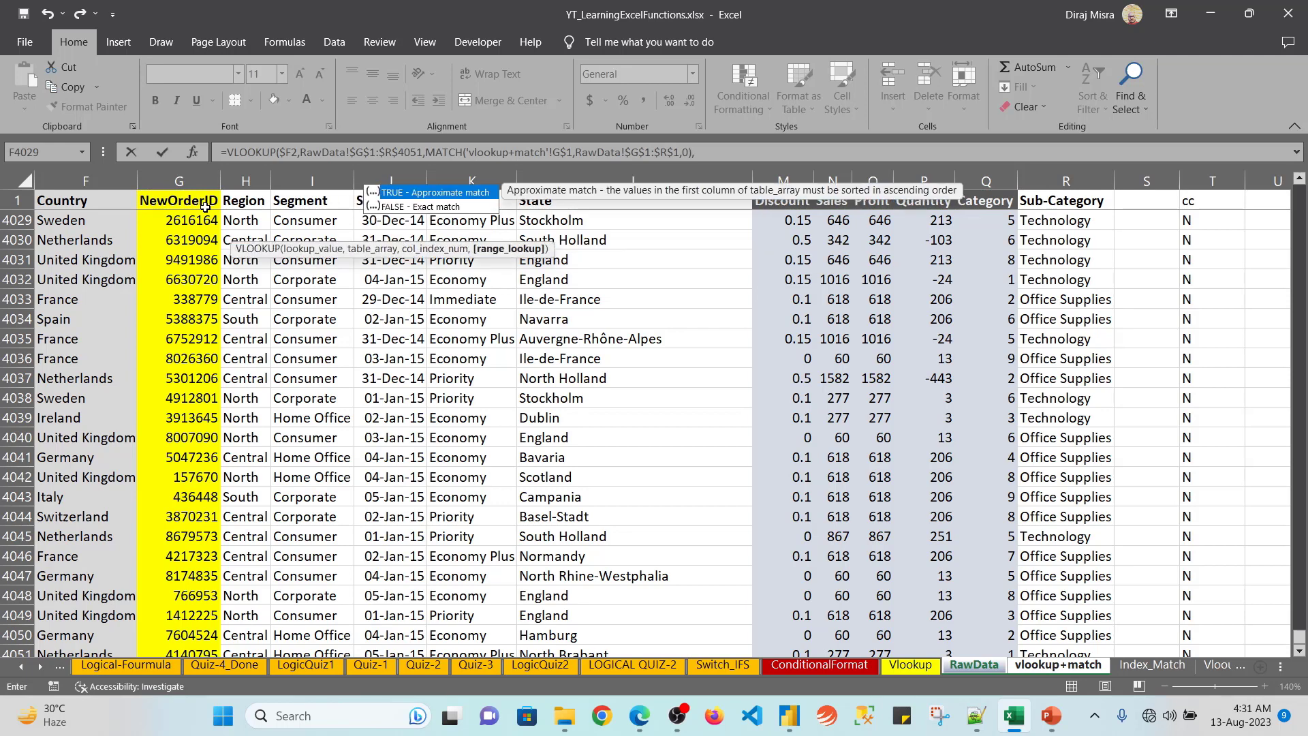
type("0)")
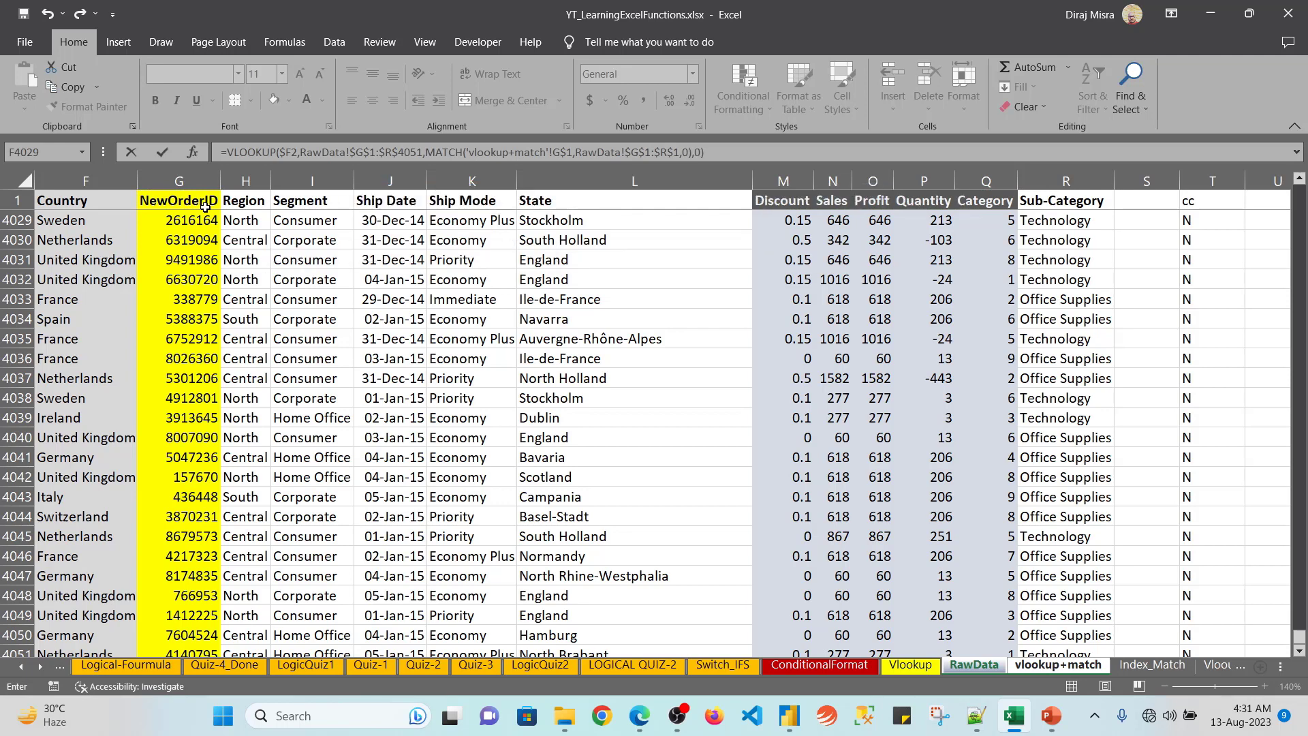
key("Return")
key("Up")
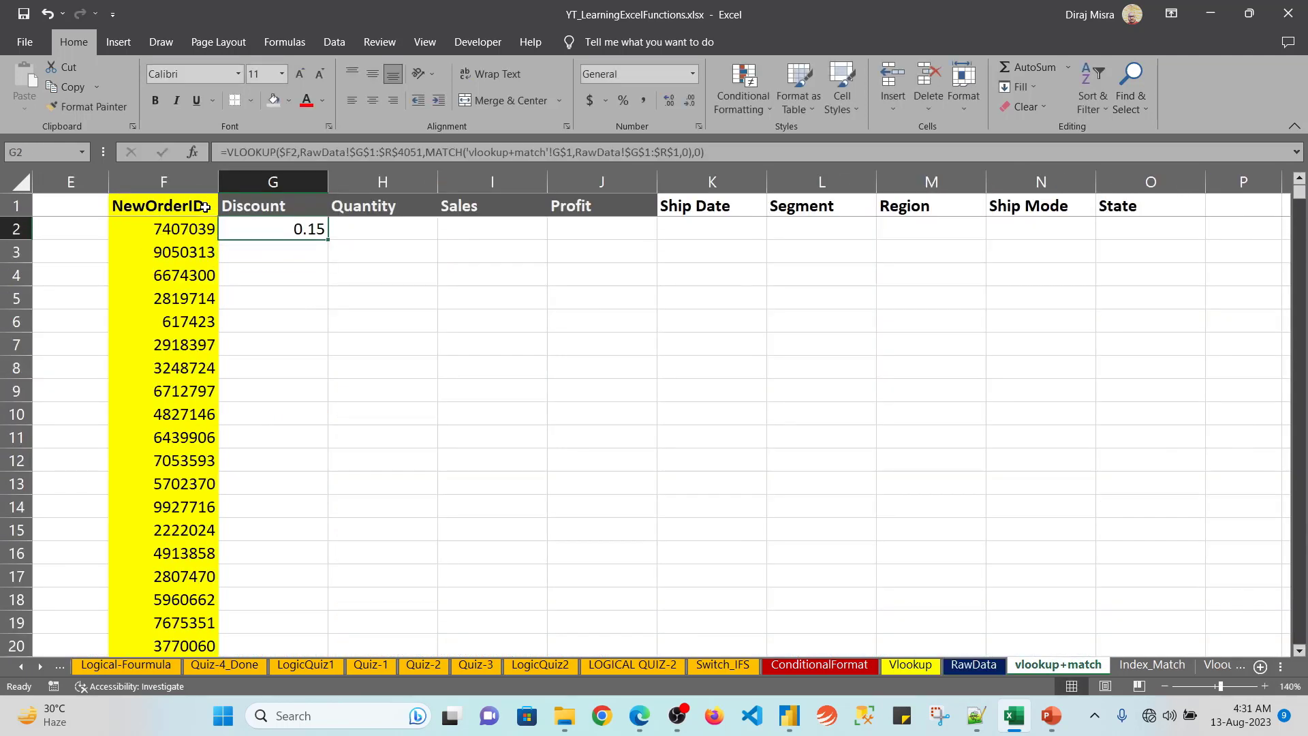
Step: Copy the G2 formula across row 2 through the State column, filling G2:O2
key("ctrl+c")
key("Up")
key("ctrl+Right")
key("Down")
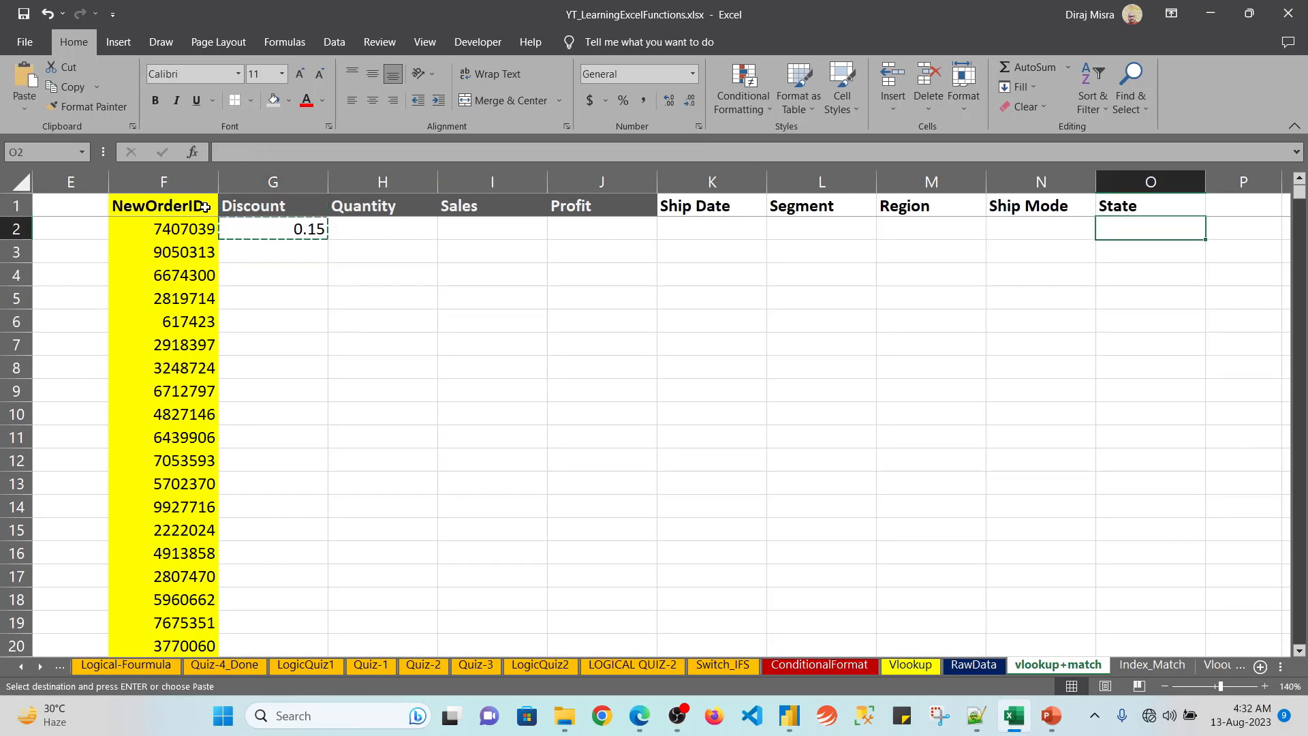
key("ctrl+v")
key("ctrl+shift+Left")
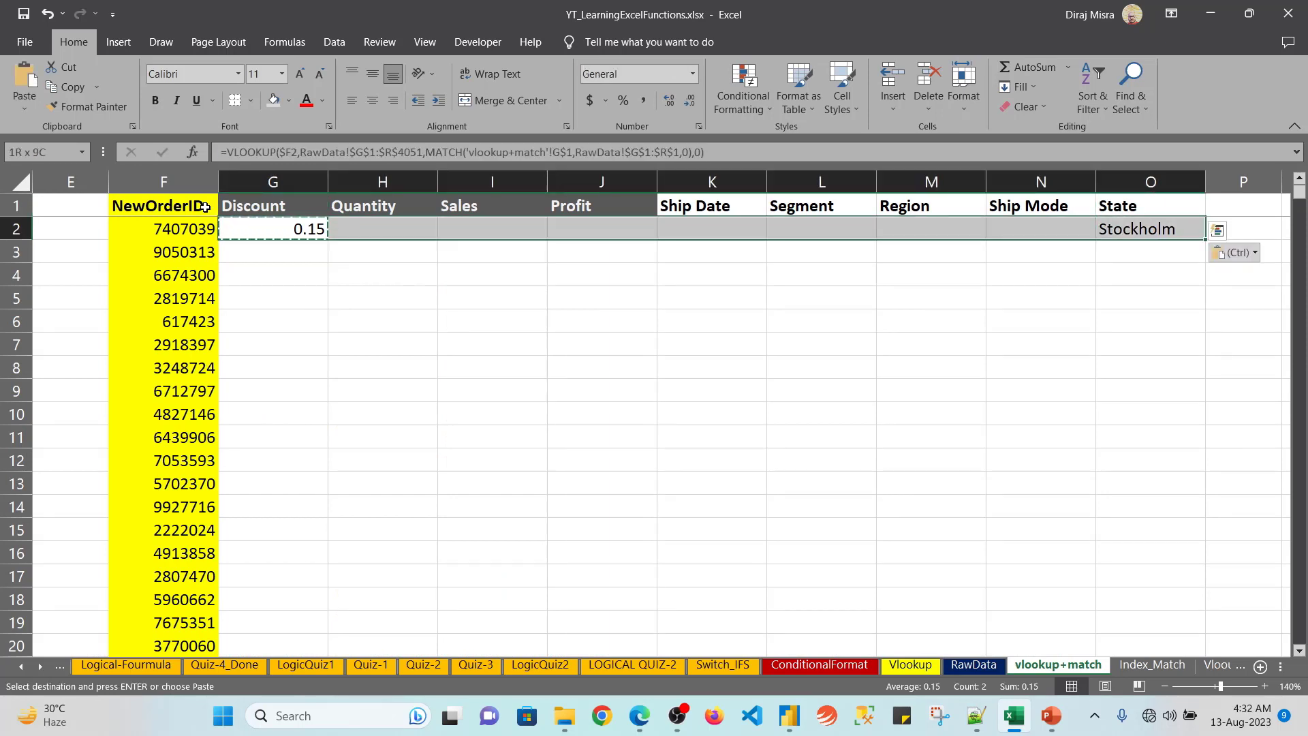
key("Return")
Step: Copy the row 2 formulas down columns G through O to the last order ID in row 4051
key("ctrl+c")
key("Left")
key("Down")
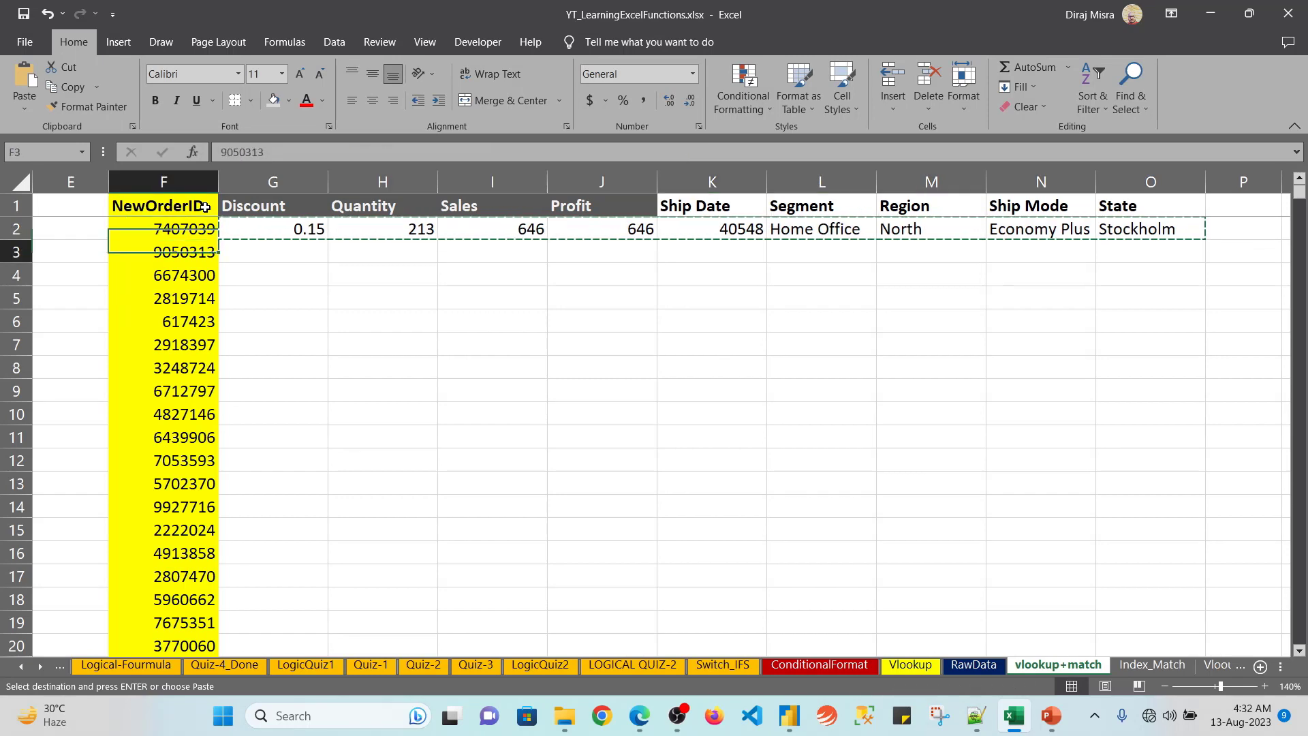
key("Right")
key("Left")
key("Down")
key("ctrl+Down")
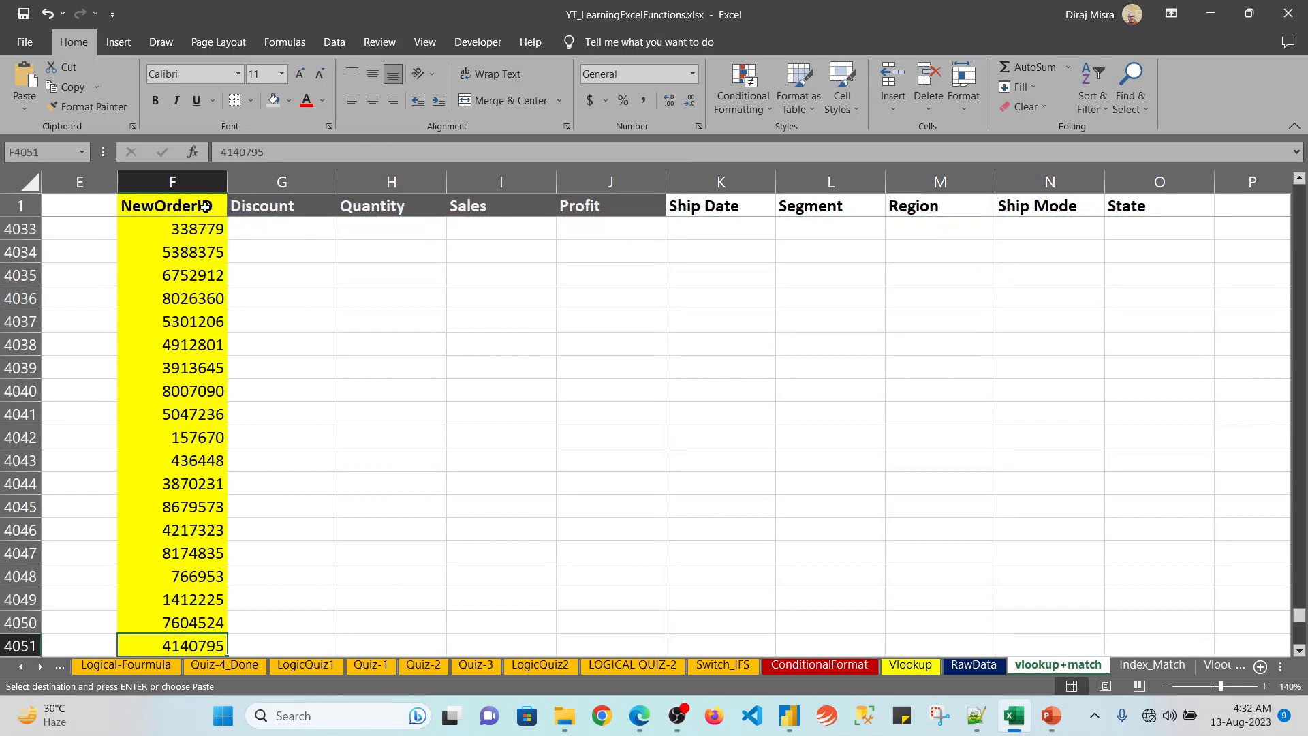
key("Right")
key("ctrl+v")
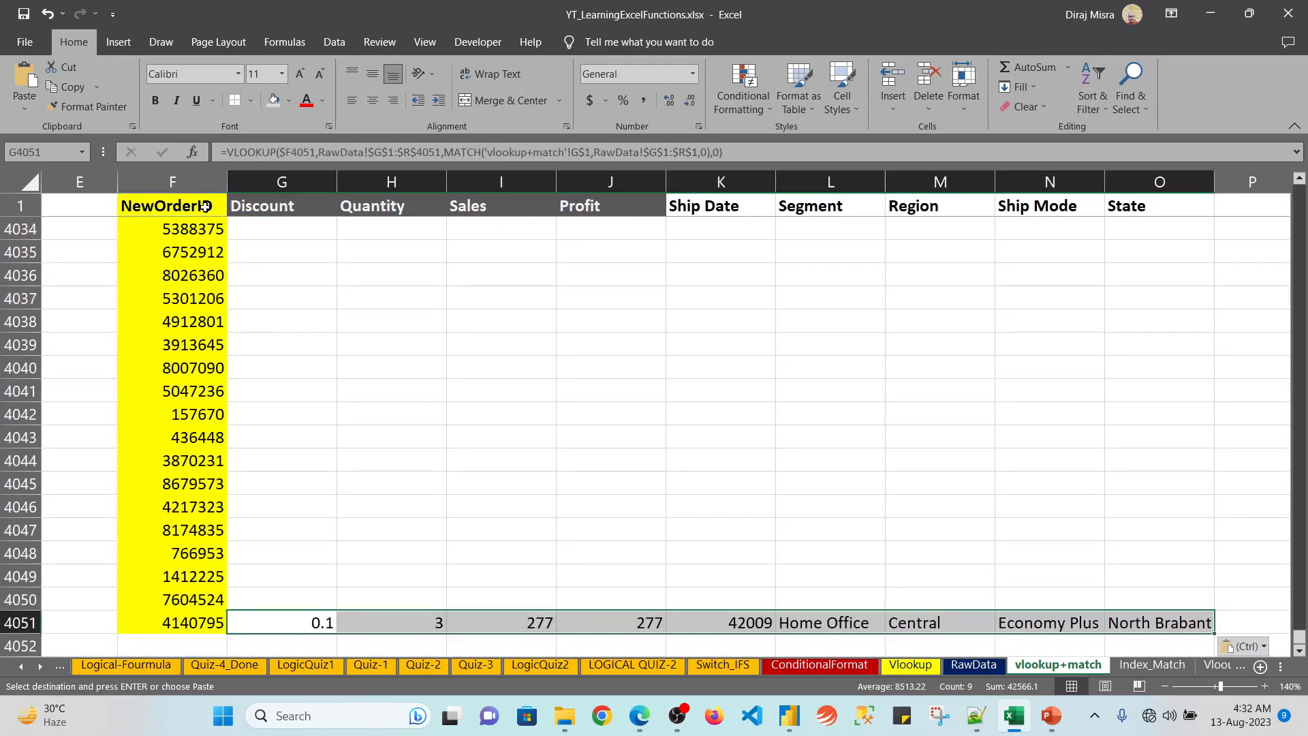
key("ctrl+shift+Up")
key("Return")
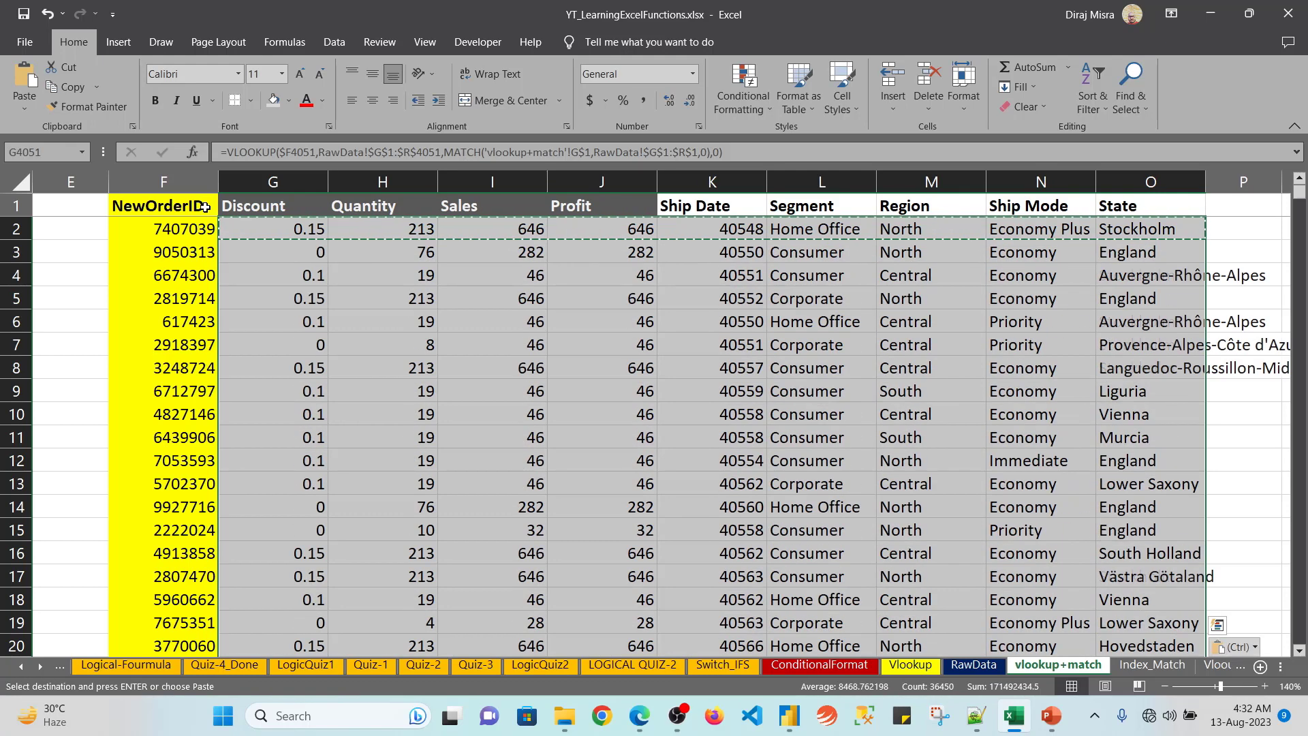
Step: Check the filled formulas near the end of the data from Discount across to Ship Date, ending at K2
key("Up")
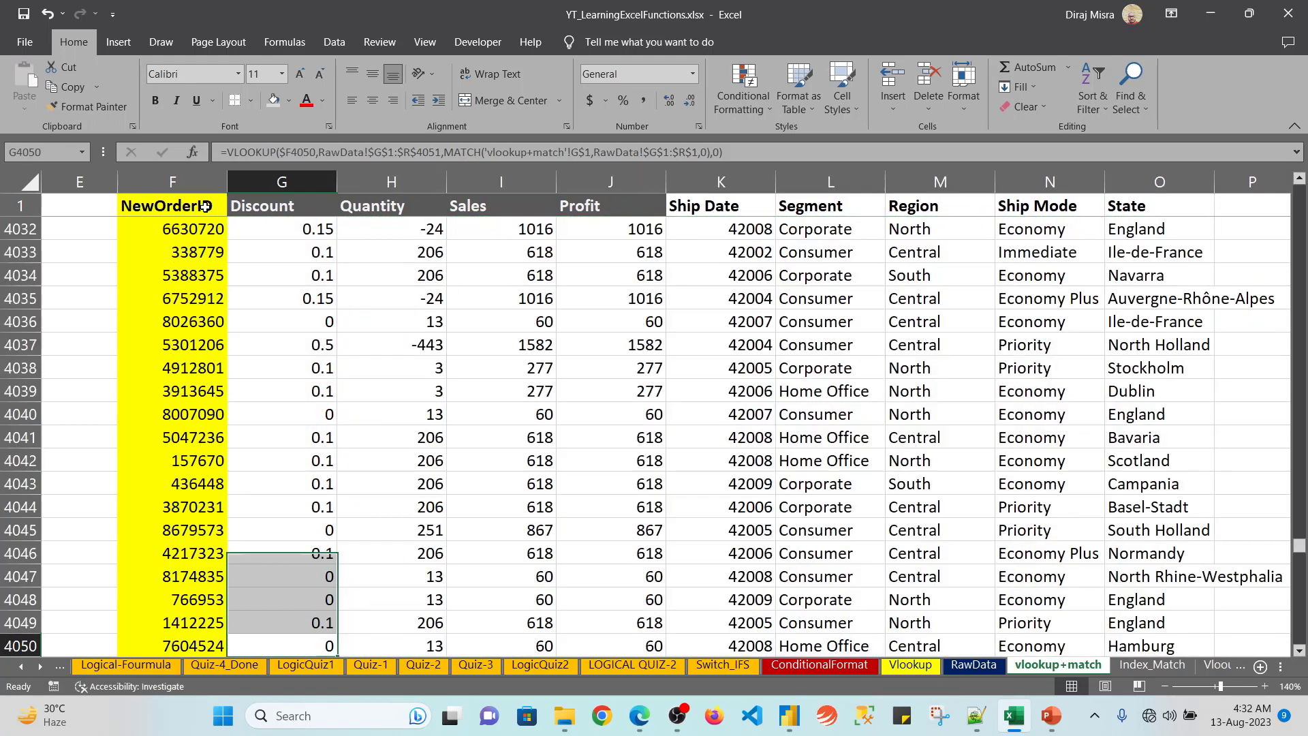
key("Right")
key("Right")
key("Right")
key("Right")
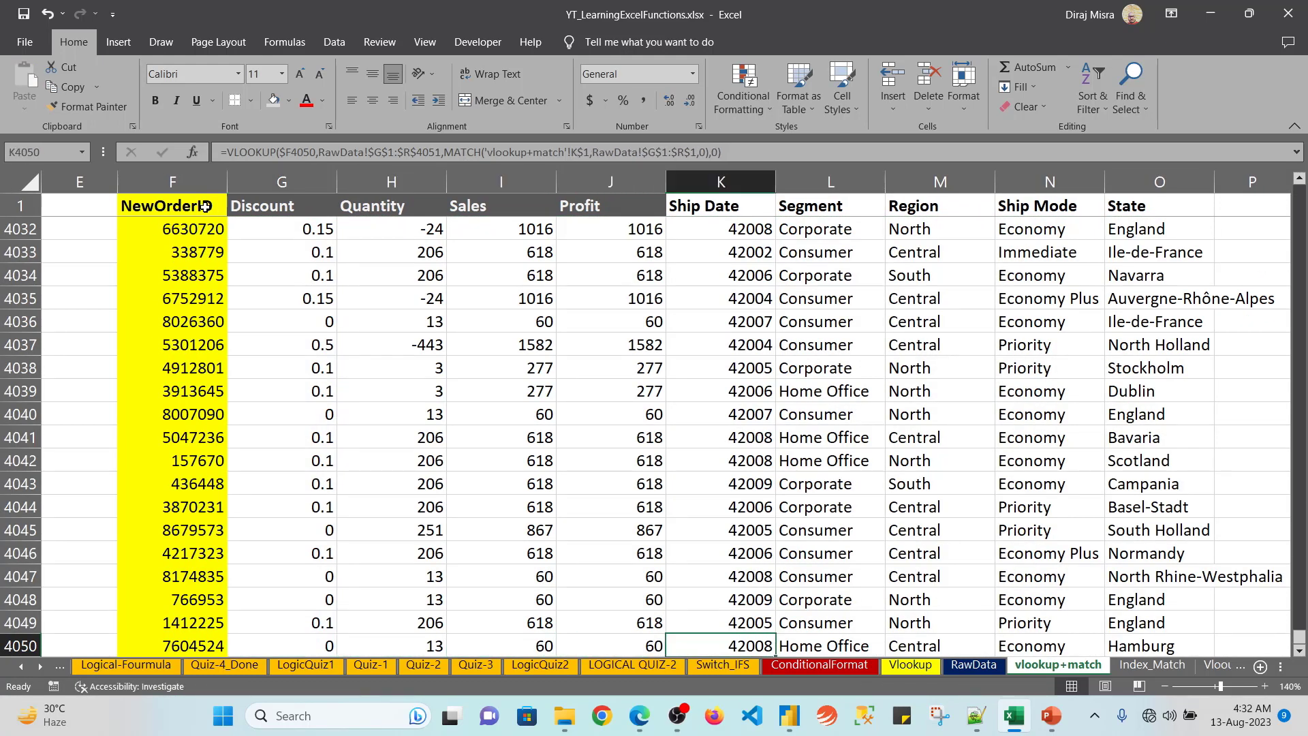
key("ctrl+Up")
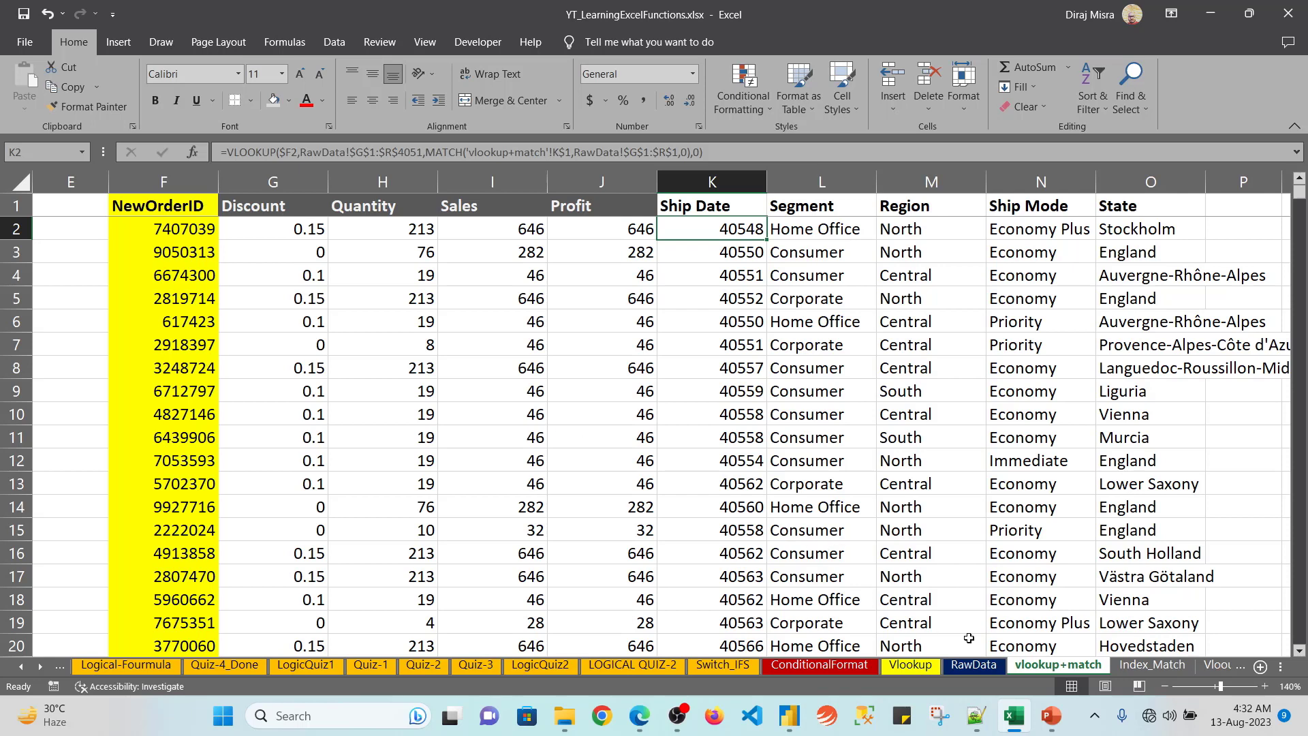
Step: Examine the RawData column headers across to Sub-Category for one that is missing from the vlookup+match sheet
left_click(968, 665)
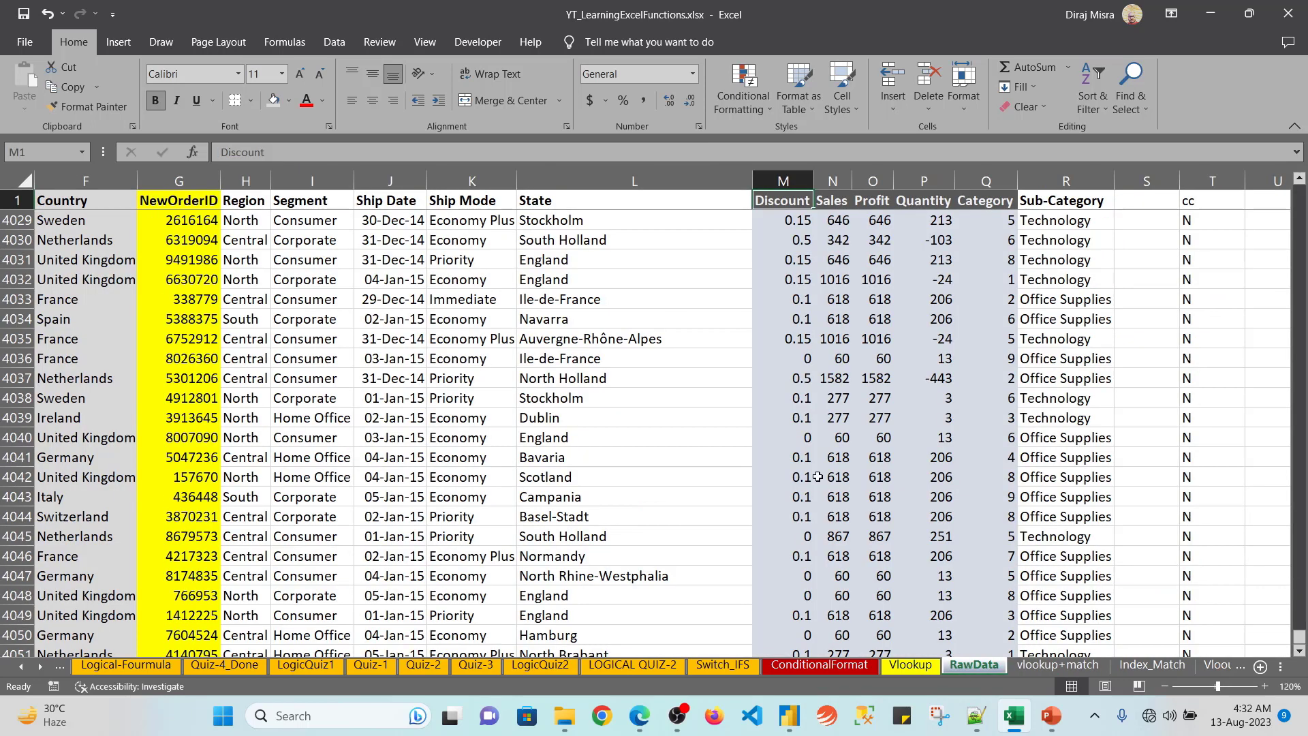
key("Left")
key("Left")
key("Left")
key("Left")
key("Left")
key("Right")
key("Right")
key("Right")
key("Right")
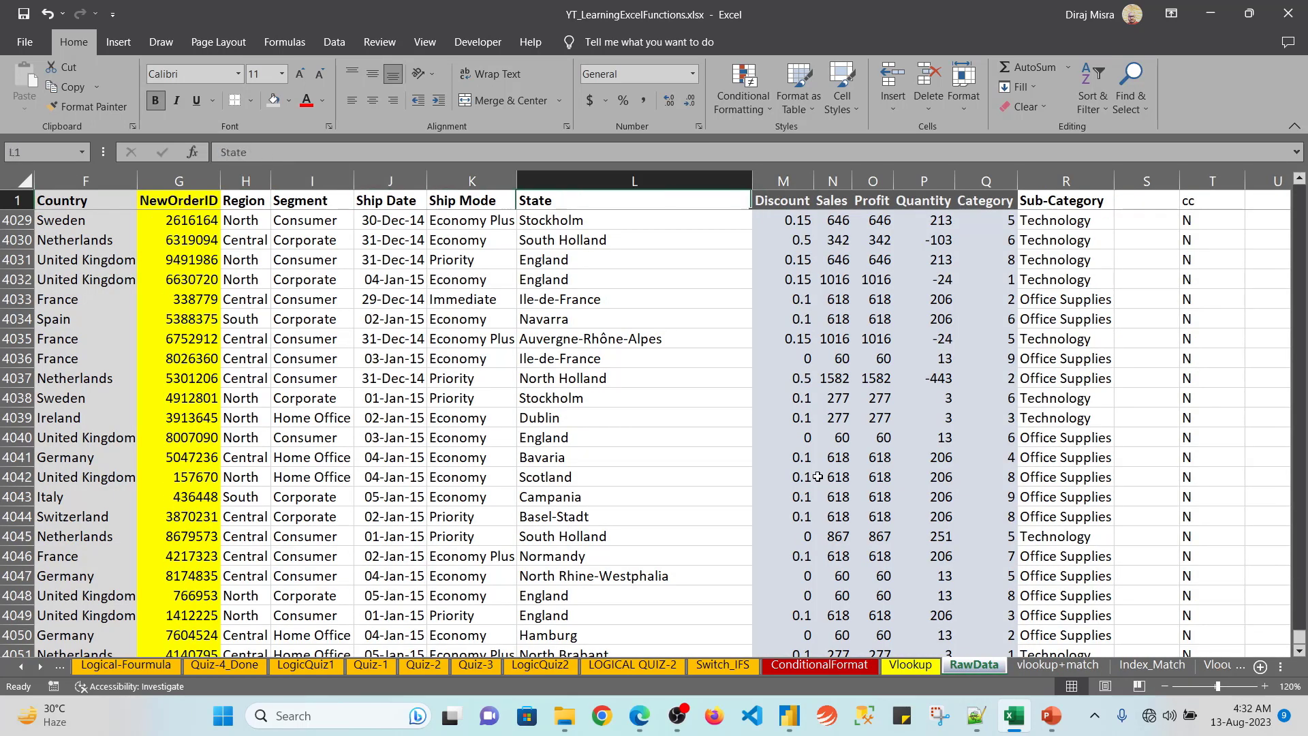
key("Right")
key("Right")
key("Right")
key("Right")
key("Right")
key("Right")
key("F2")
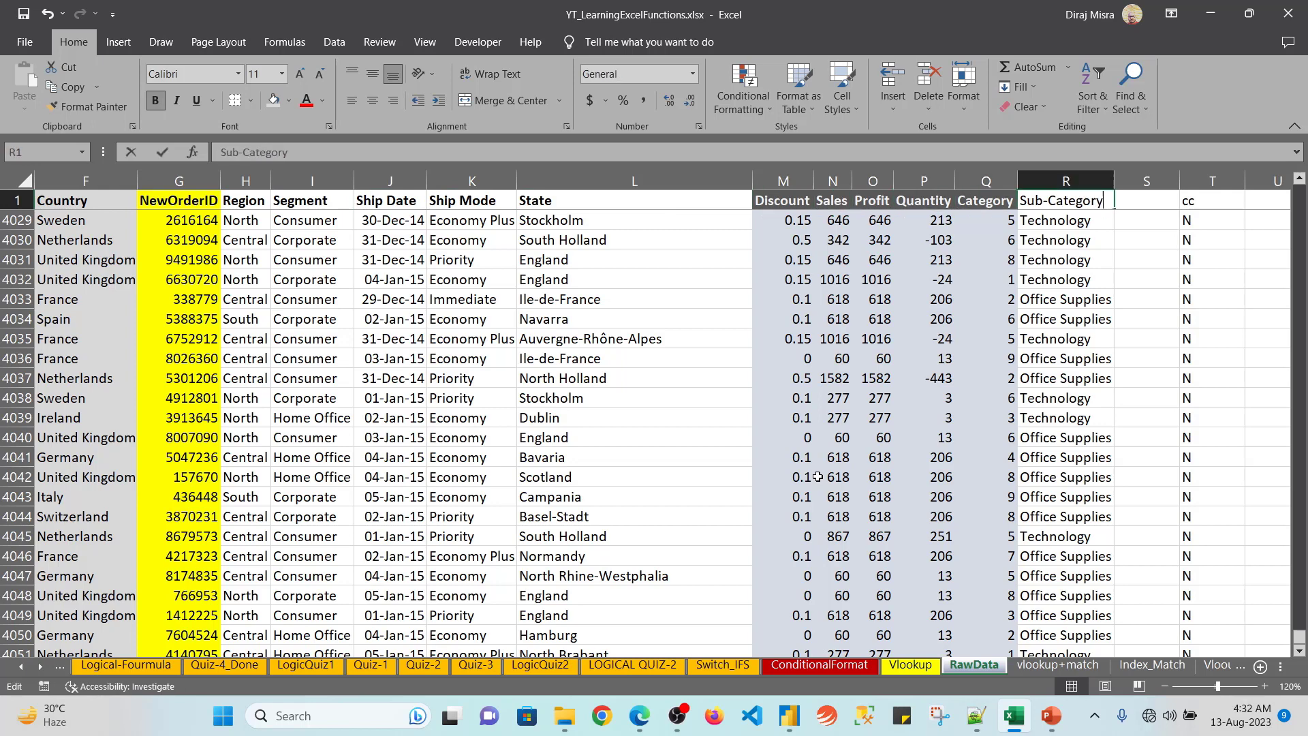
key("Escape")
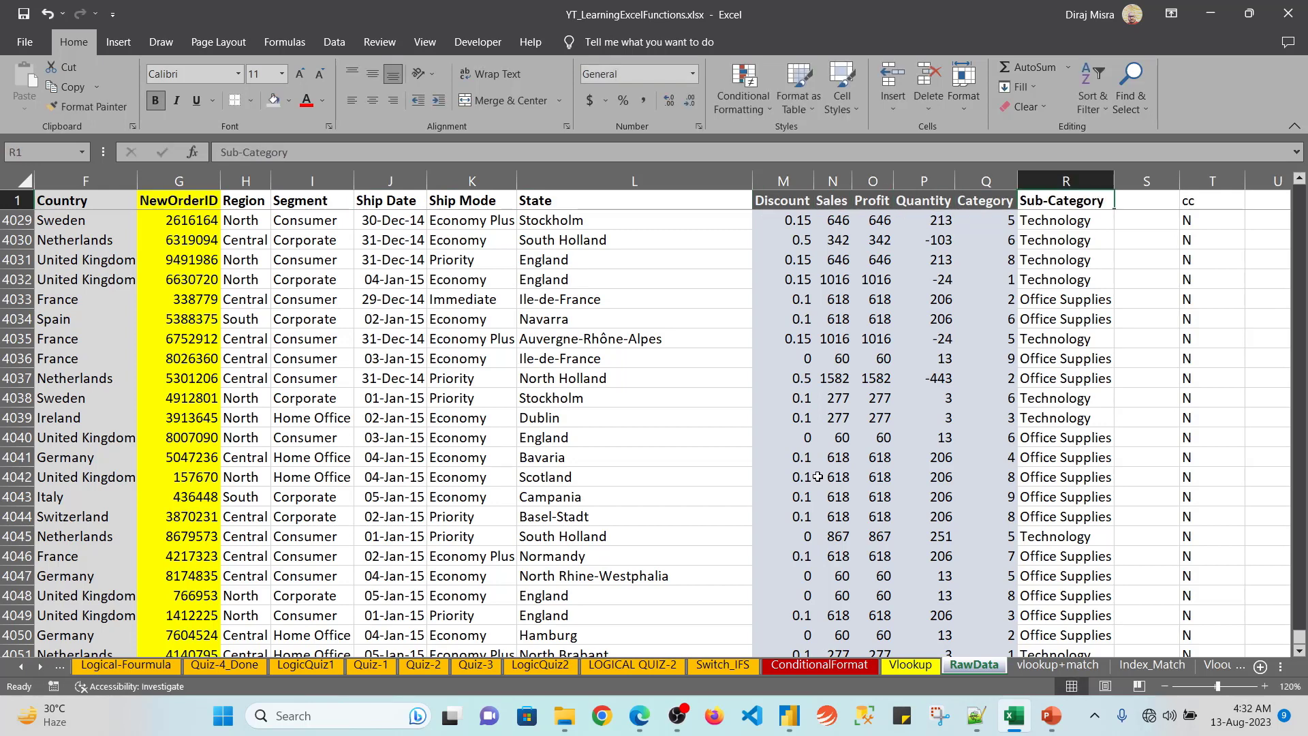
Step: Replace the Ship Date header in K1 of vlookup+match with the Sub-Category header copied from RawData
left_click(1031, 670)
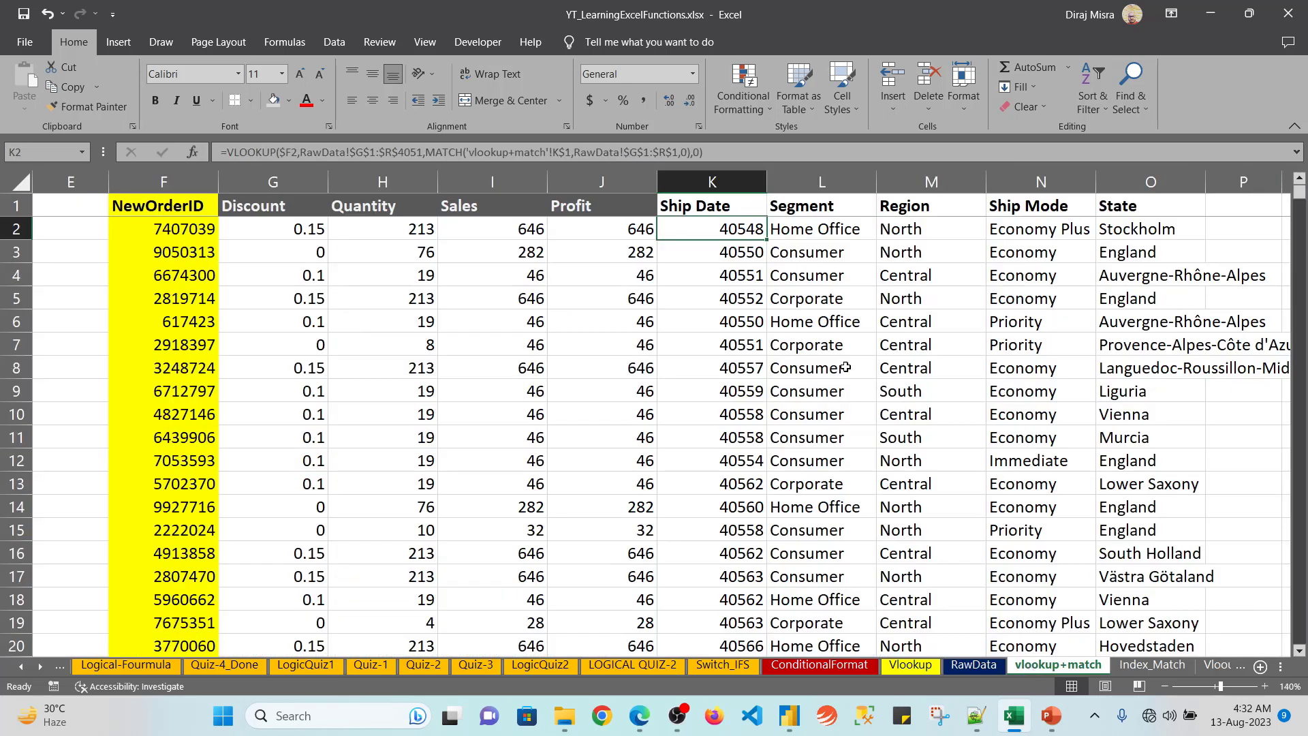
left_click(737, 213)
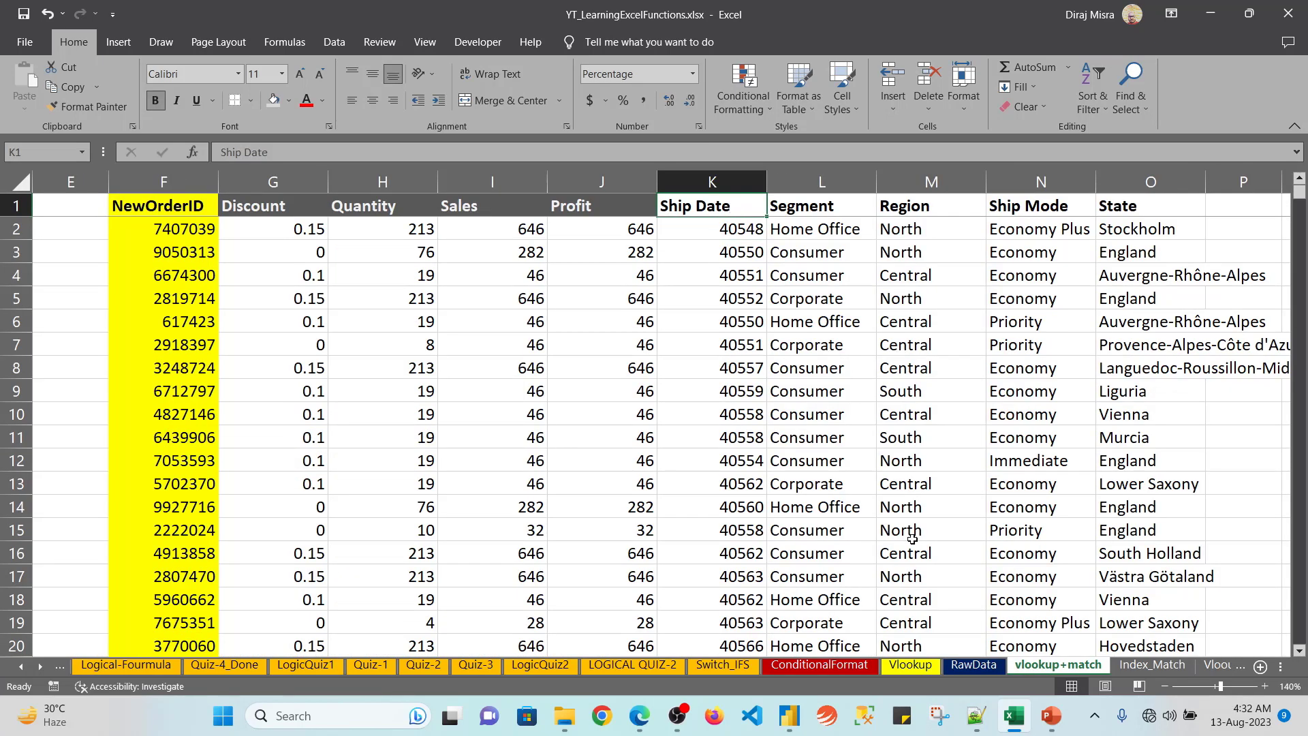
left_click(966, 663)
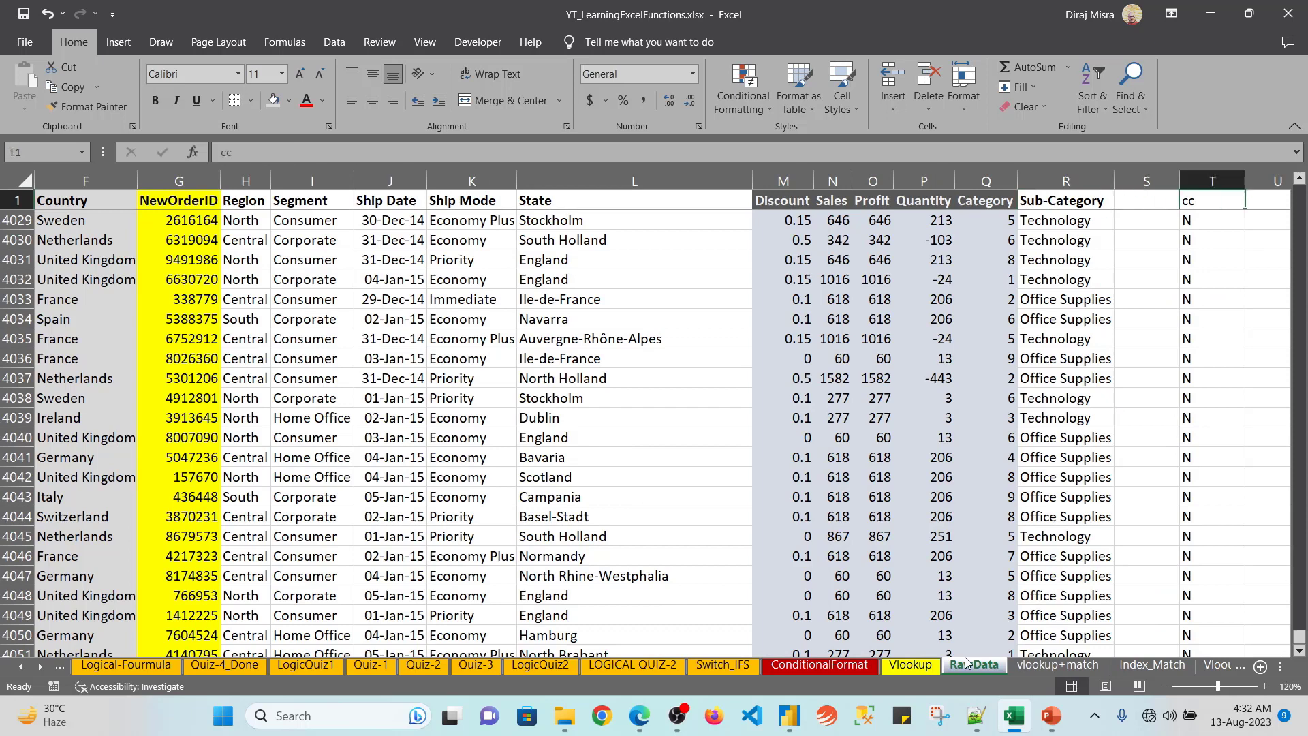
key("ctrl+c")
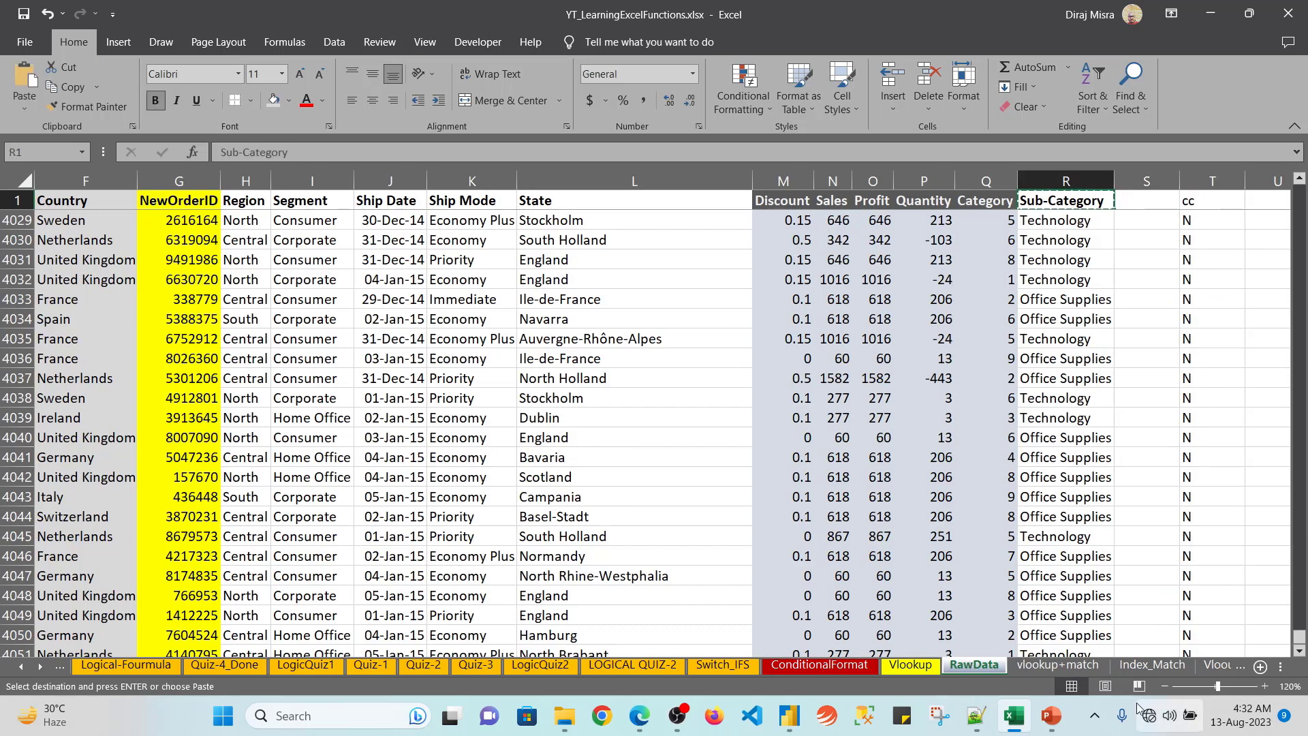
left_click(1059, 665)
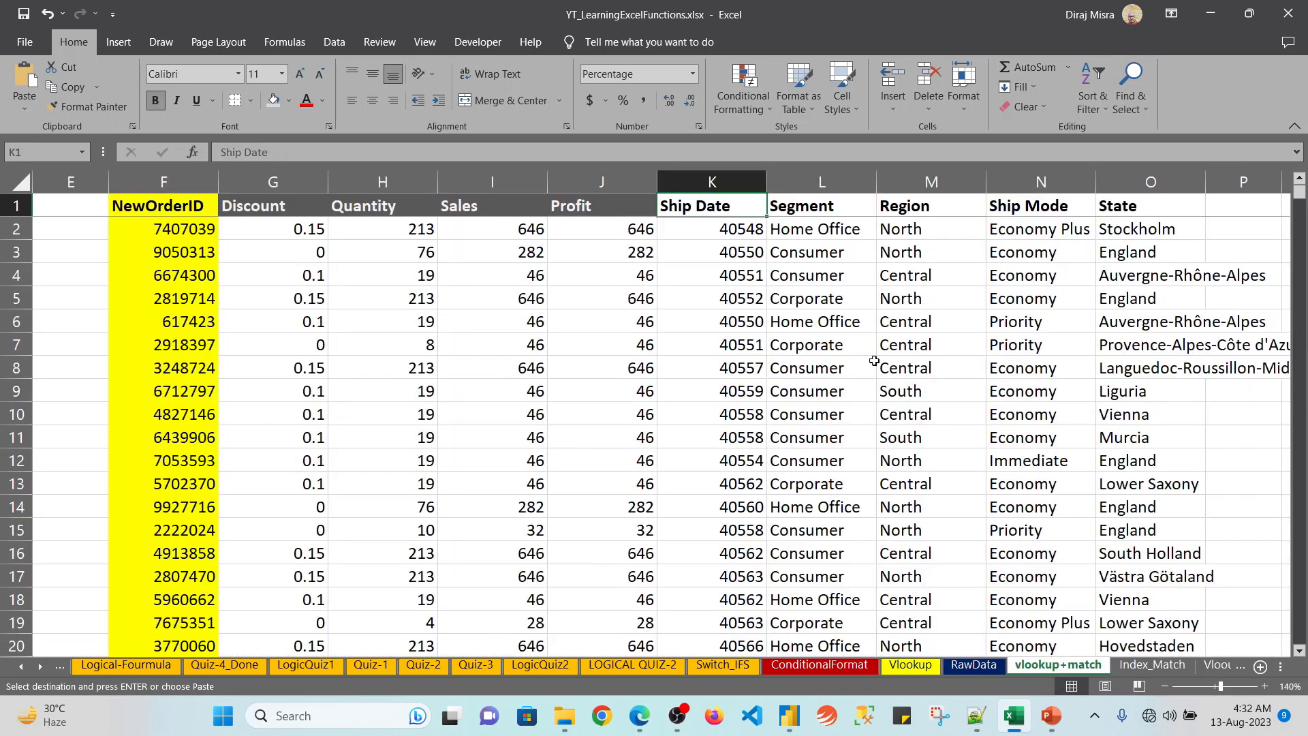
key("ctrl+v")
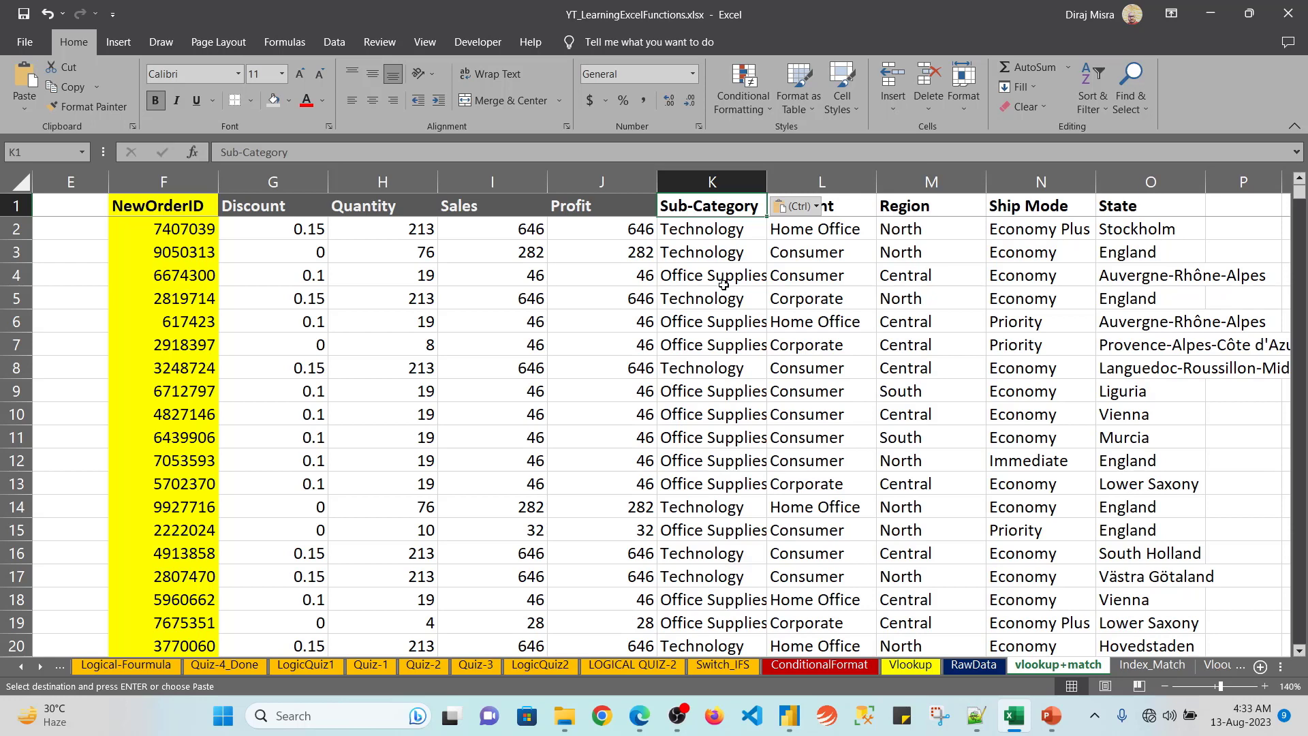
Step: Review the row 2 lookup formulas from Sub-Category back to Discount in G2
key("Down")
key("Left")
key("Left")
key("Left")
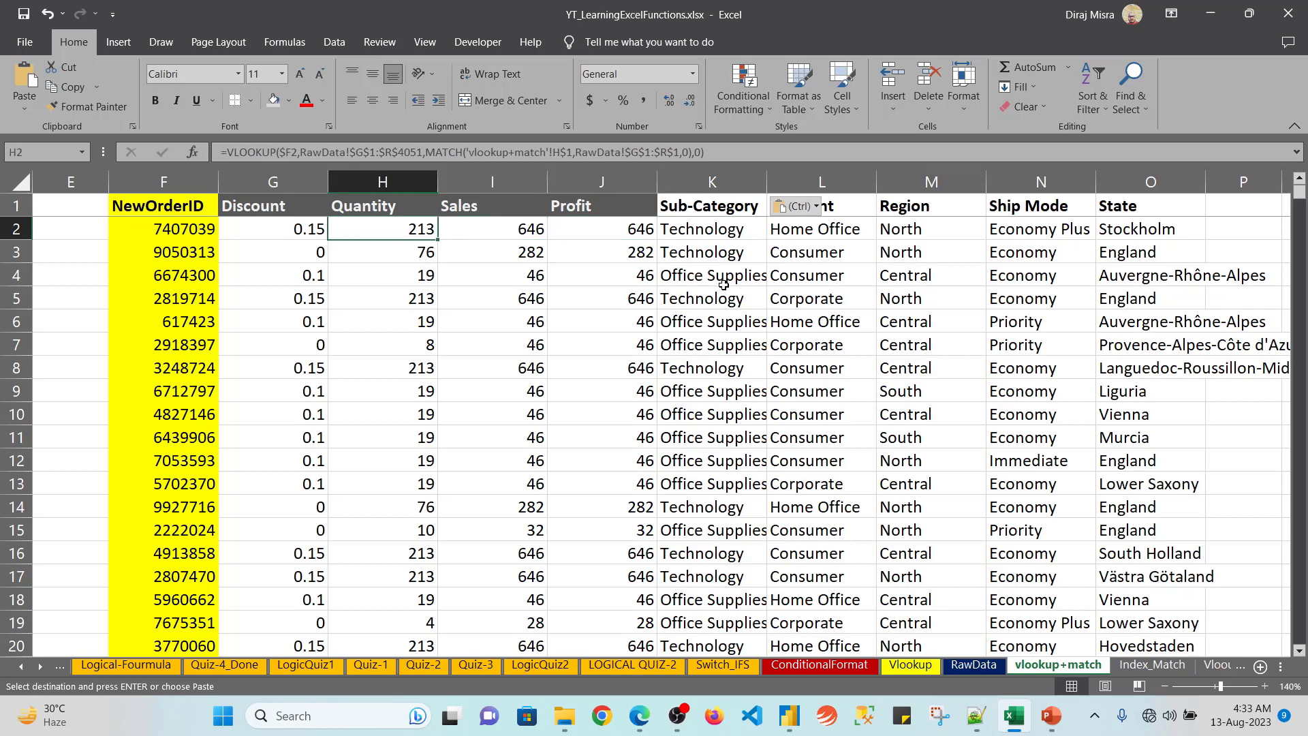
key("ctrl")
key("Escape")
key("Left")
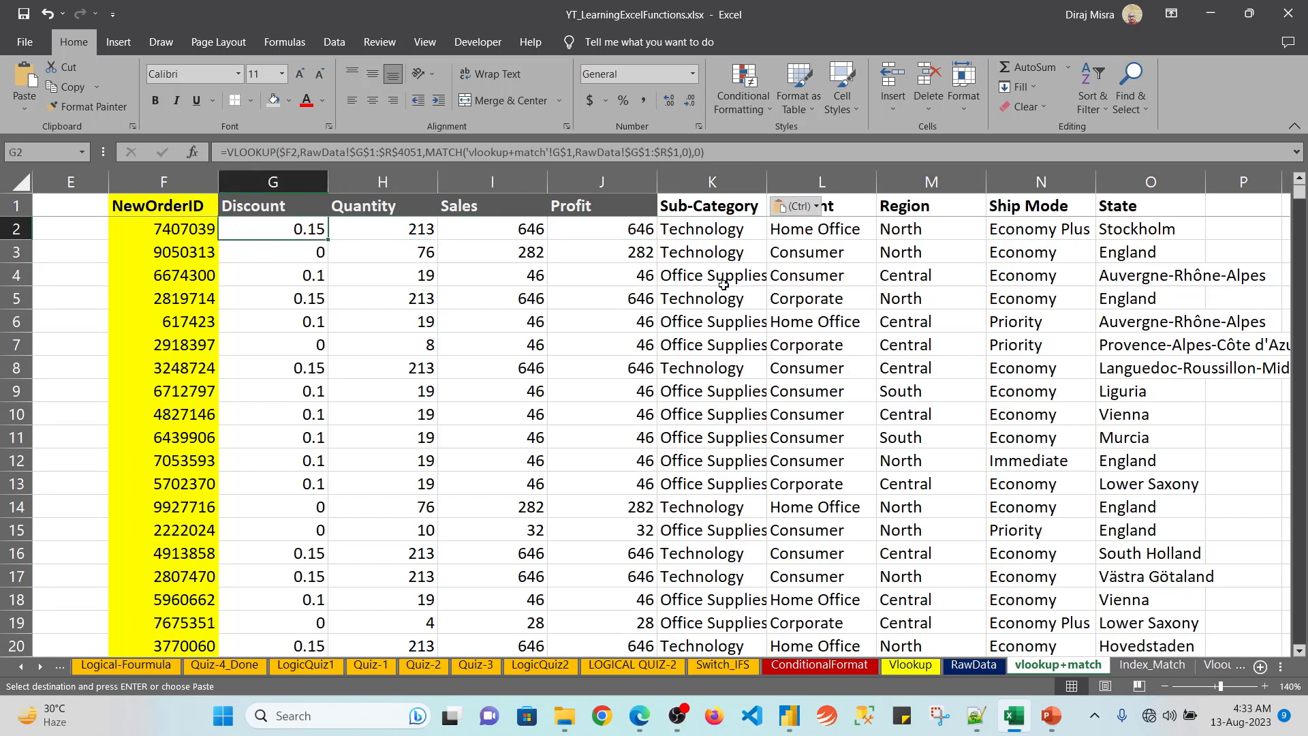
Step: Clear all lookup formulas under the Discount through State headers in G2:O4051 and return to cell G2
key("ctrl+shift+Right")
key("ctrl+shift+Down")
key("Delete")
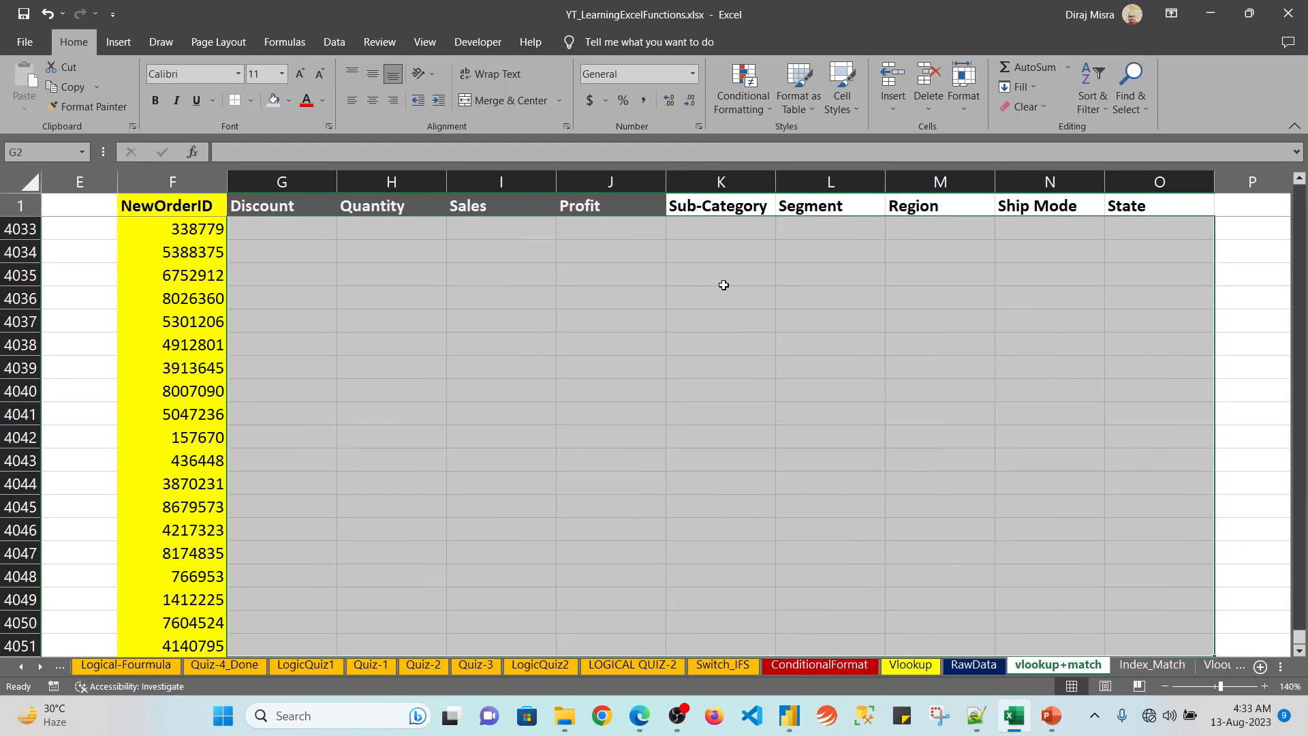
key("ctrl+Up")
key("Left")
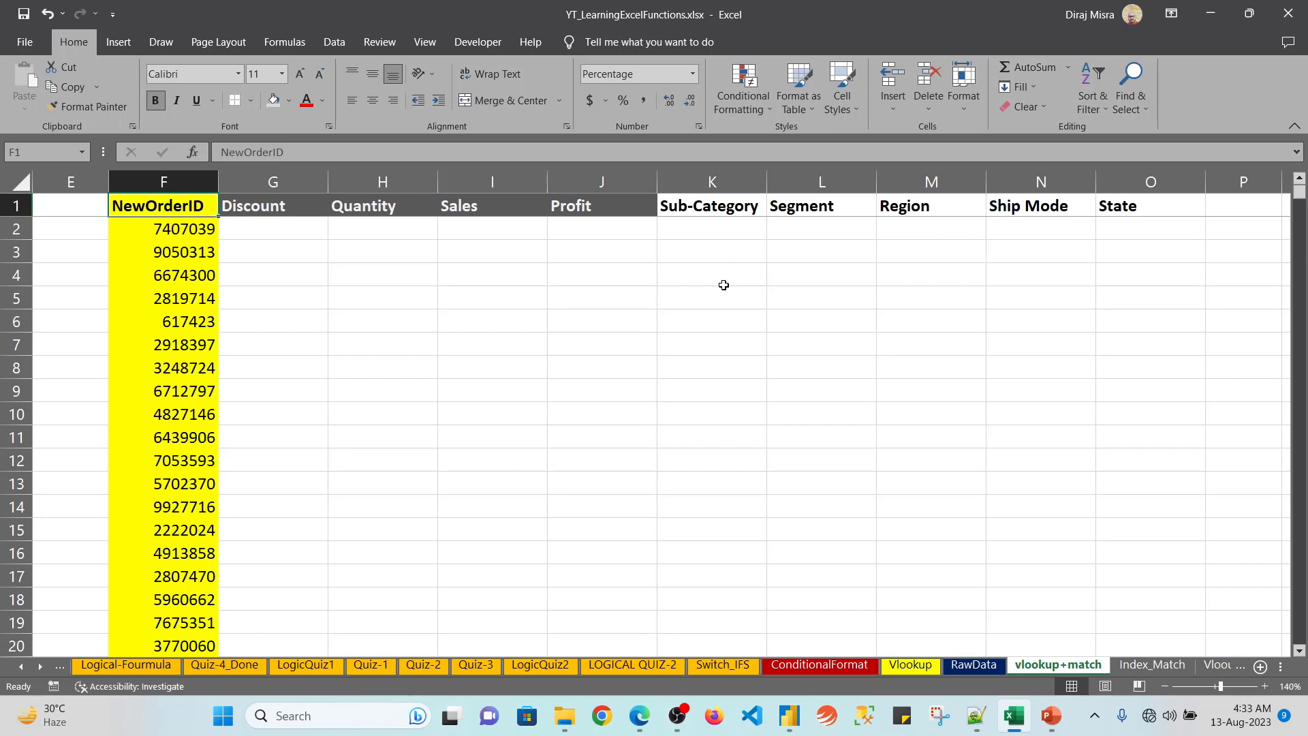
key("Down")
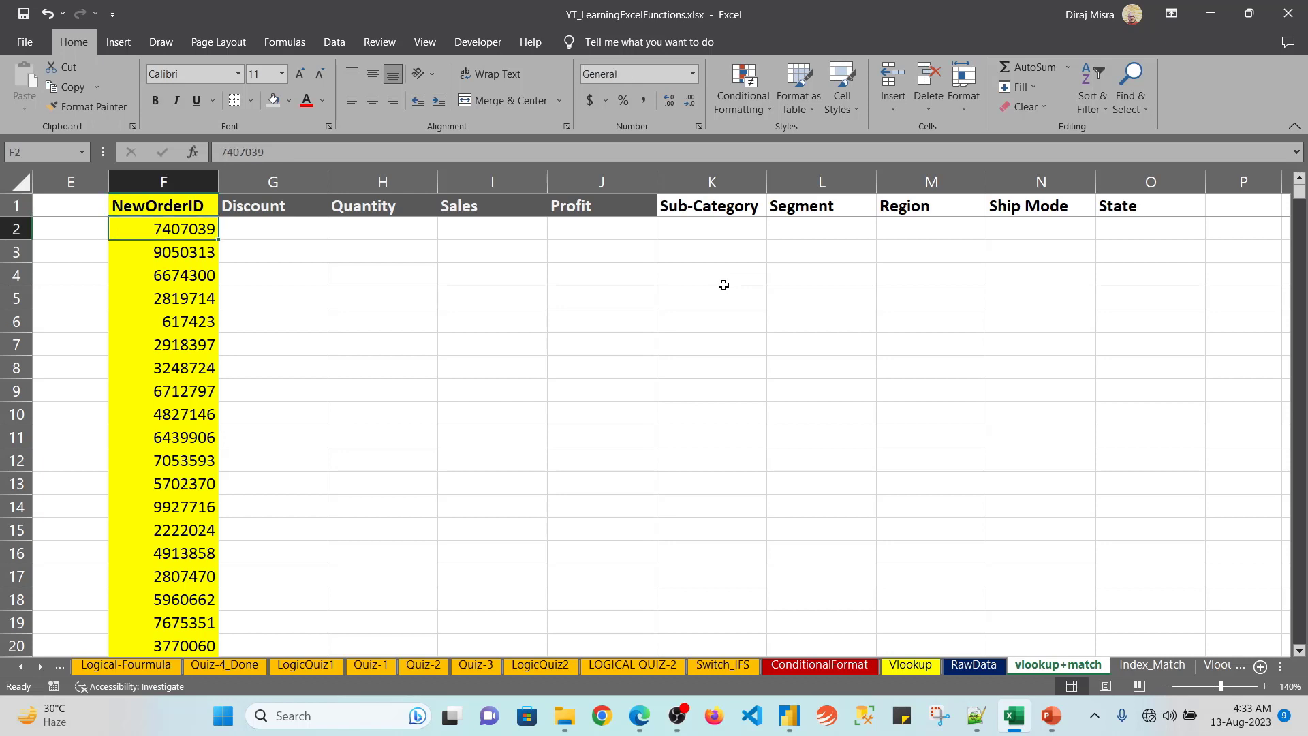
key("Right")
type("=ind")
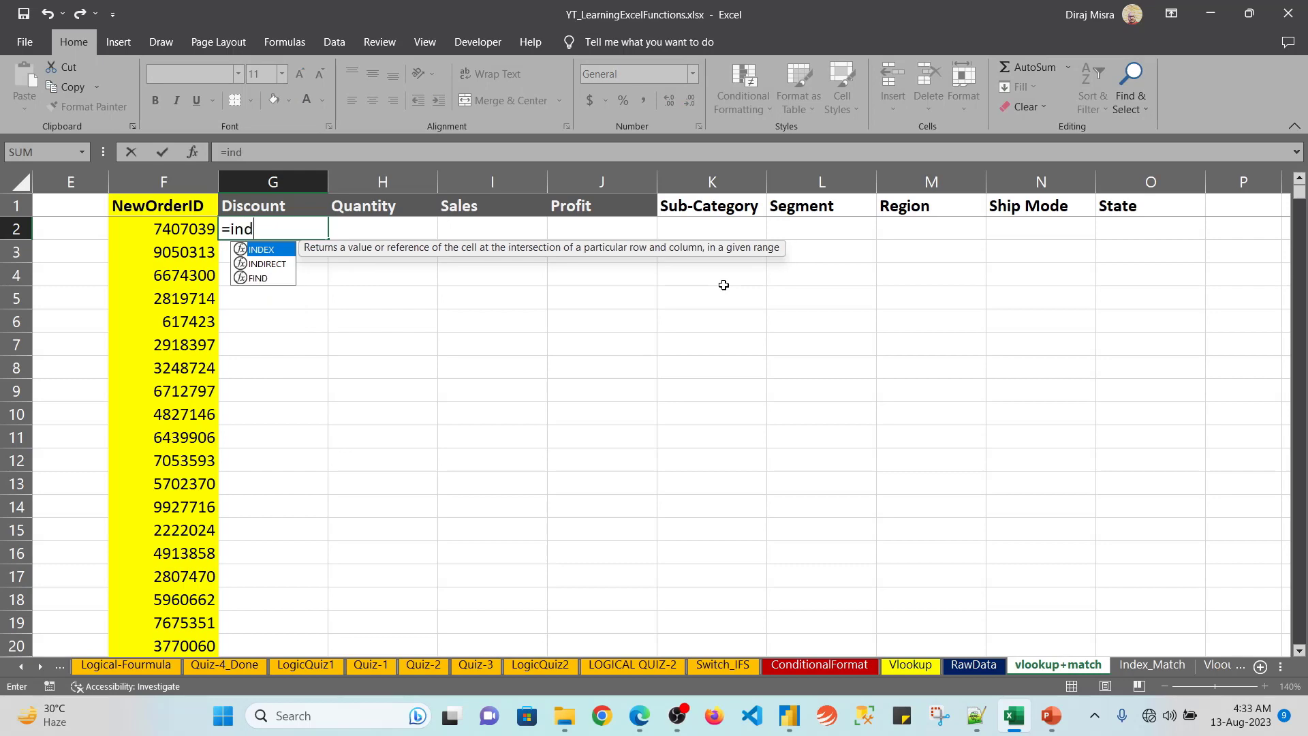
key("Tab")
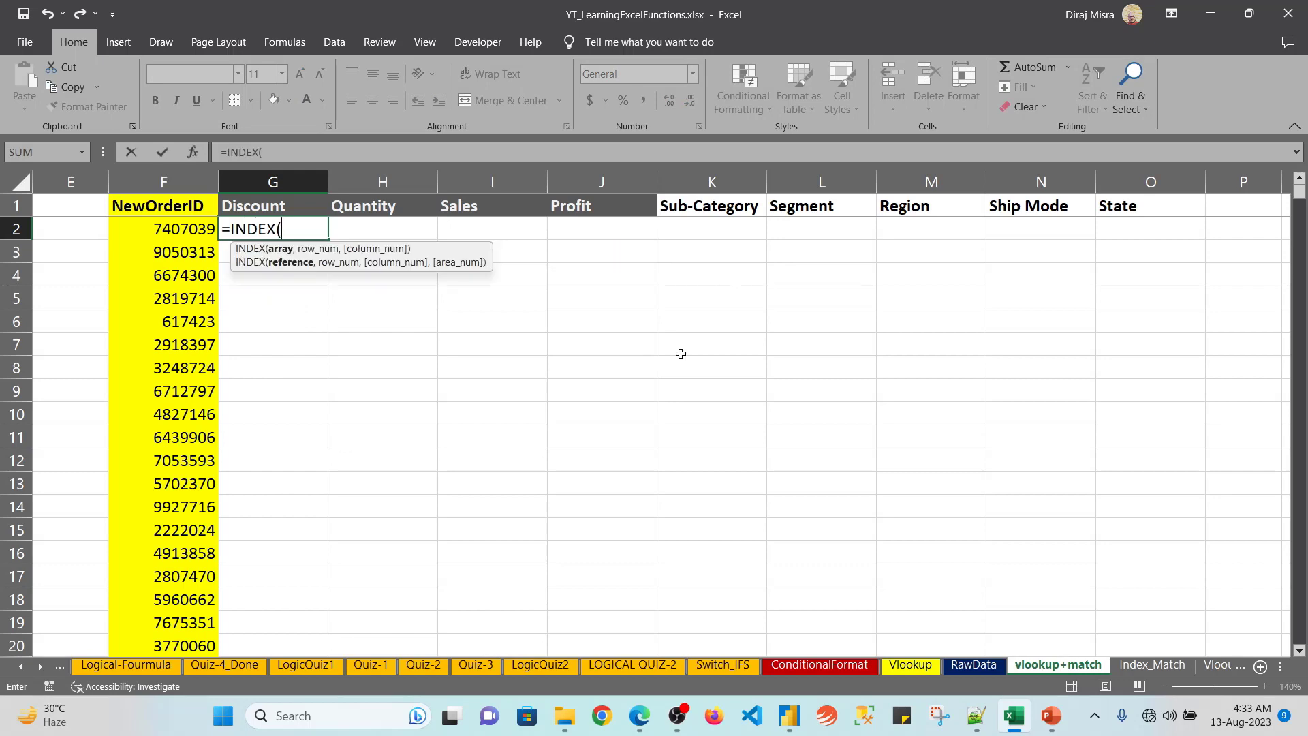
left_click(975, 665)
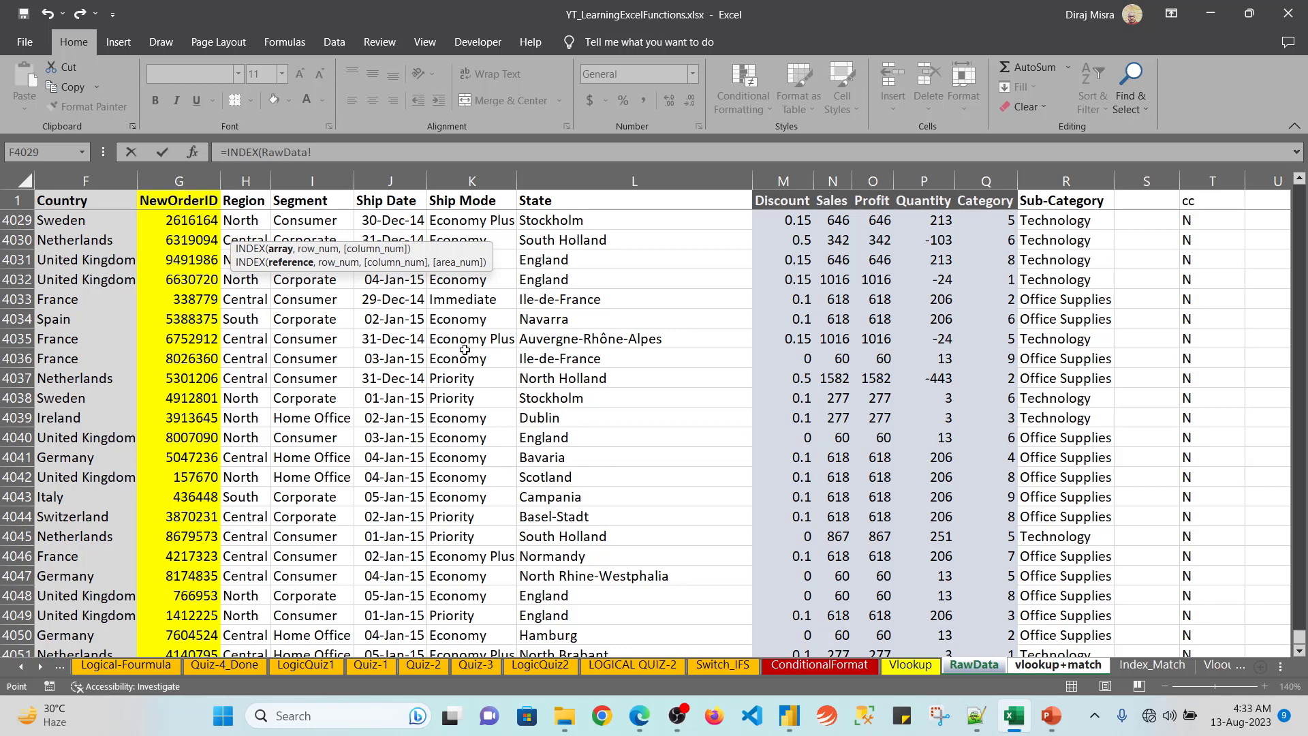
key("ctrl+Left")
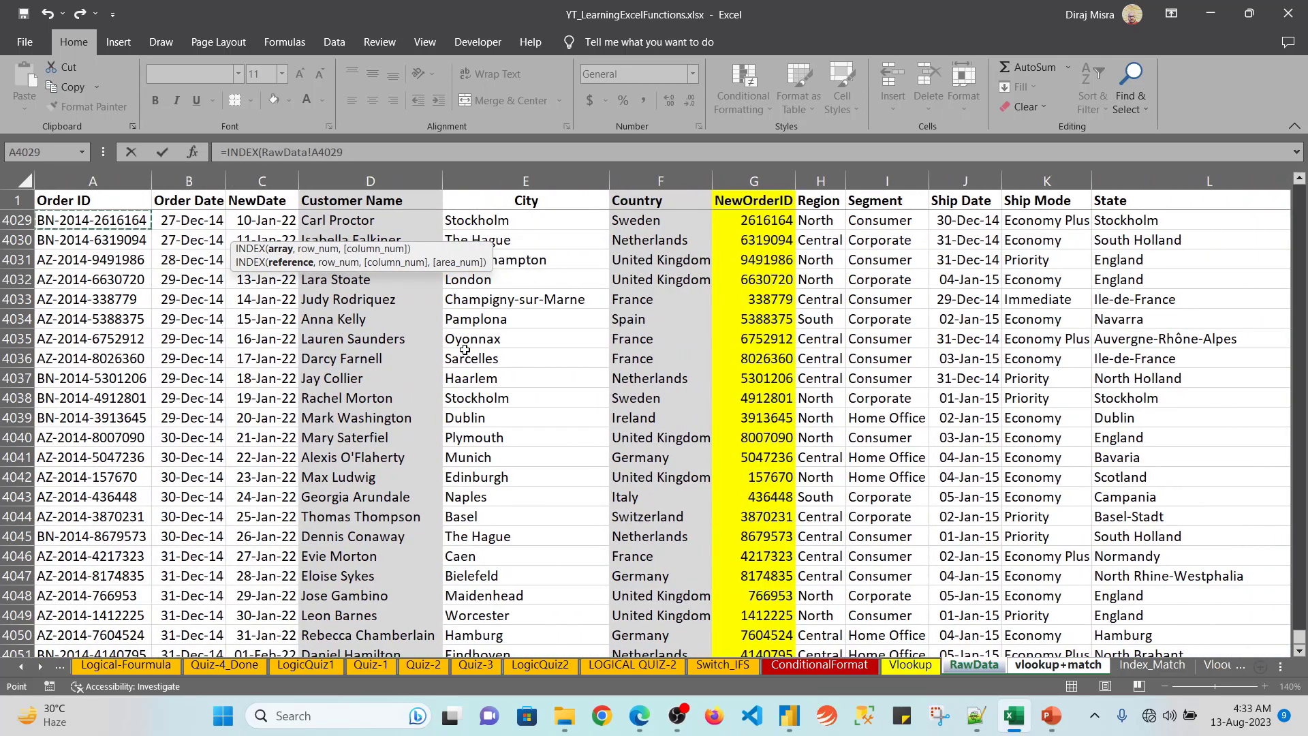
key("Up")
key("Up")
key("ctrl+Up")
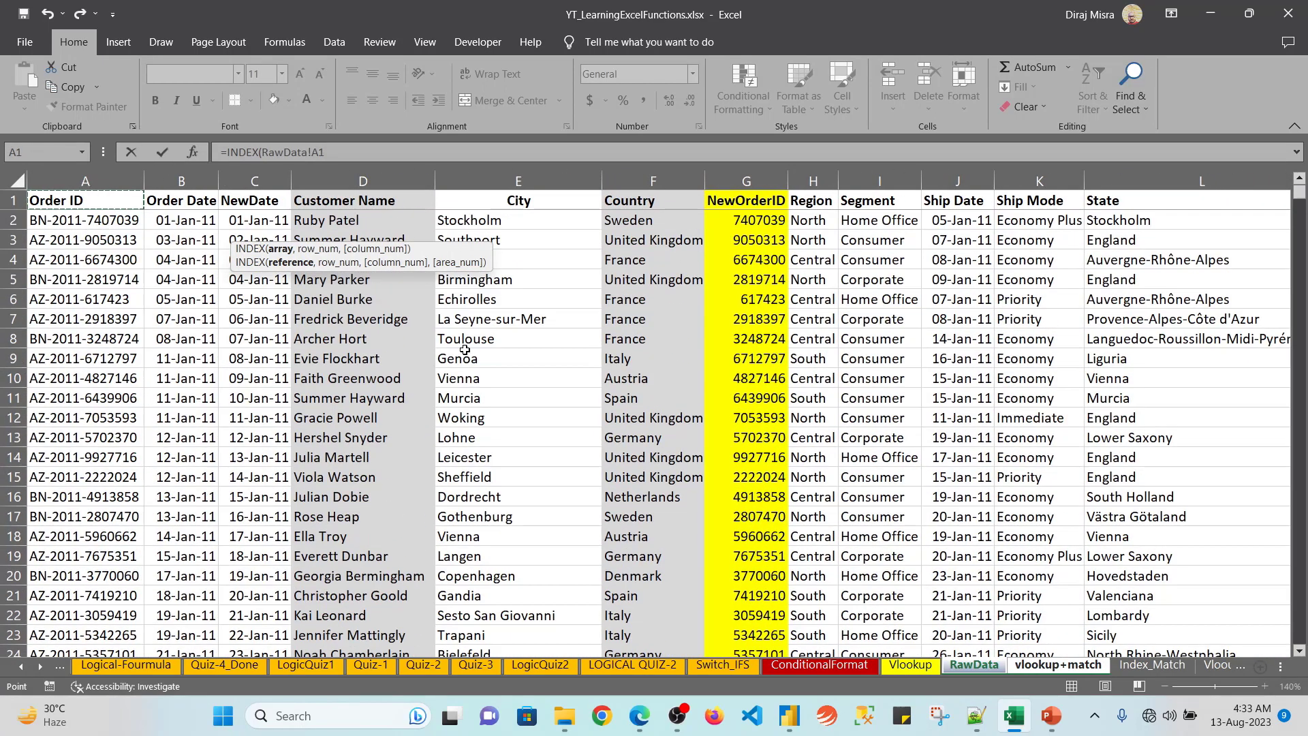
key("ctrl+a")
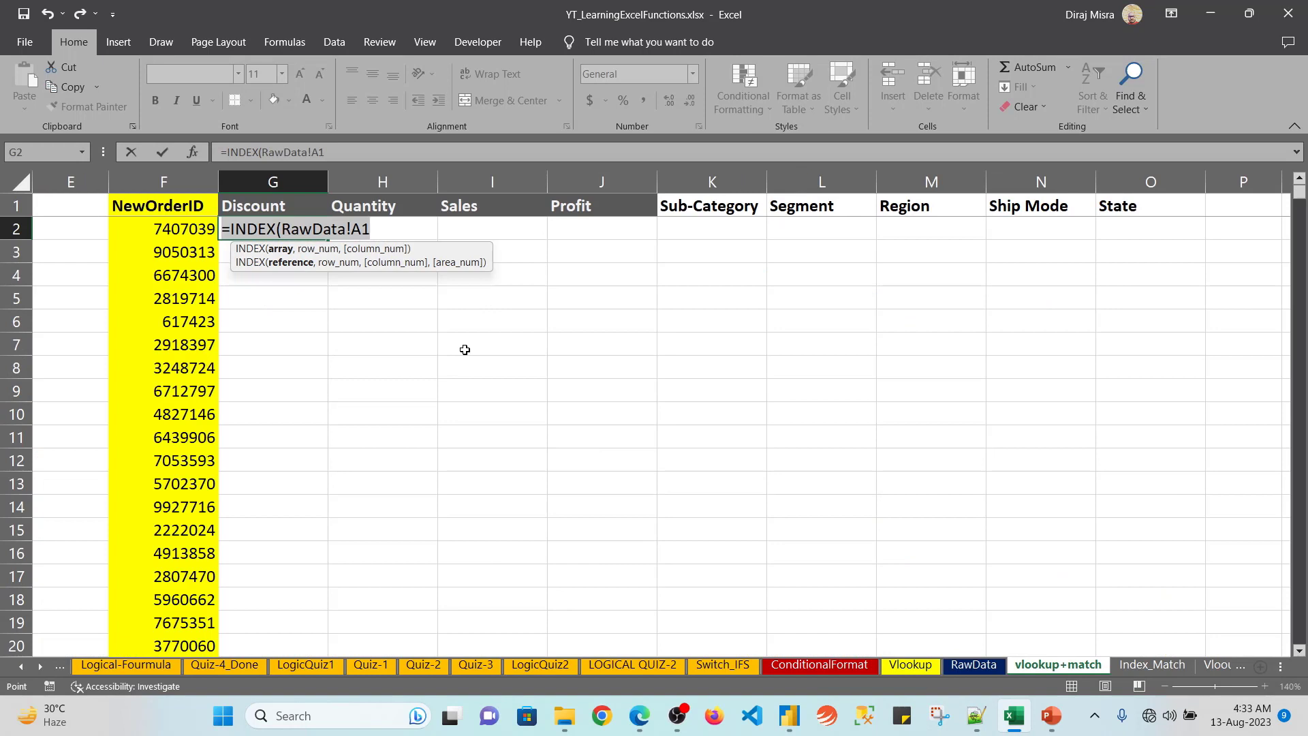
key("Left")
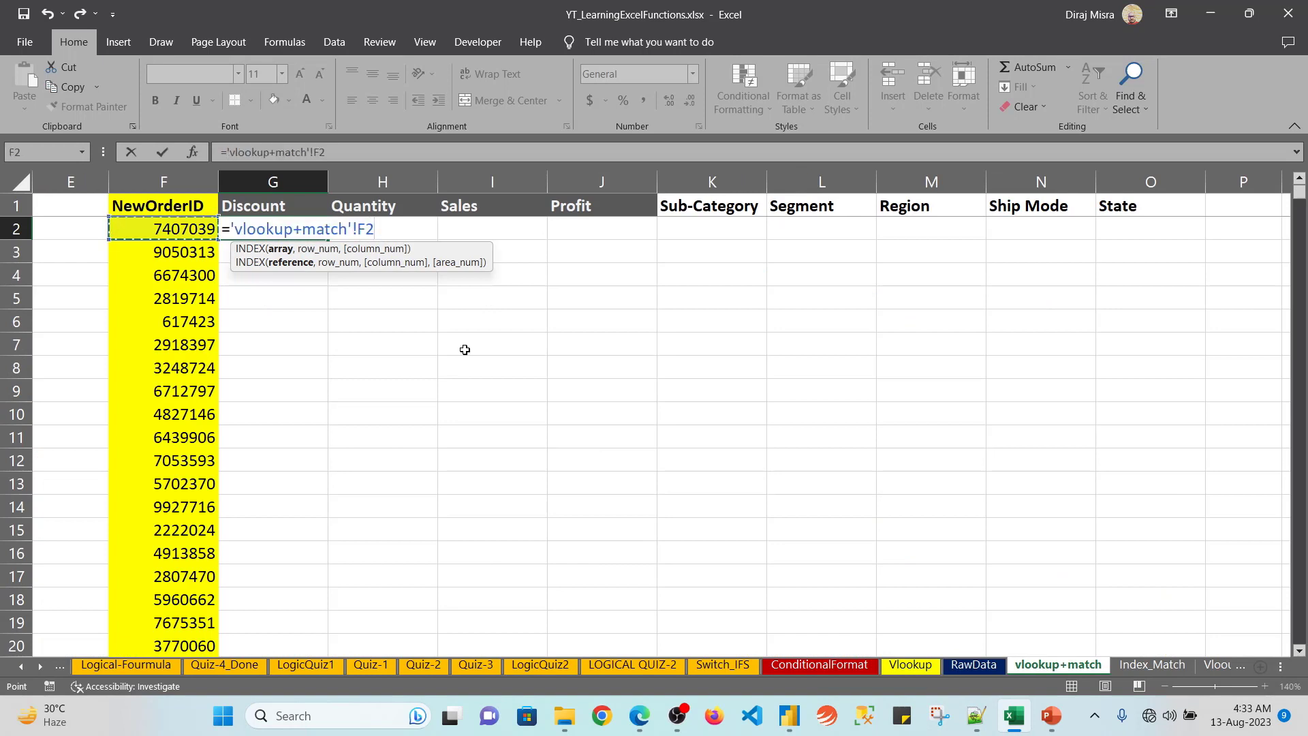
key("Escape")
Step: Start an INDEX formula in G2 with the absolute range RawData!$A$1:$R$4051 as its array
type("=ind")
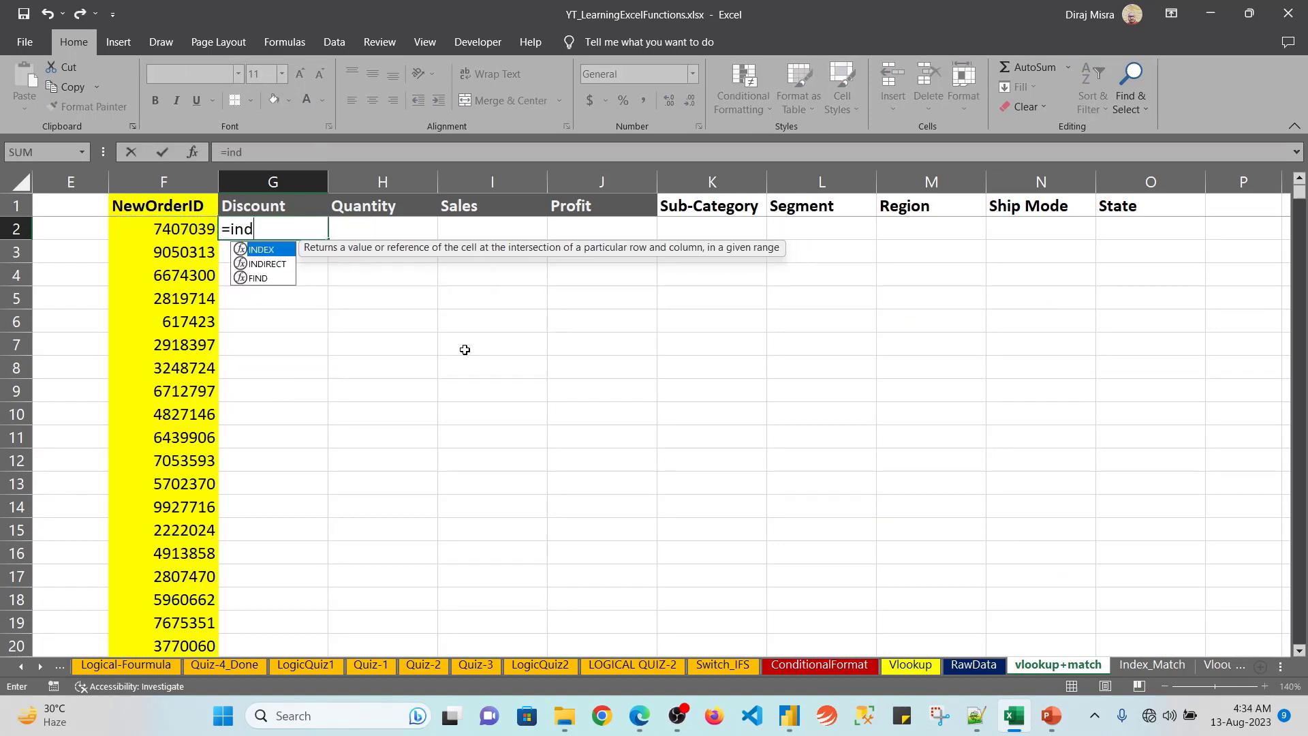
key("Tab")
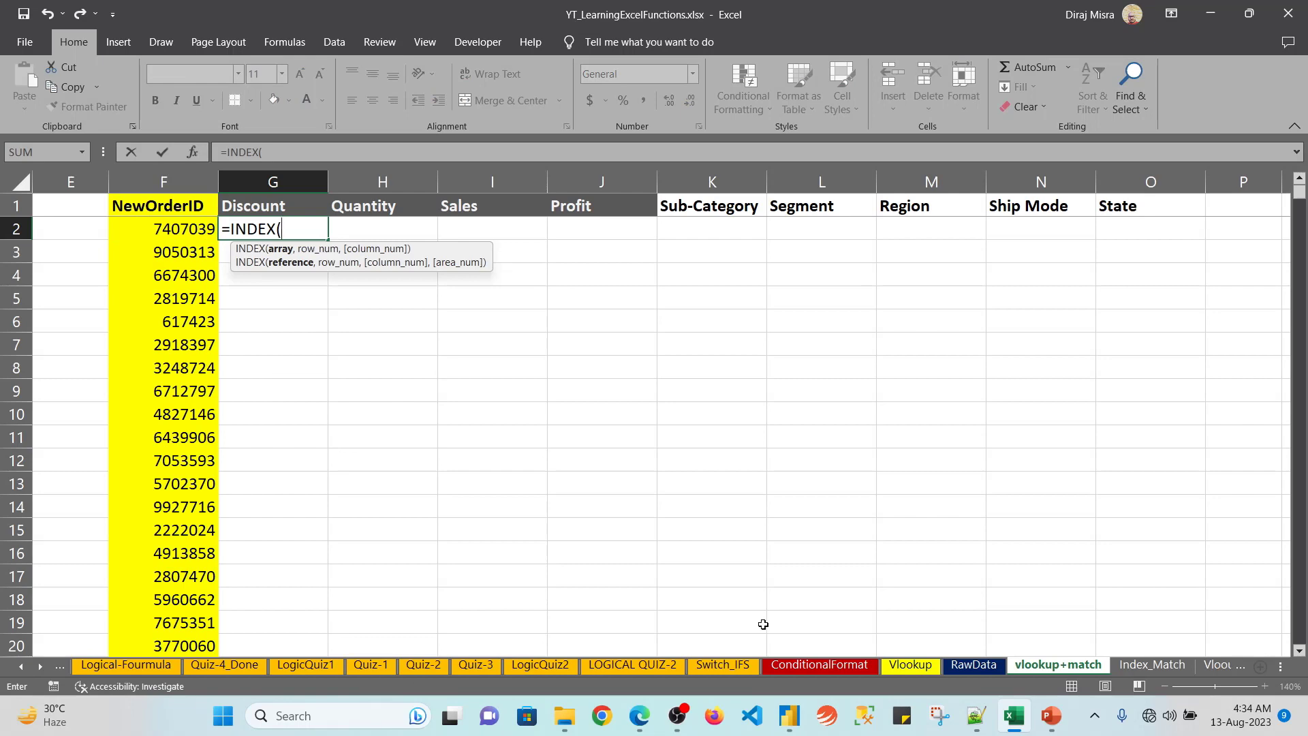
left_click(957, 669)
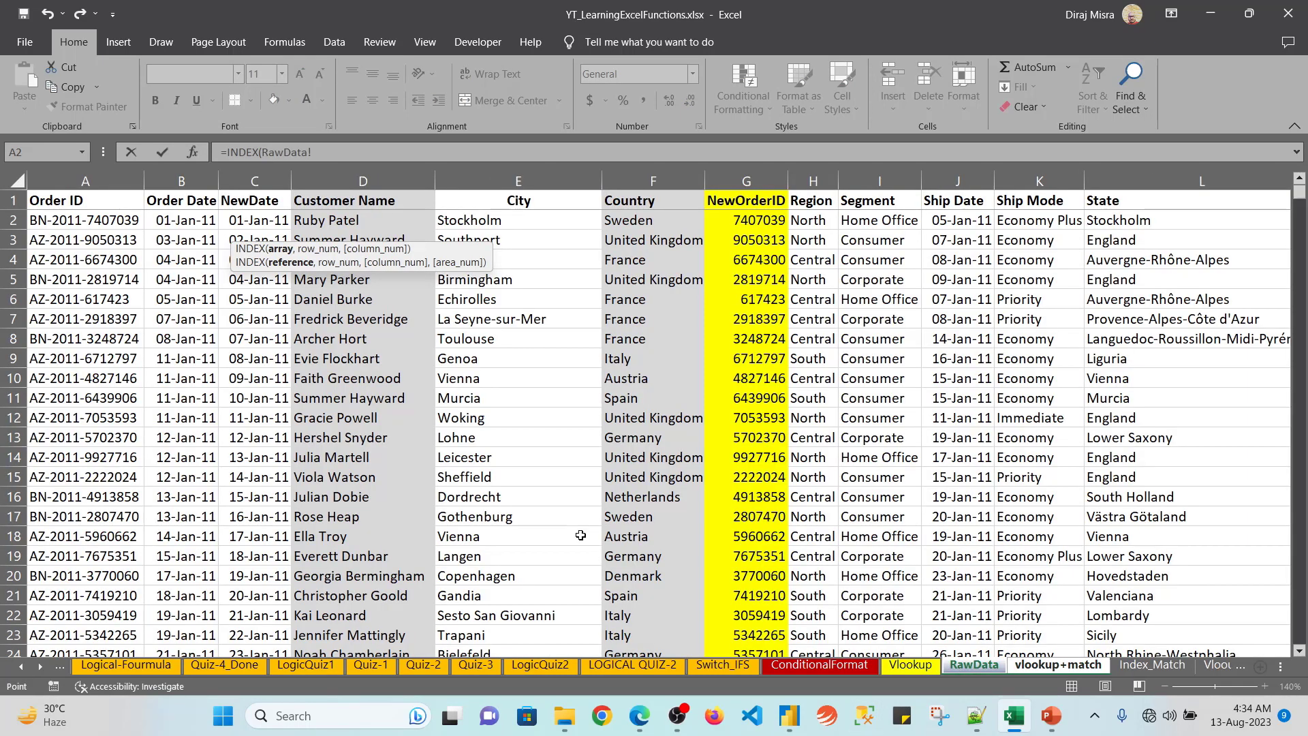
key("Left")
key("Up")
key("ctrl+shift+Right")
key("ctrl+shift+Down")
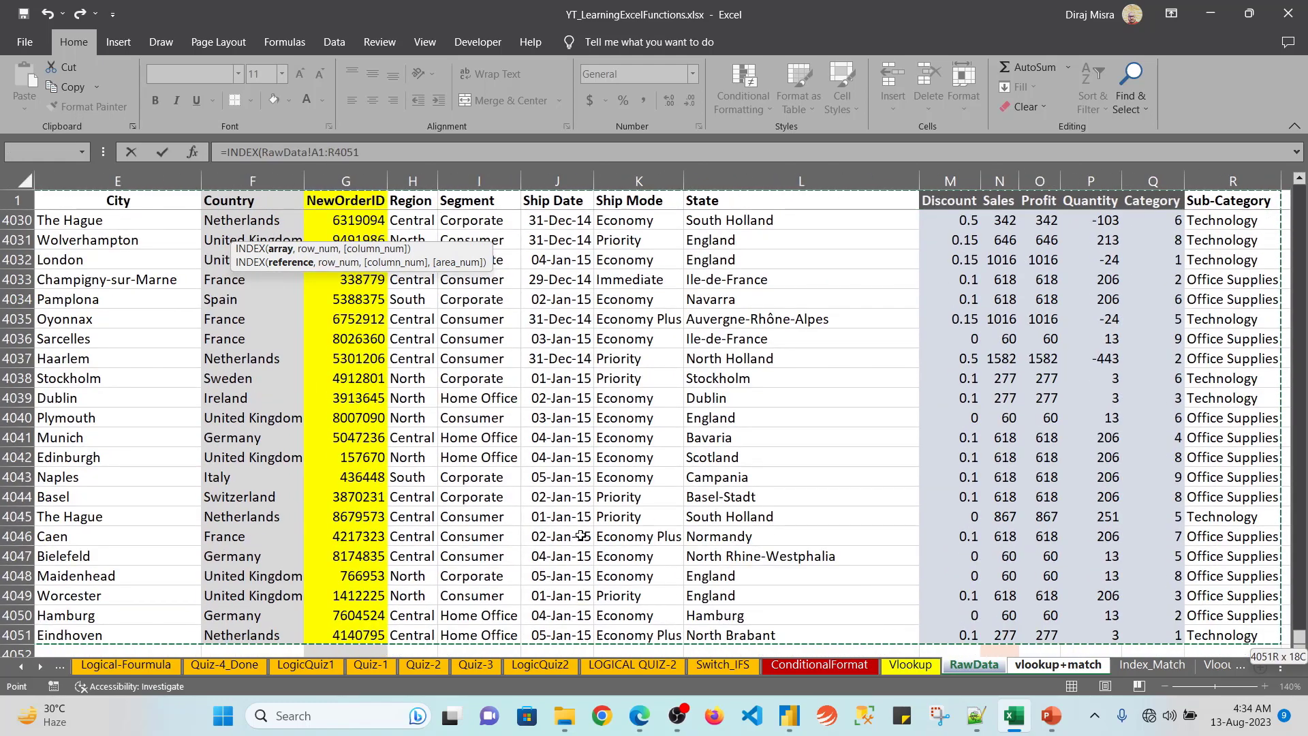
key("F4")
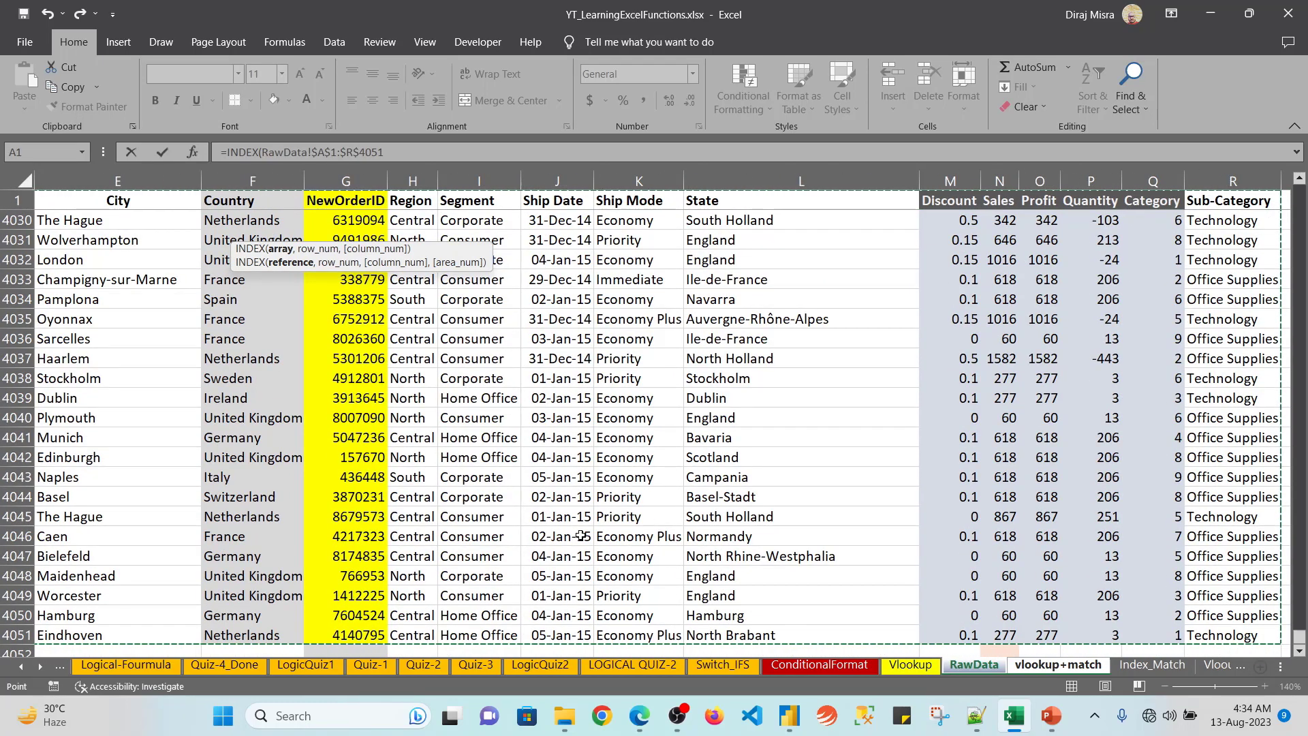
type(",")
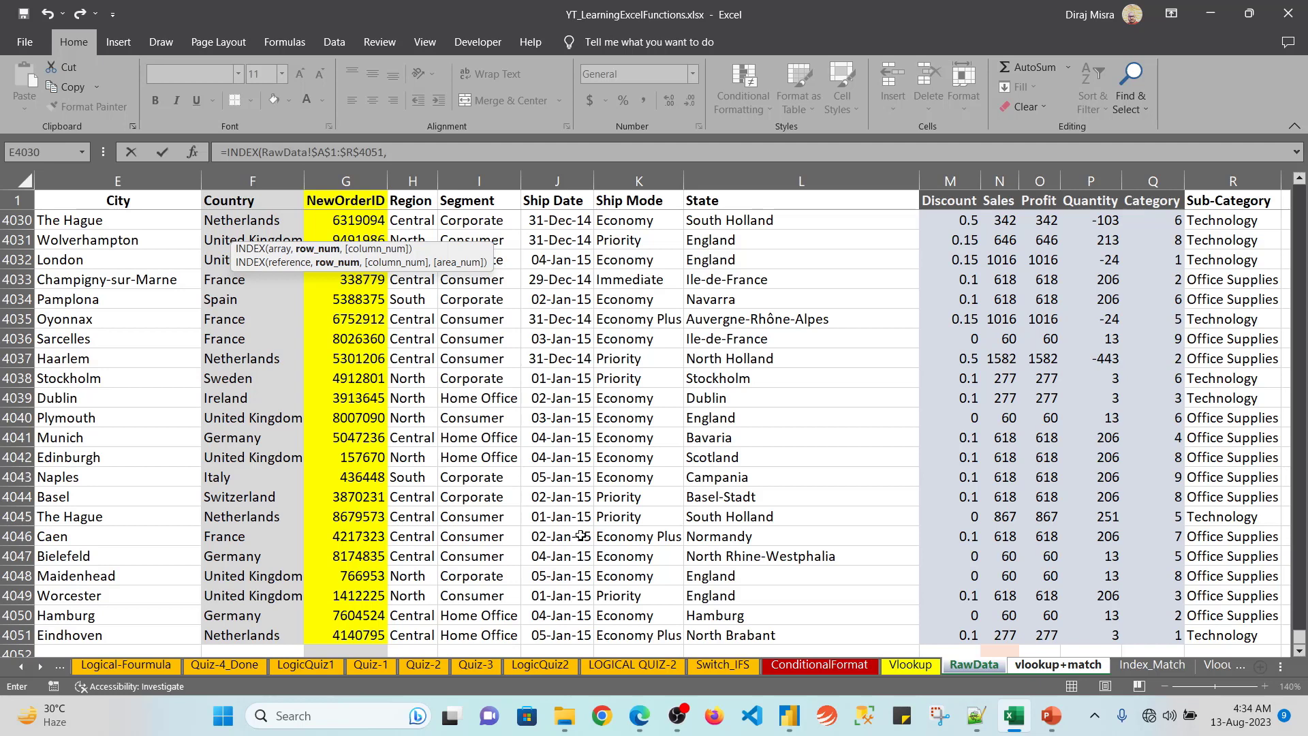
Step: Nest a MATCH function as the row argument, with the column-locked order ID cell 'vlookup+match'!$F2 as lookup value
type("MATCH(")
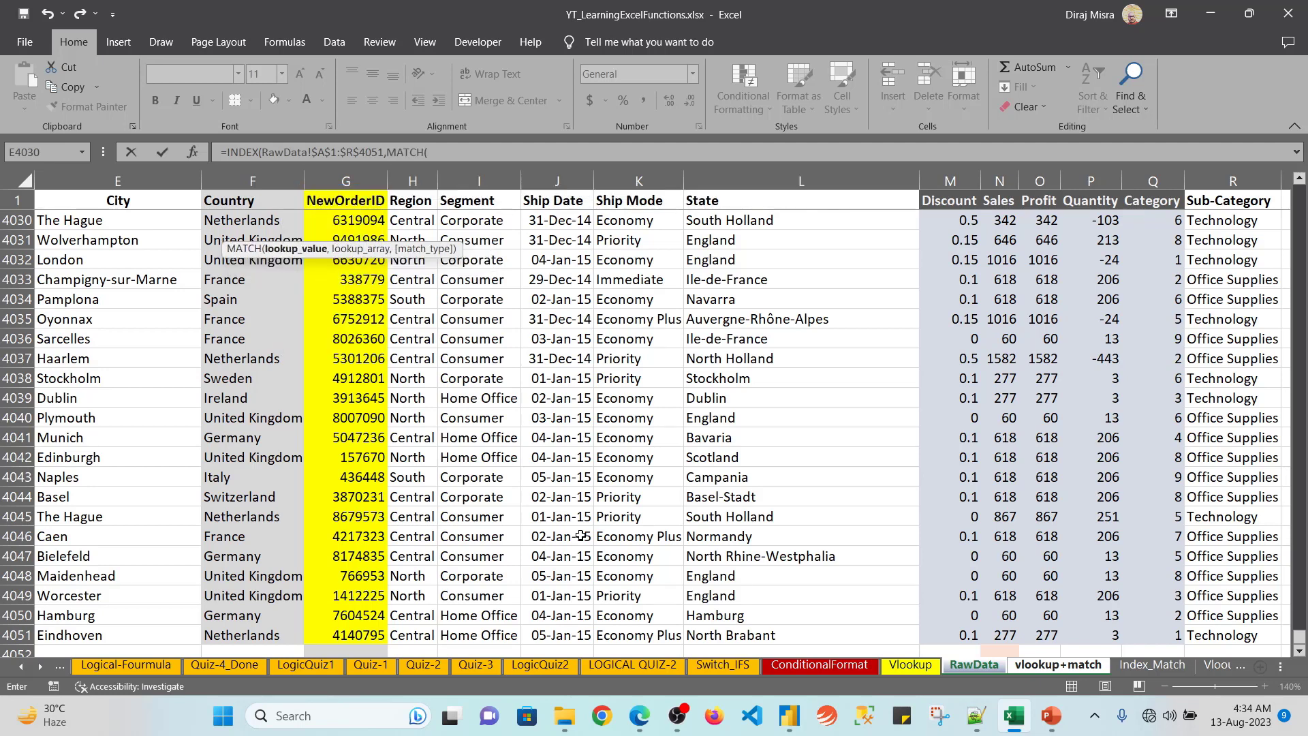
left_click(1052, 668)
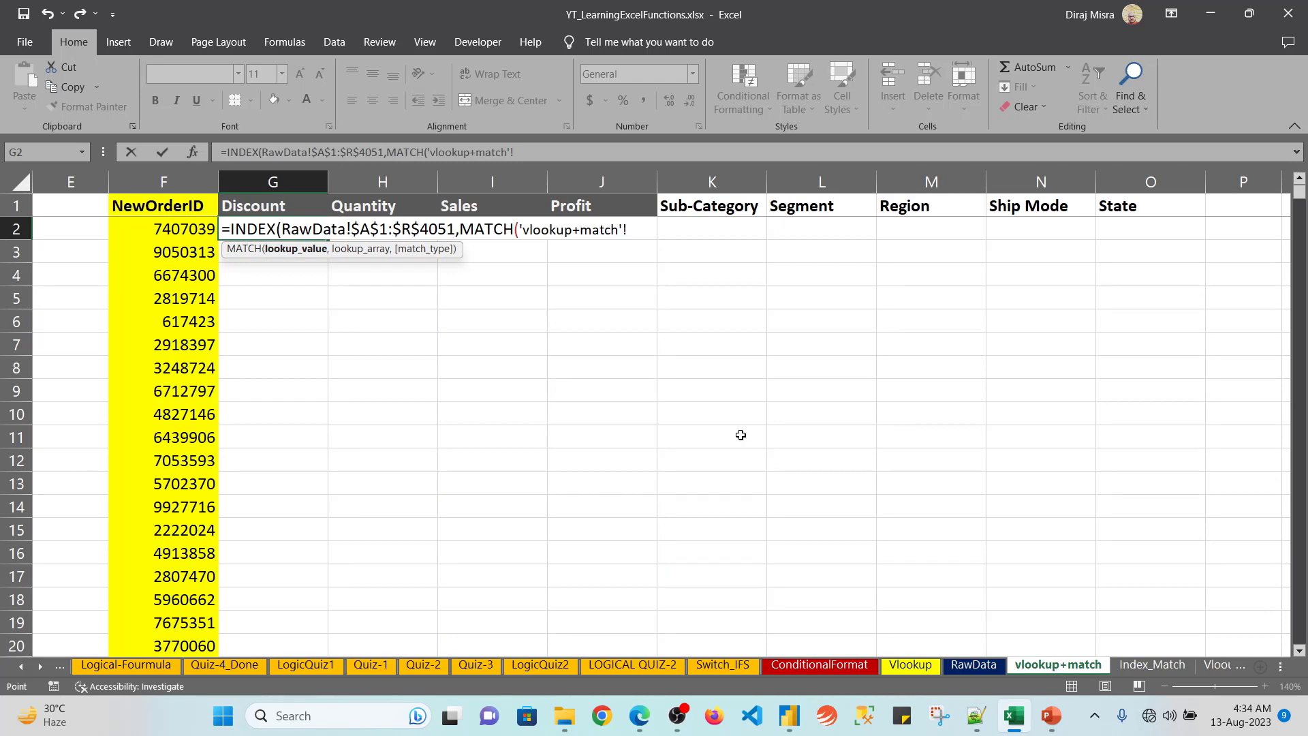
key("Left")
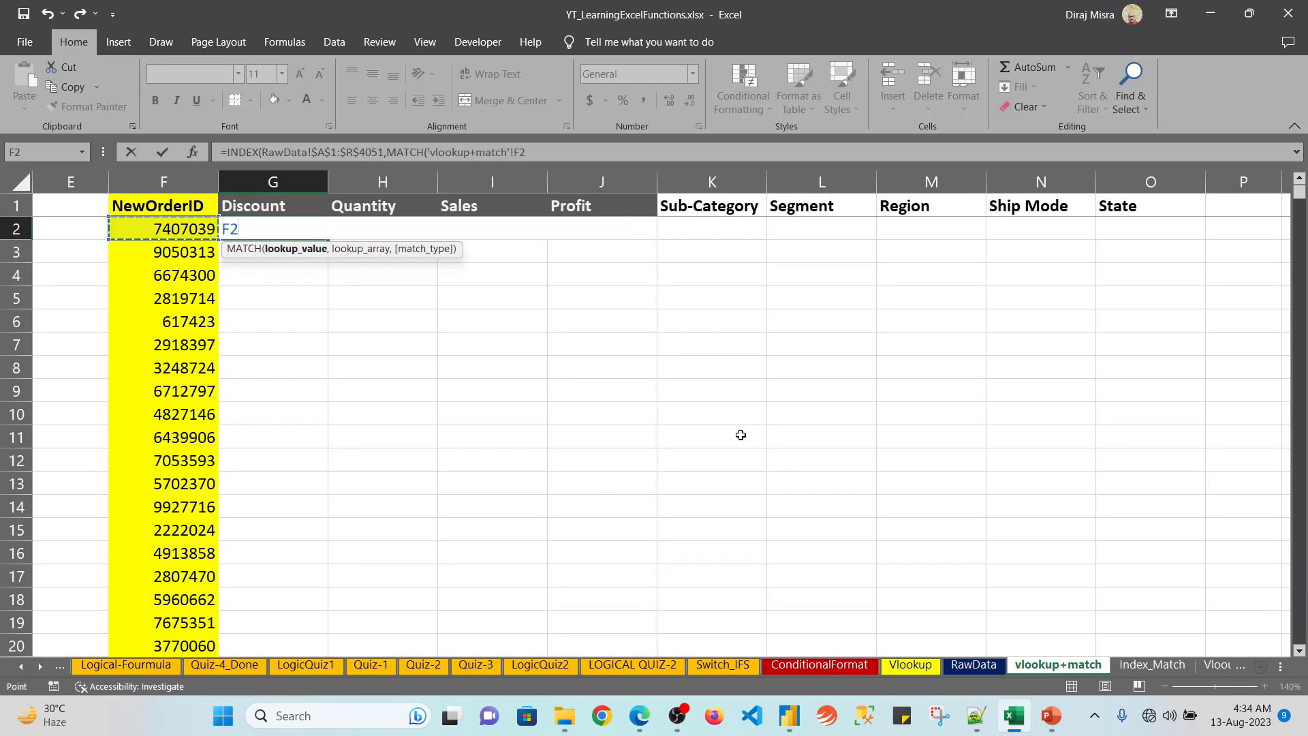
key("F4")
key("F4")
key("F4")
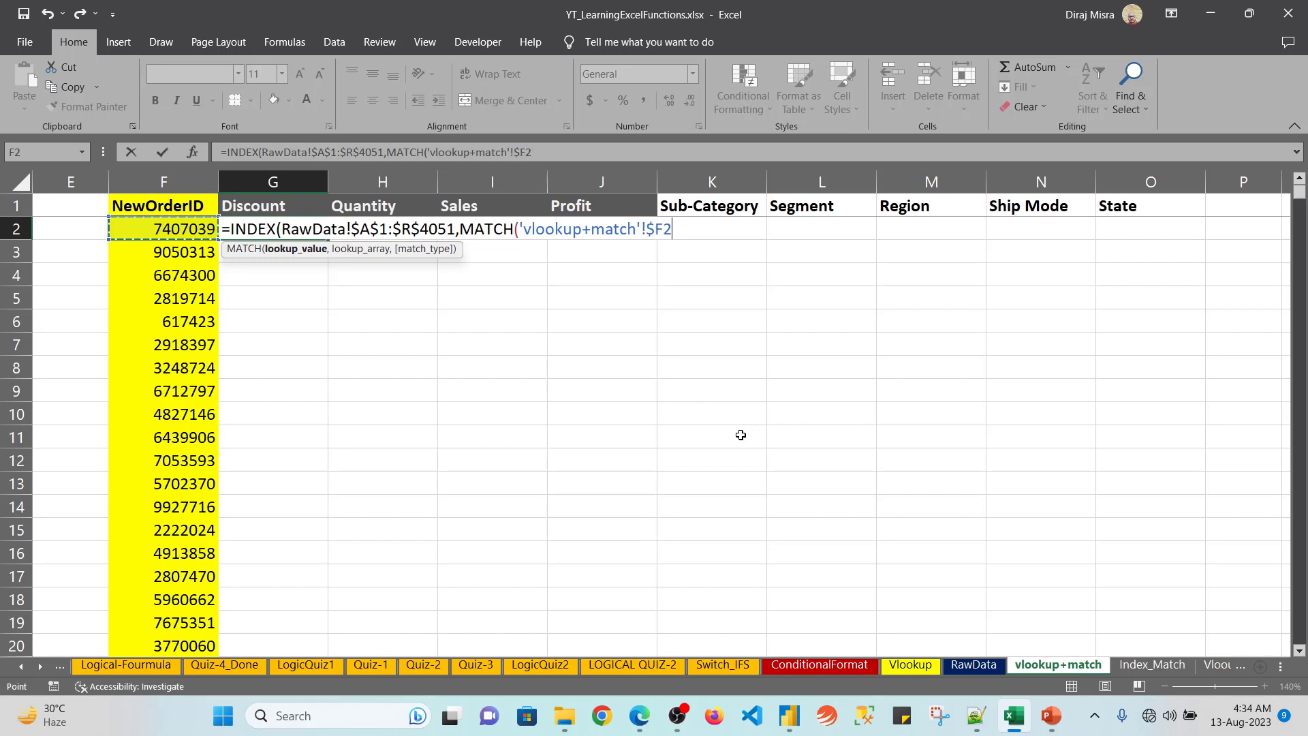
Step: Complete the row MATCH with the NewOrderID column RawData!$G$1:$G$4051 as lookup array and 0 for exact match
type(",RawData!")
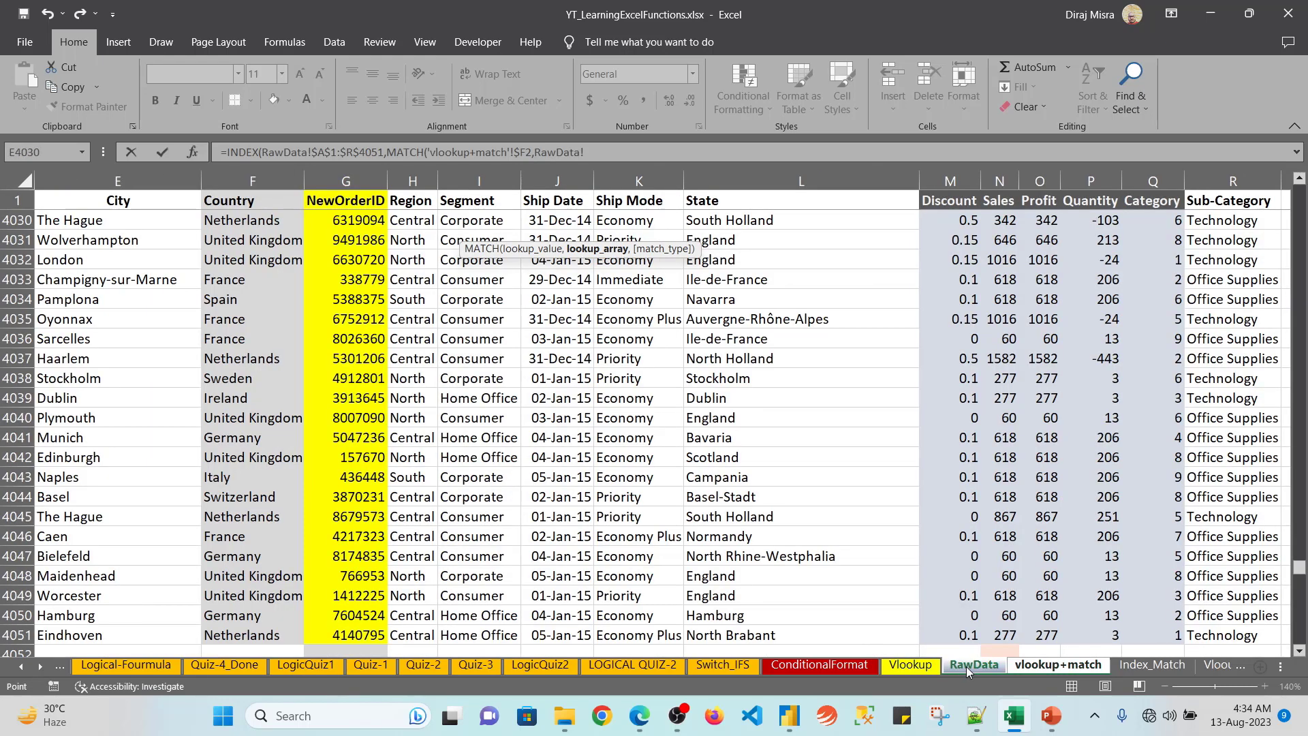
left_click(966, 666)
left_click(349, 199)
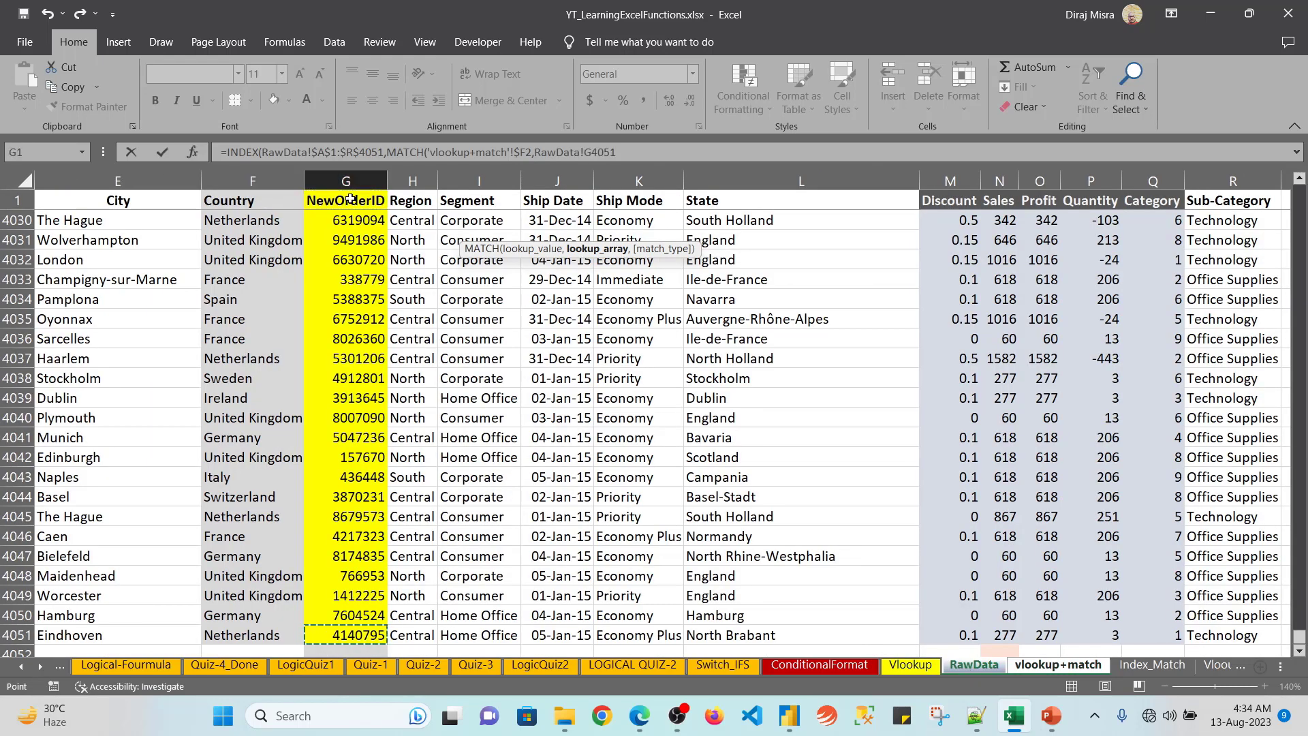
key("ctrl+shift+Down")
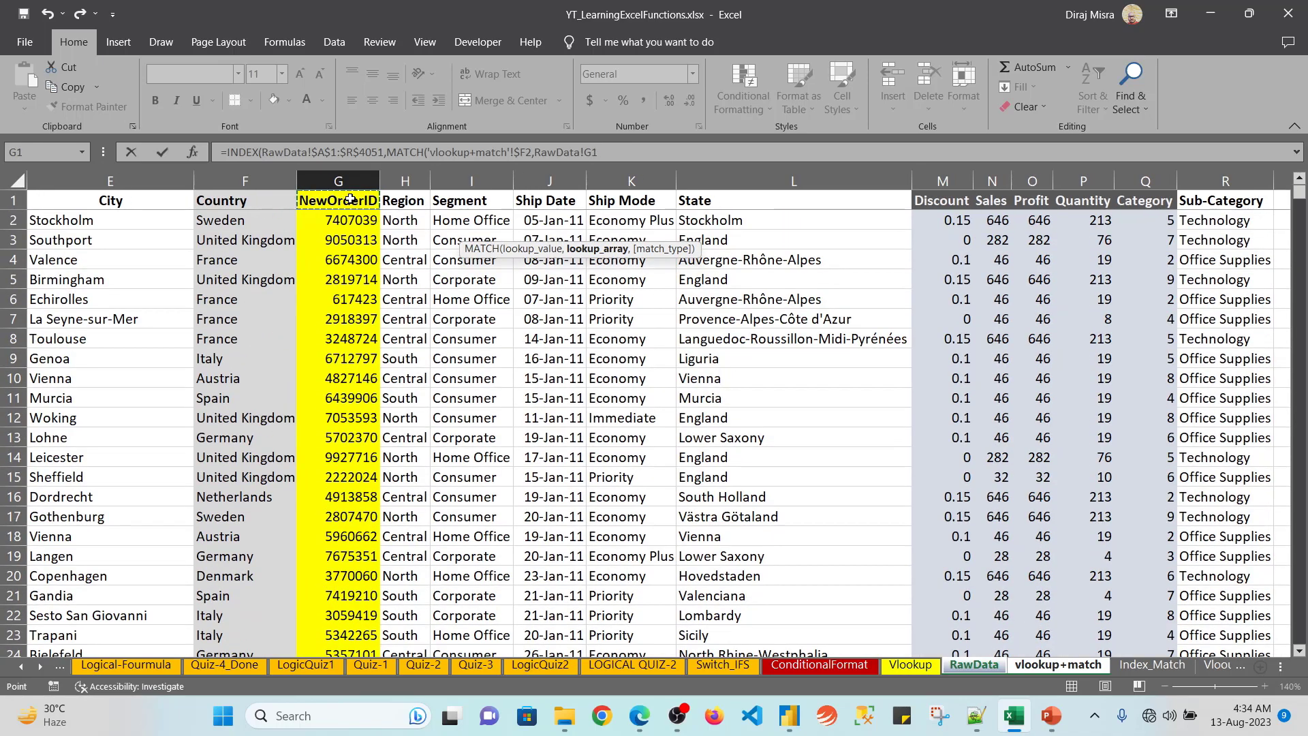
key("F4")
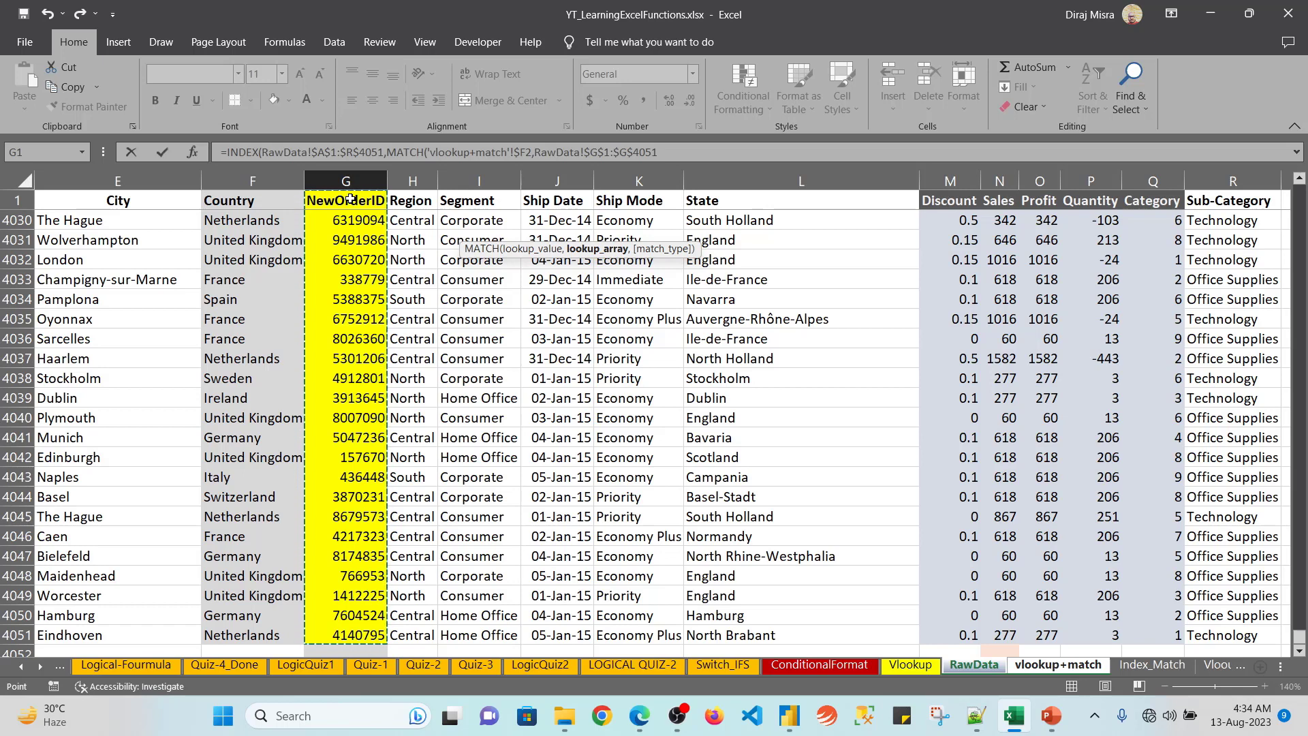
type(",")
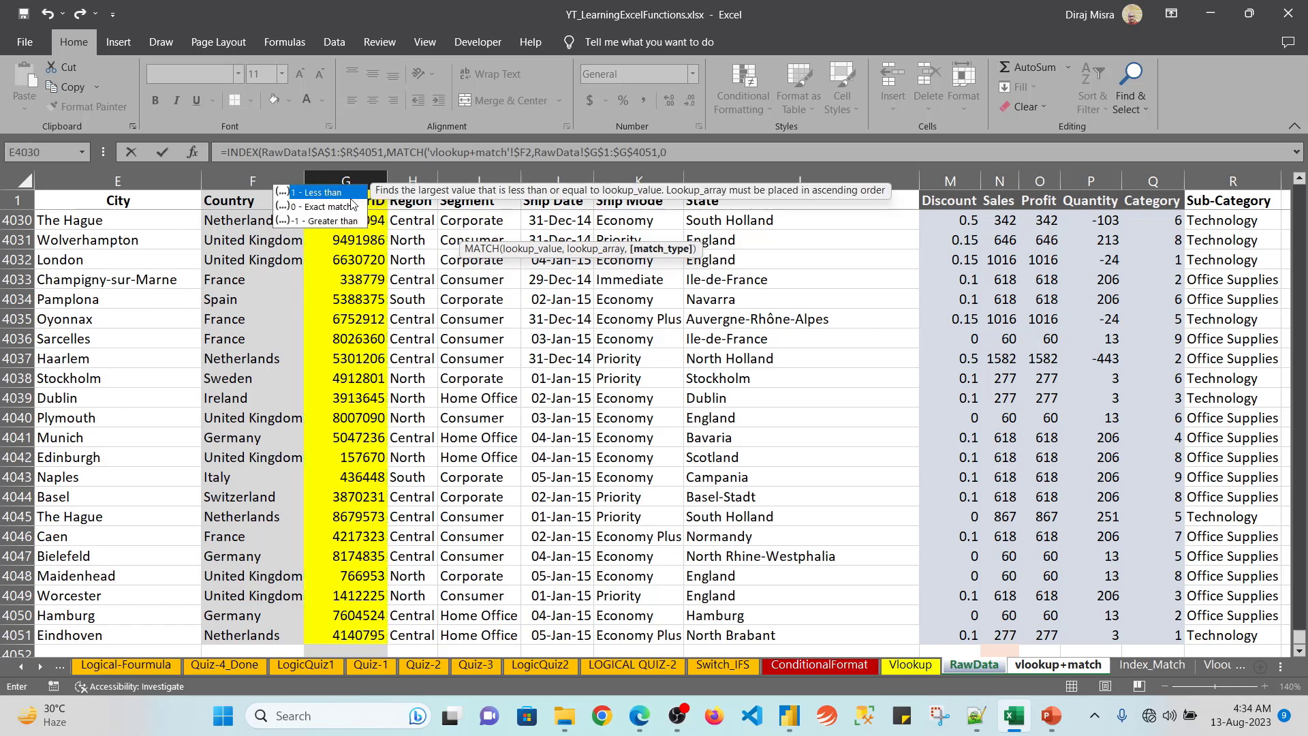
type("0)")
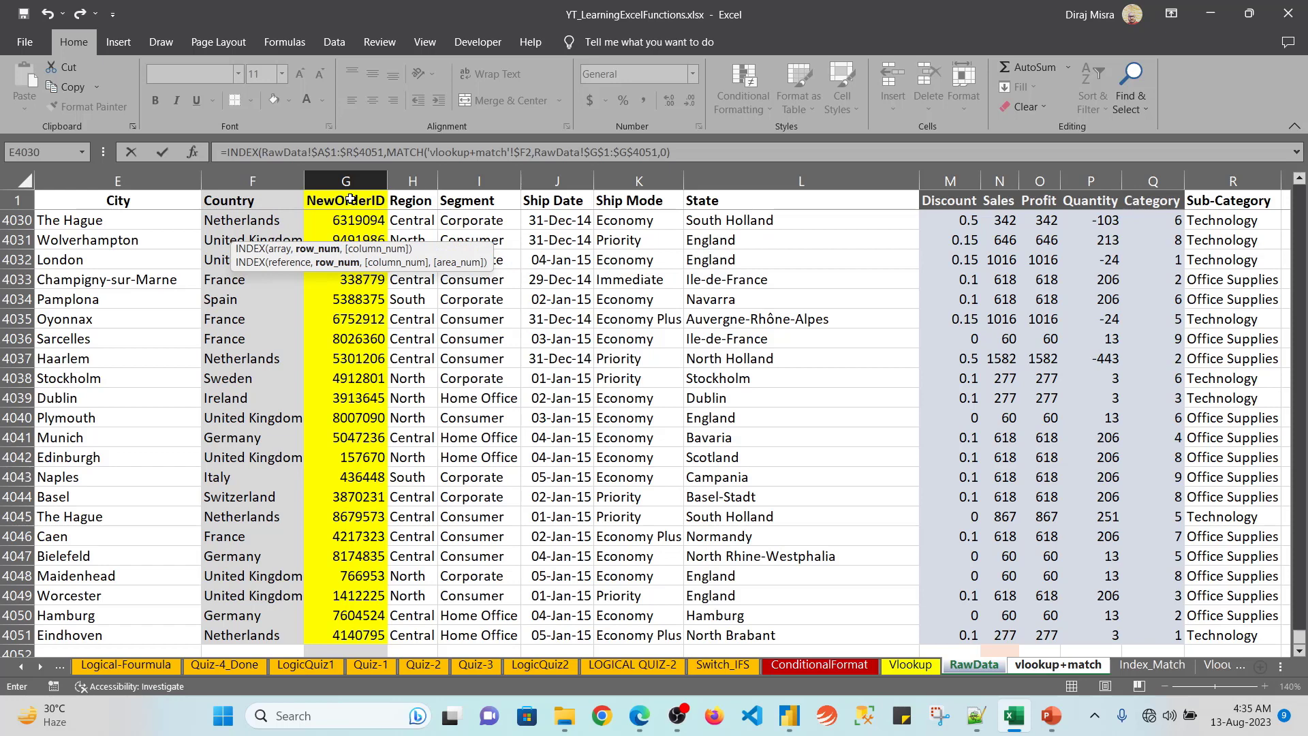
Step: Add the row-locked Discount header reference 'vlookup+match'!G$1 to the INDEX formula's column argument
type(",")
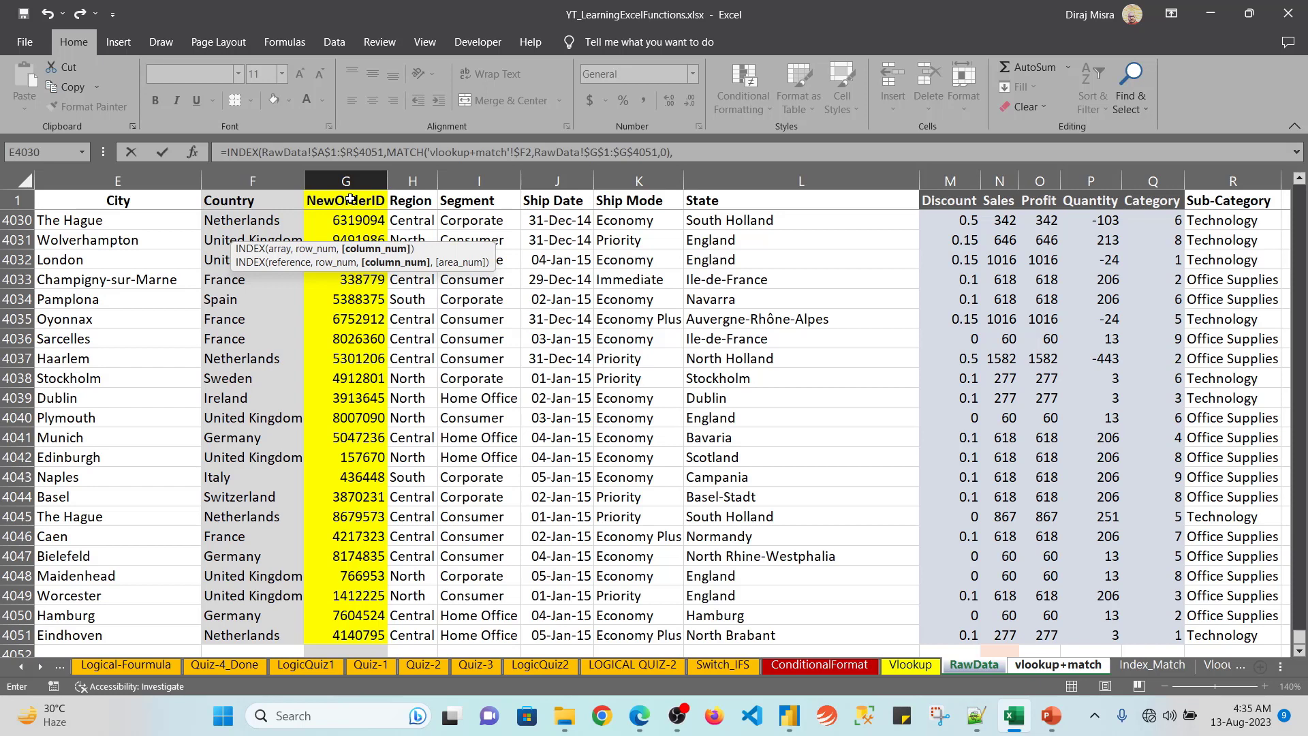
left_click(946, 671)
left_click(1035, 666)
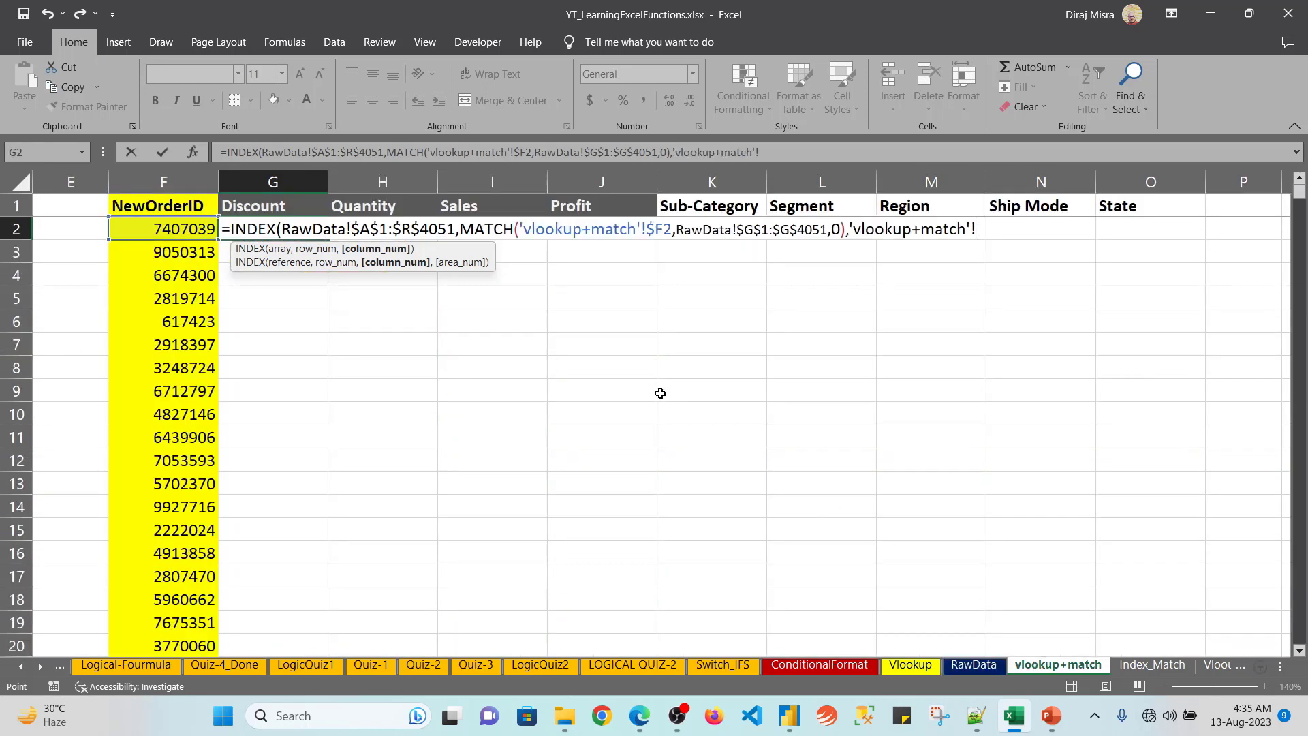
left_click(268, 208)
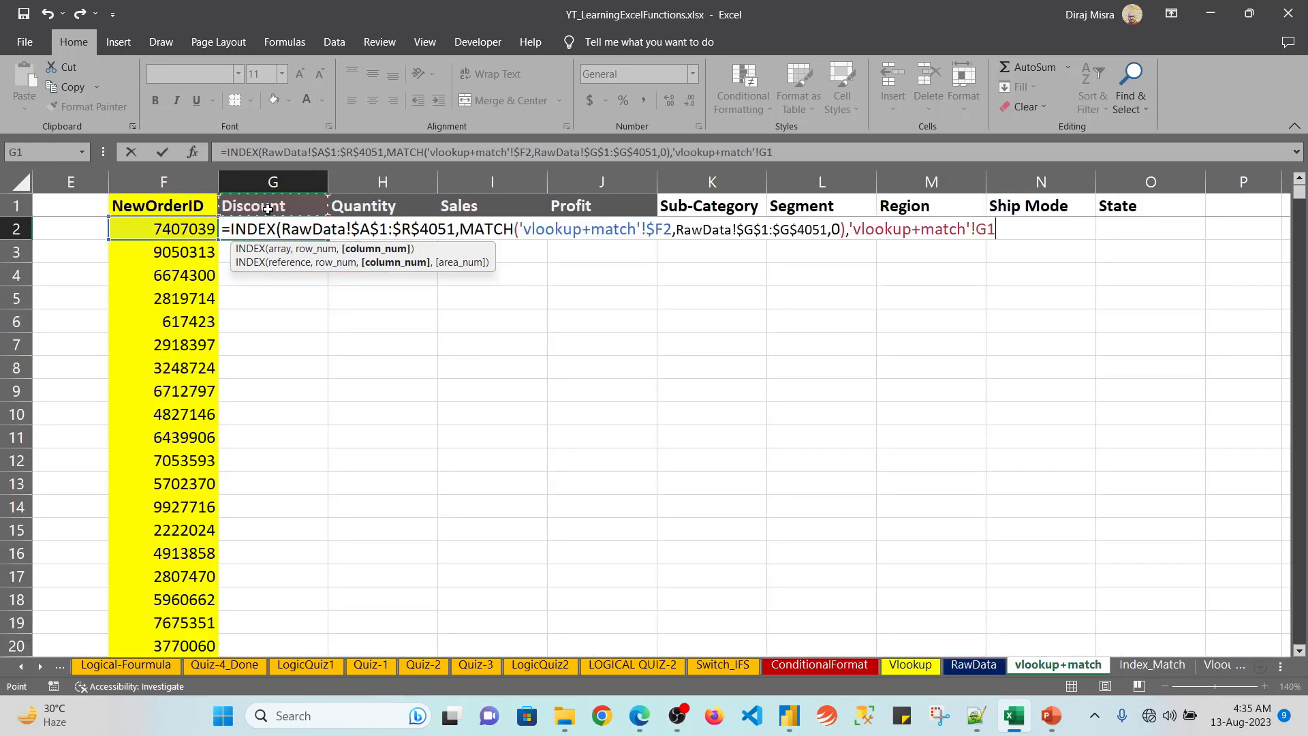
key("F4")
key("F4")
type(",")
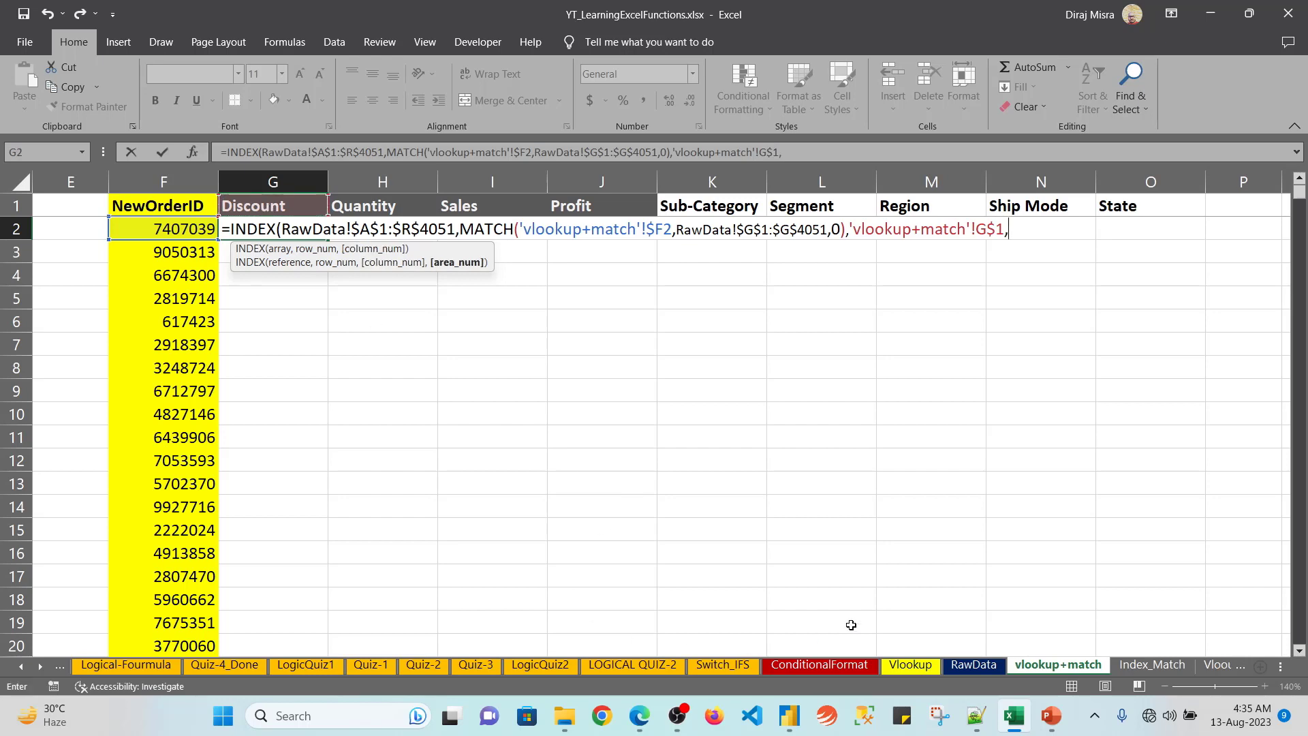
Step: Append the absolute header range RawData!$A$1:$R$1 and 0 to the G2 INDEX formula, close it and try to enter it
left_click(973, 664)
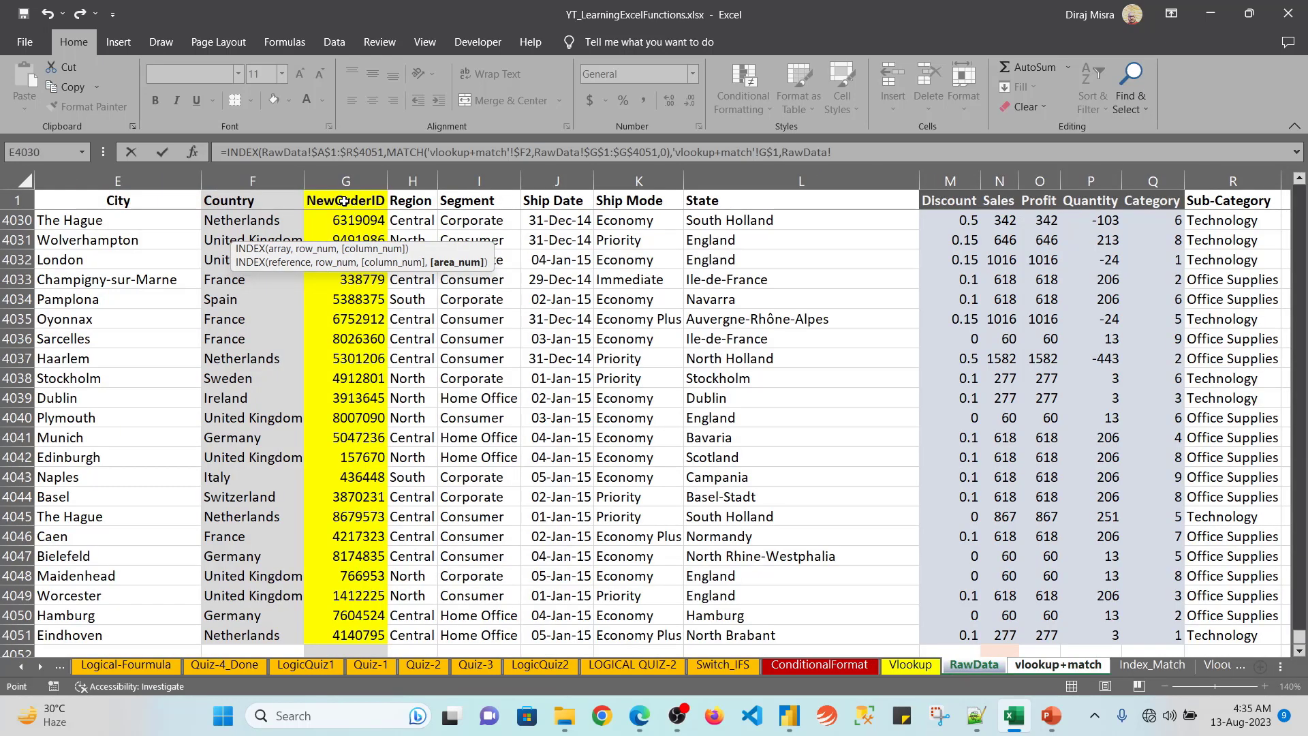
key("ctrl+Home")
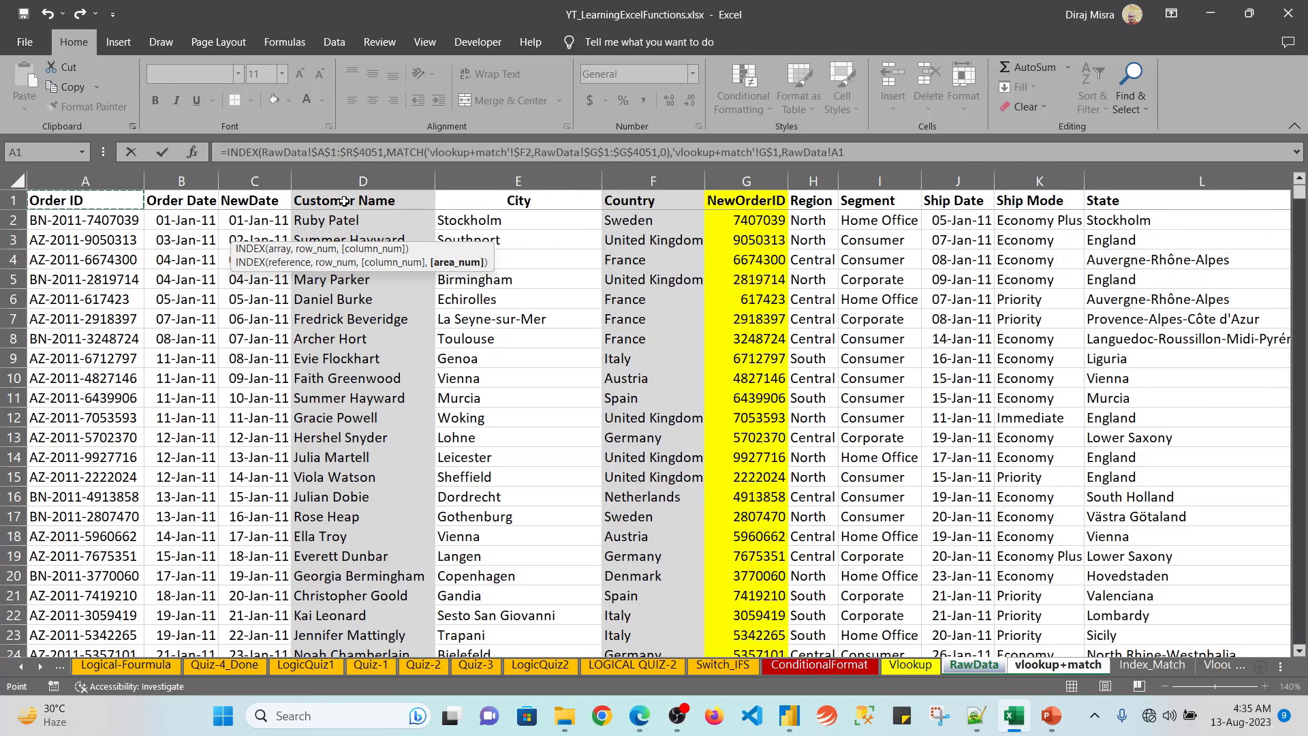
key("ctrl+shift+Right")
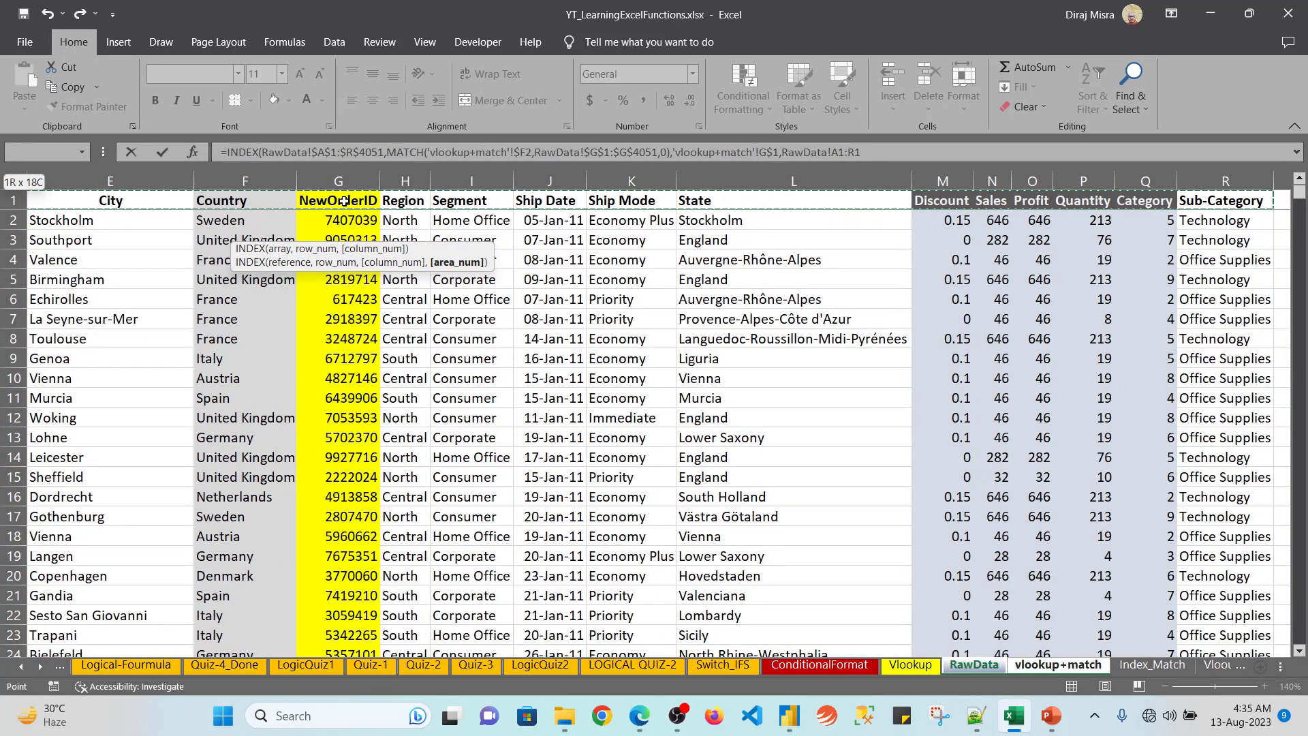
key("F4")
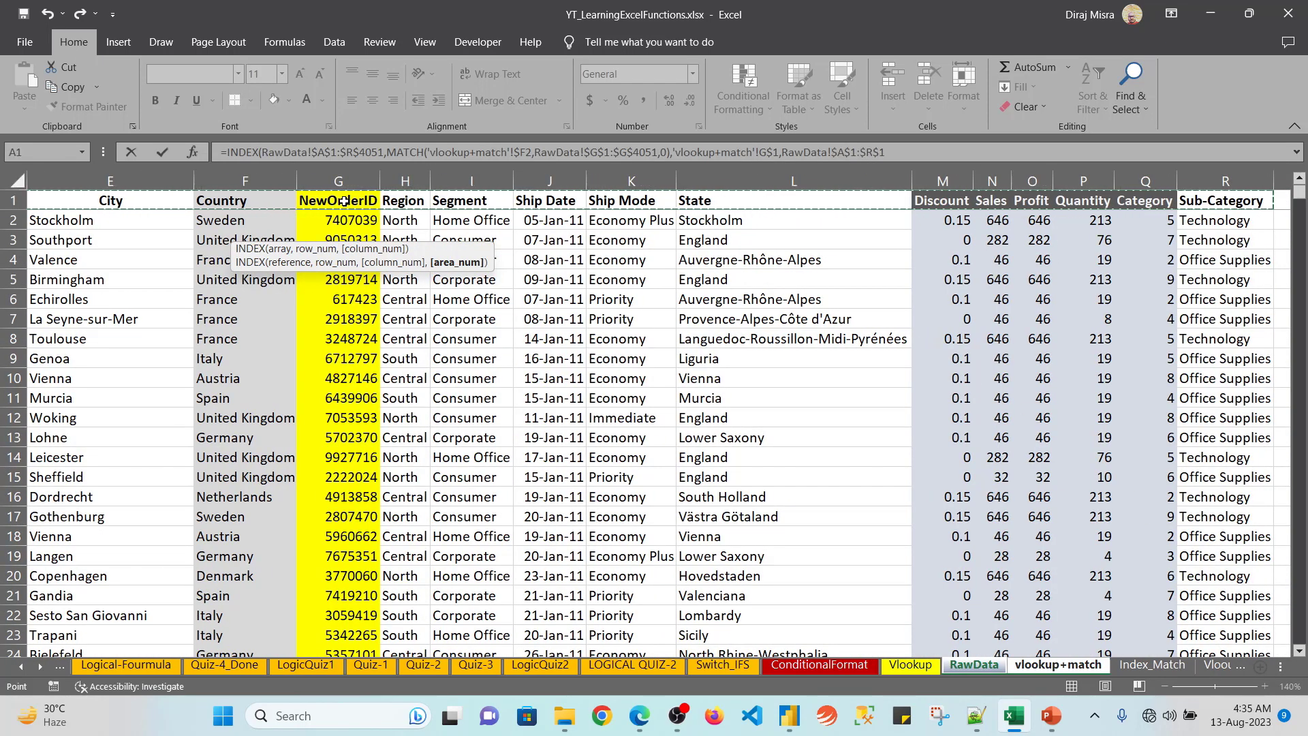
type(",0")
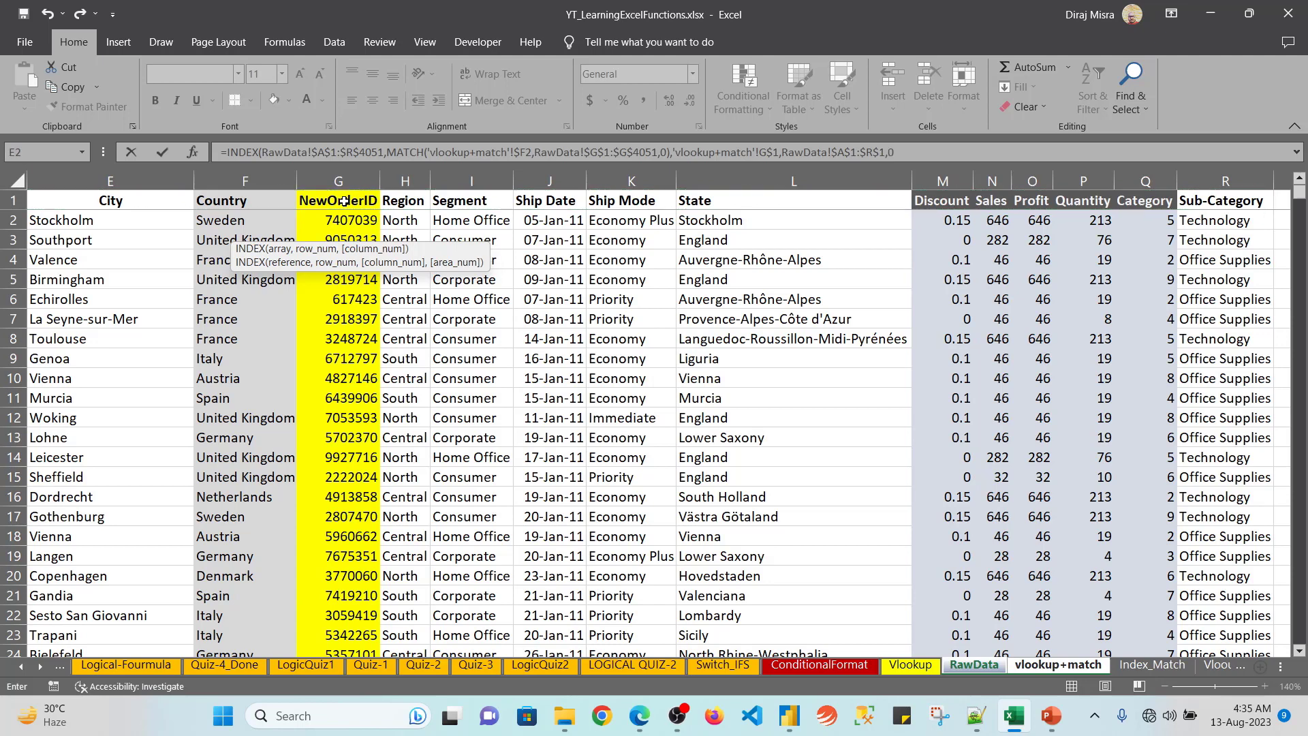
type(")")
key("Return")
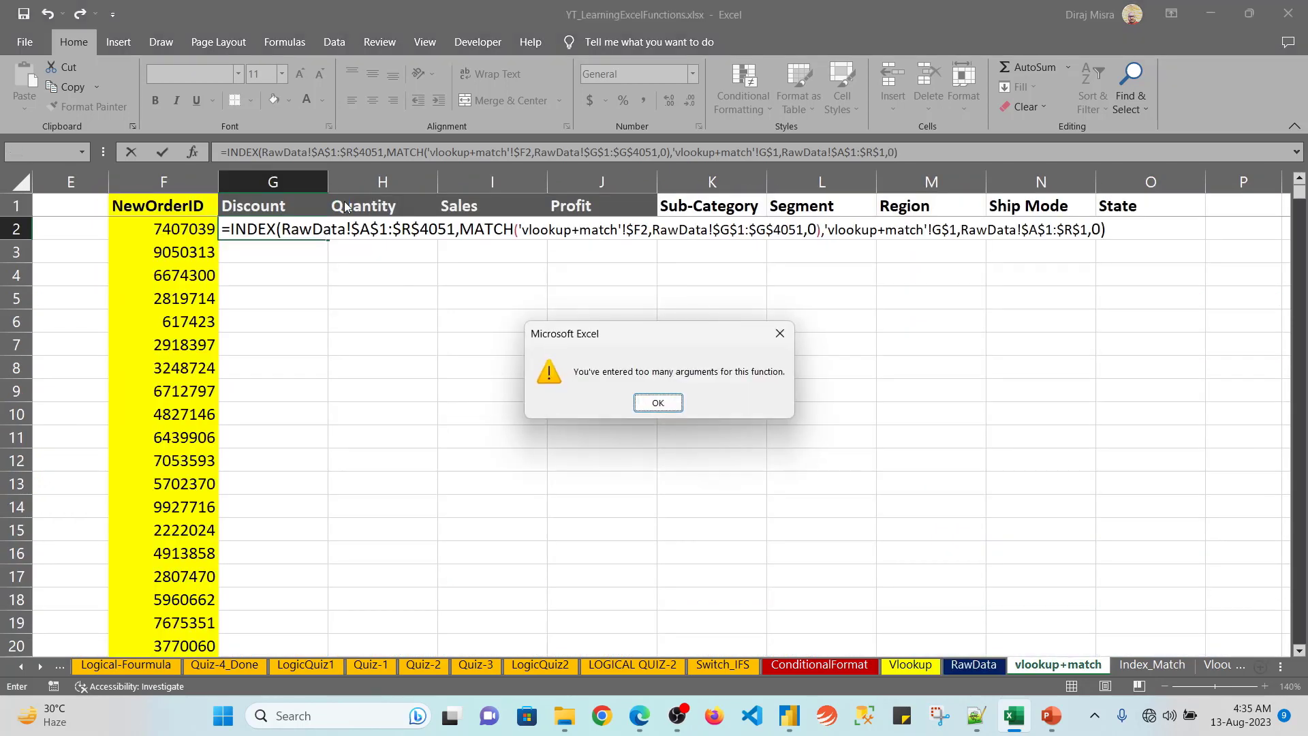
key("Return")
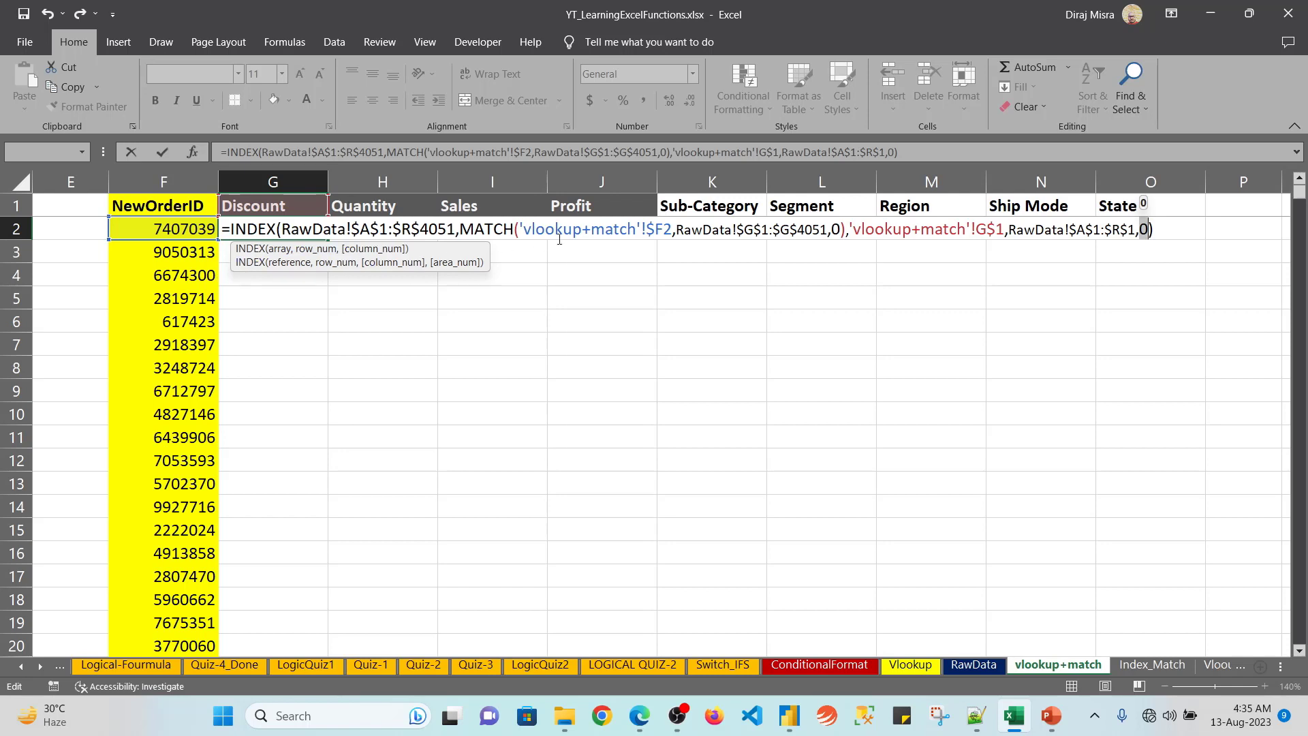
Step: Wrap the Discount header reference and header range in a second MATCH as the INDEX column argument, and enter the formula in G2
left_click_drag(460, 229, 833, 232)
left_click(854, 230)
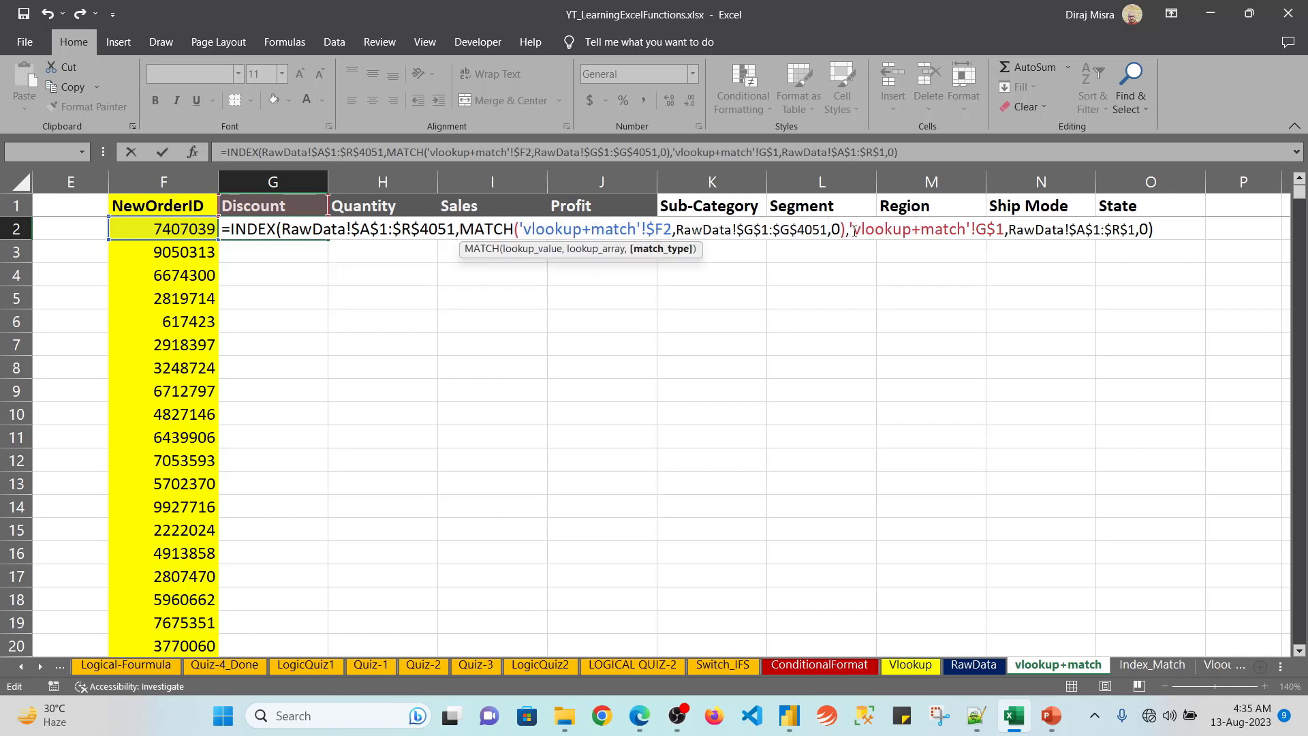
type("MATCH(")
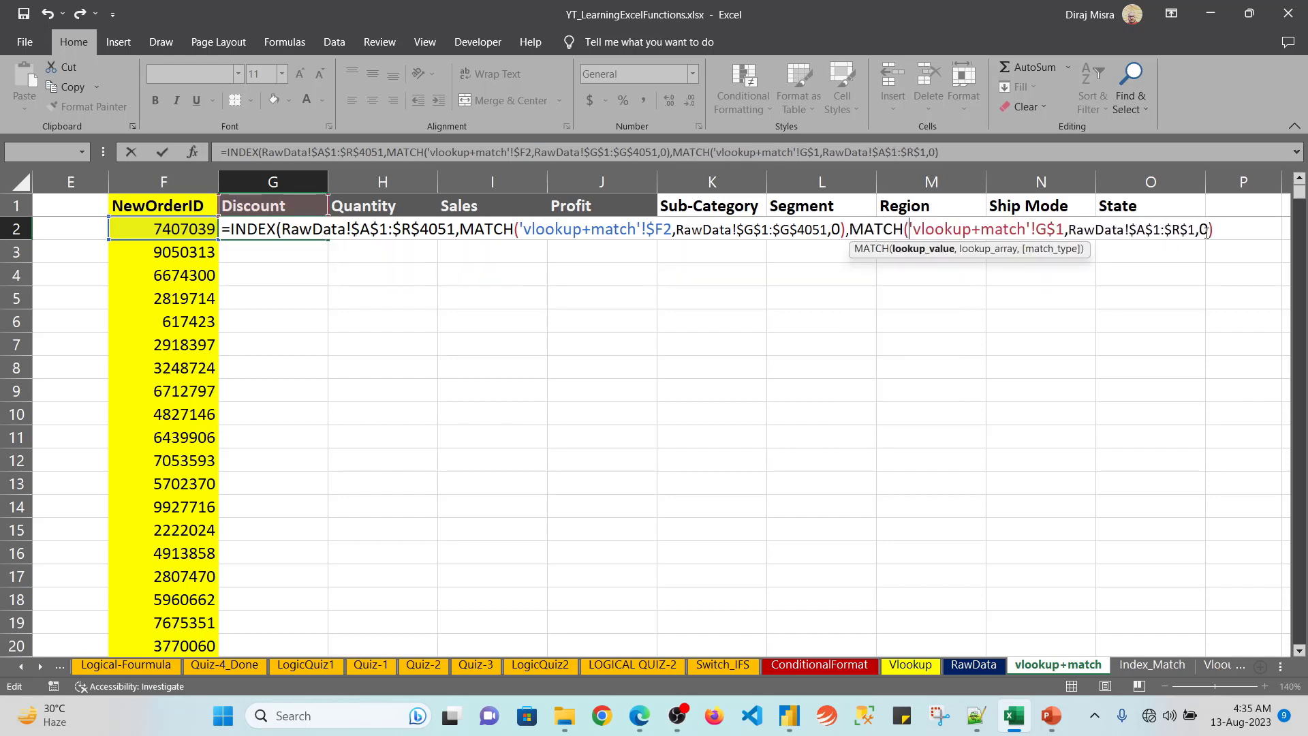
left_click(1226, 227)
key("Return")
key("Return")
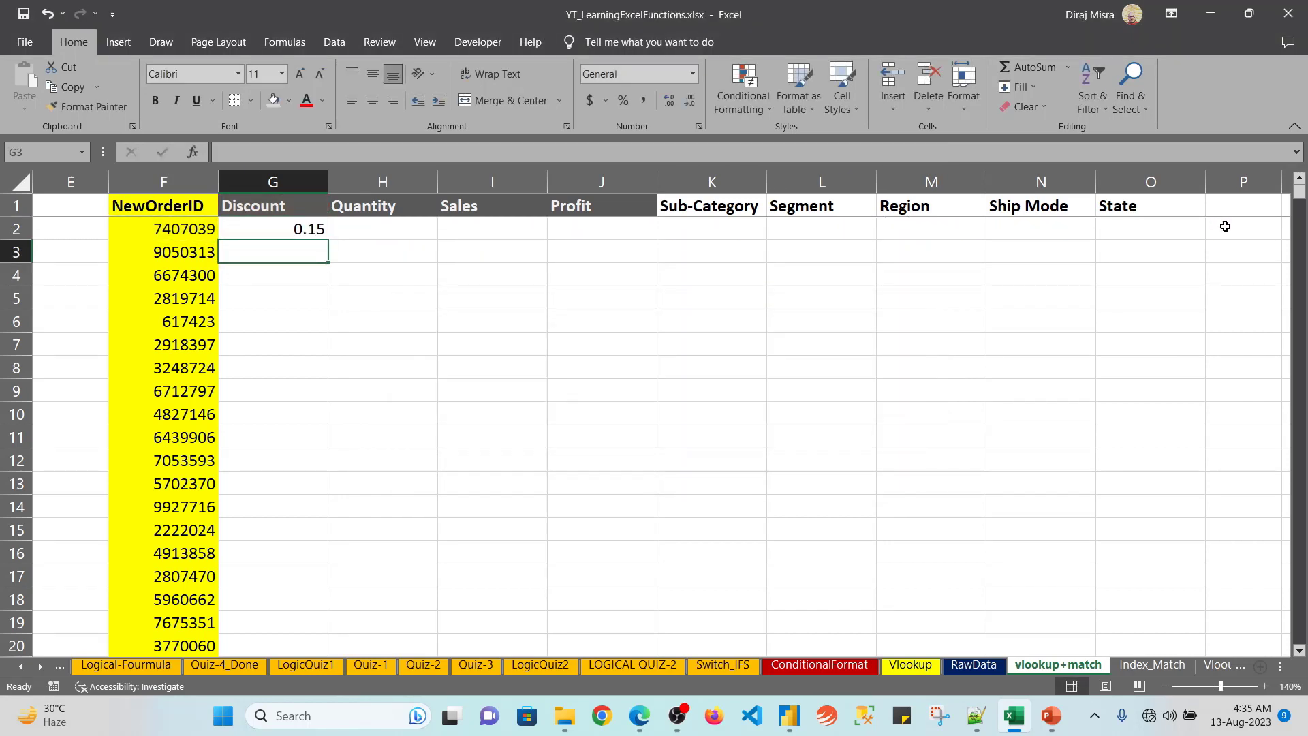
Step: Fill the G2 INDEX and MATCH formula across row 2 through the State column, O2
key("Up")
key("ctrl+c")
key("Right")
key("Right")
key("Right")
key("Right")
key("Right")
key("Right")
key("Right")
key("Right")
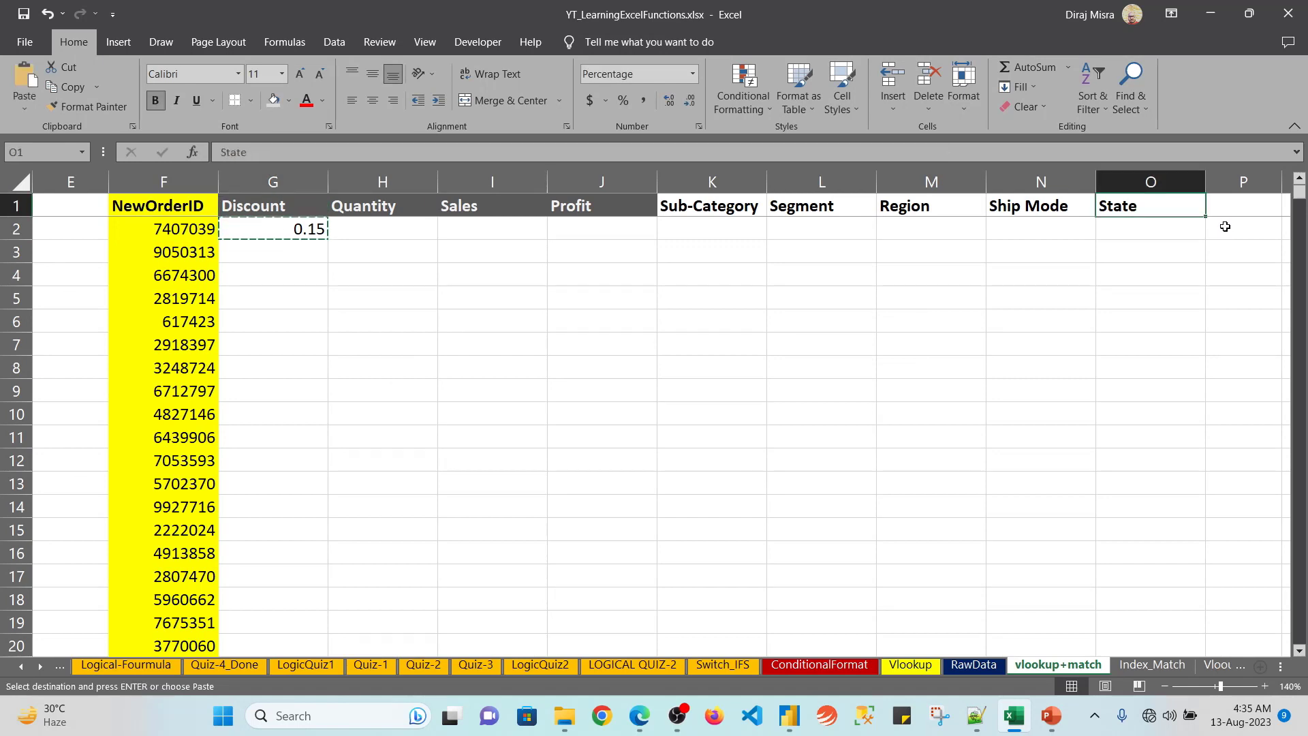
key("ctrl+v")
key("ctrl+Left")
key("ctrl+shift+Right")
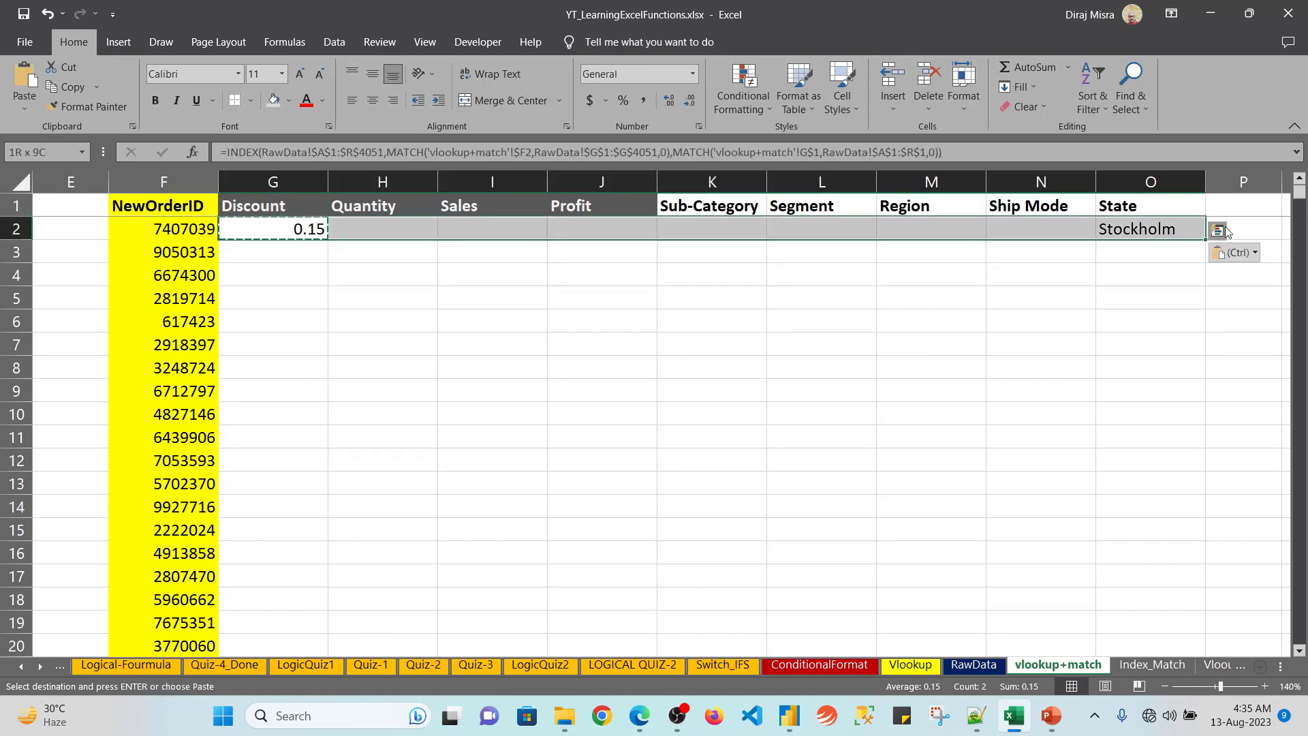
key("ctrl+r")
Step: Copy the row 2 formulas in G2:O2 down through row 4051, the last order ID
key("ctrl+c")
key("Down")
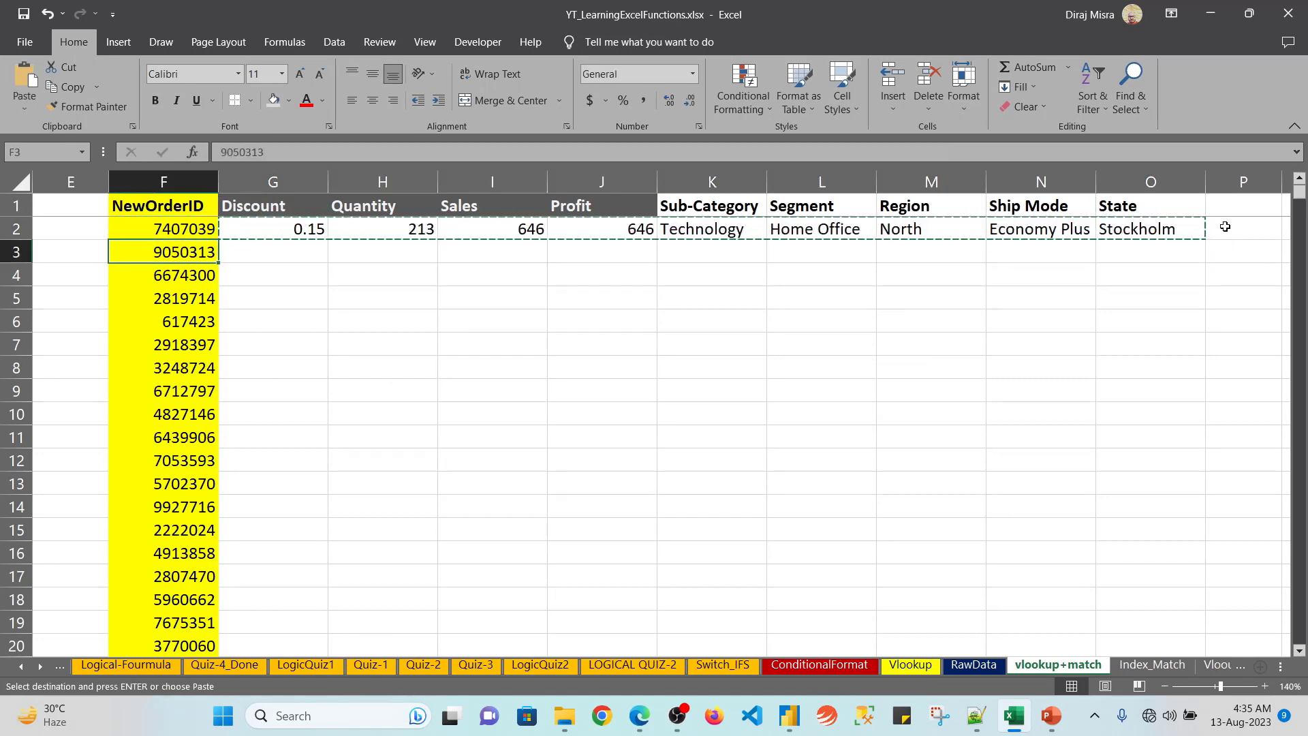
key("Left")
key("ctrl+Down")
key("Right")
key("ctrl+v")
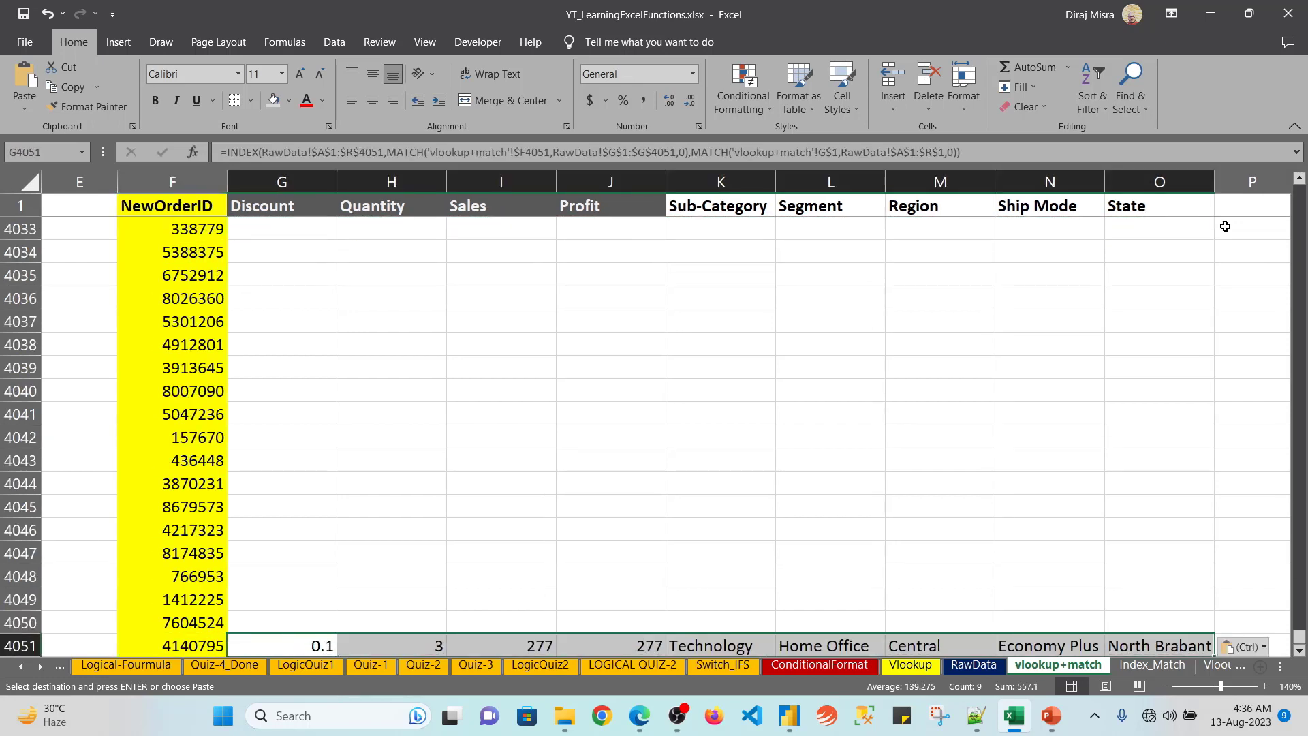
key("ctrl+Up")
key("ctrl+v")
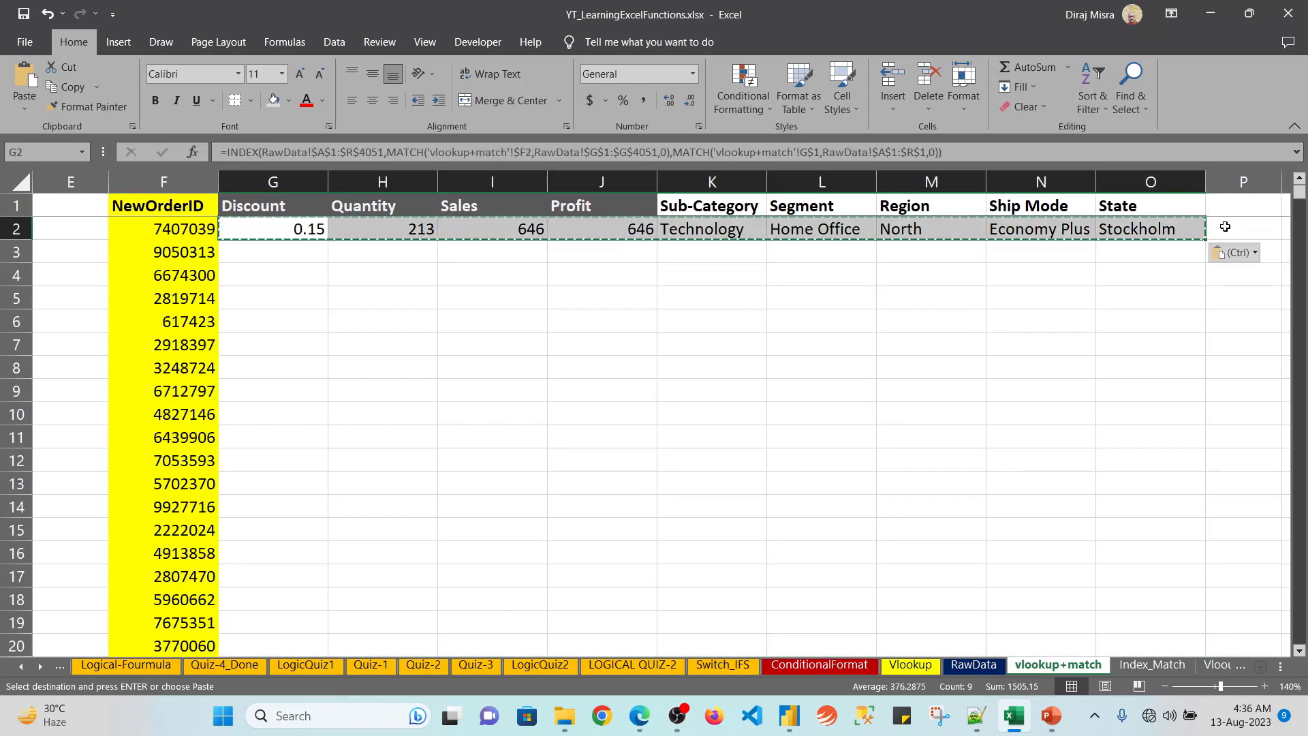
key("ctrl+shift+Down")
key("Return")
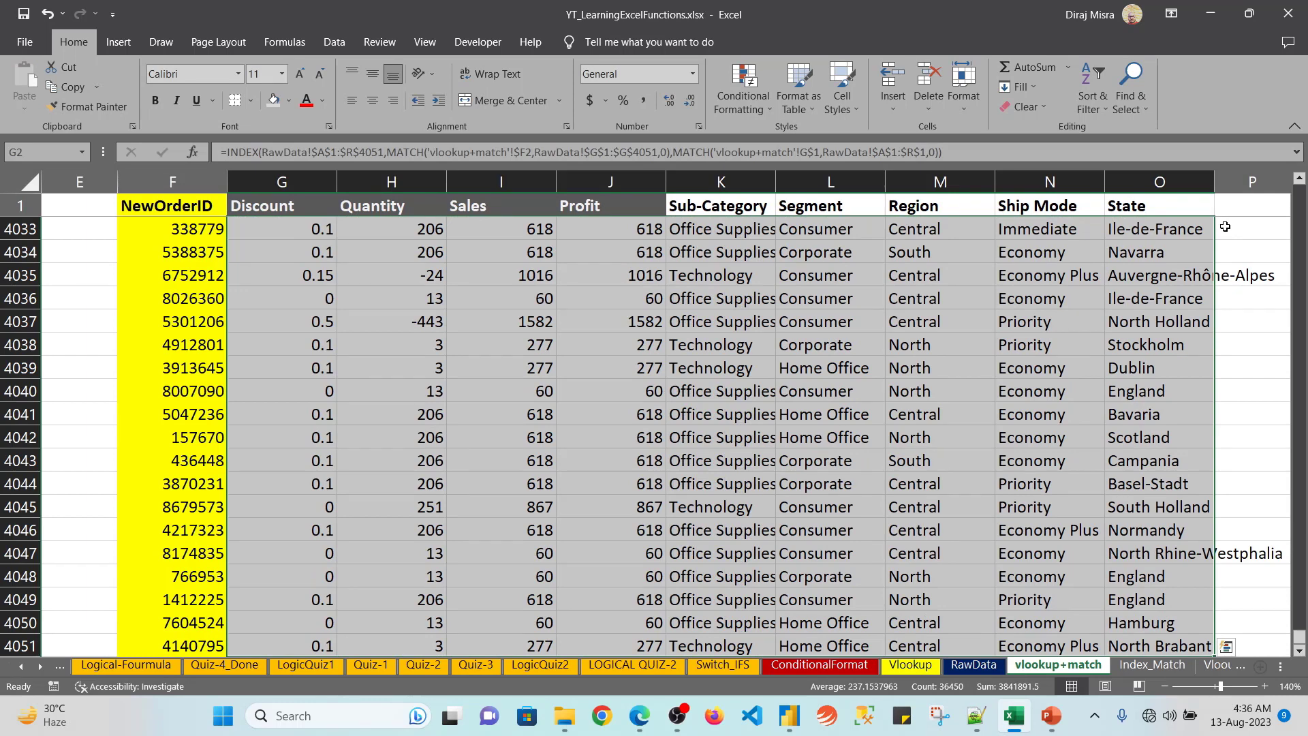
Step: Copy the Customer Name header in D1 of the RawData sheet
key("ctrl+Up")
key("Left")
key("Left")
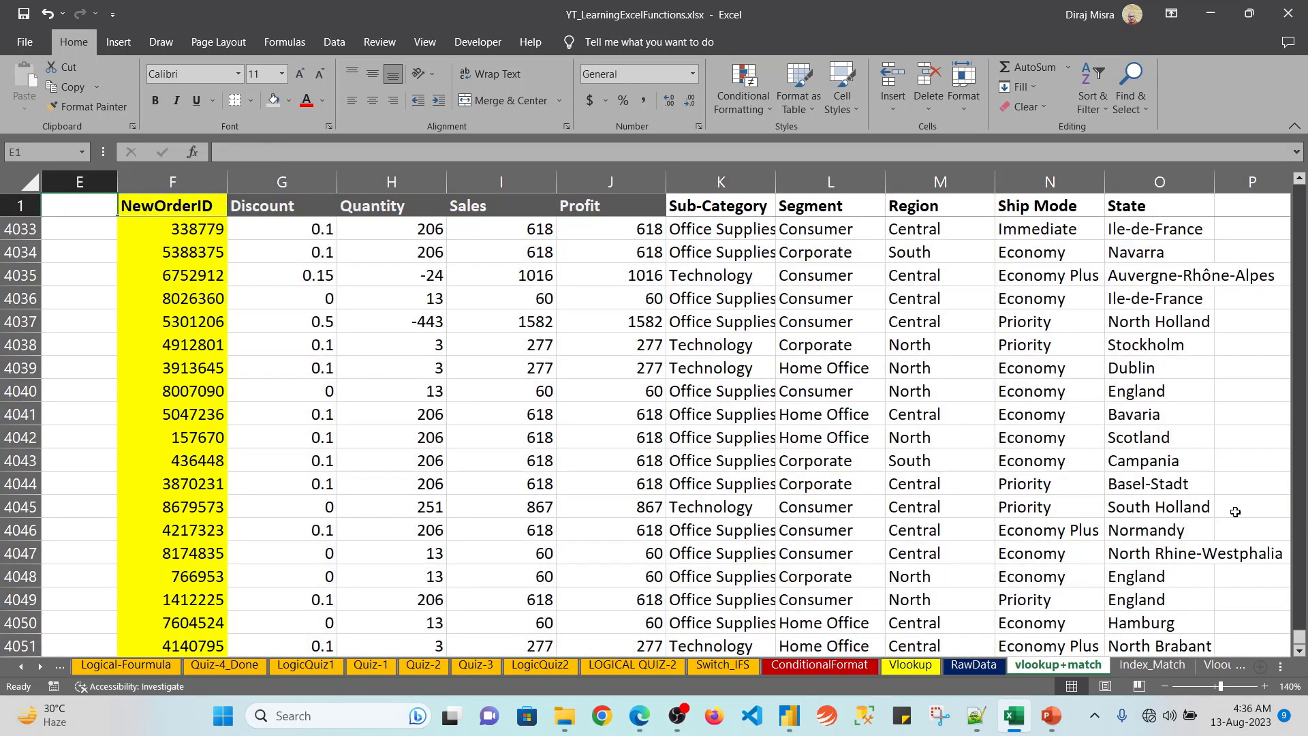
left_click(966, 665)
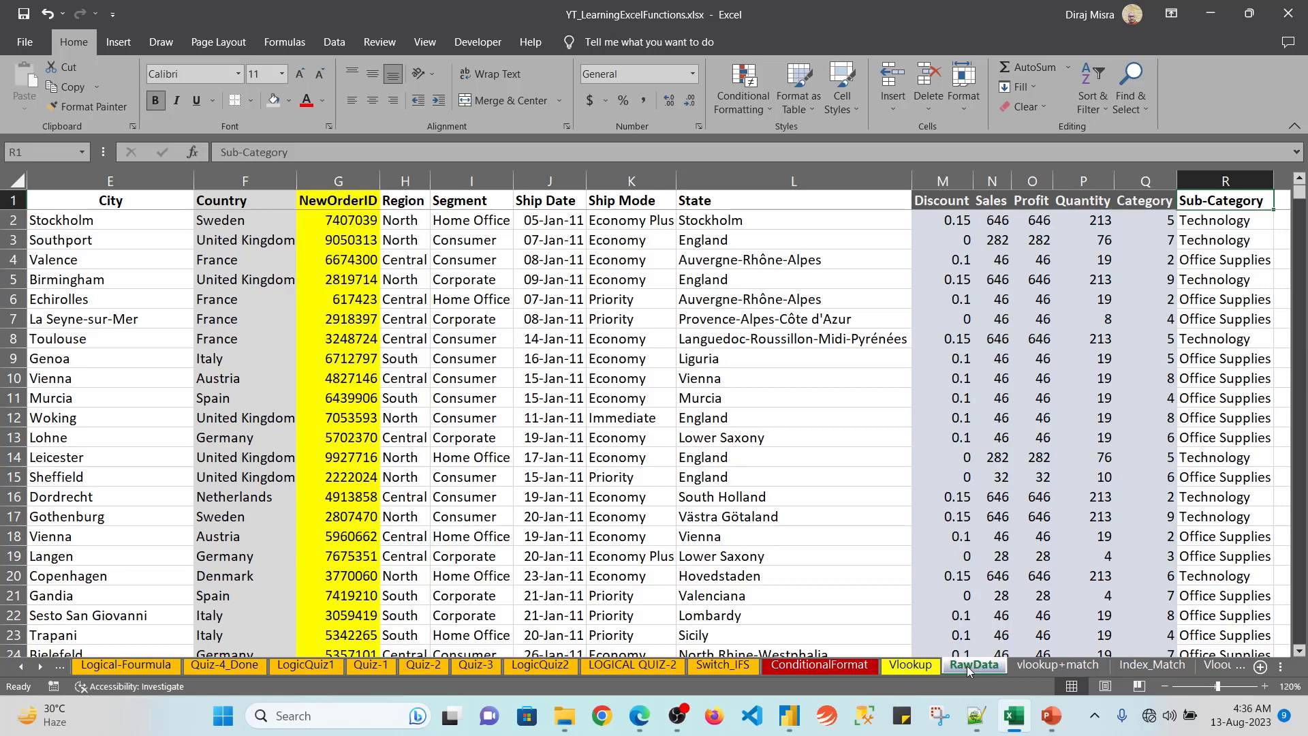
key("Left")
key("Left")
key("Left")
key("Left")
key("Left")
key("Left")
key("Left")
key("Left")
key("Left")
key("Left")
key("Left")
key("Left")
key("Left")
key("Left")
key("Left")
key("Left")
key("Left")
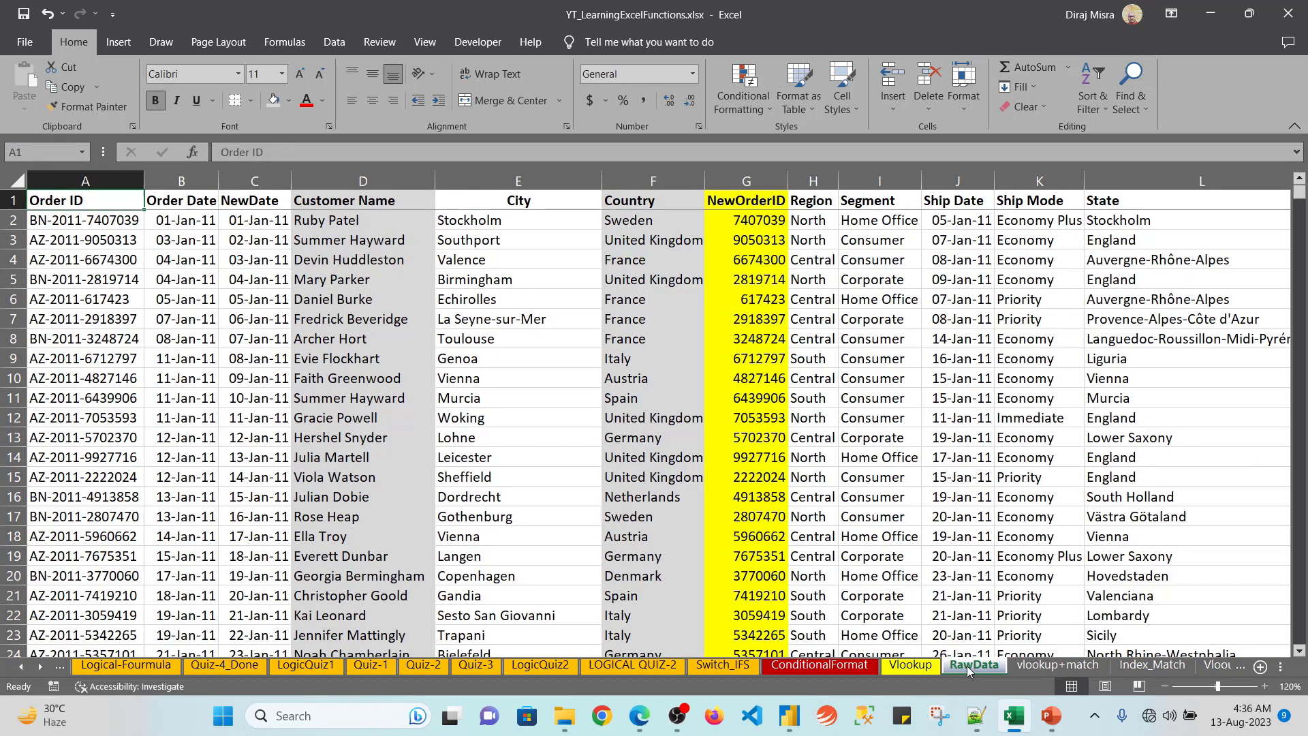
key("Right")
key("Right")
key("Right")
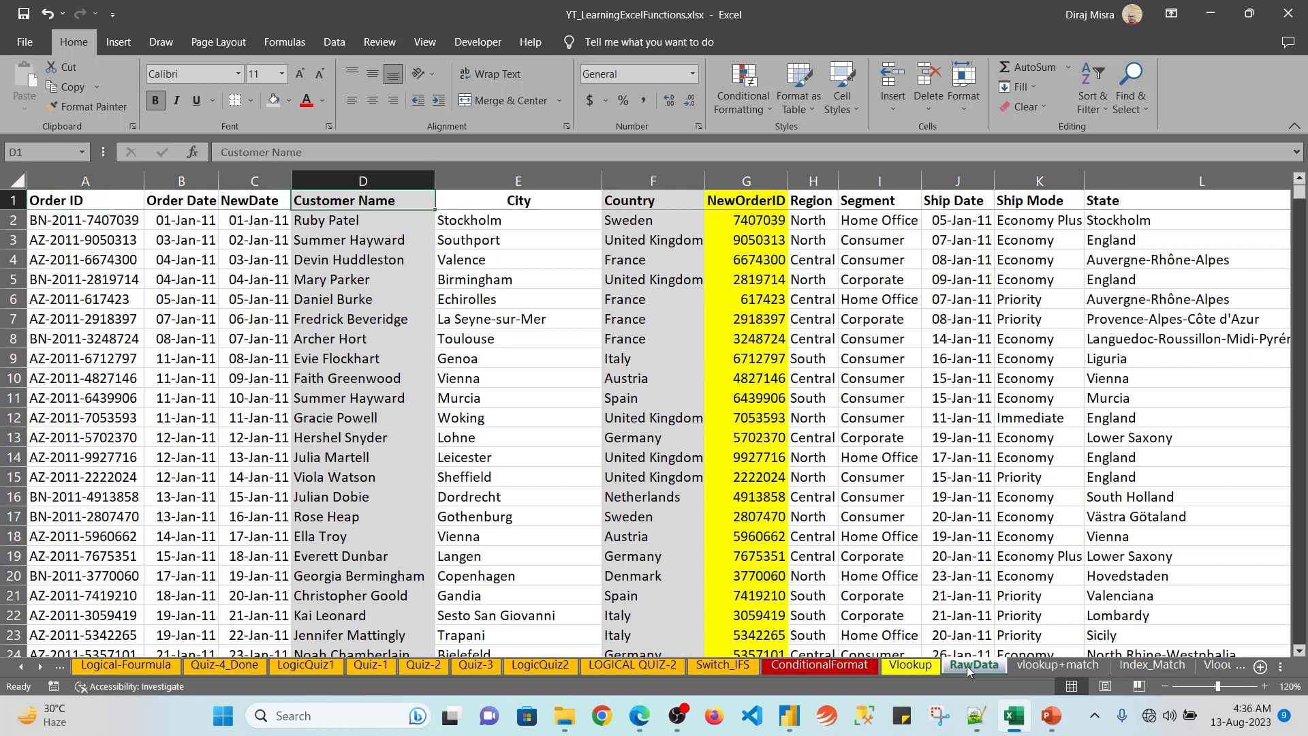
key("ctrl+c")
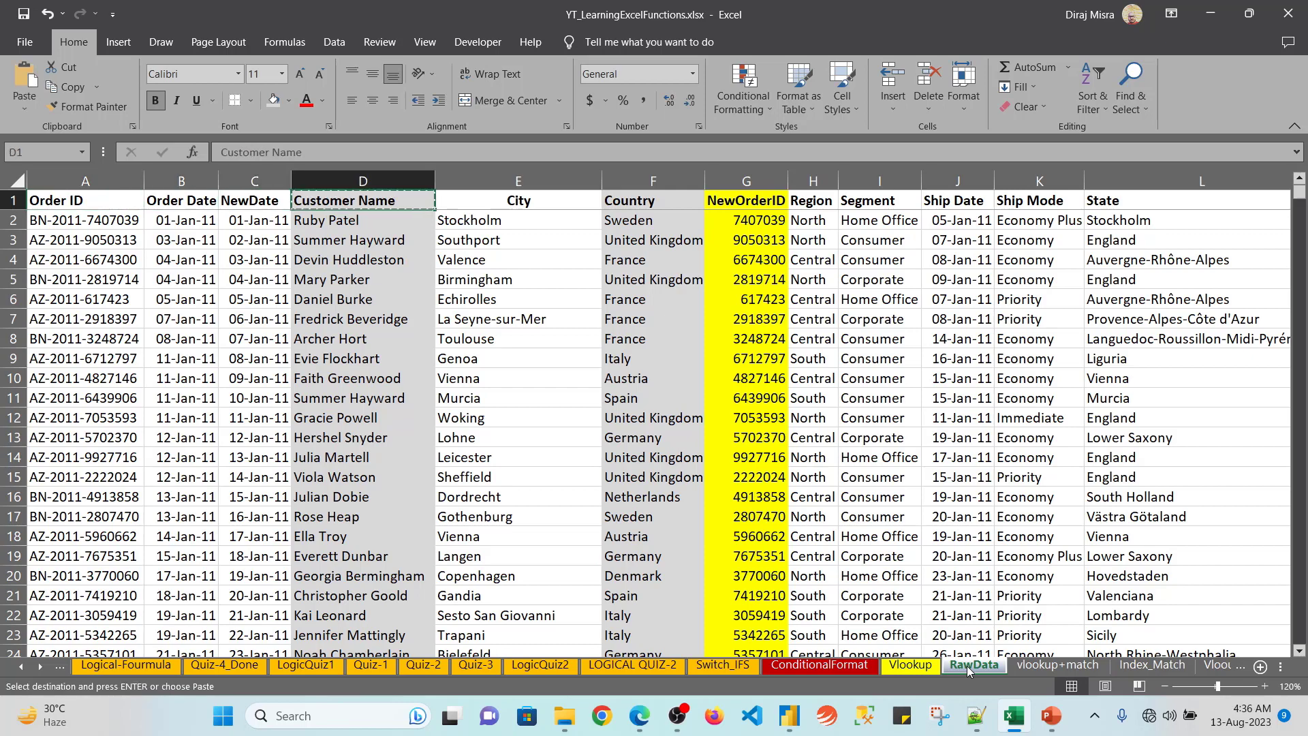
Step: Insert the copied Customer Name header at G1 of the vlookup+match sheet, shifting the existing cells right
left_click(1054, 669)
key("Left")
key("Left")
key("Right")
key("Right")
key("Right")
key("Right")
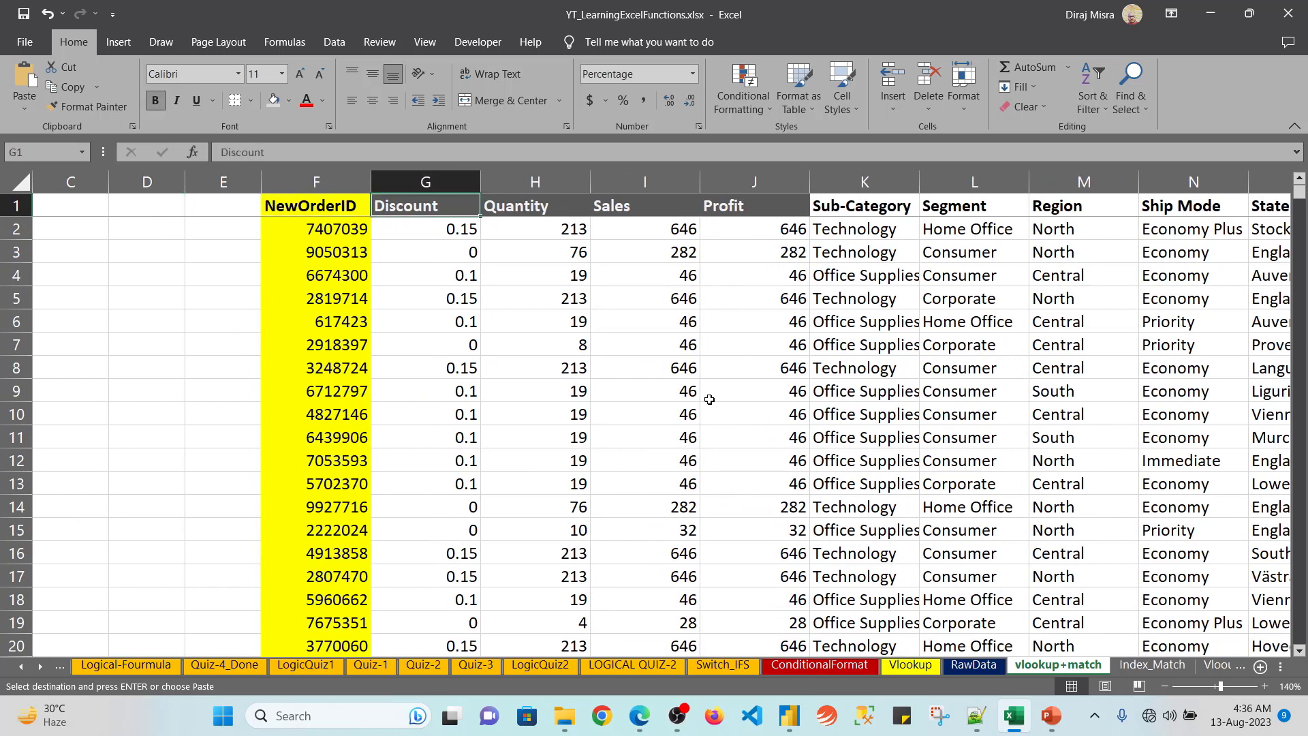
key("ctrl+shift+plus")
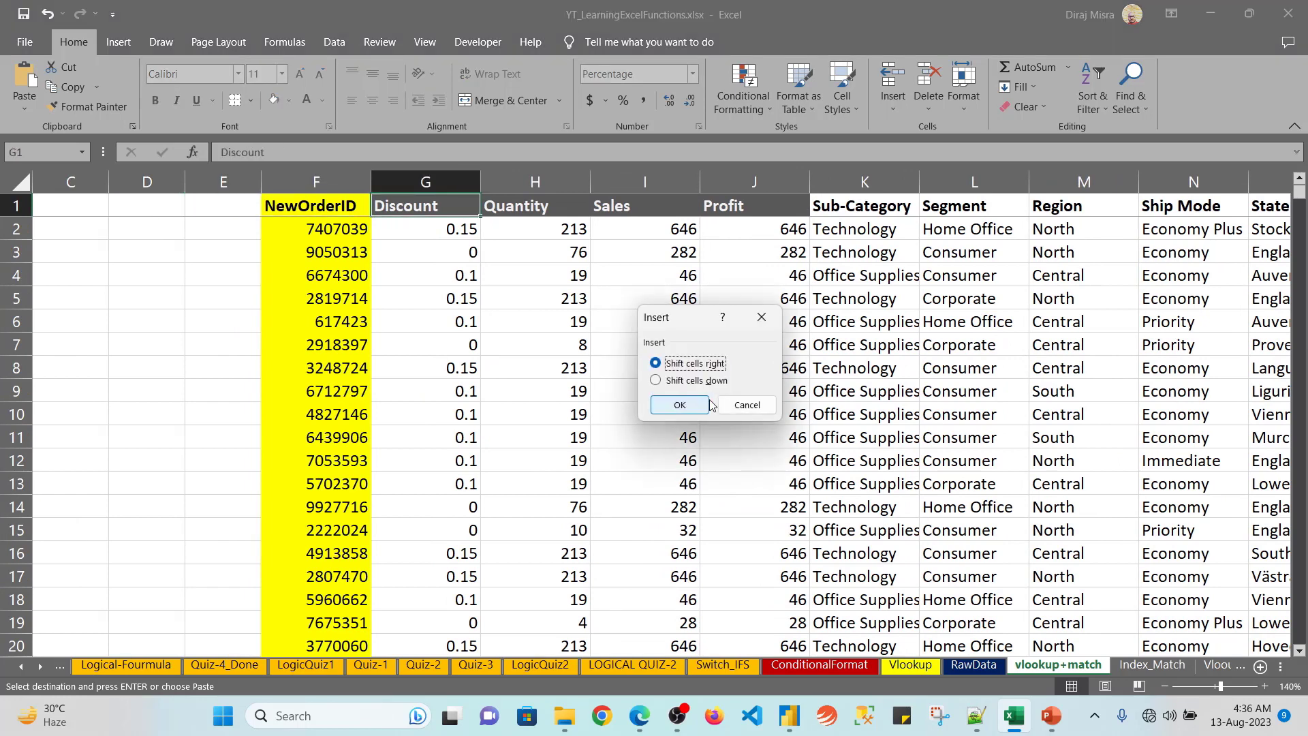
left_click(708, 404)
Step: Inspect the G2 formula's header reference and undo the insertion of the Customer Name header
key("Down")
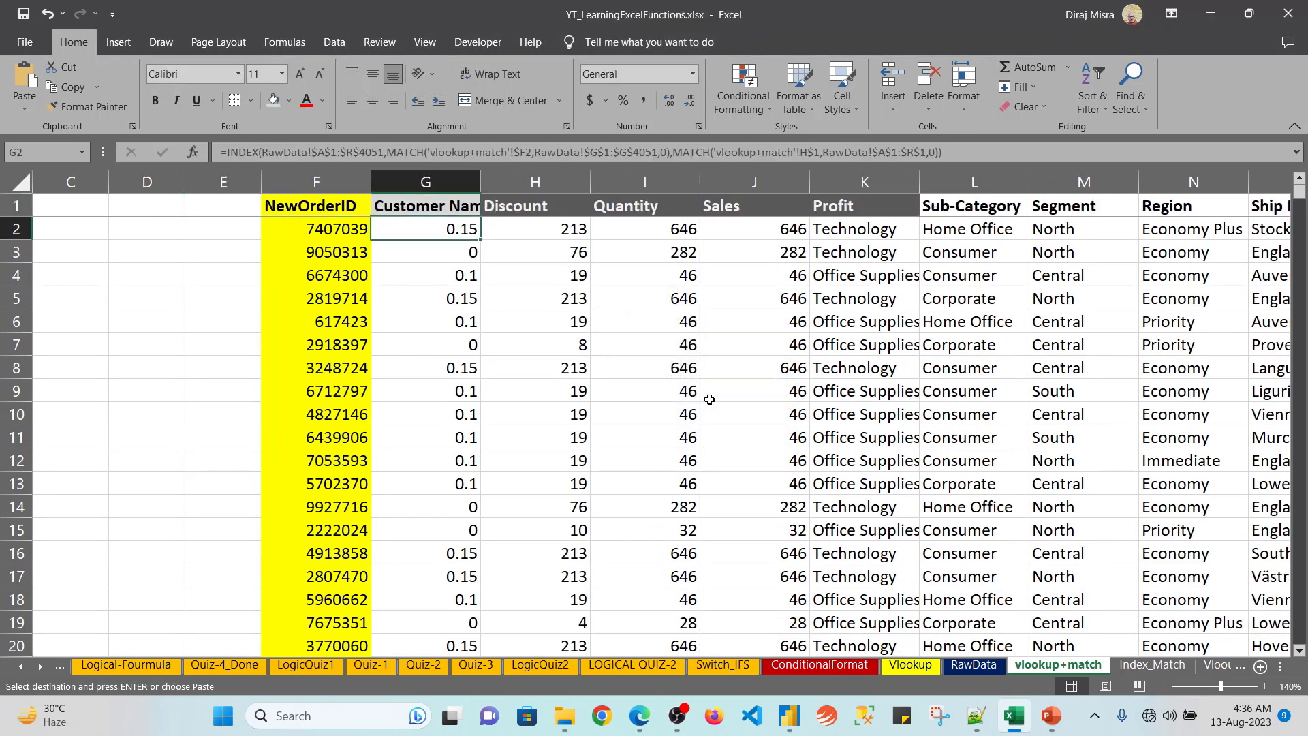
key("F2")
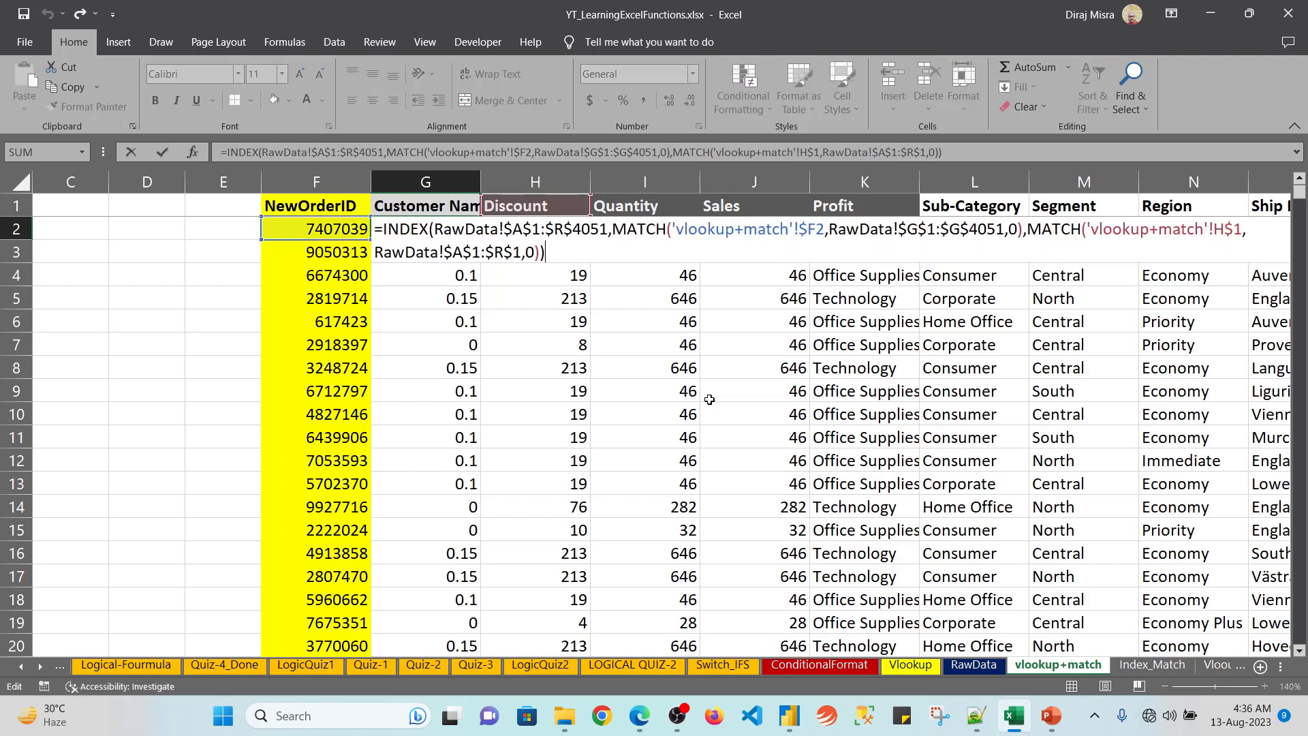
key("Escape")
key("Up")
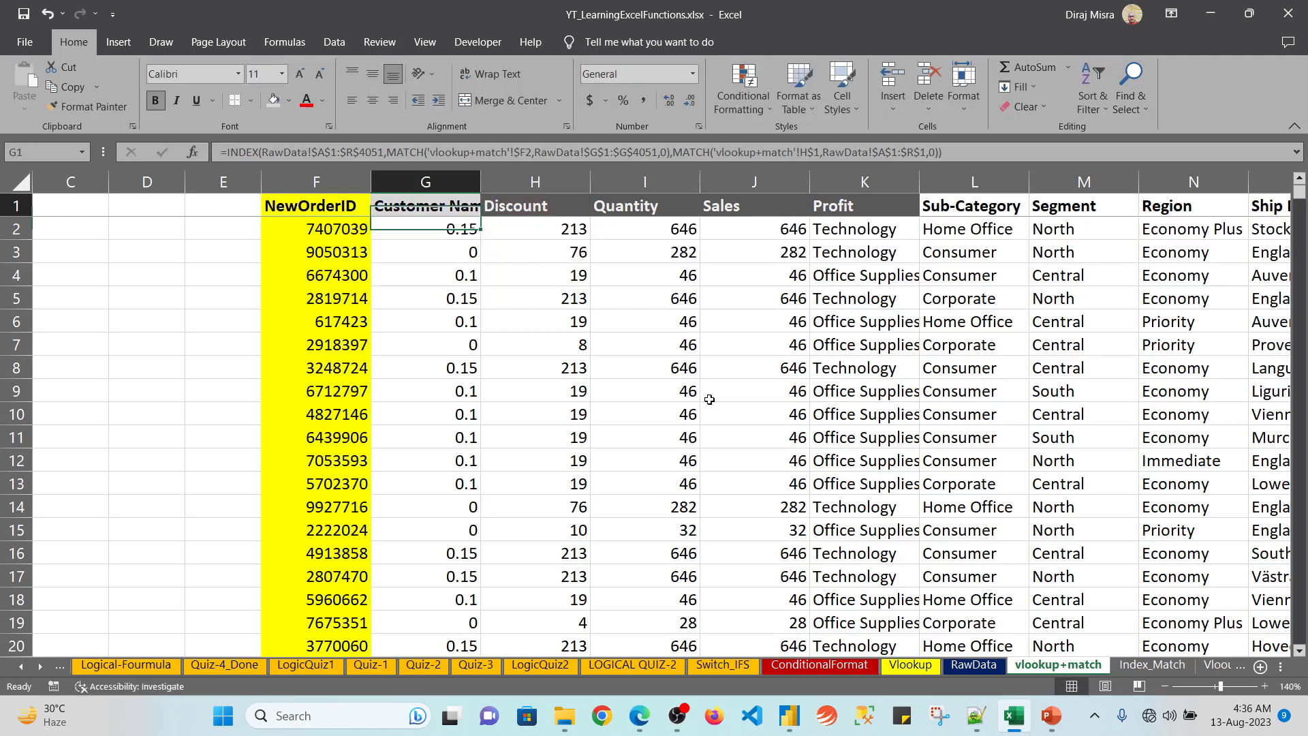
key("ctrl+z")
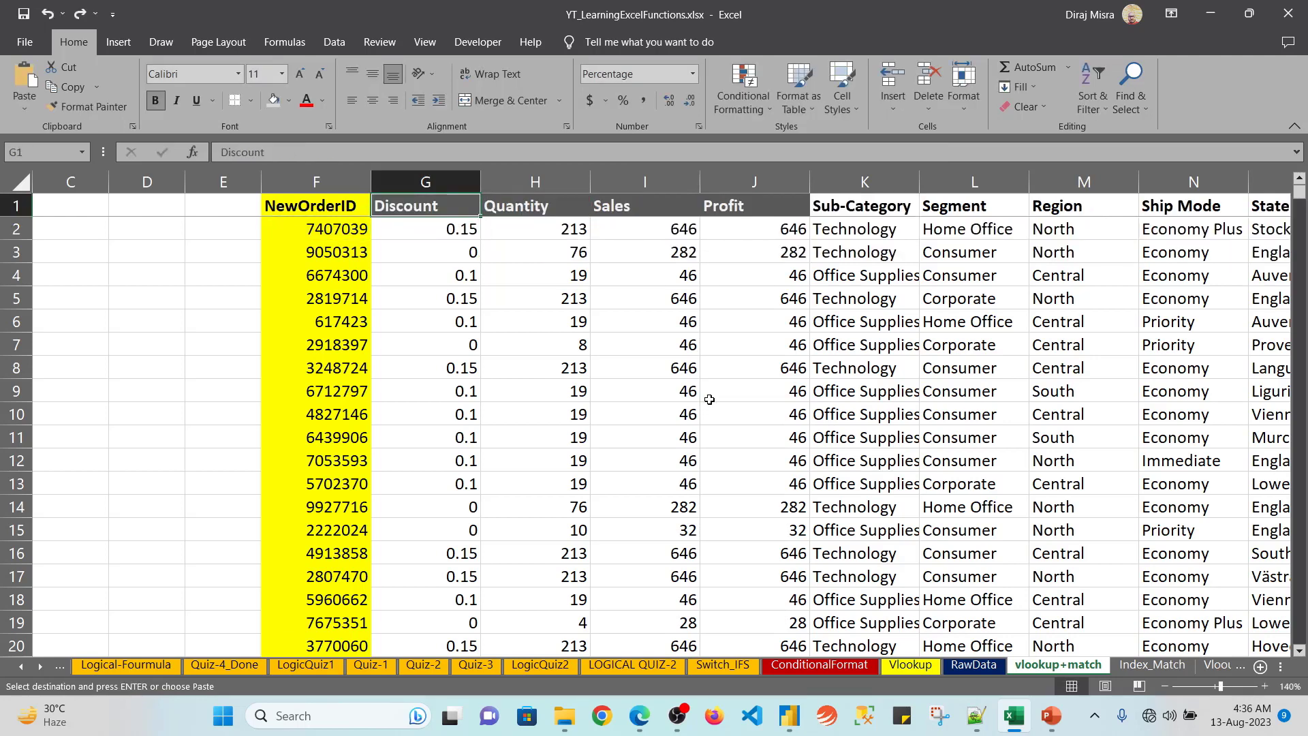
Step: Try the Customer Name header in place of Discount in G1, and undo the replacement while keeping the filled formulas
key("ctrl+v")
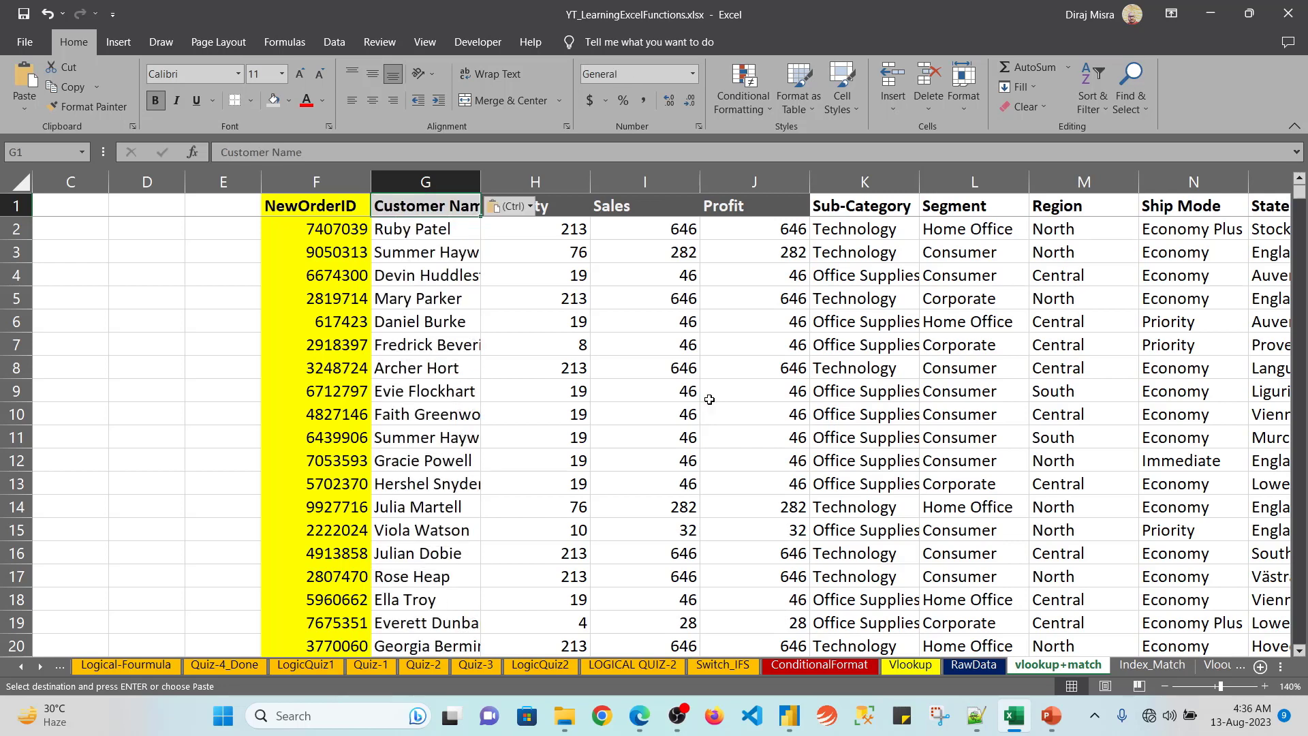
key("ctrl+z")
key("ctrl+z")
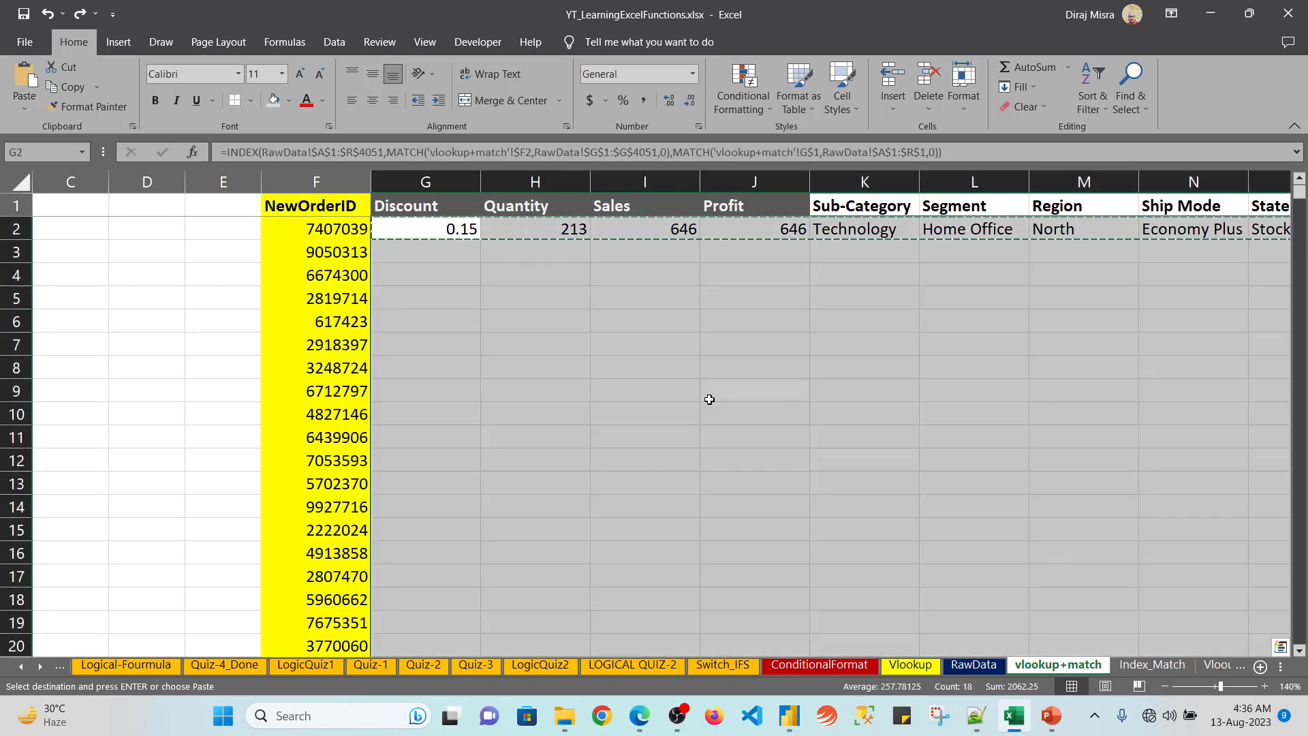
key("ctrl+y")
key("Down")
key("Up")
key("Up")
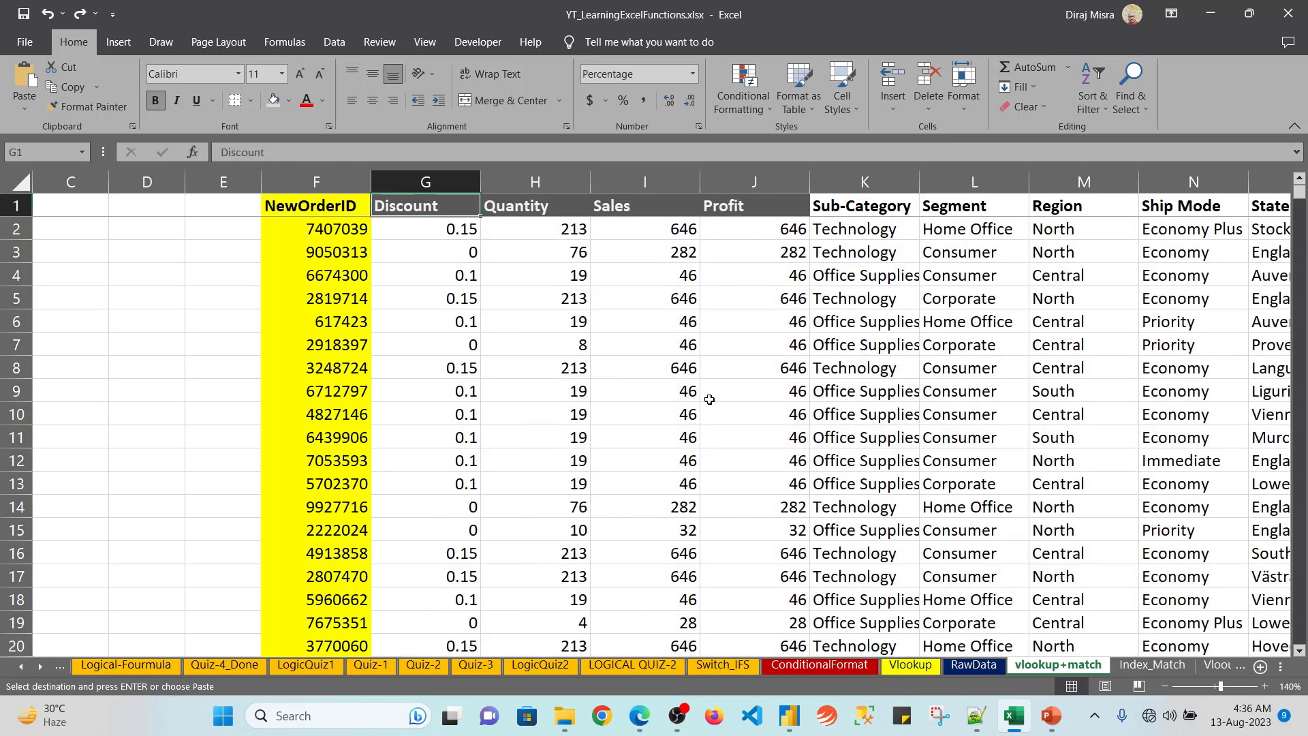
Step: Insert an entire blank column before the Discount column on the vlookup+match sheet
key("ctrl+shift+plus")
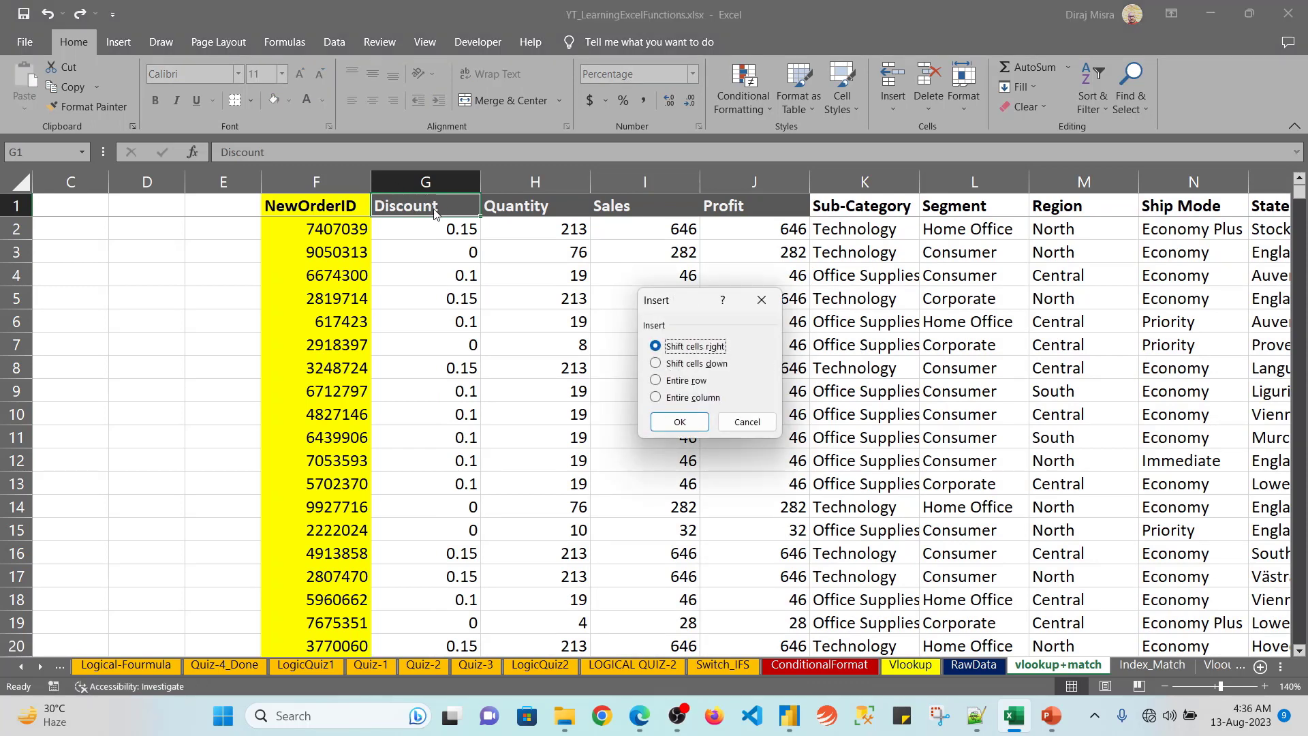
left_click(655, 401)
left_click(664, 422)
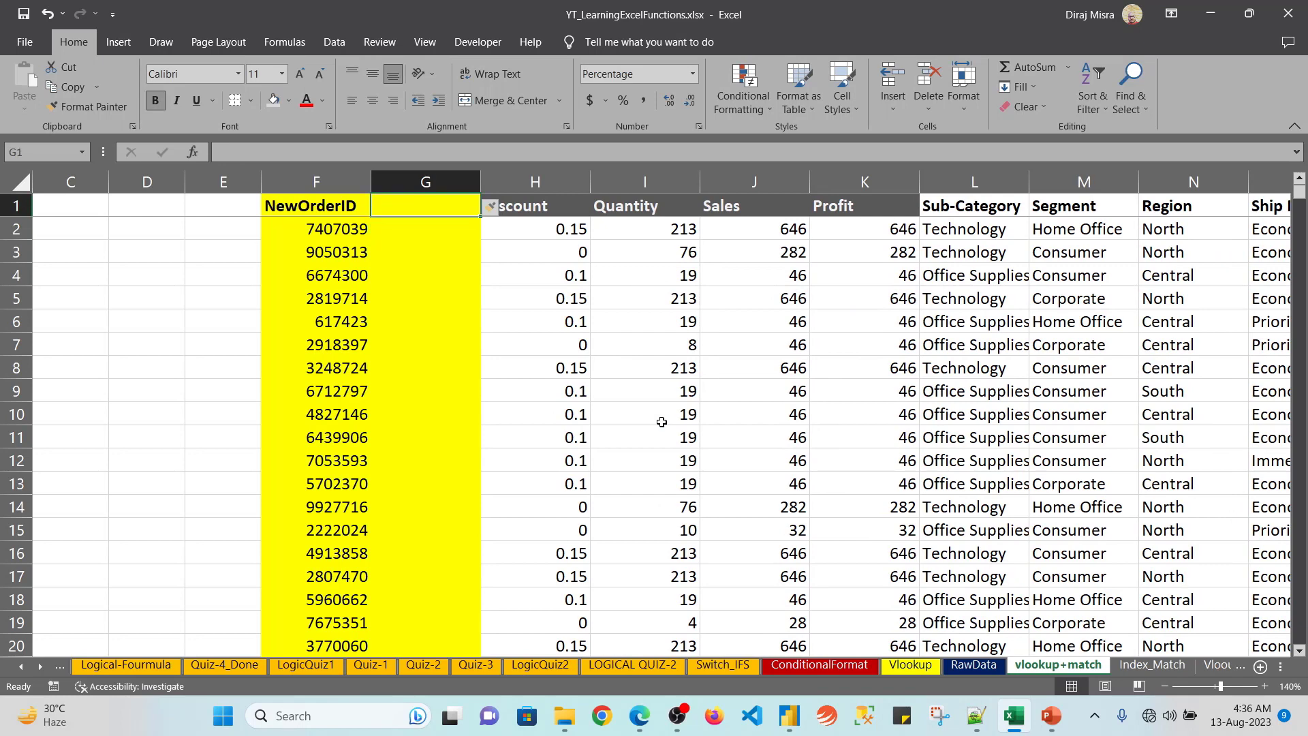
key("alt")
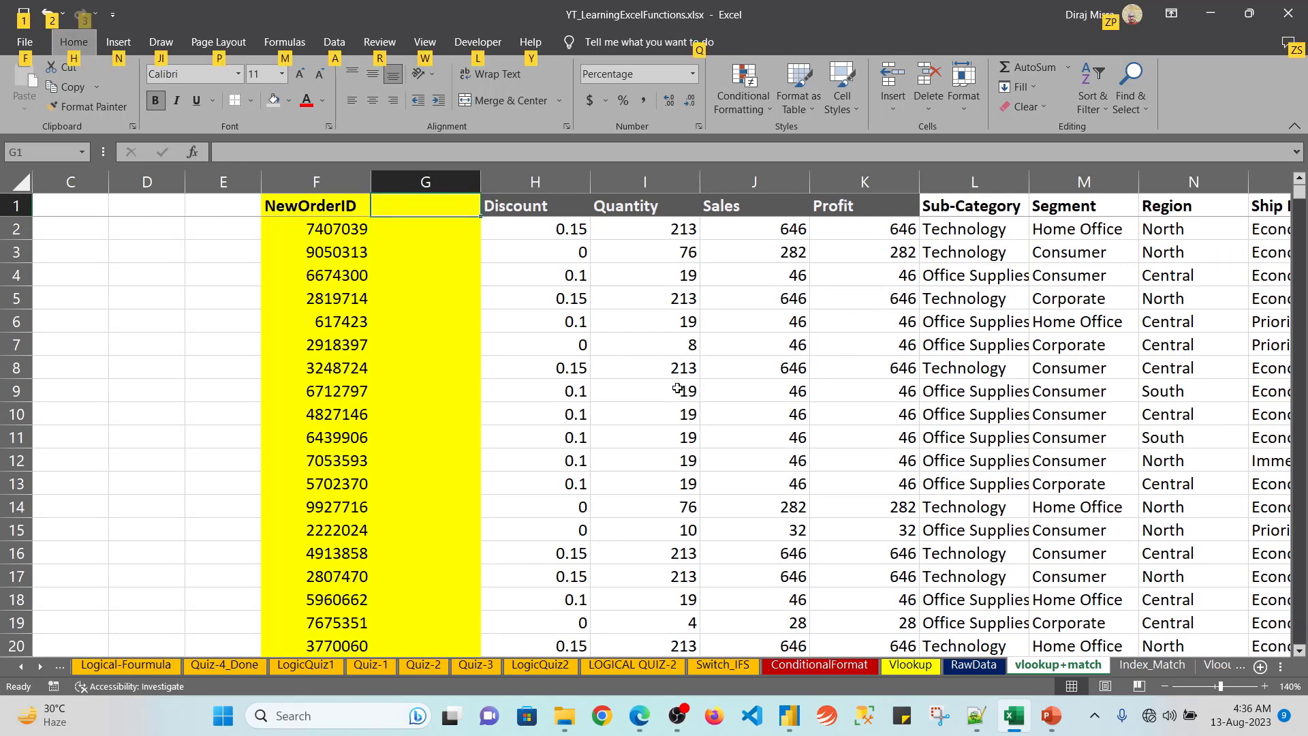
key("Escape")
Step: Copy the Customer Name header from the RawData sheet into G1 of the vlookup+match sheet and autofit the column width
left_click(958, 667)
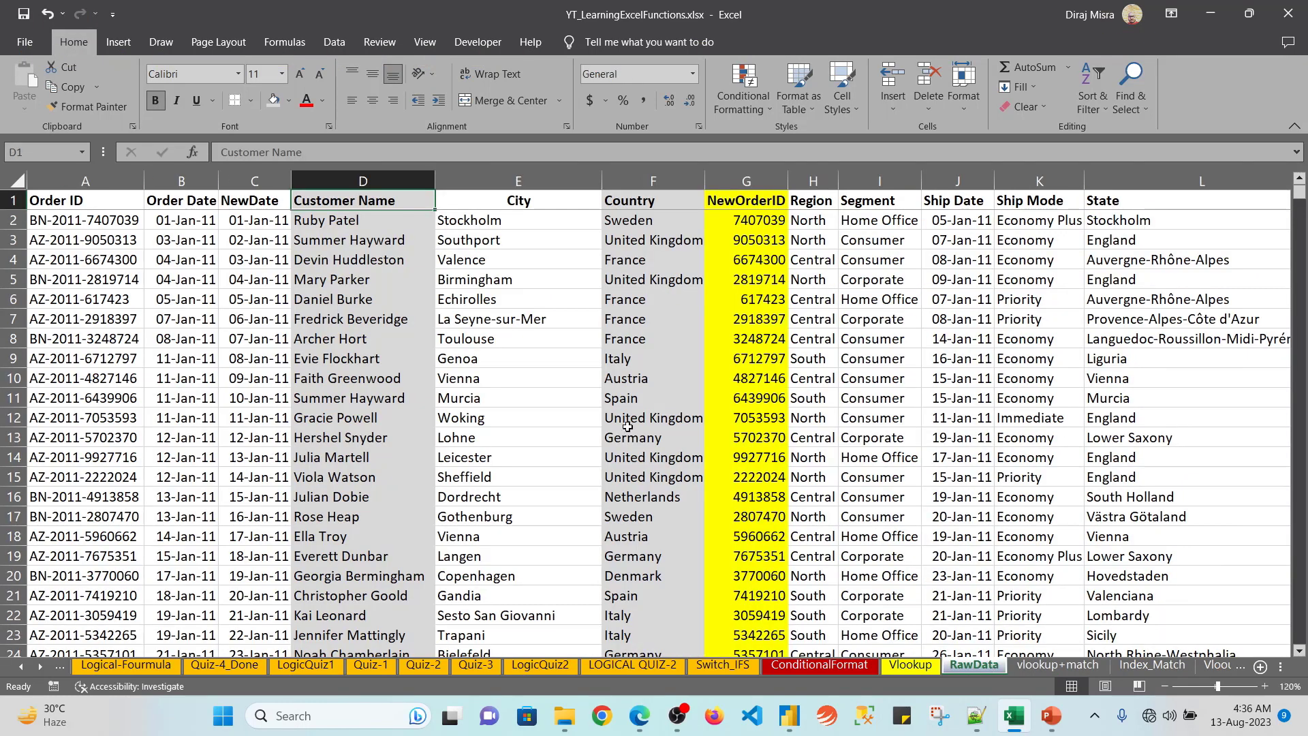
key("ctrl+c")
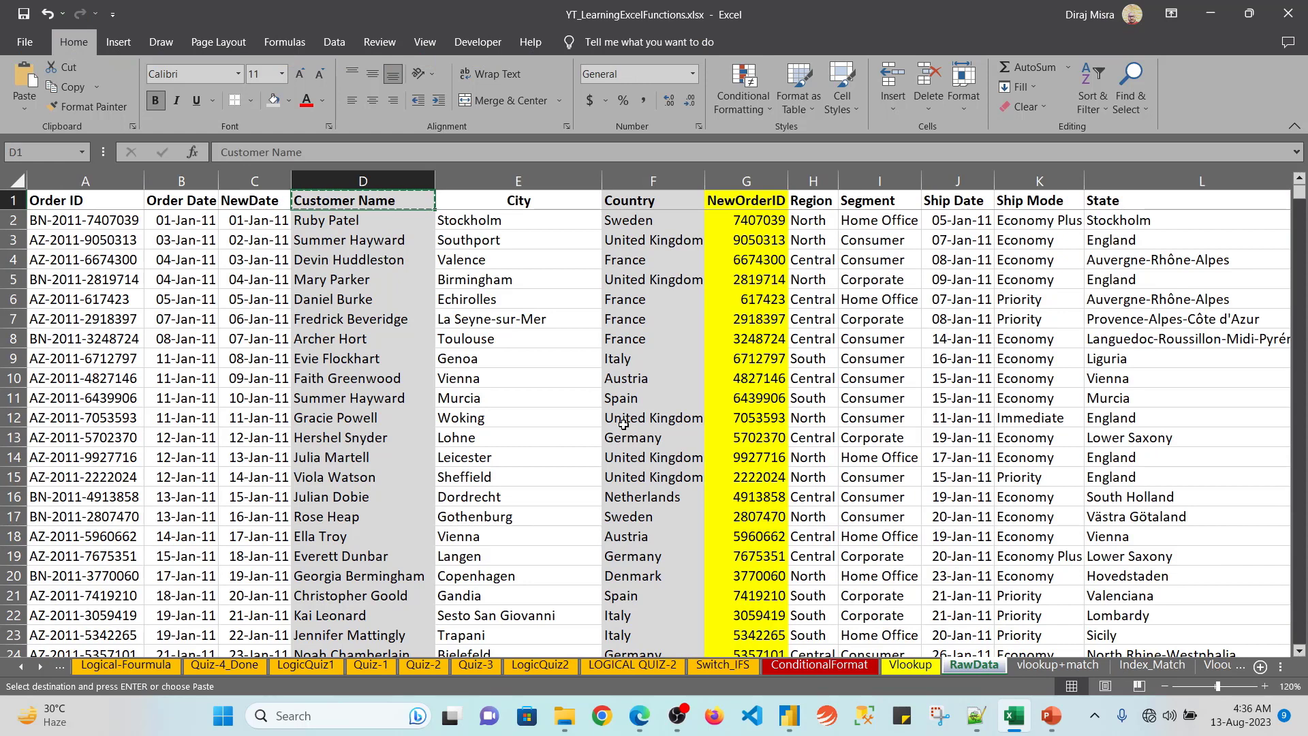
left_click(1030, 667)
key("ctrl+v")
key("Escape")
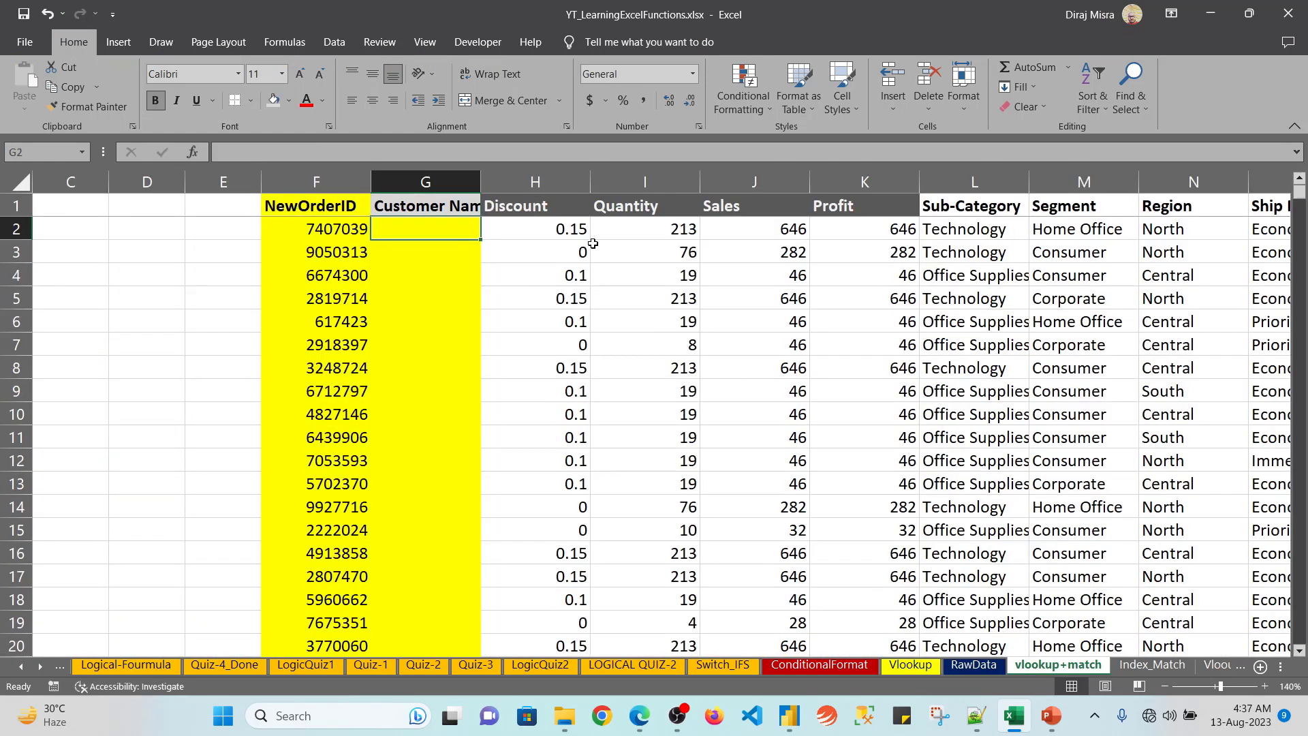
key("alt+o")
key("c")
key("a")
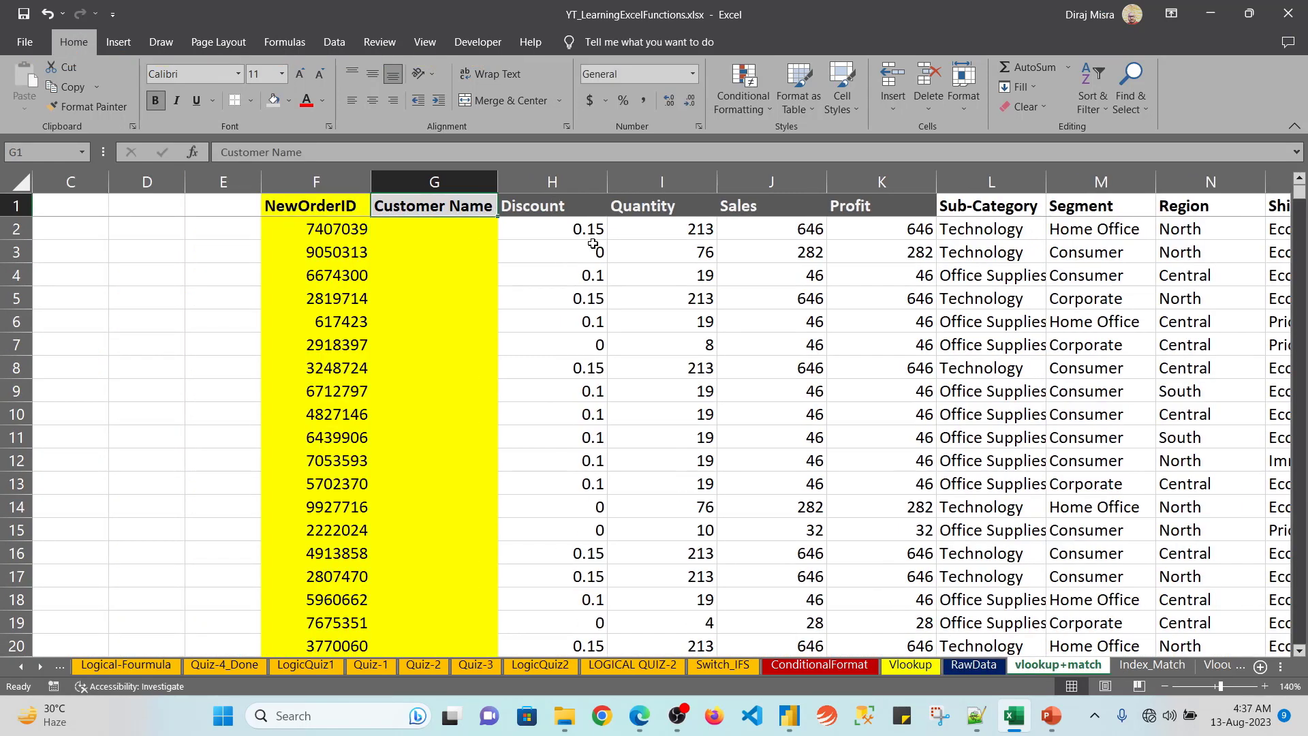
Step: Undo the column autofit, the Customer Name header paste and the blank column insertion
key("ctrl+z")
key("ctrl+z")
key("ctrl+z")
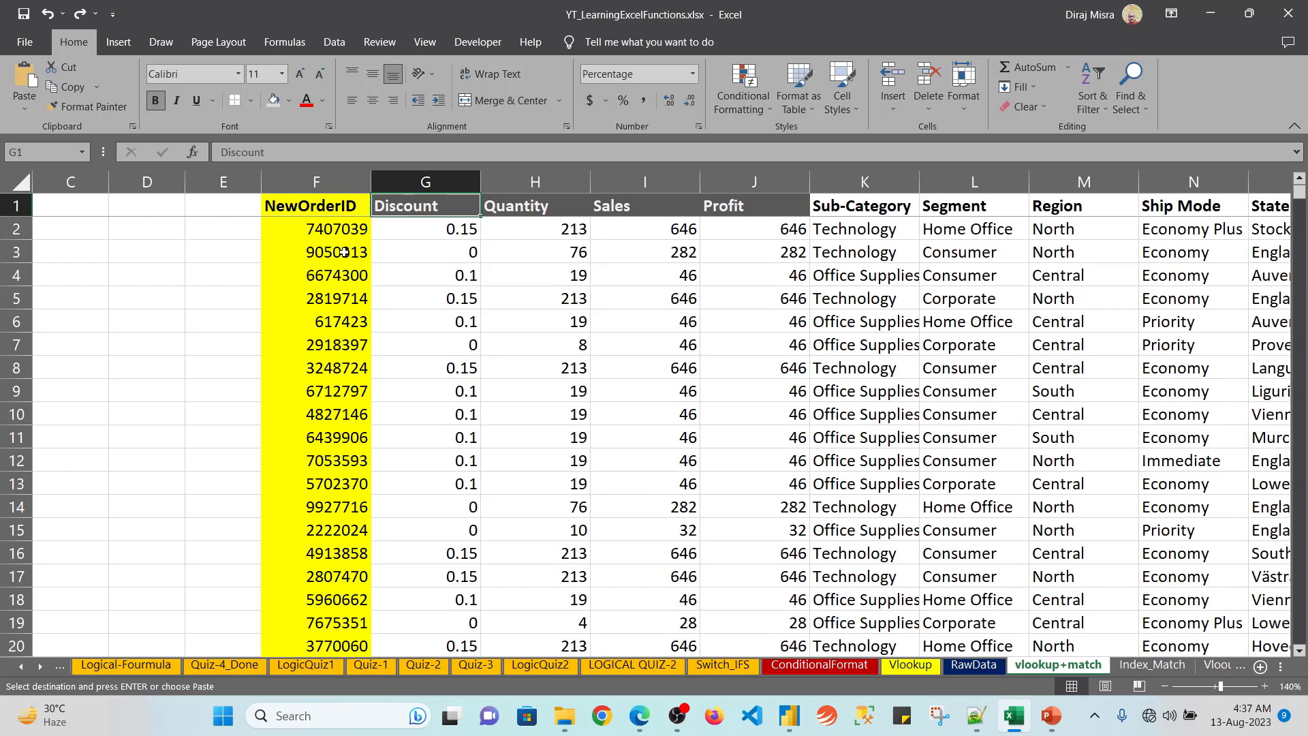
Step: Replace the Discount header in G1 with "Customer name"
left_click(228, 261)
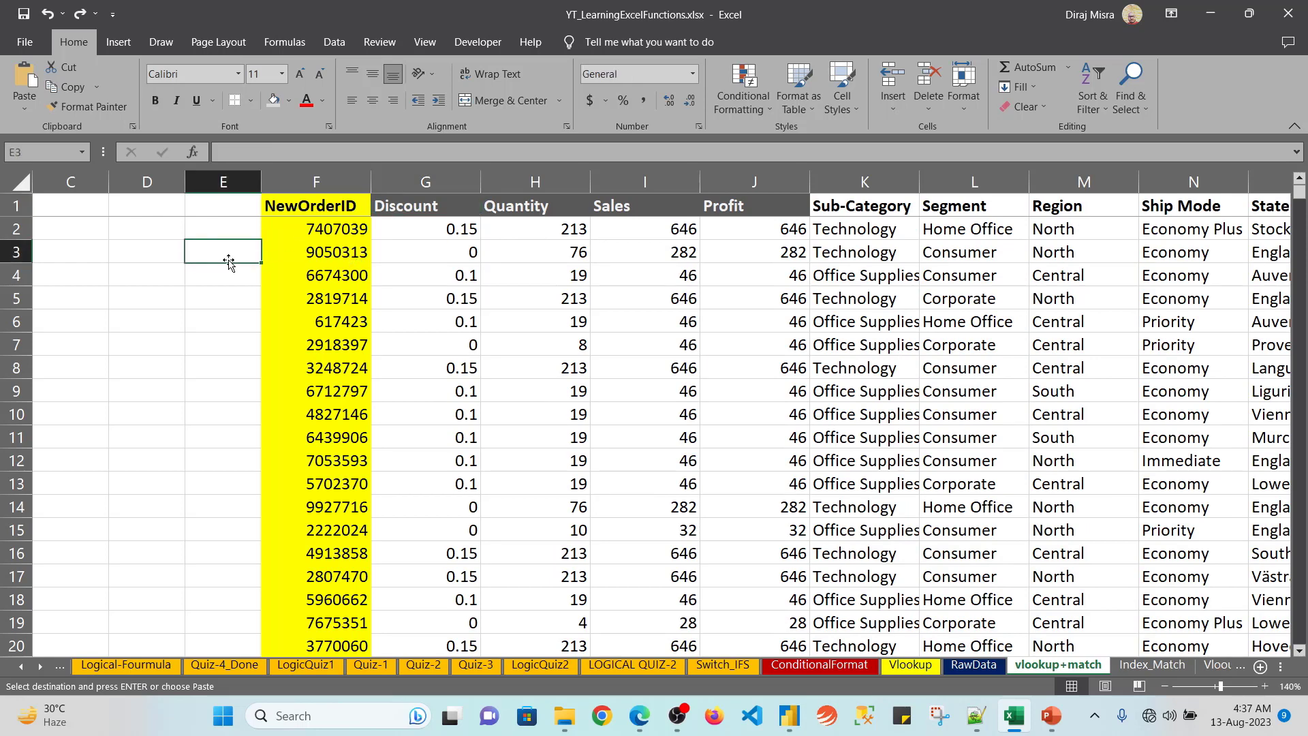
key("Right")
key("Right")
key("Up")
key("Up")
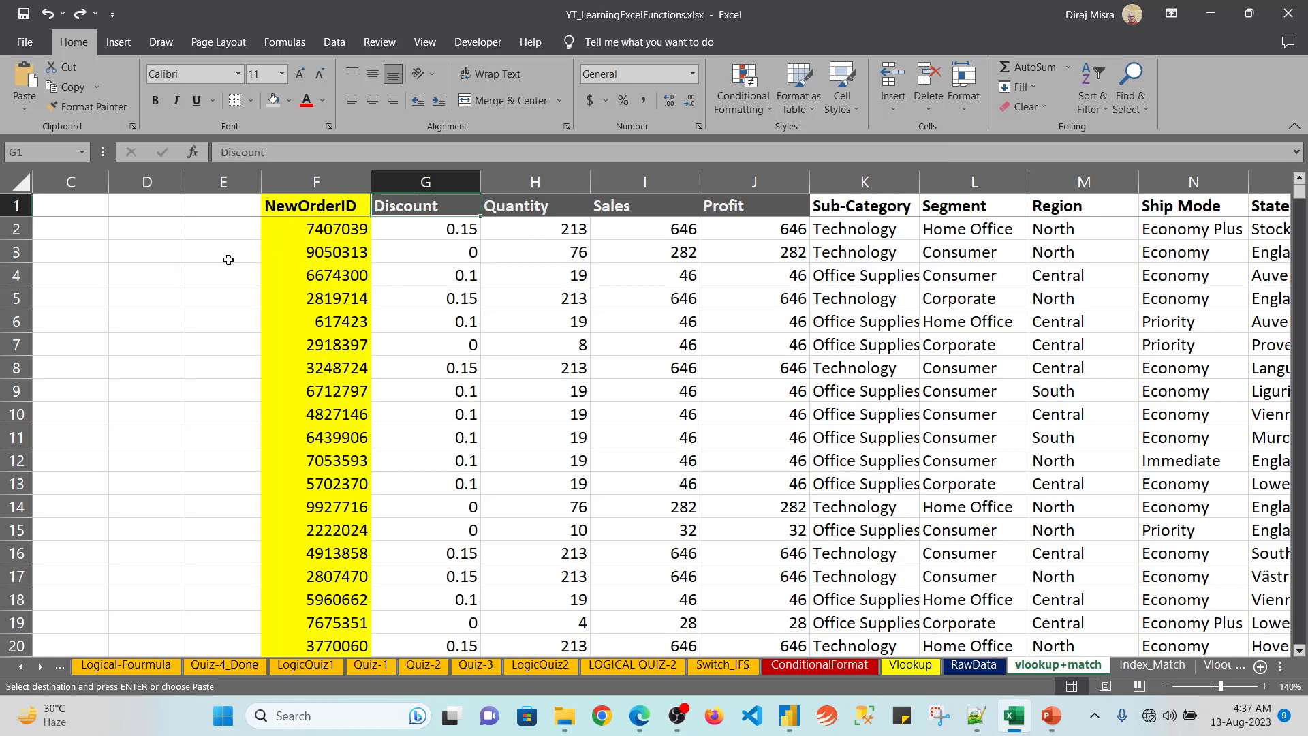
type("Cu")
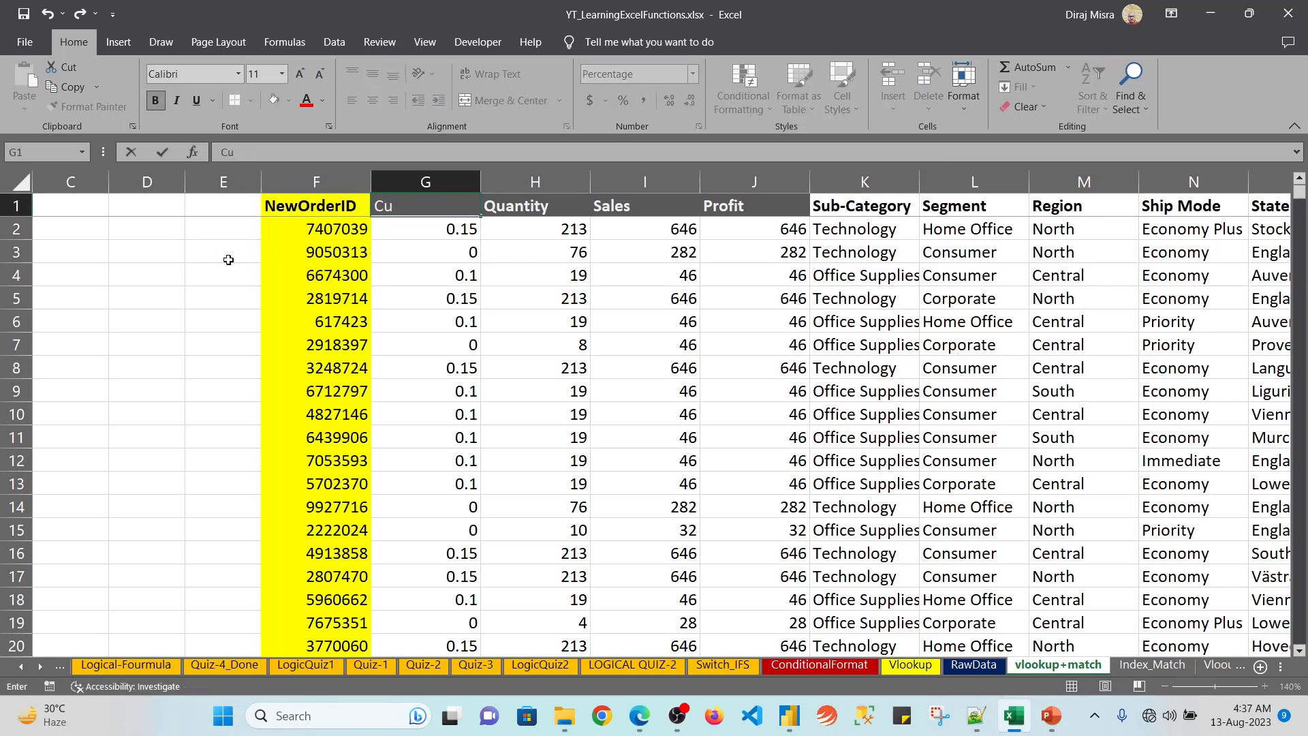
type("stomer name")
key("ctrl+Return")
key("Down")
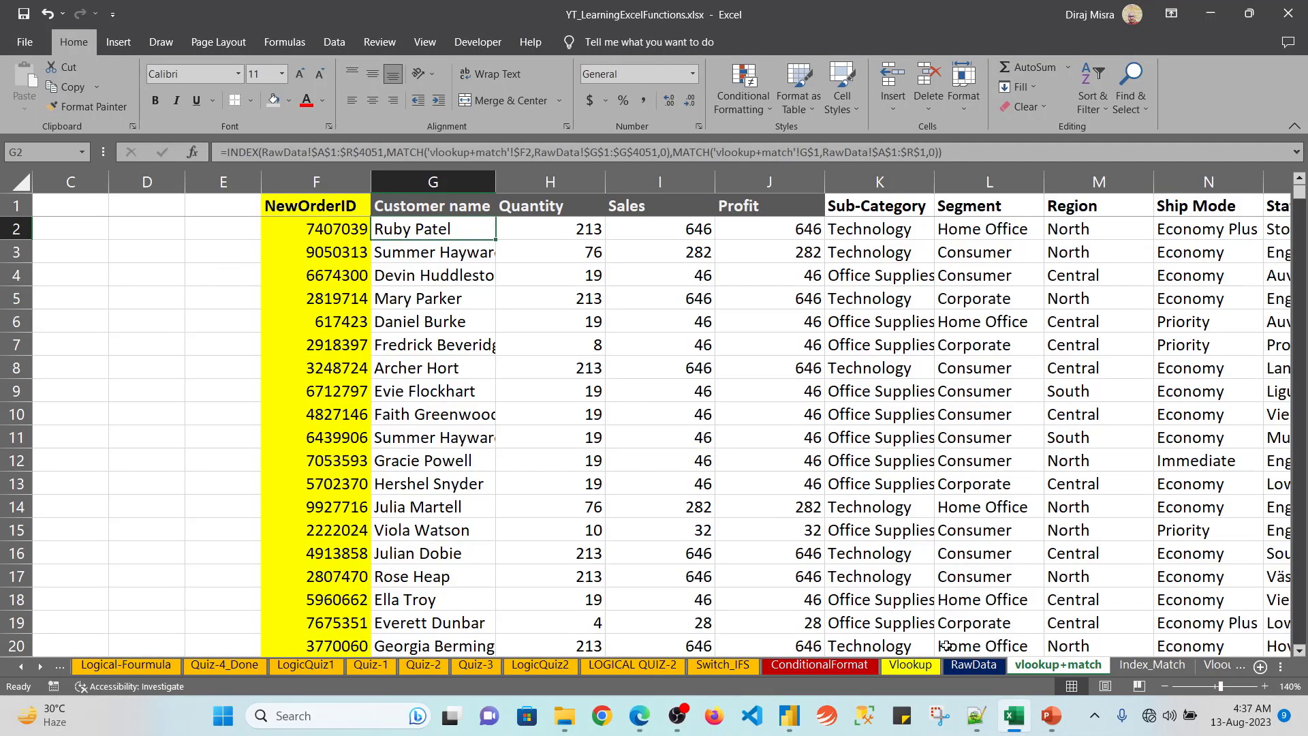
Step: Examine the NewOrderID column down to its last row and the header row on the RawData sheet
left_click(973, 665)
key("ctrl+Home")
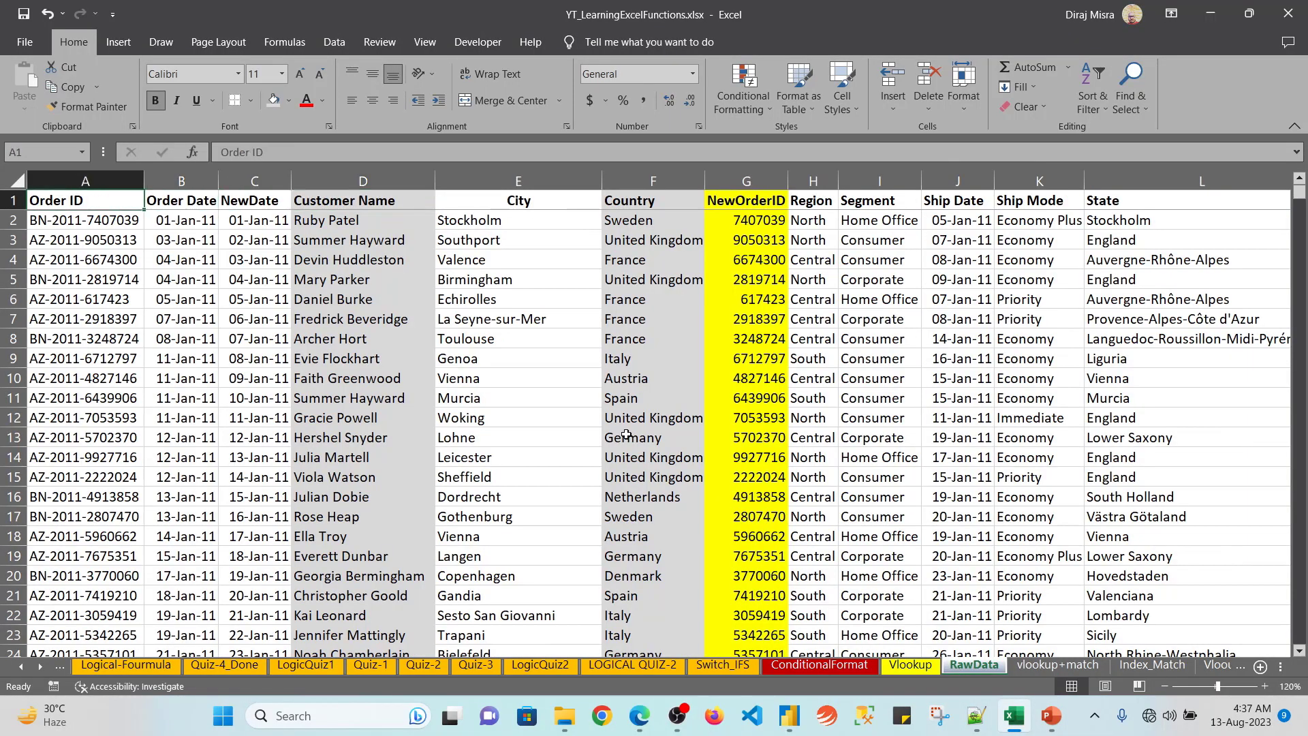
key("Right")
key("Right")
key("Right")
key("Right")
key("Right")
key("Right")
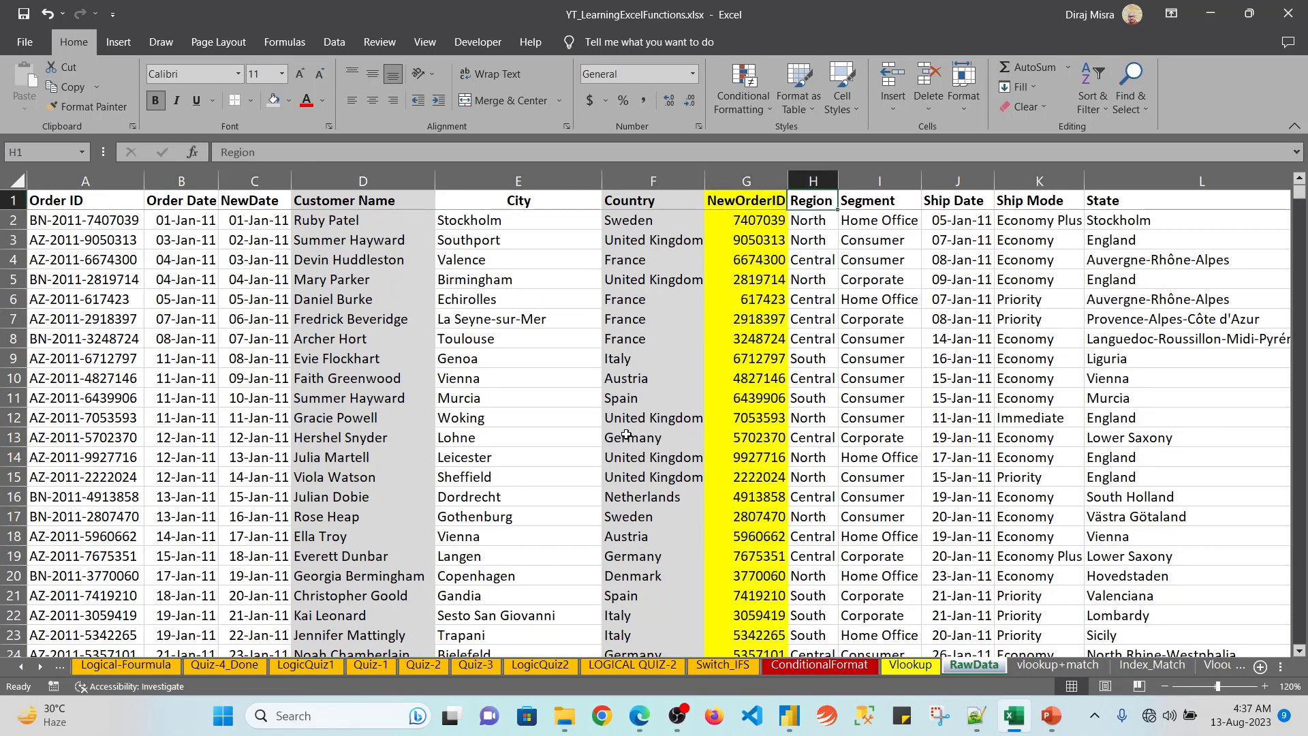
key("ctrl+shift+Down")
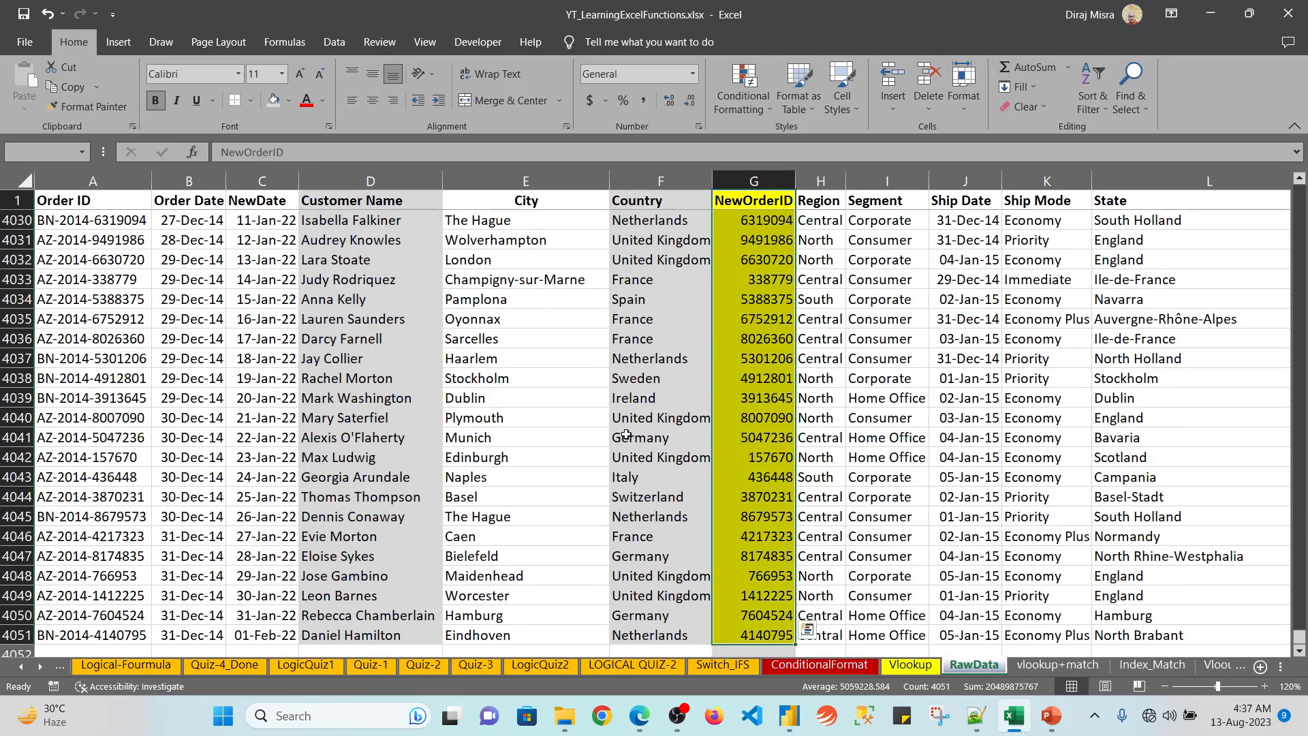
key("Down")
key("Up")
key("ctrl+shift+Down")
key("Left")
key("Left")
key("Left")
key("Left")
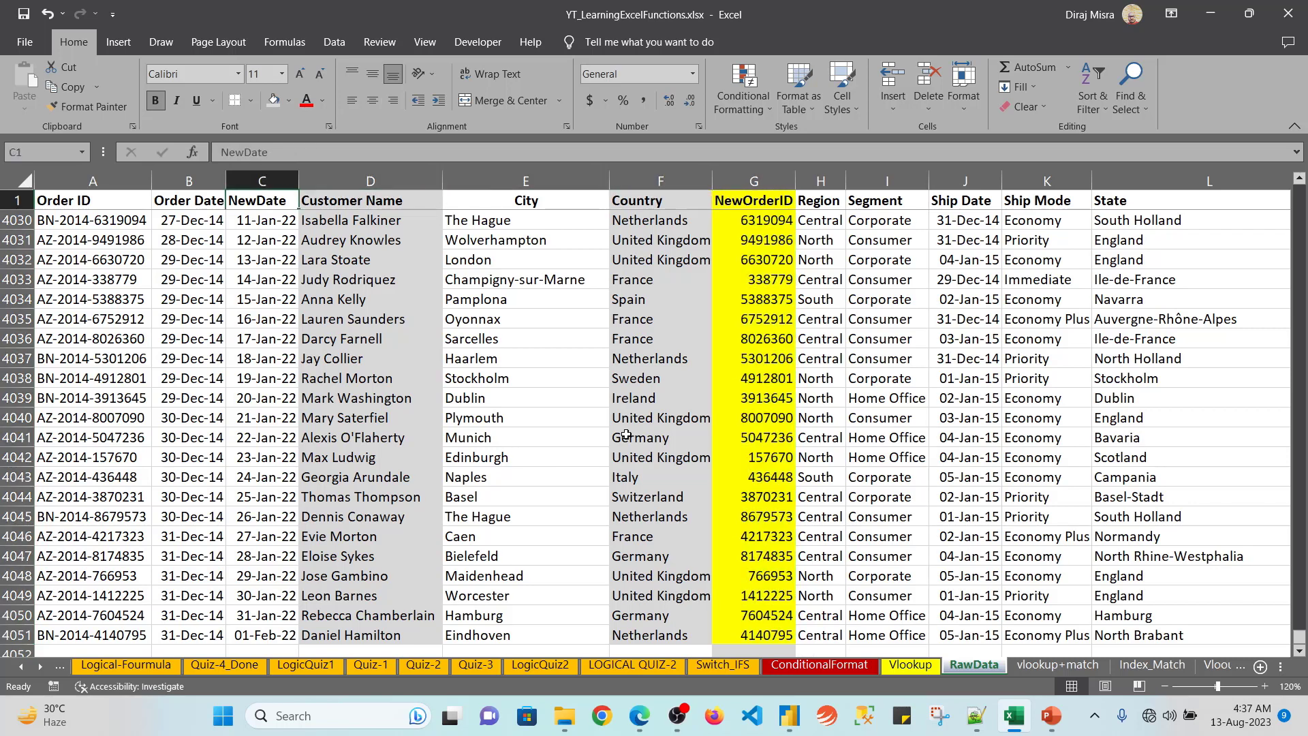
key("Right")
key("Right")
key("Right")
key("Right")
key("Right")
key("Right")
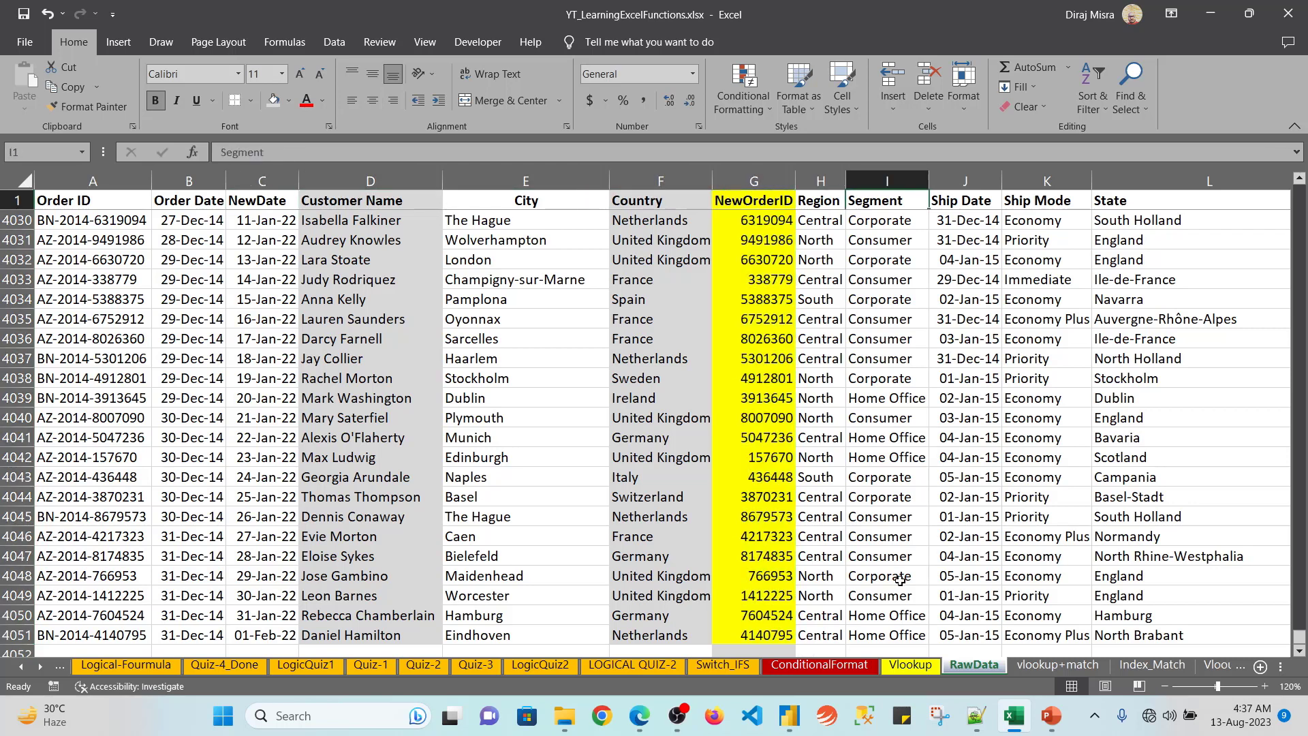
Step: Copy the INDEX and MATCH formula from G2 of the vlookup+match sheet and place it as plain text in X4
left_click(1058, 665)
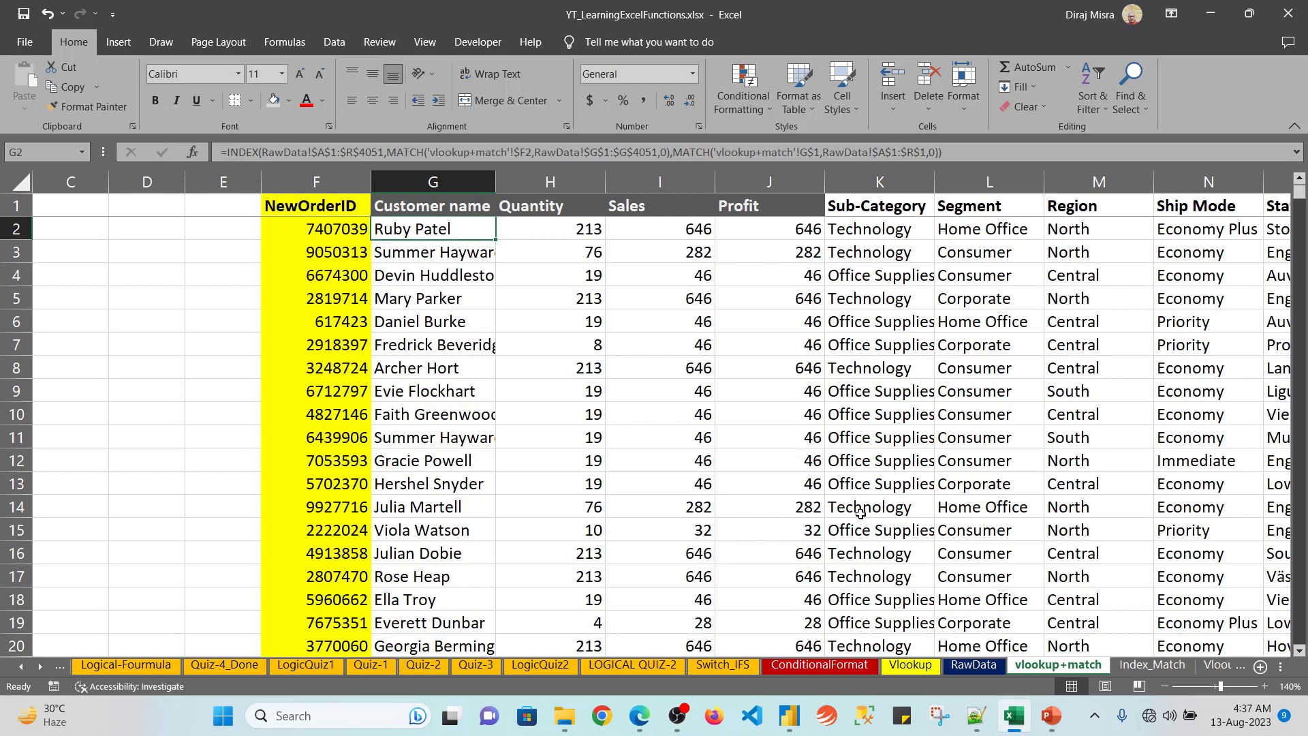
left_click(962, 161)
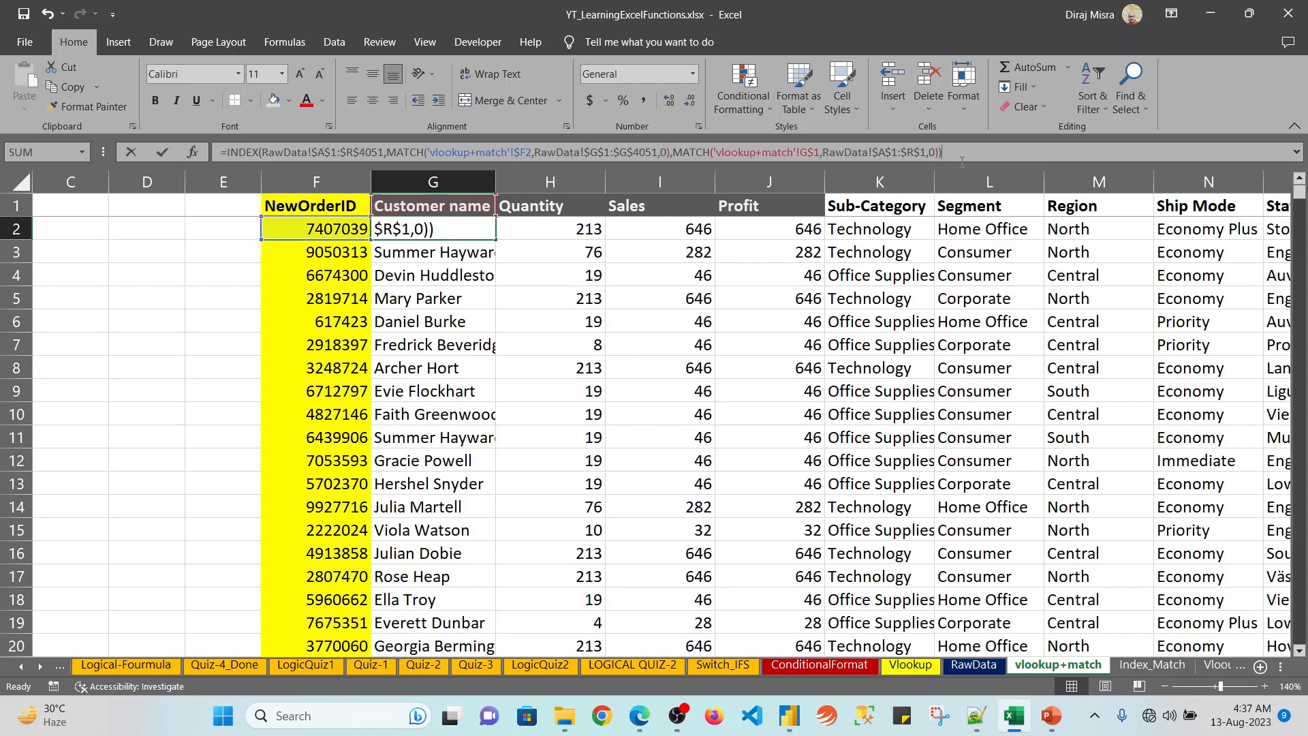
left_click_drag(961, 161, 219, 167)
key("ctrl+c")
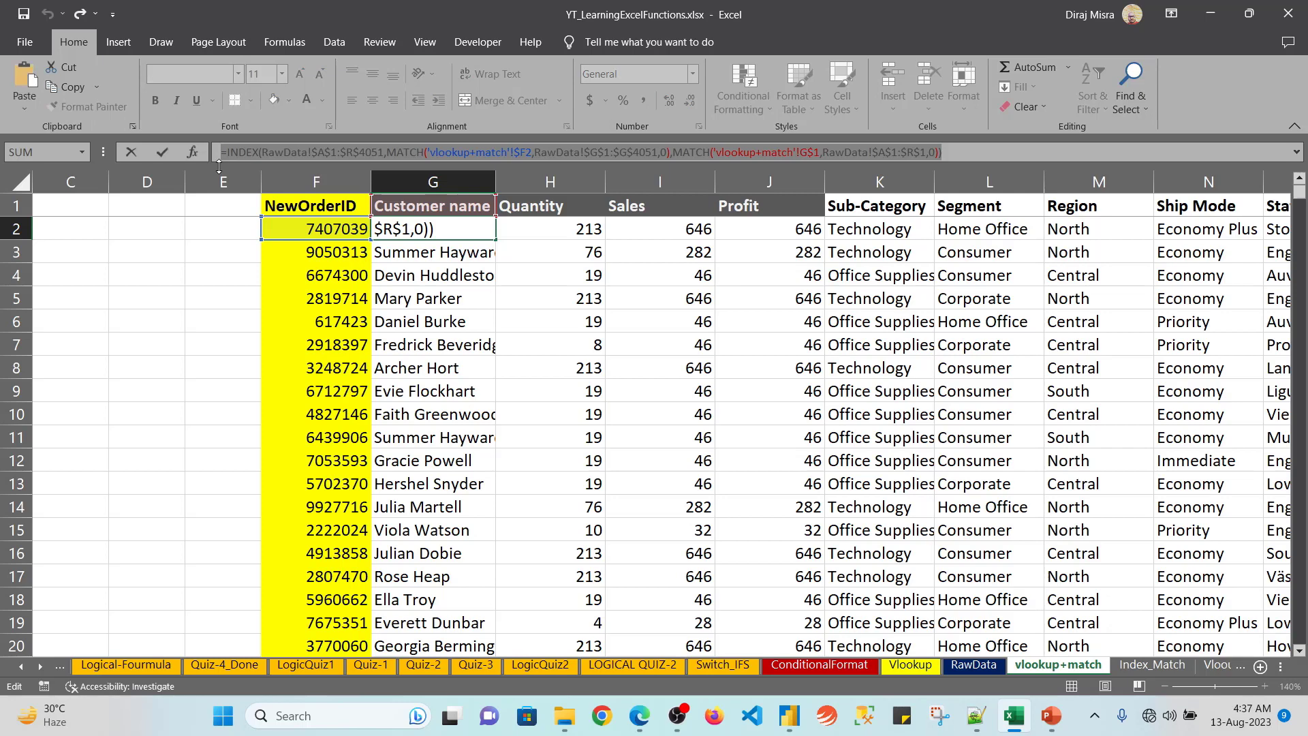
key("Escape")
key("Right")
key("Right")
key("Right")
key("Right")
key("Right")
key("Right")
key("Right")
key("Right")
key("Right")
key("Right")
key("Right")
key("Right")
key("Right")
key("Right")
key("Right")
key("Right")
key("Right")
key("Right")
key("Right")
key("Right")
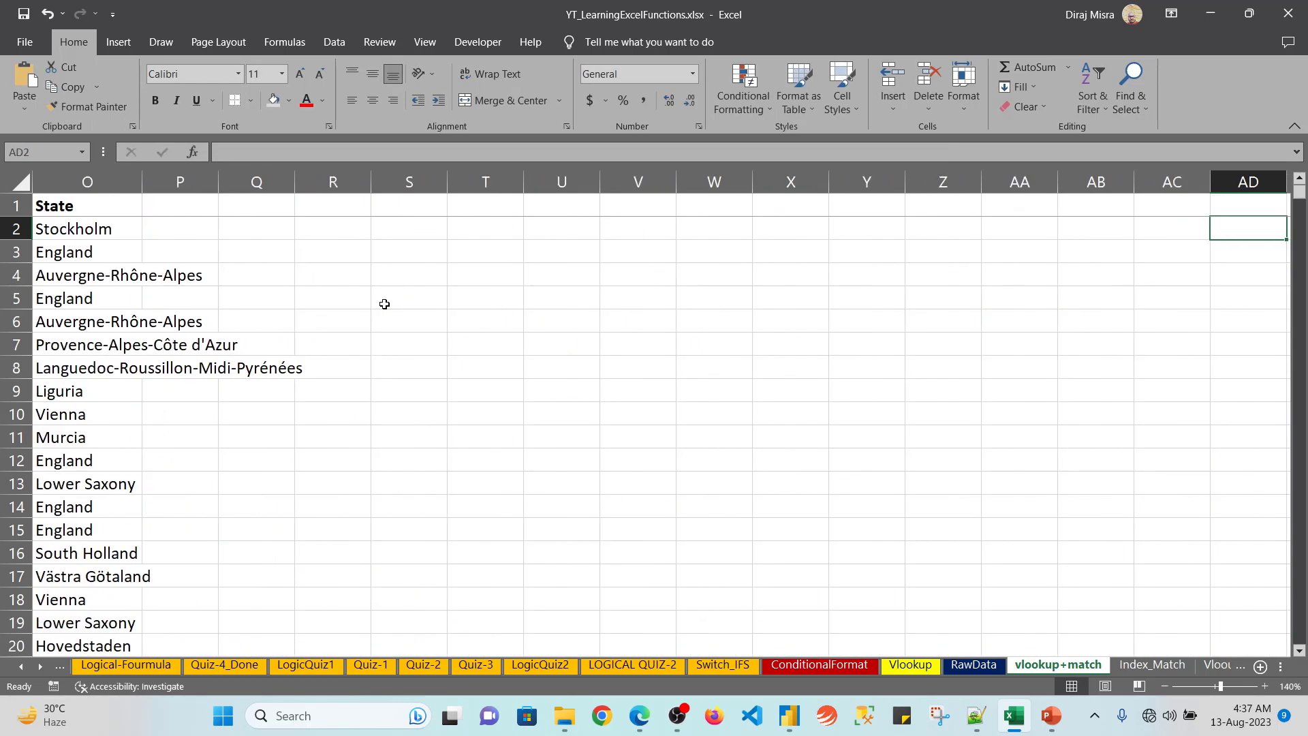
key("Left")
key("Left")
key("Left")
key("Left")
key("Left")
key("Left")
key("Down")
key("Down")
key("BackSpace")
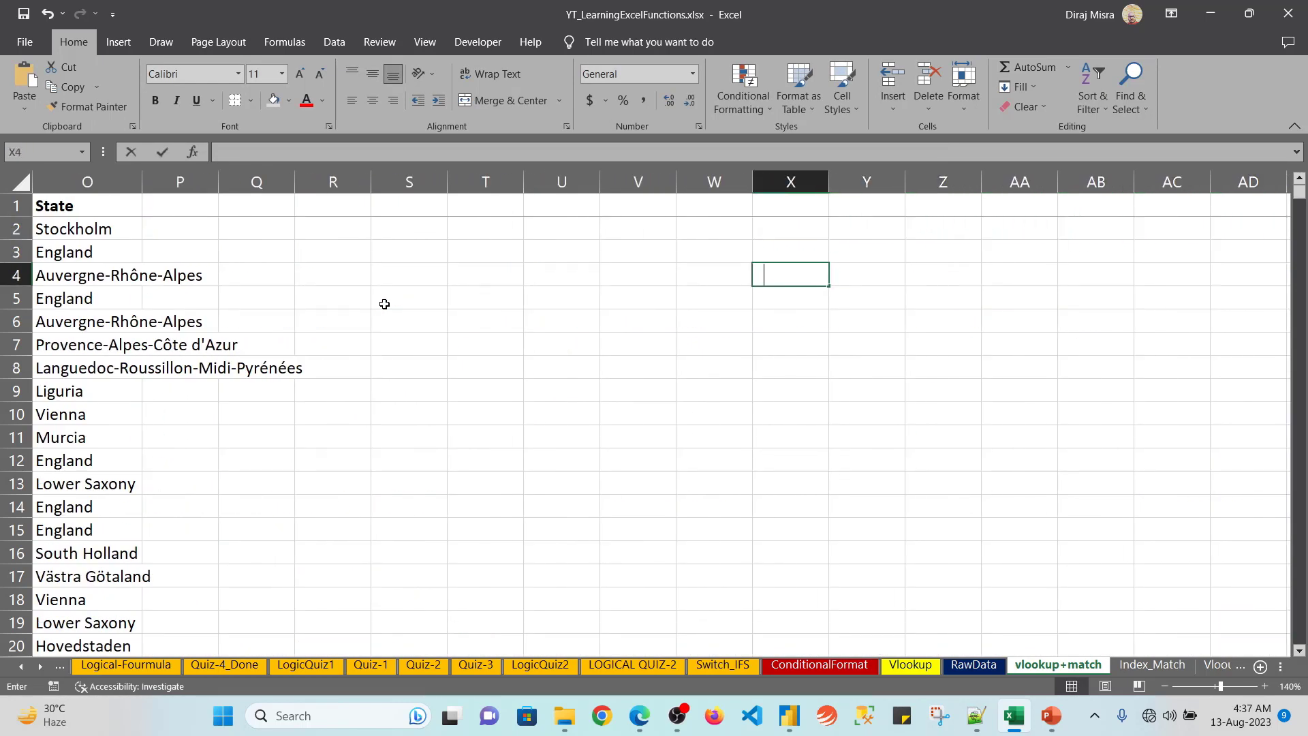
key("ctrl+v")
key("Return")
Step: Read through the formula text in X4 from start to end
key("Up")
key("Right")
key("Right")
key("Left")
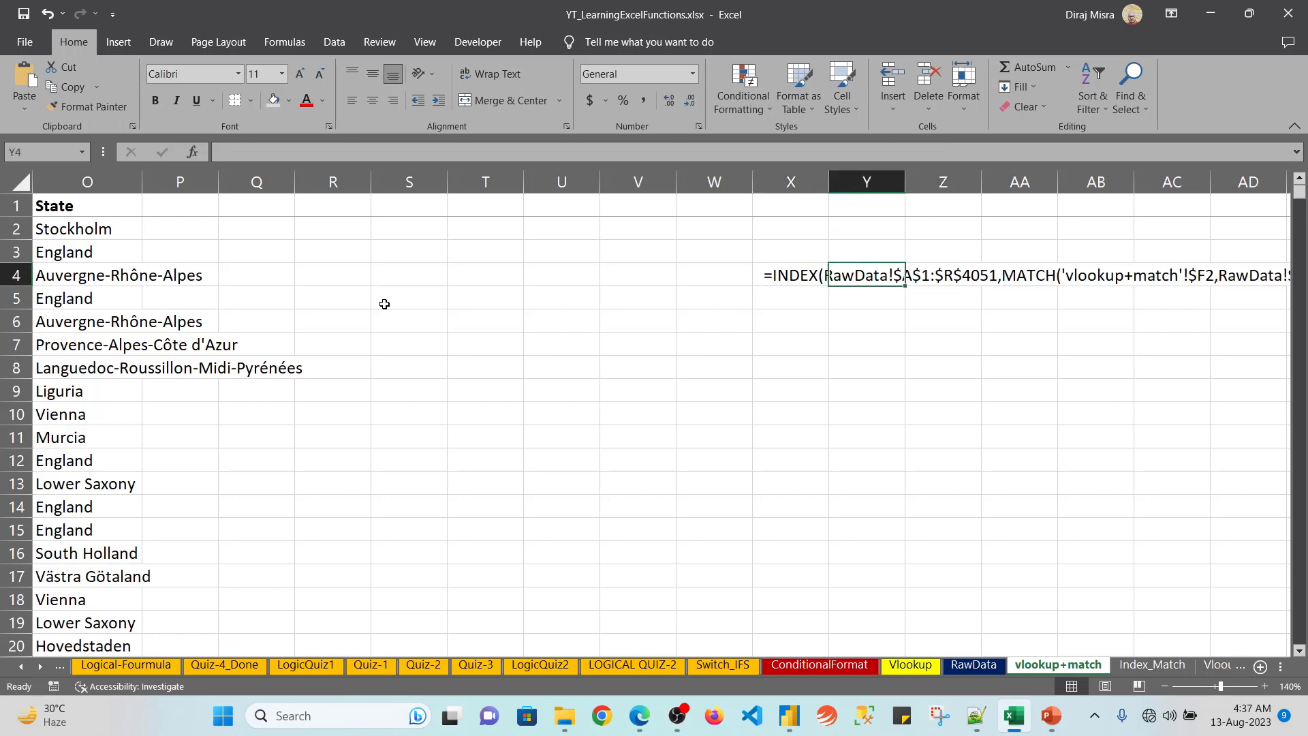
key("Right")
key("Right")
key("Right")
key("Right")
key("Right")
key("Right")
key("Right")
key("Right")
key("Right")
key("Right")
key("Left")
key("Left")
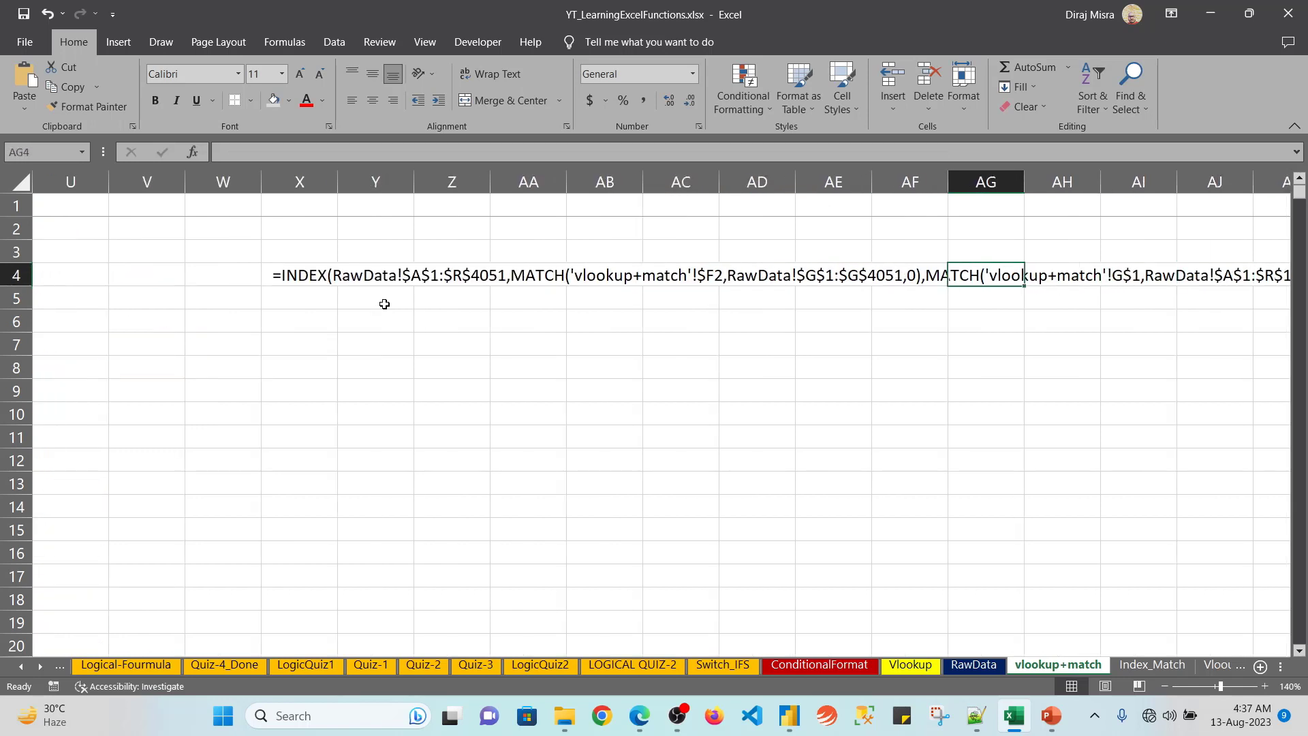
key("Left")
key("Left")
key("Left")
key("Left")
key("Left")
key("Left")
key("Left")
key("Left")
key("Left")
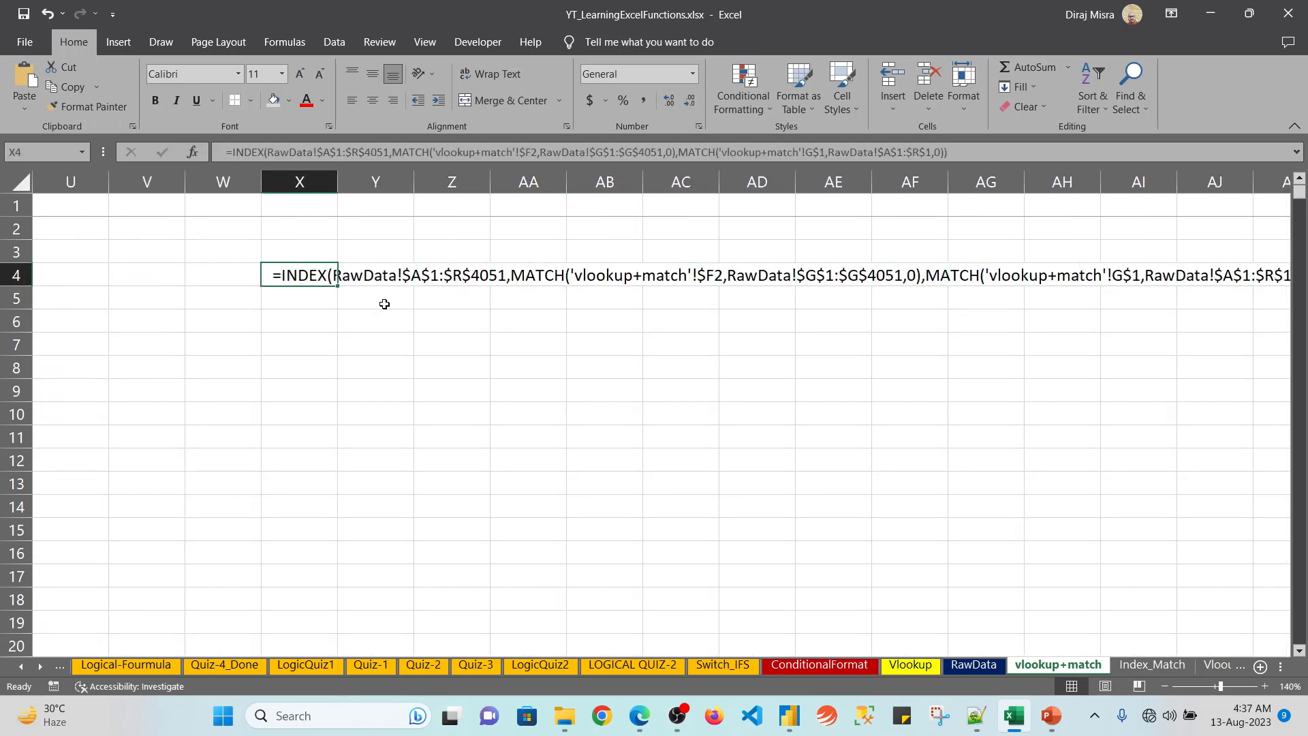
key("F2")
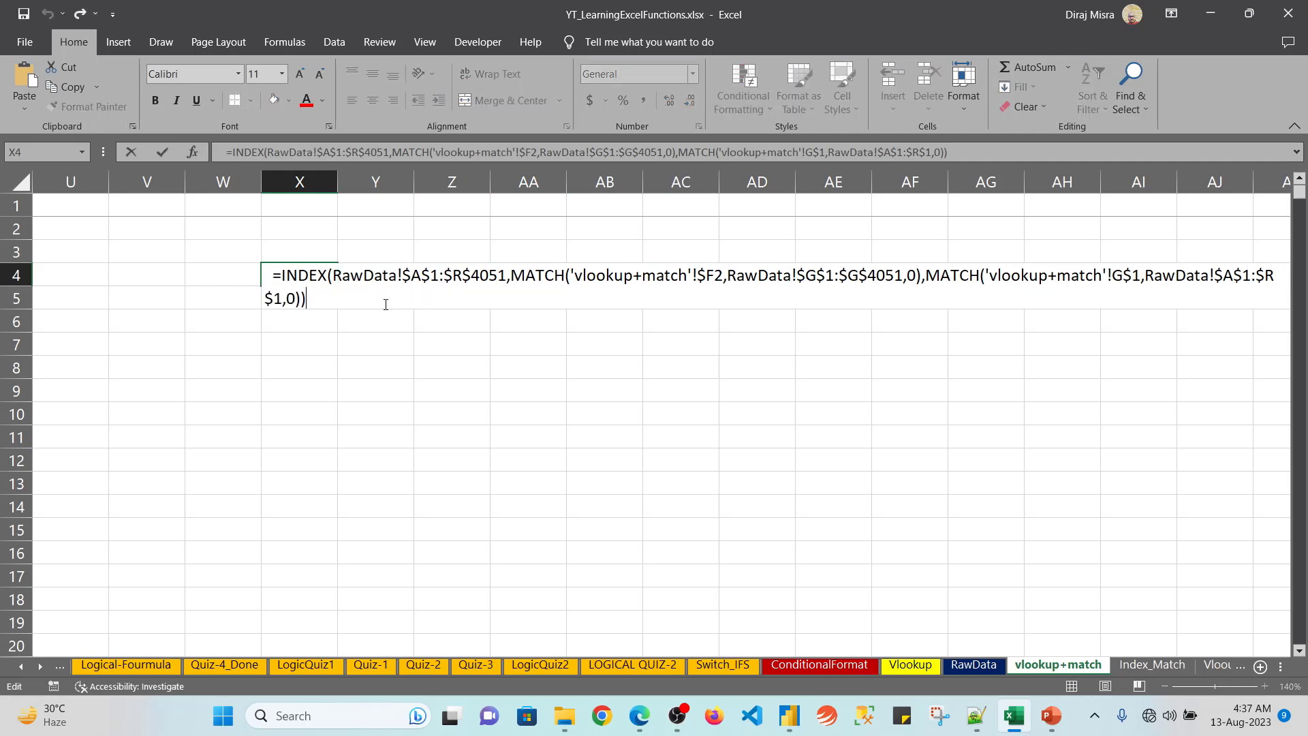
key("Escape")
Step: Return to the lookup table and review its header row from Customer name through State
key("Left")
key("Left")
key("Left")
key("Left")
key("Left")
key("Left")
key("Left")
key("Left")
key("Left")
key("Left")
key("Left")
key("Left")
key("Left")
key("Left")
key("Left")
key("Left")
key("Left")
key("Left")
key("Left")
key("Left")
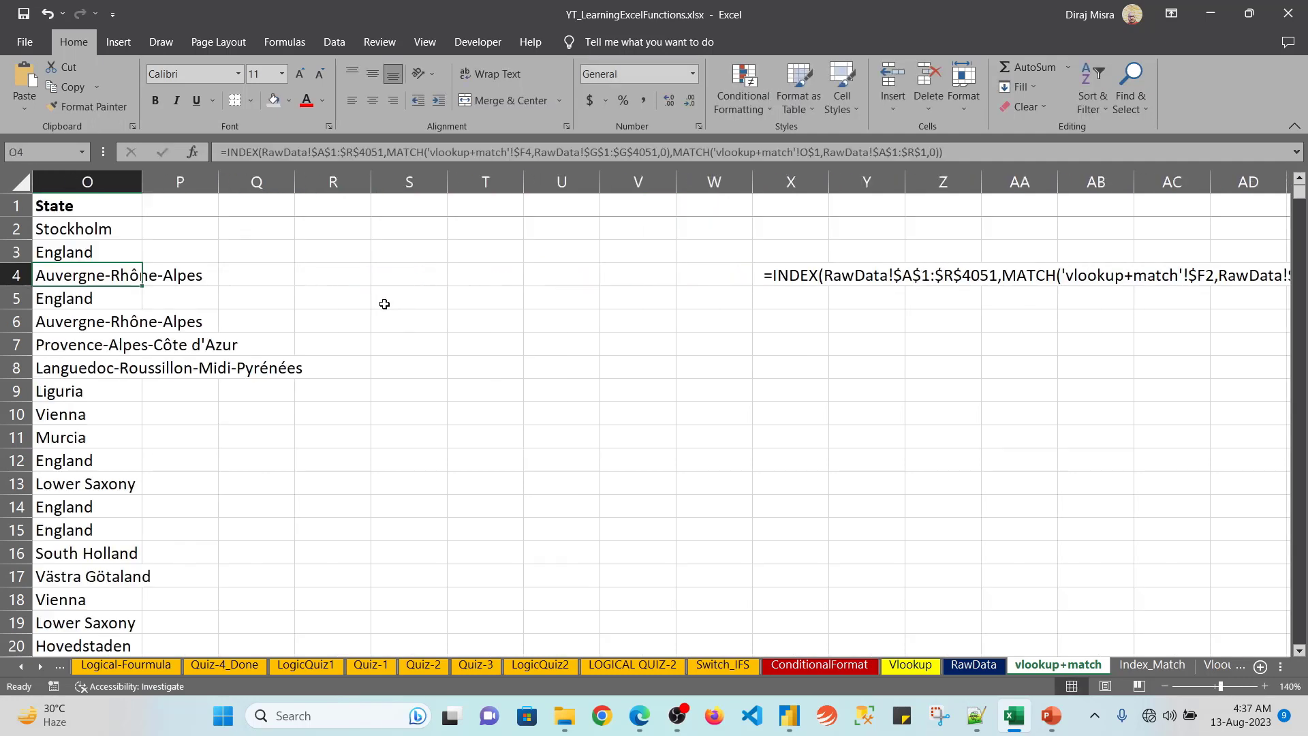
key("Right")
key("Right")
key("Right")
key("Right")
key("Right")
key("Up")
key("Up")
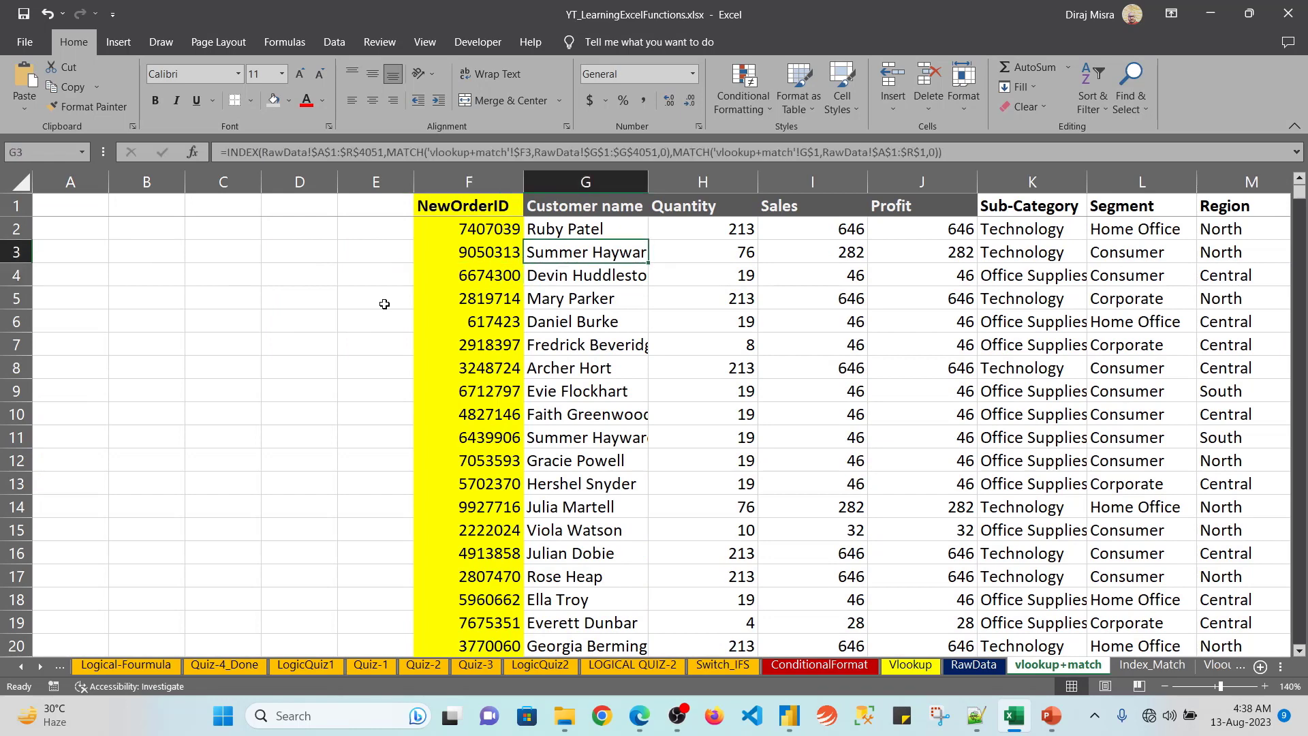
key("ctrl+Down")
key("ctrl+Up")
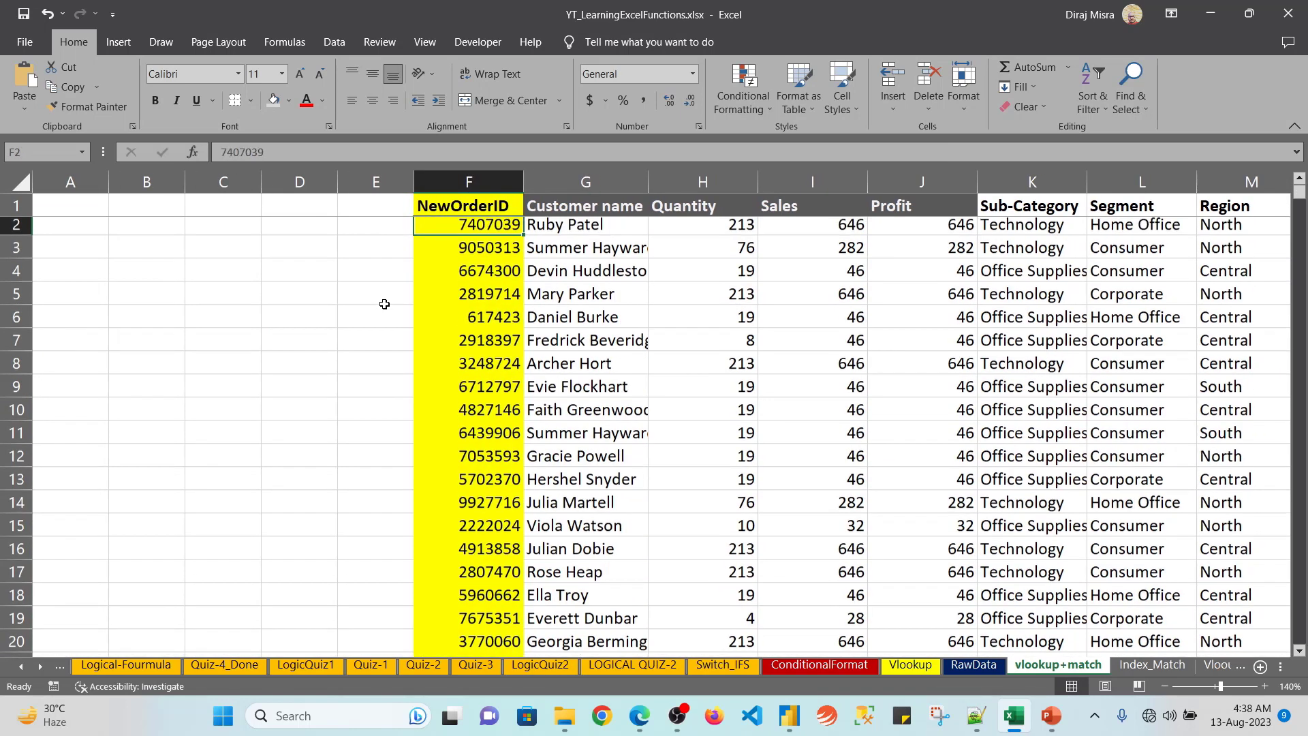
key("Right")
key("ctrl+shift+Right")
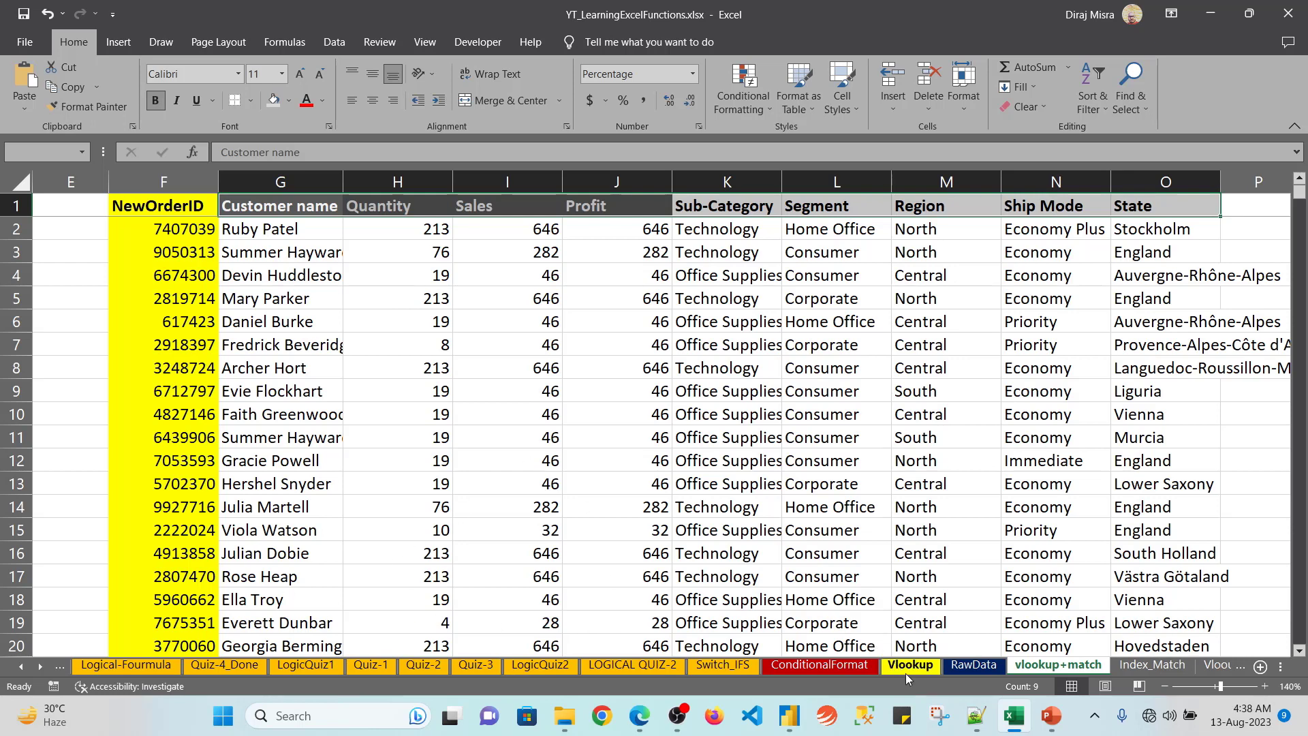
Step: Copy the City and Country headers from RawData over the Quantity and Sales headers in H1:I1 of the vlookup+match sheet
left_click(960, 666)
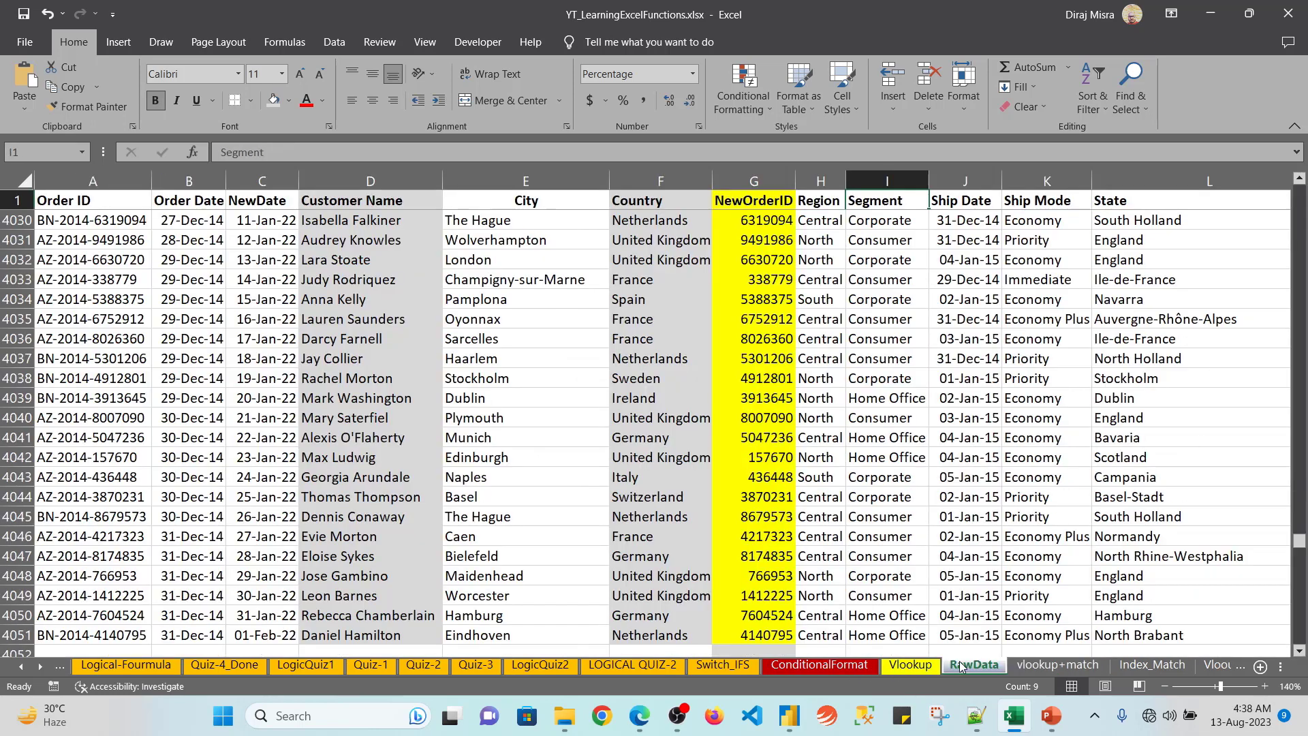
key("Left")
key("Left")
key("Left")
key("Left")
key("shift+Right")
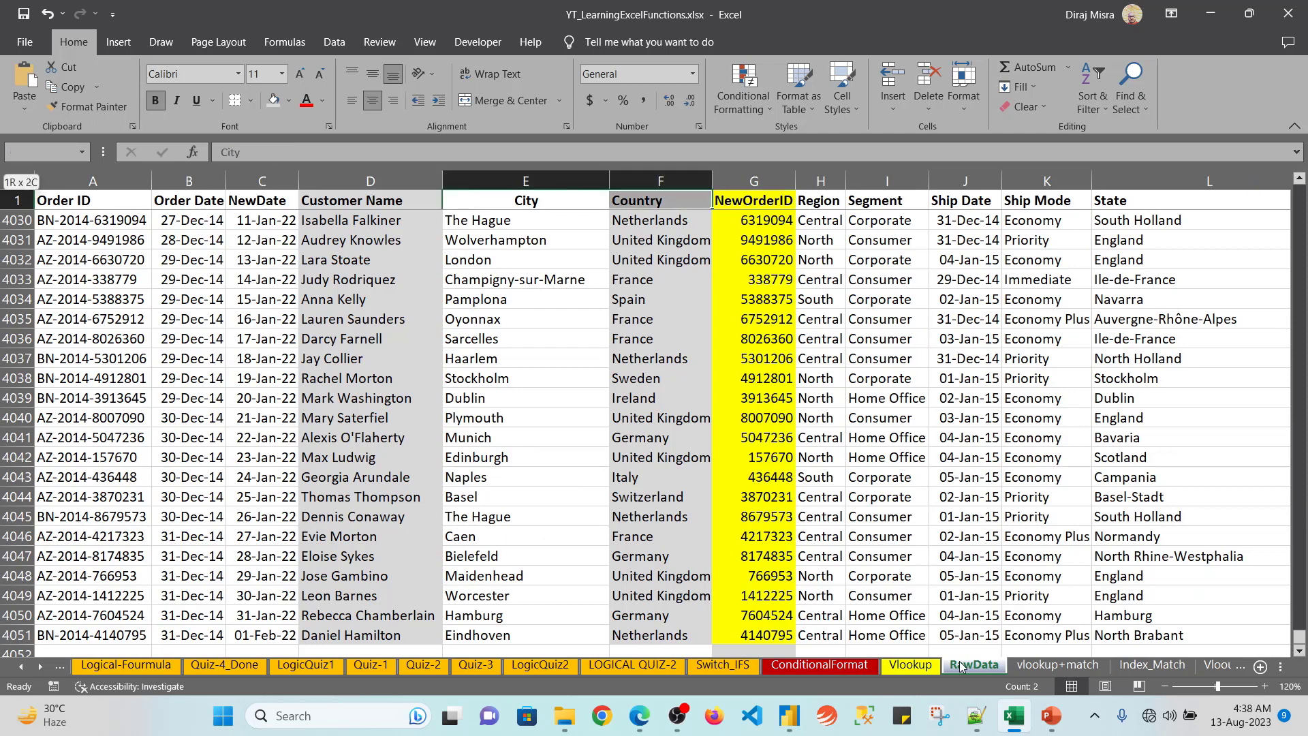
key("ctrl+c")
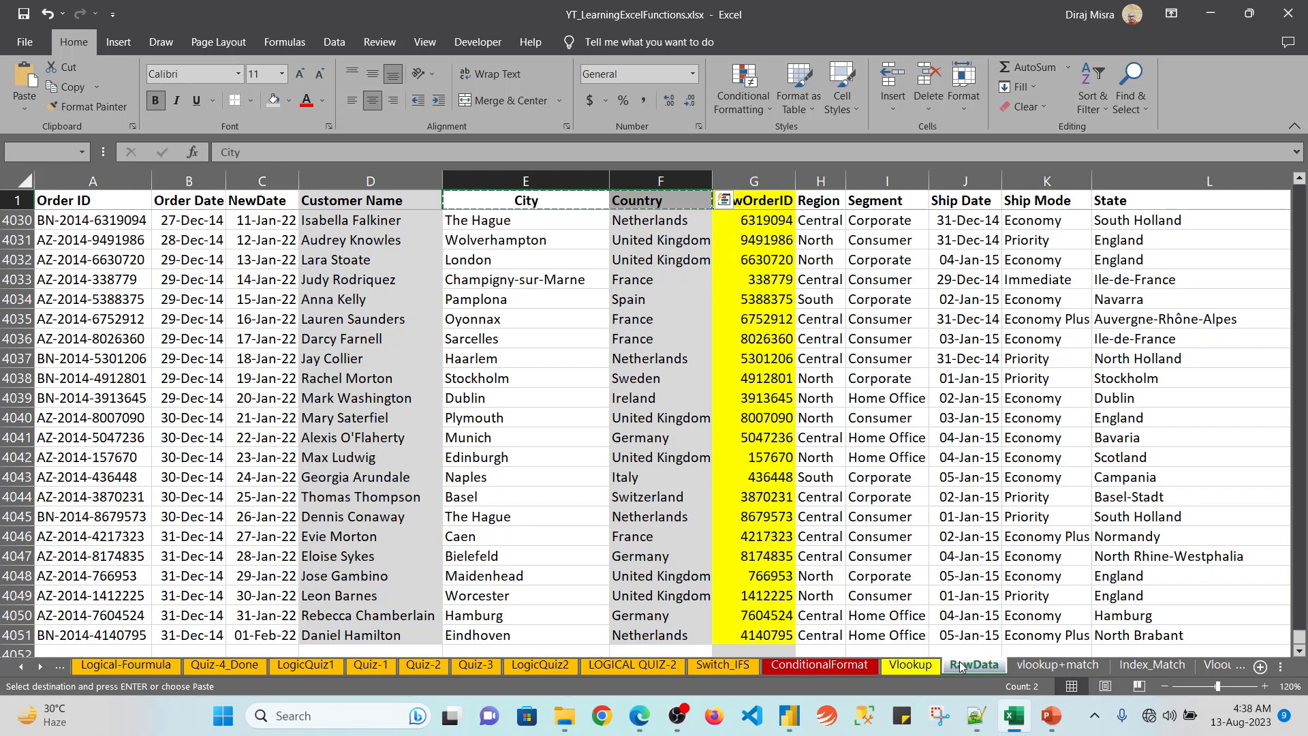
left_click(1086, 667)
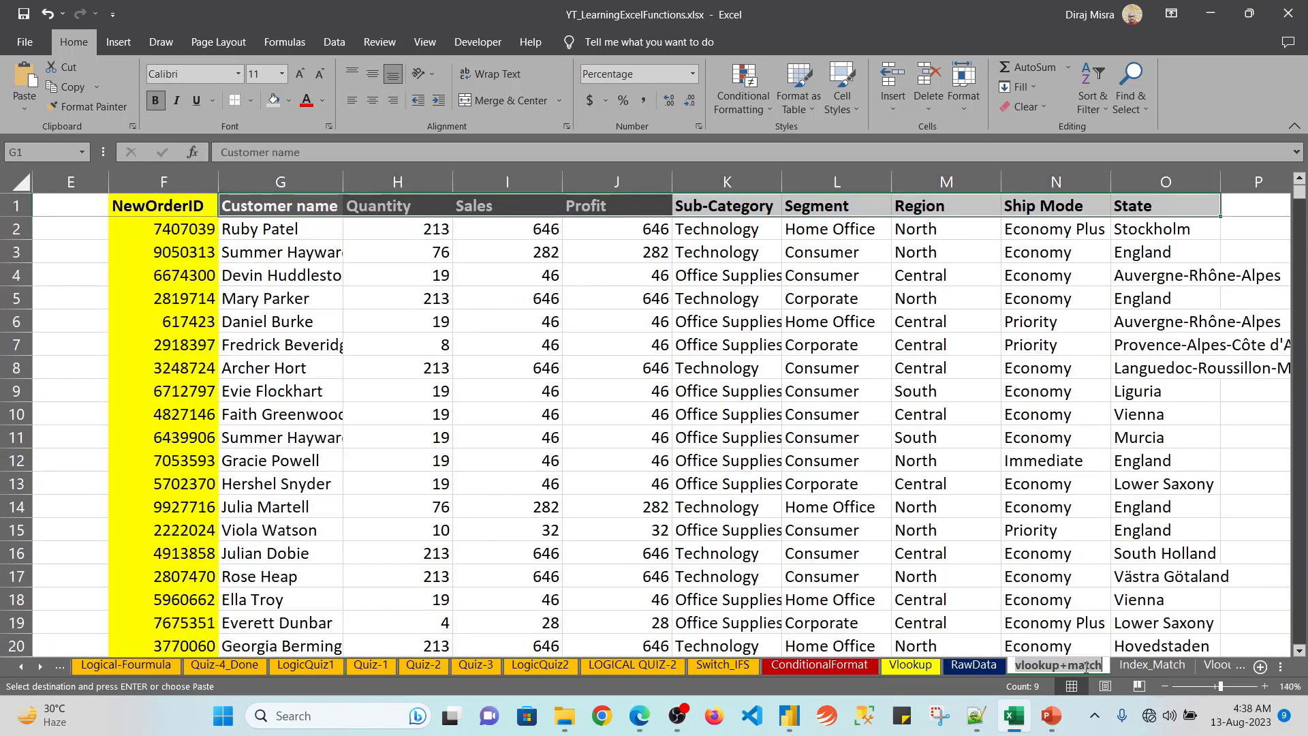
left_click(404, 210)
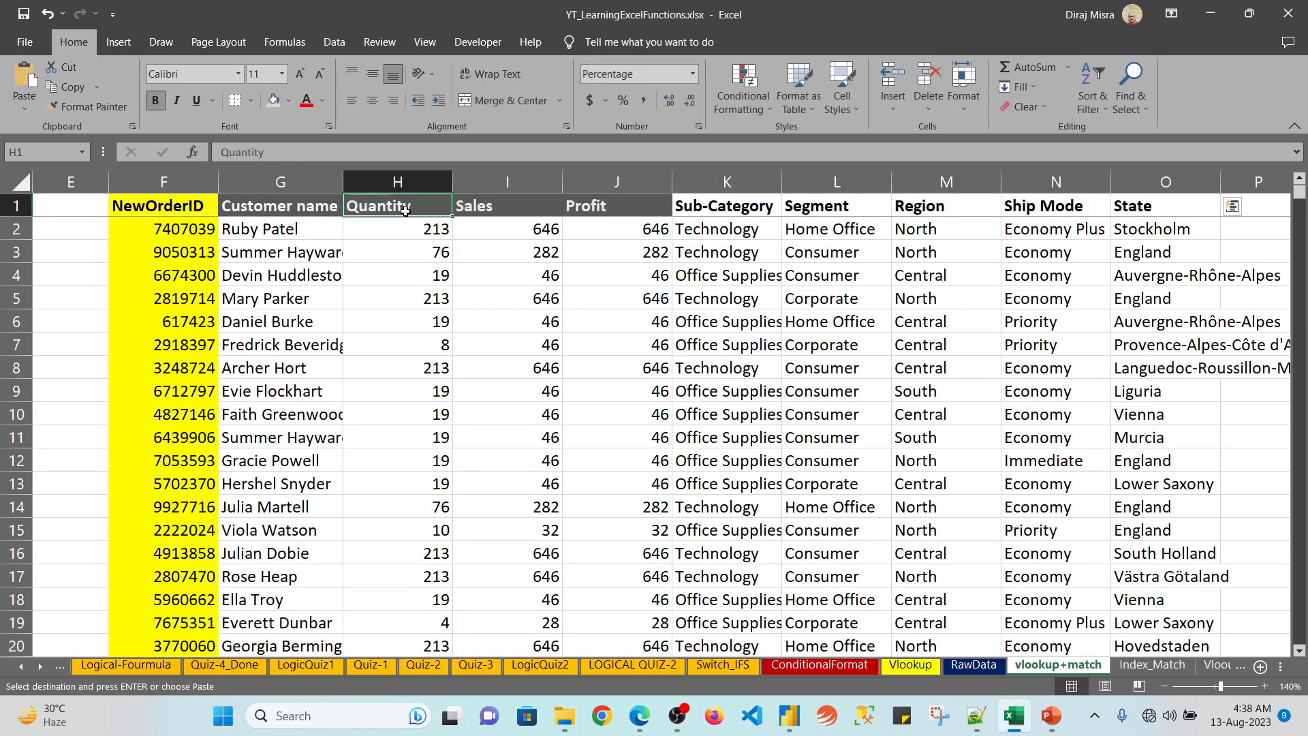
key("Return")
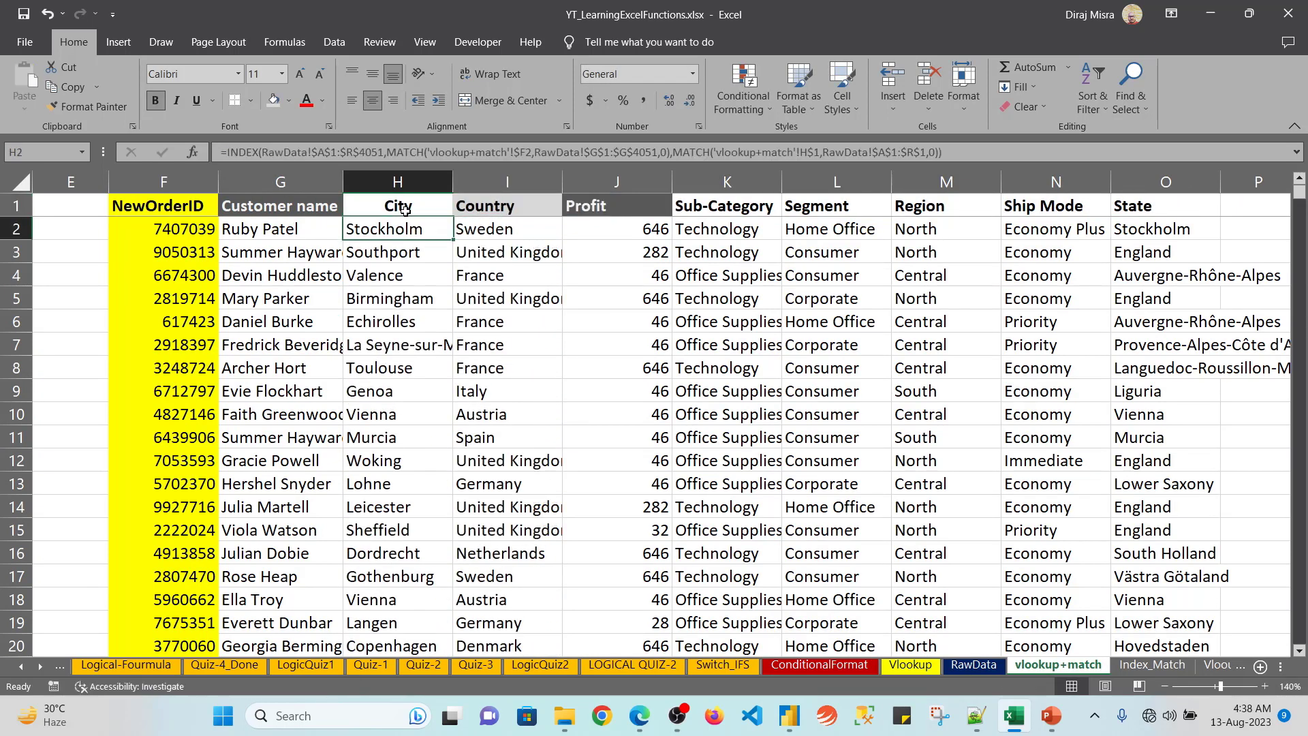
Step: Clear all lookup formulas below the Customer name, City and Country headers
key("Left")
key("shift+Right")
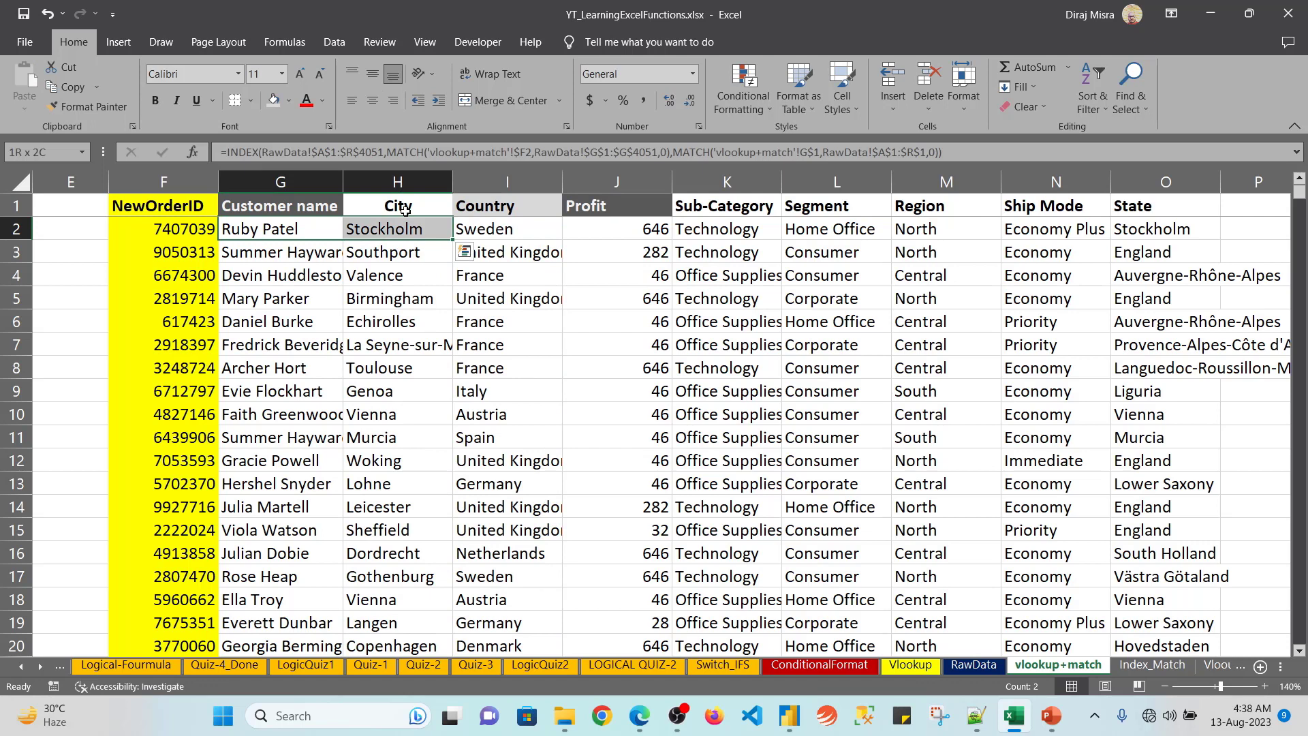
key("ctrl+shift+Right")
key("ctrl+shift+Left")
key("shift+Right")
key("ctrl+shift+Down")
key("Delete")
key("ctrl+Up")
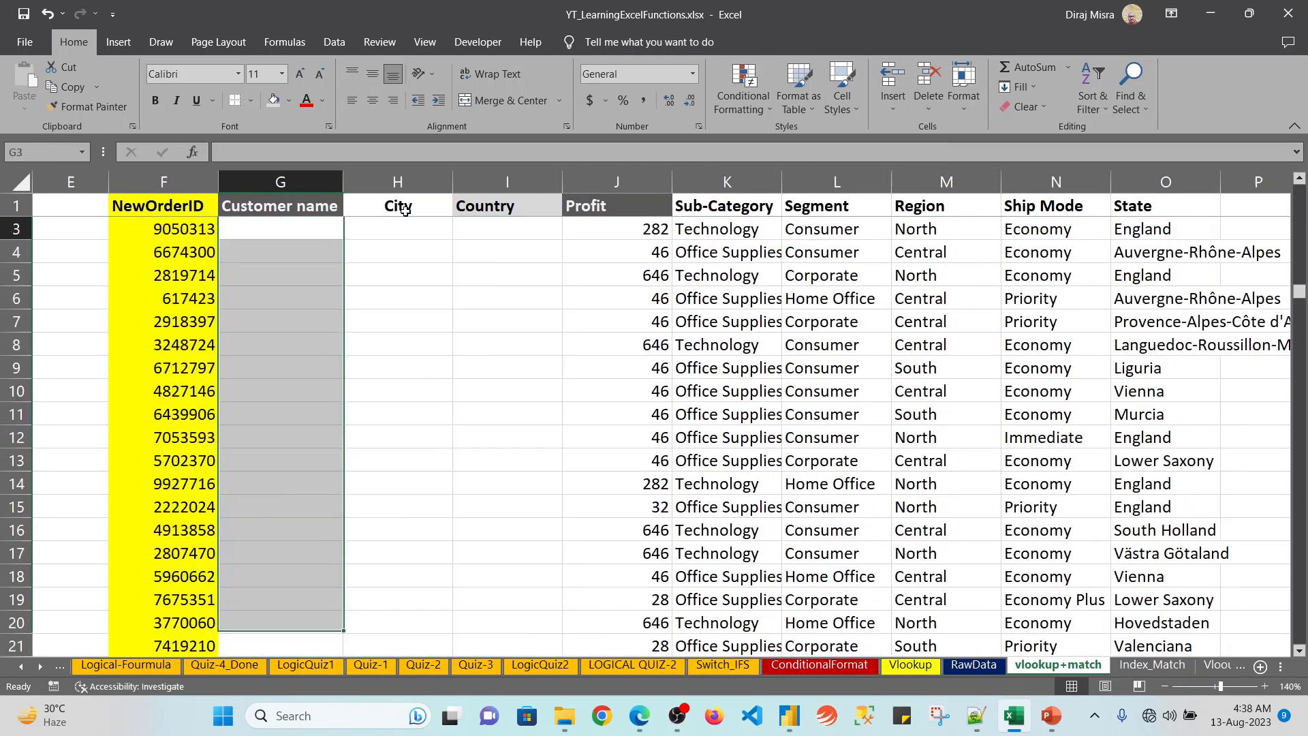
Step: Start a VLOOKUP formula across G2:I2 with $F2 as the lookup value
key("ctrl+Up")
key("Down")
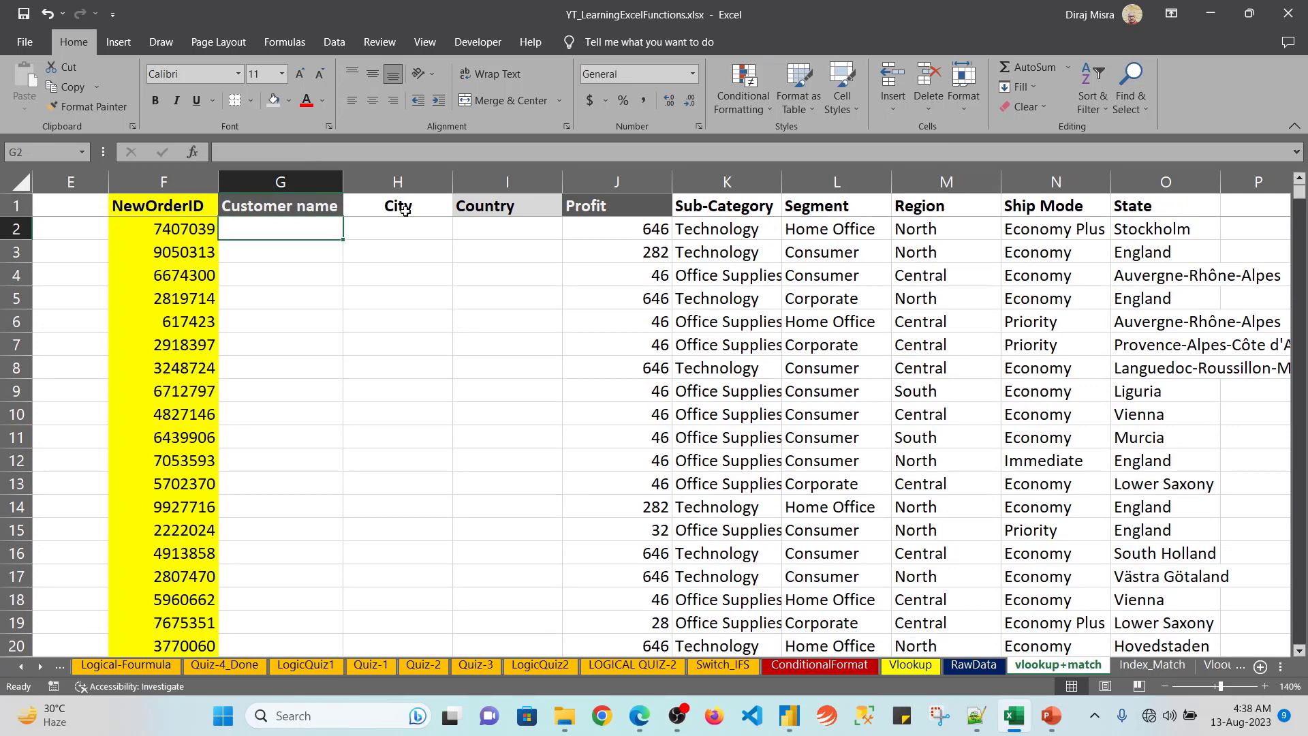
key("shift+Right")
key("shift+Right")
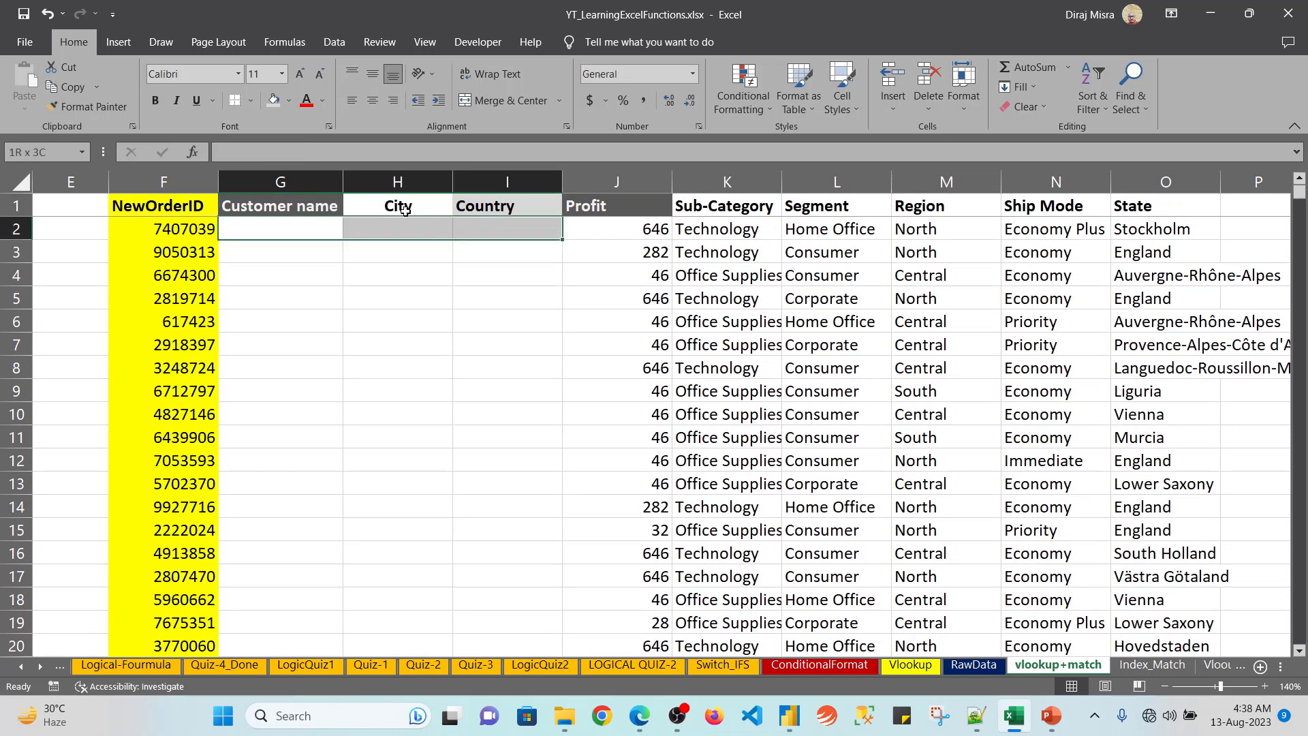
type("=VLOOKUP(")
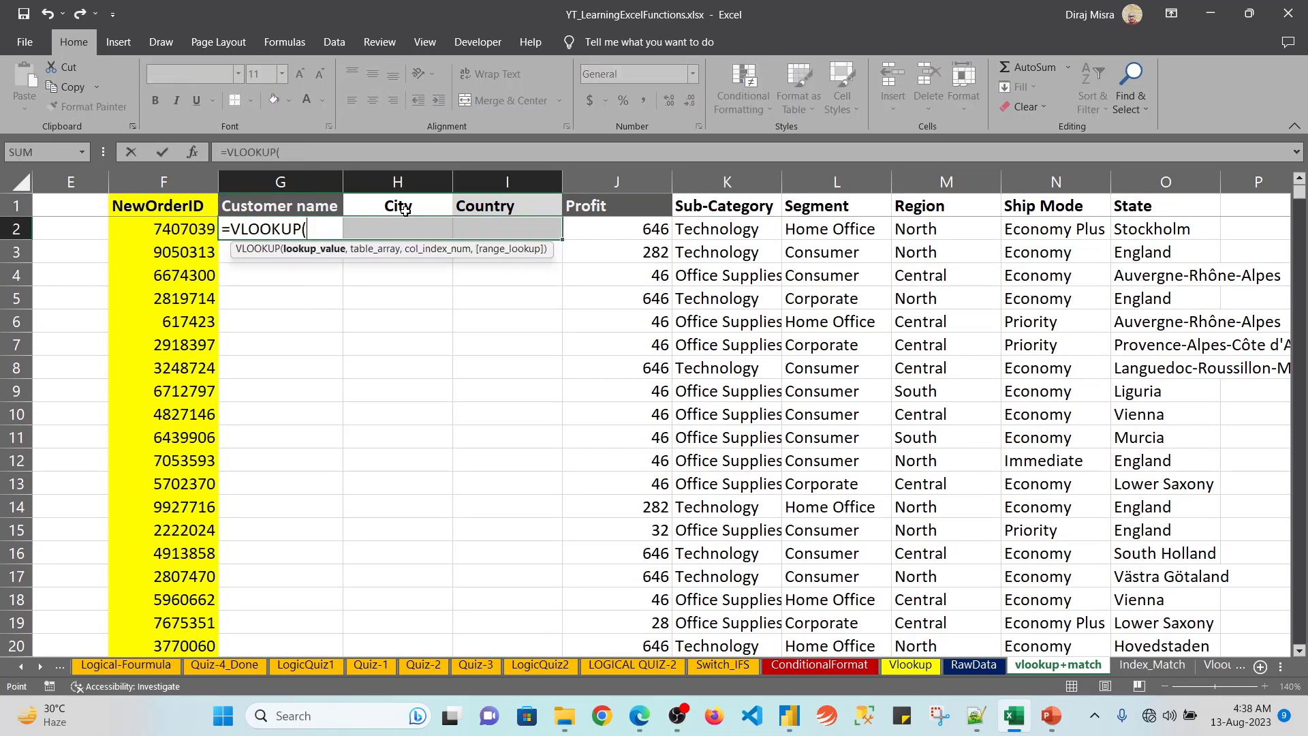
key("Left")
key("F4")
key("F4")
key("F4")
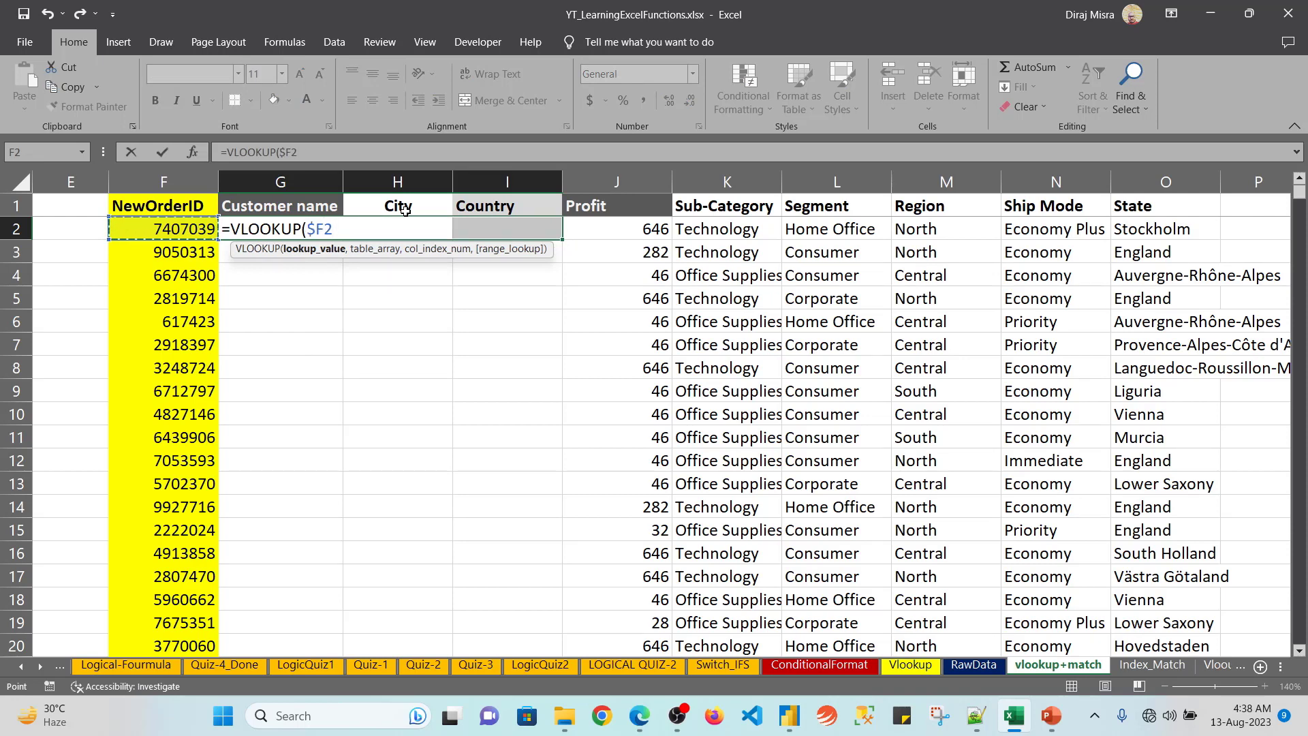
type(",")
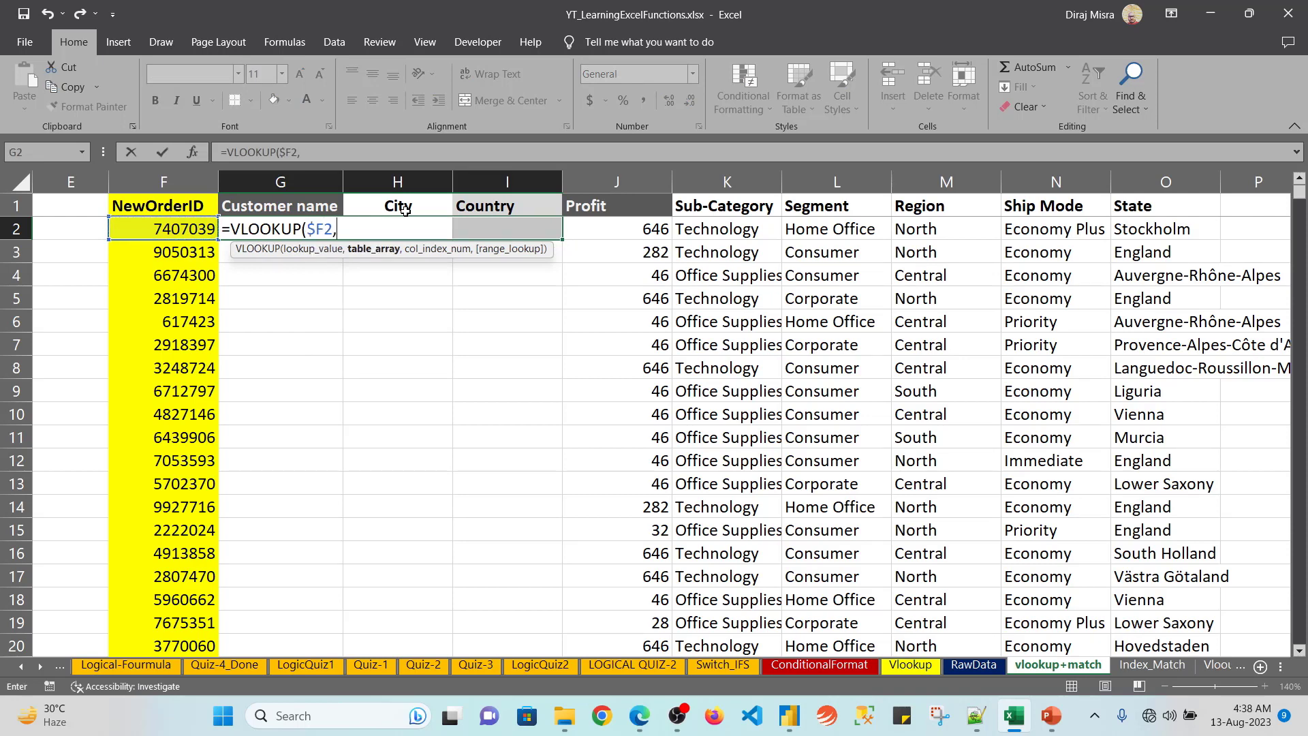
Step: Set the VLOOKUP table array to the absolute range $G$1:$J$4051 on the RawData sheet
left_click(972, 664)
left_click(749, 232)
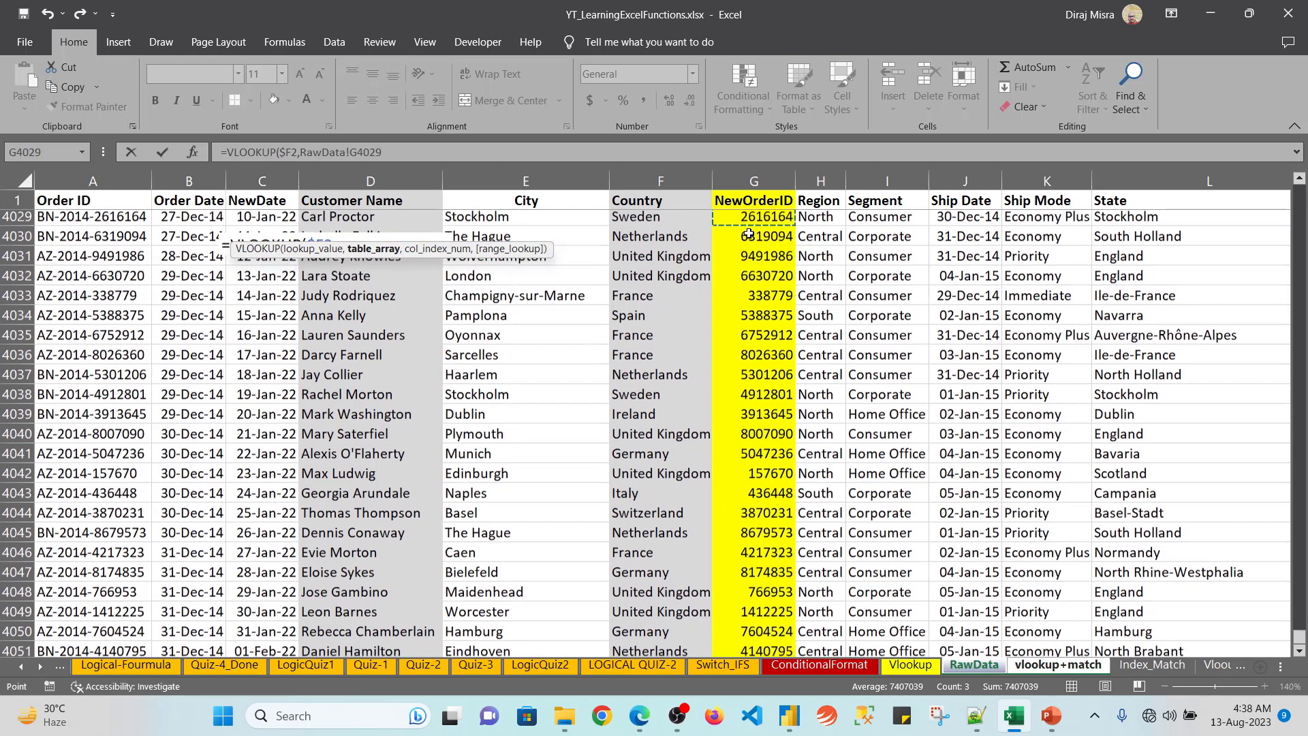
key("ctrl+Up")
key("ctrl+shift+Down")
key("shift+Right")
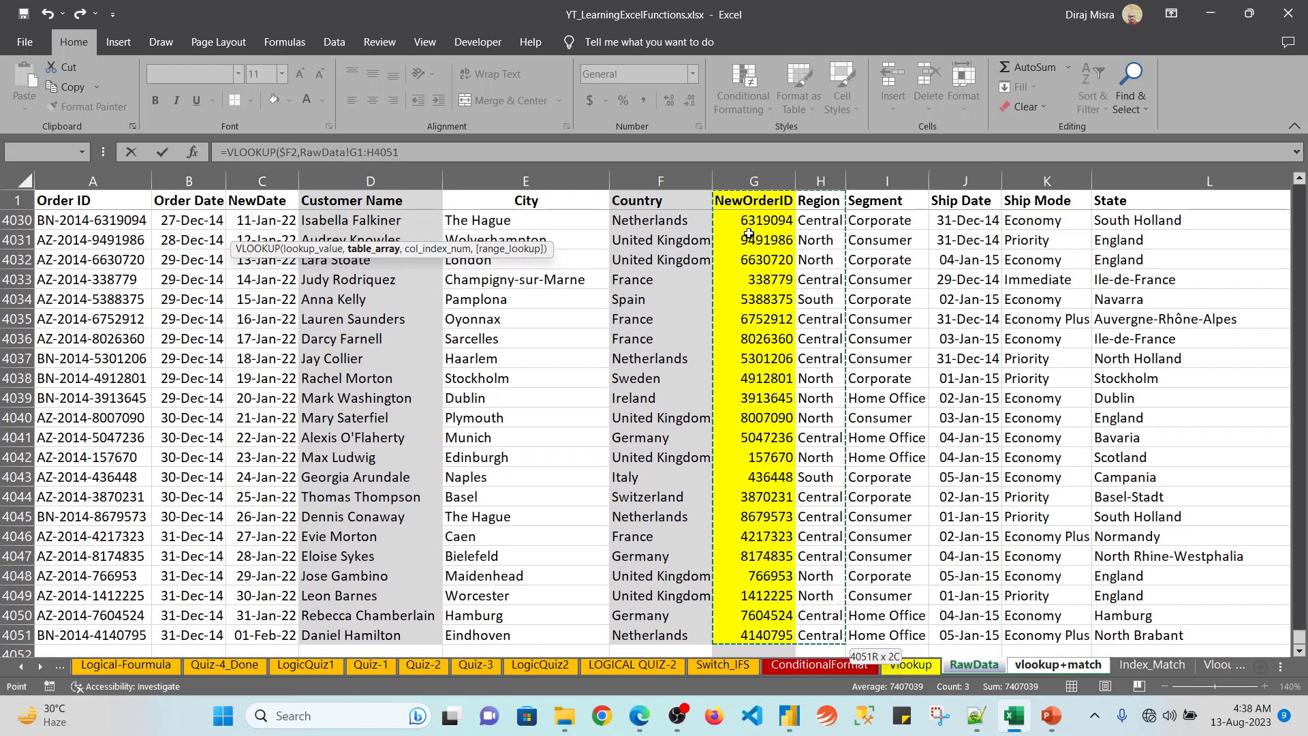
key("shift+Left")
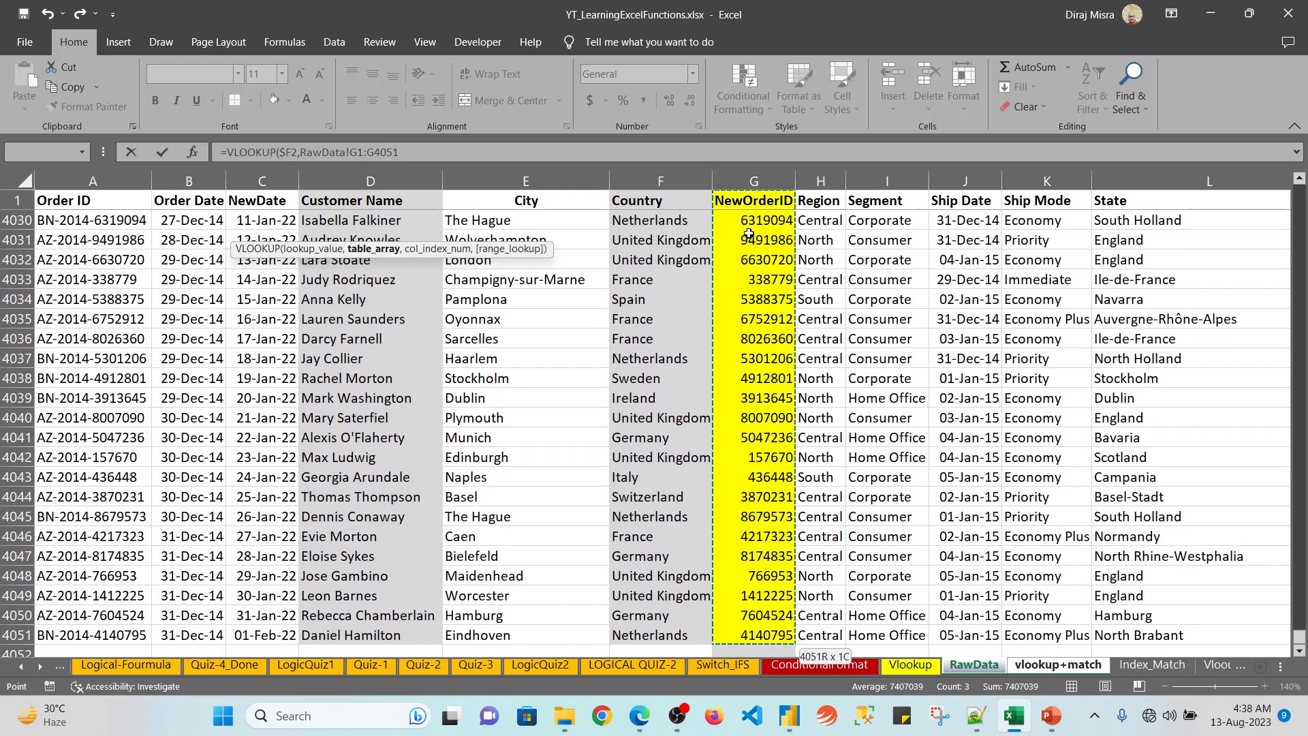
key("shift+Right")
key("shift+Right")
key("shift+Right")
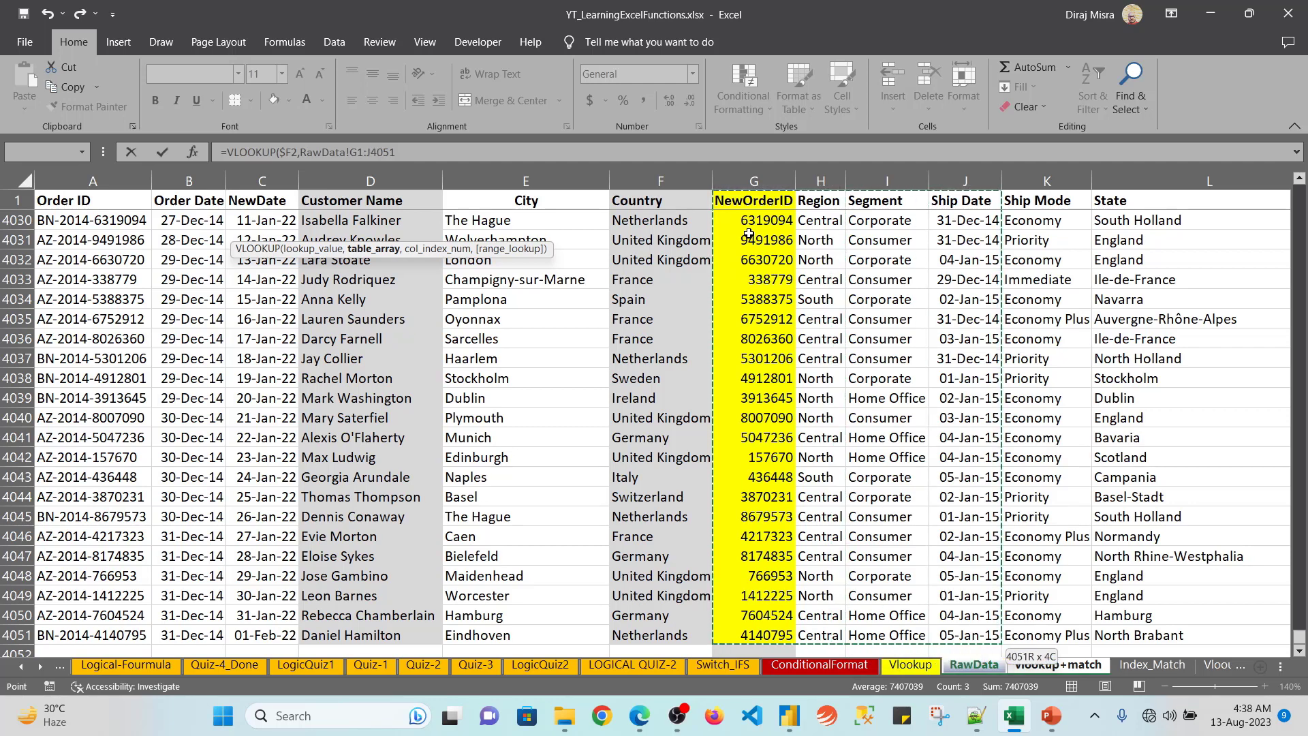
key("F4")
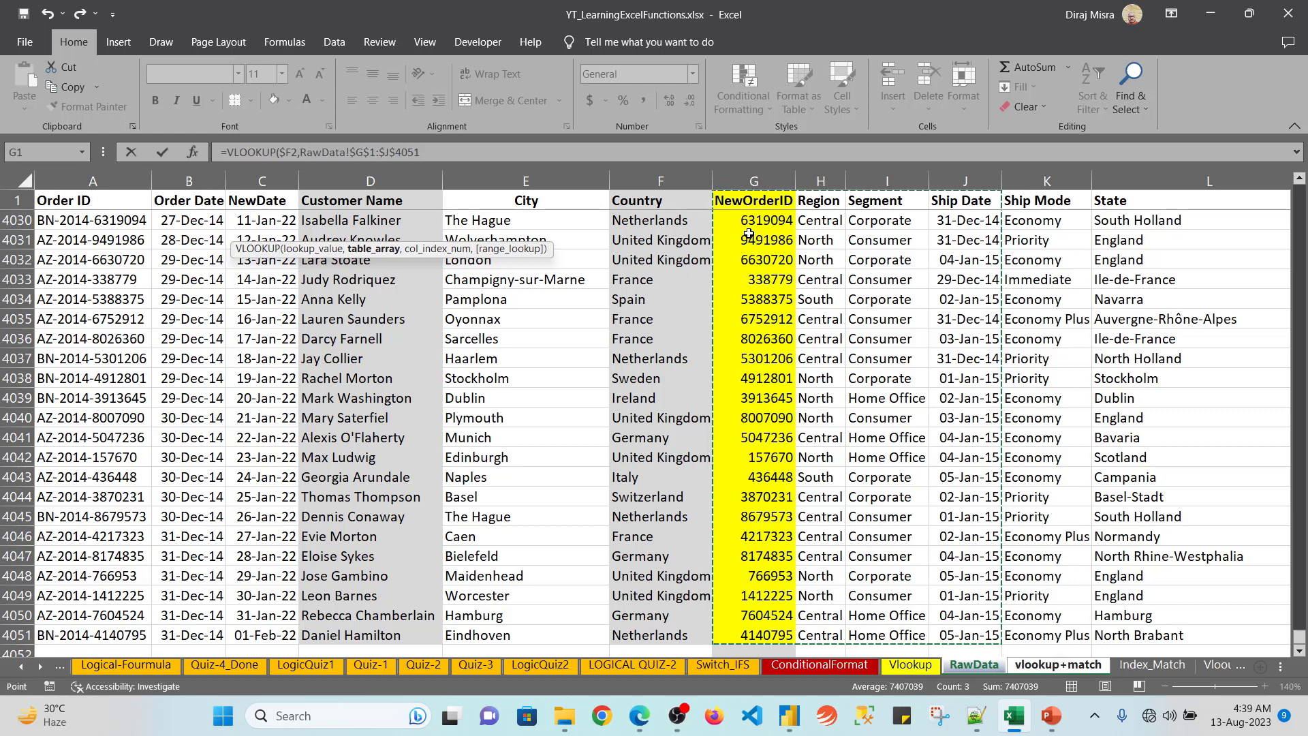
Step: Complete the VLOOKUP with column indexes {1,2,3} and exact match 0, and enter it as an array formula across G2:I2
type(",{1,2,")
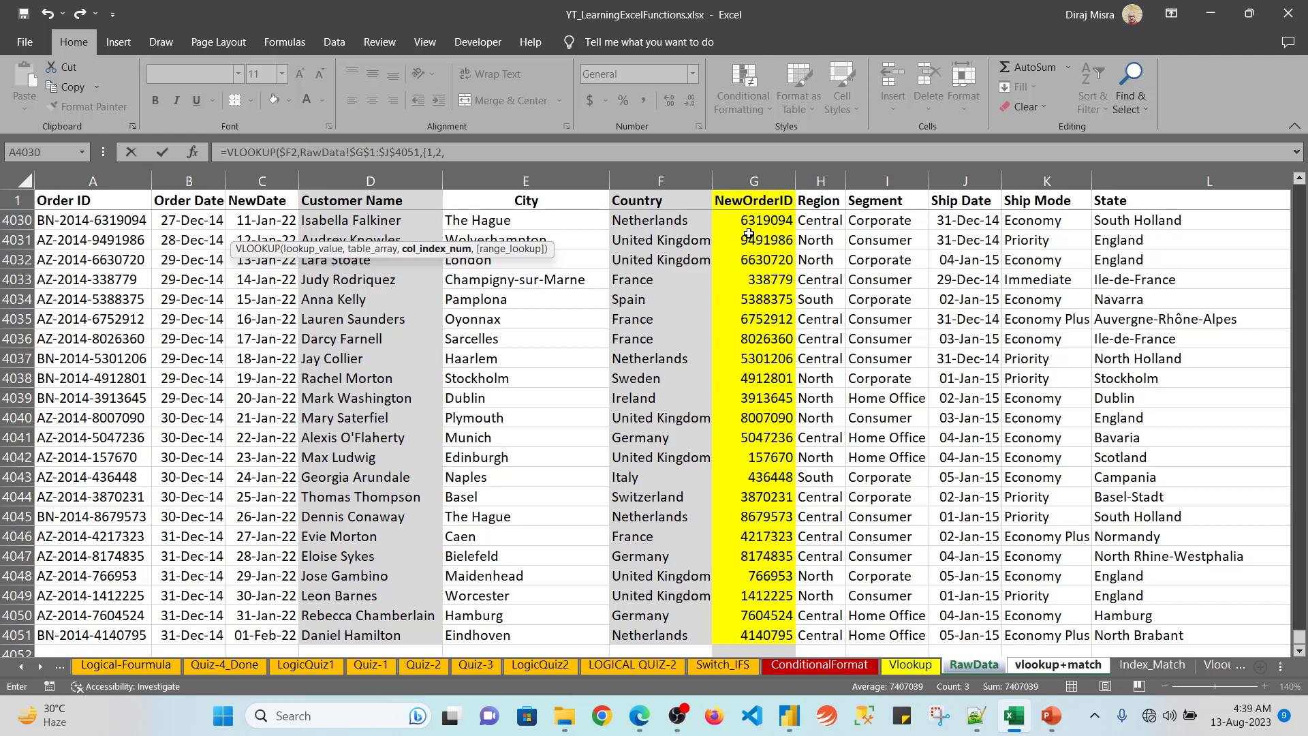
type("3},0)")
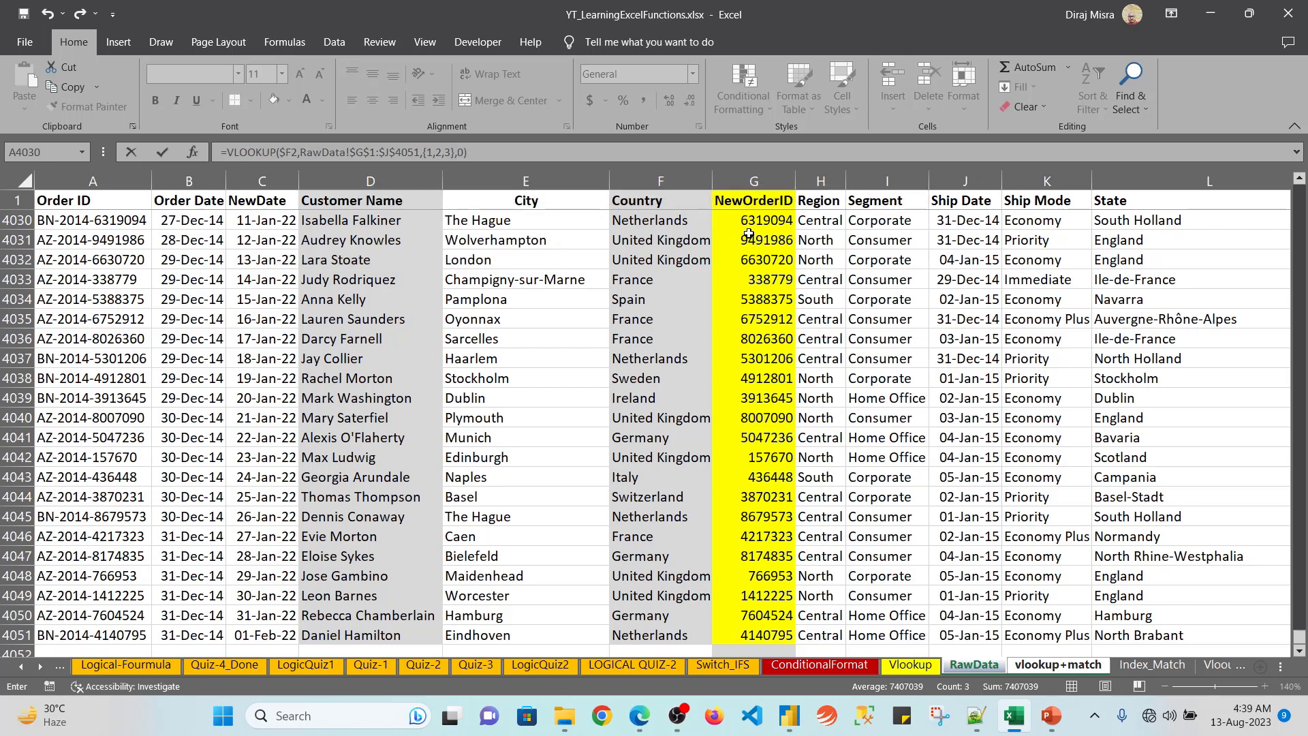
key("ctrl+shift+Return")
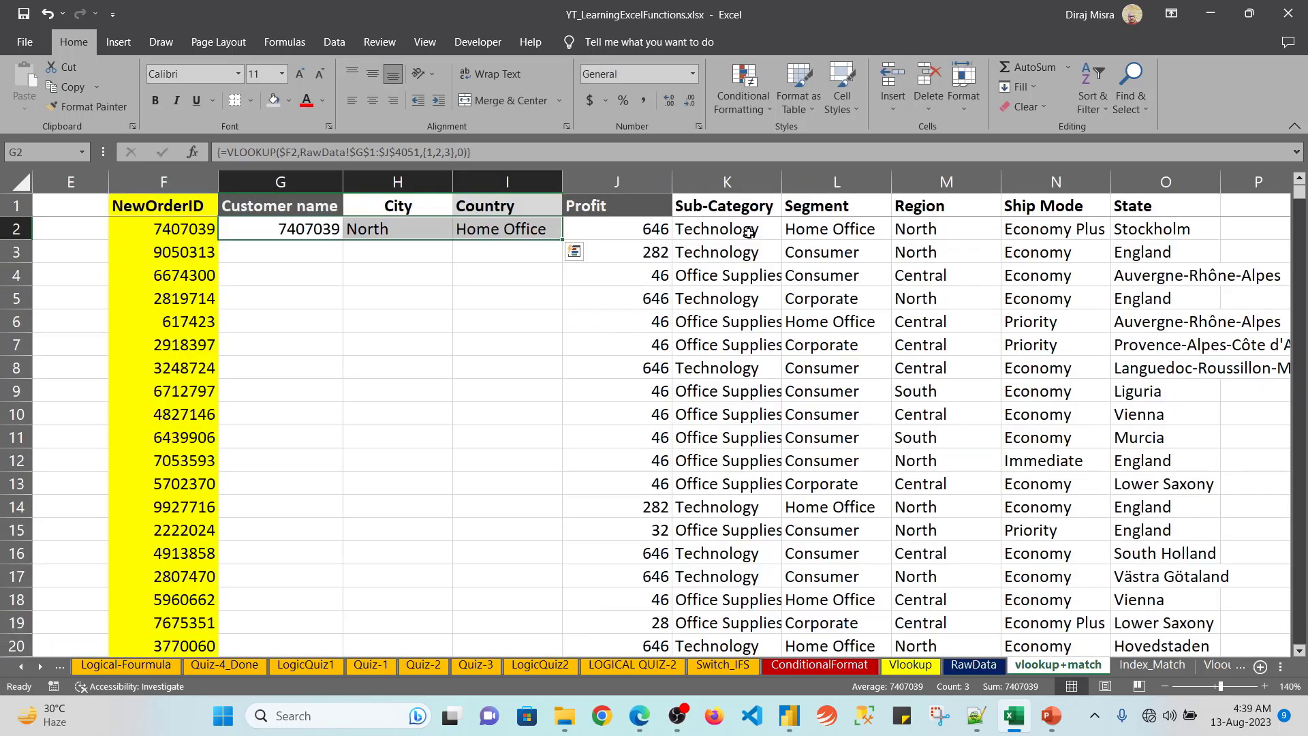
Step: Check the array formula results in G2:I2 against the Customer name, City and Country headers
key("Down")
key("Up")
key("Up")
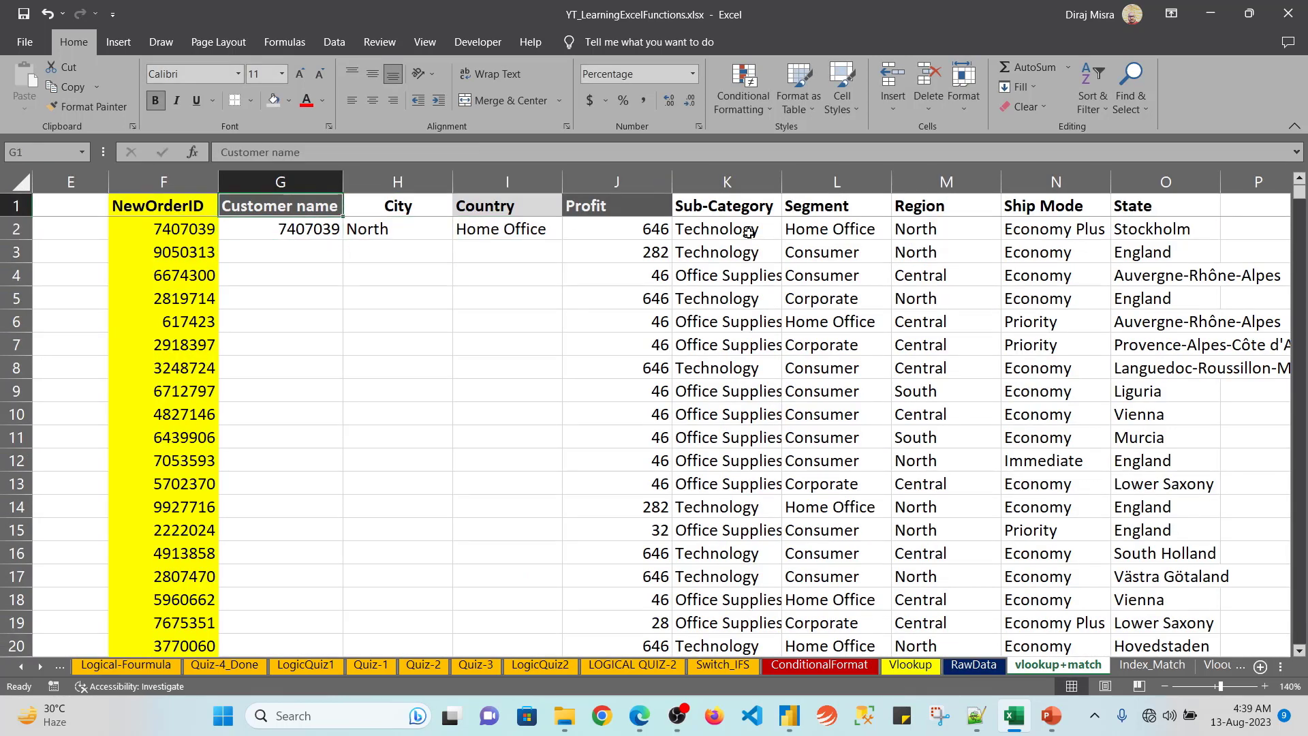
key("Right")
key("Right")
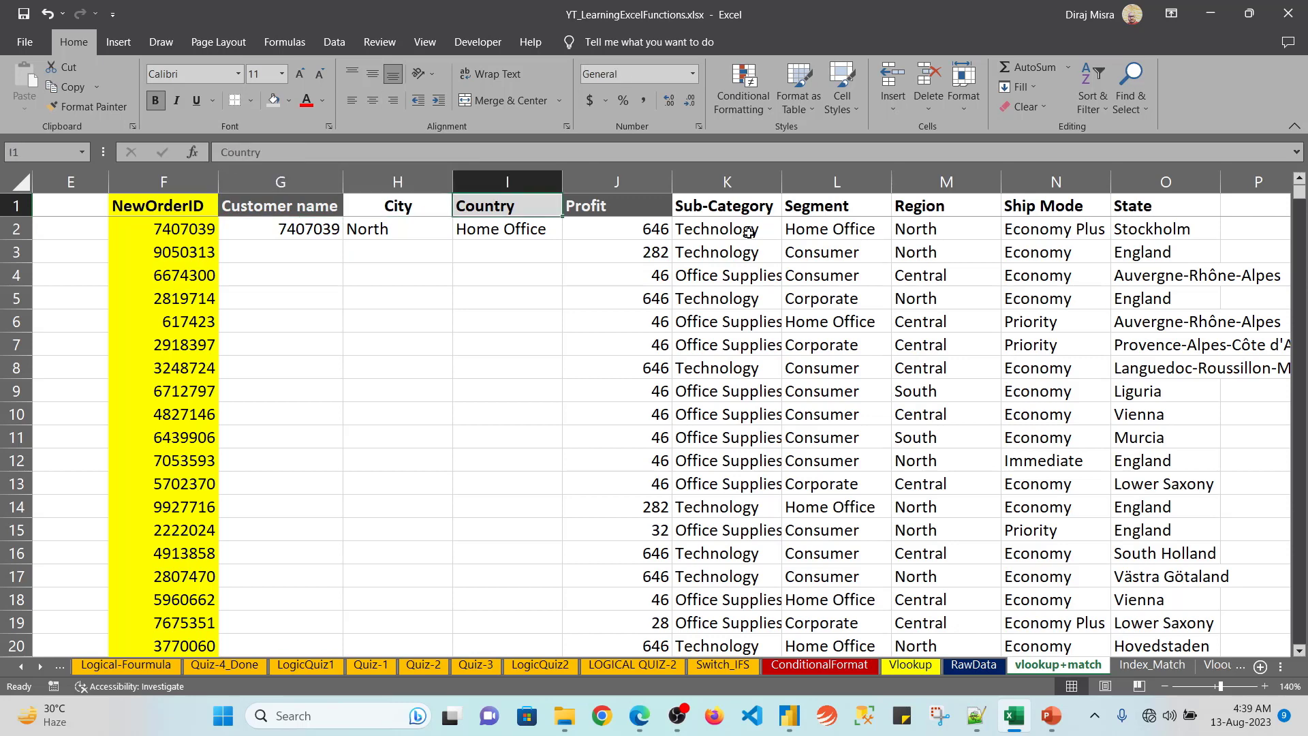
key("Down")
key("Left")
key("Left")
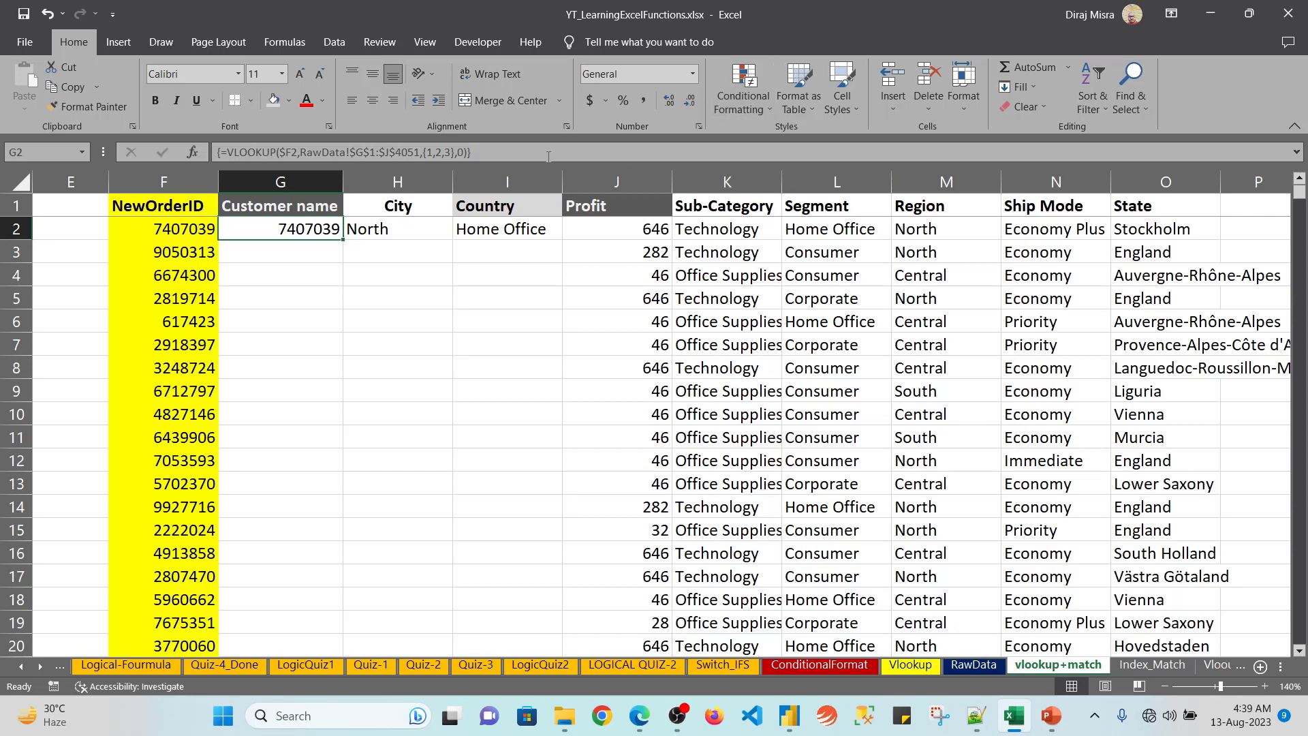
Step: Copy the VLOOKUP array formula from G2 and place it as visible text in T7
left_click_drag(505, 153, 190, 122)
key("ctrl+c")
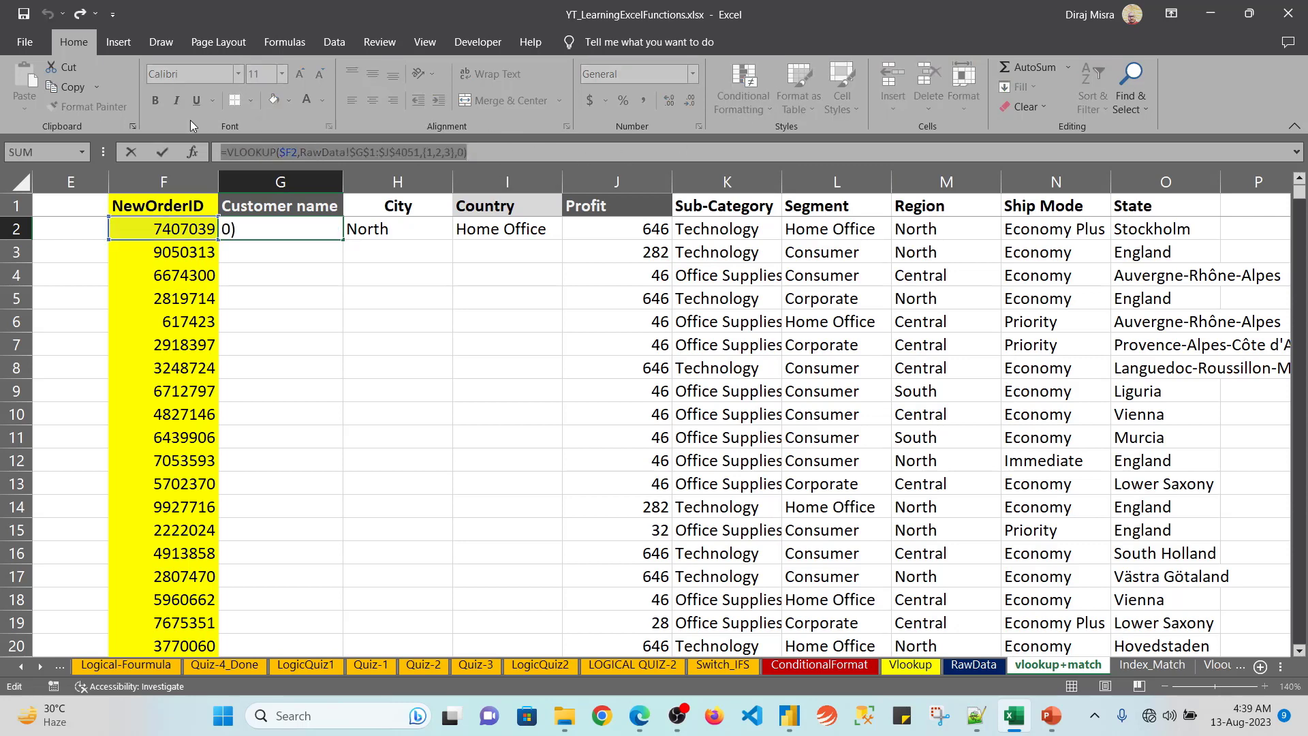
key("Escape")
key("BackSpace")
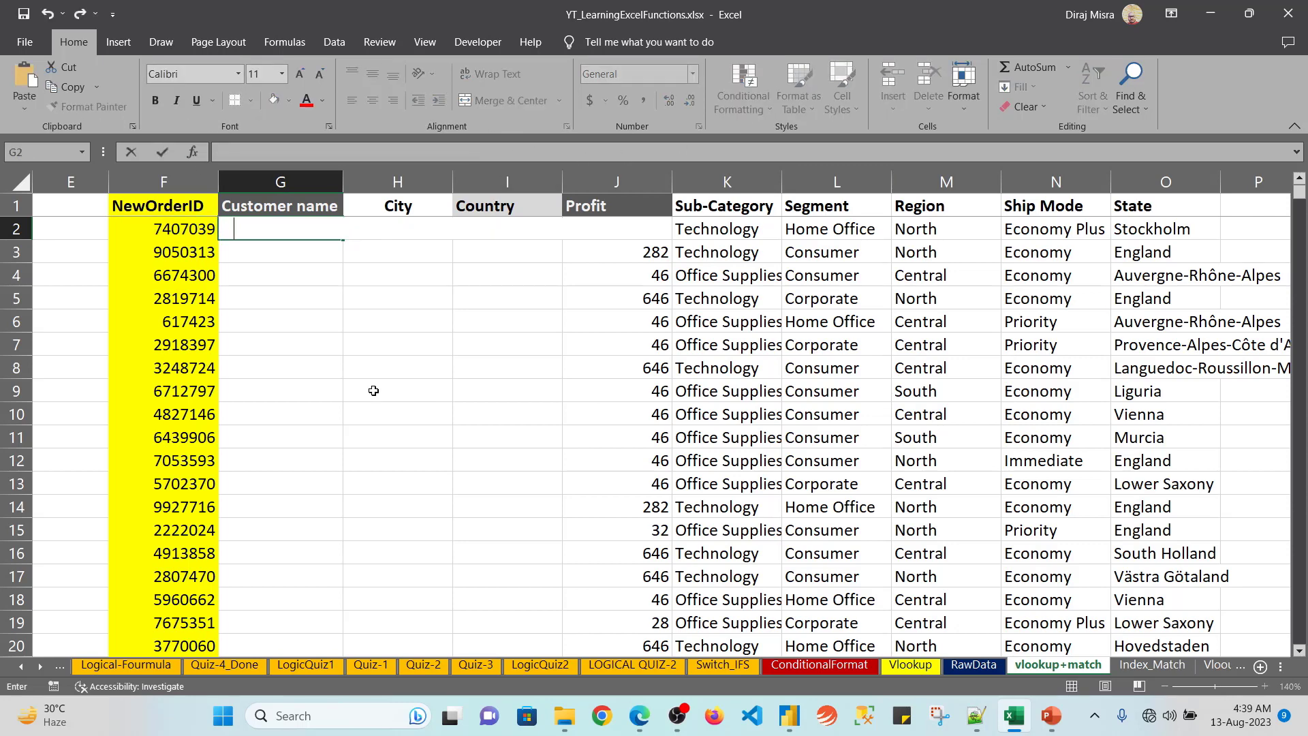
key("Escape")
left_click(644, 345)
key("Right")
key("Right")
key("Right")
key("Right")
key("Right")
key("Right")
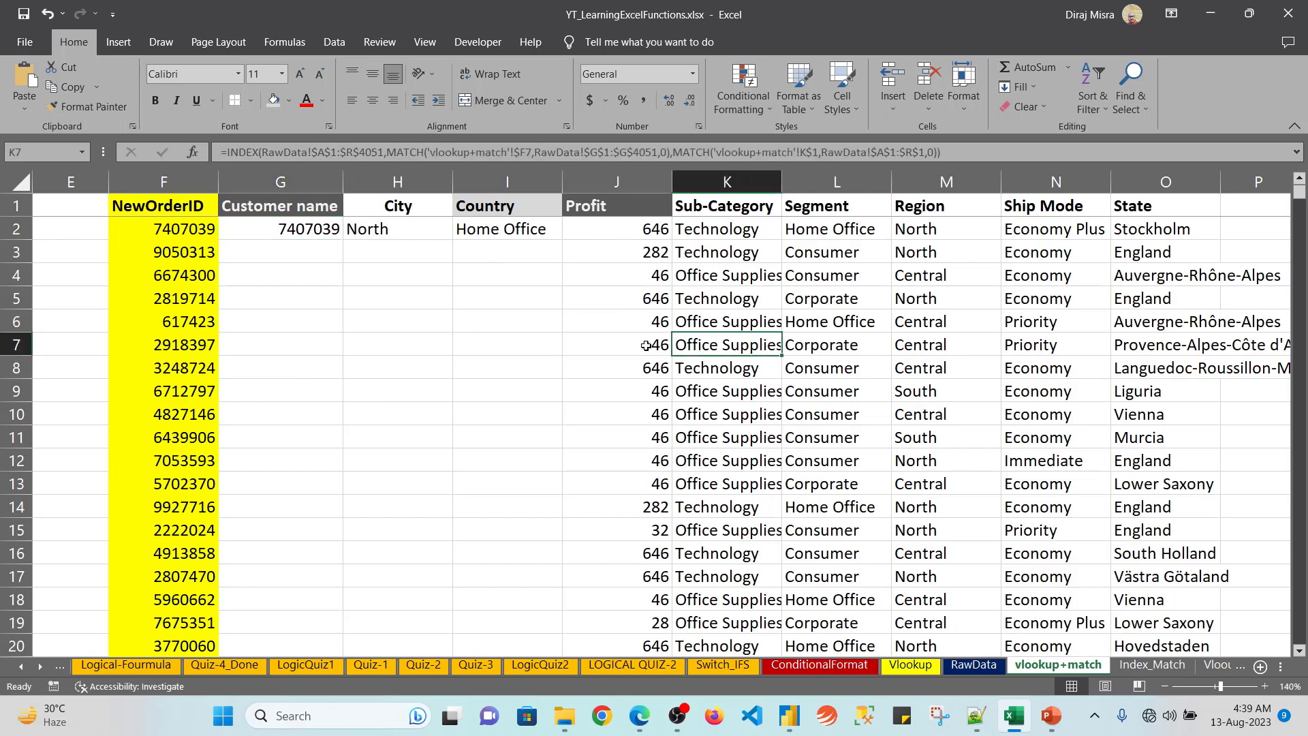
key("Right")
key("Right")
key("Right")
key("Right")
key("Right")
key("Right")
key("Right")
key("Right")
key("Left")
key("Left")
key("Left")
key("Left")
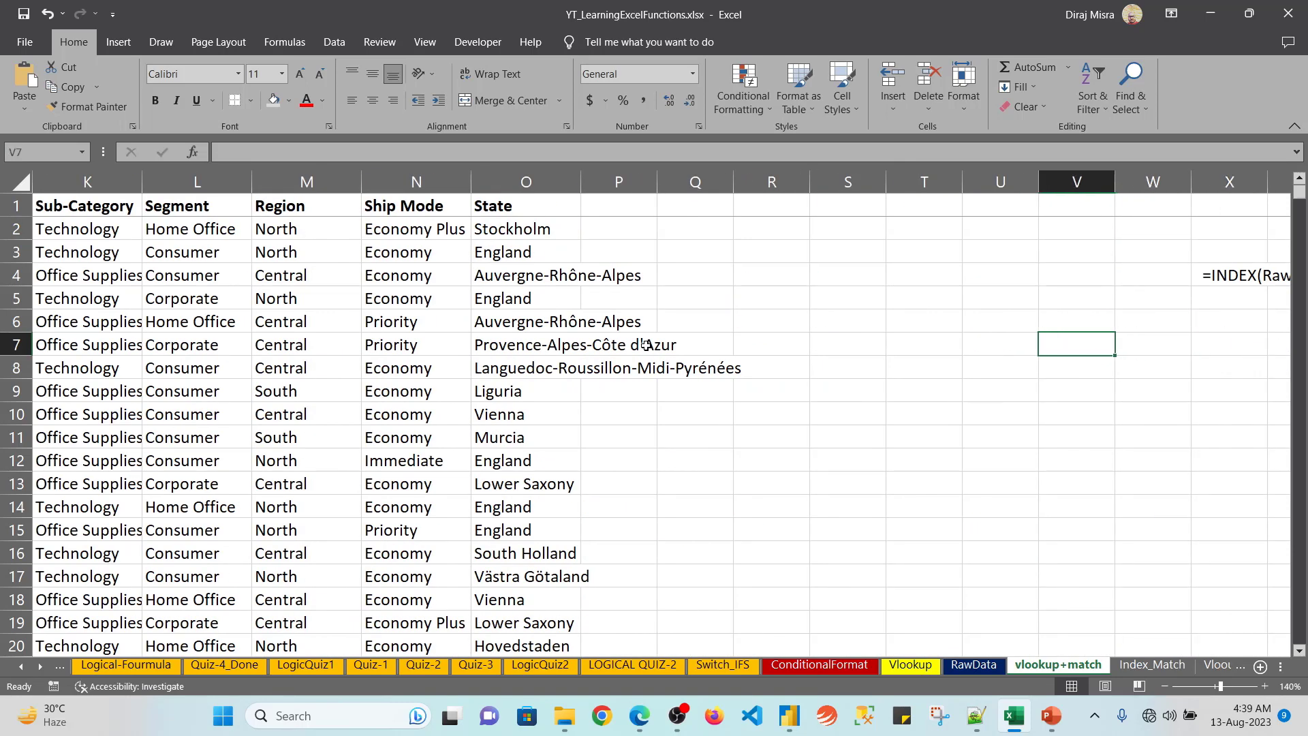
key("ctrl+v")
key("Return")
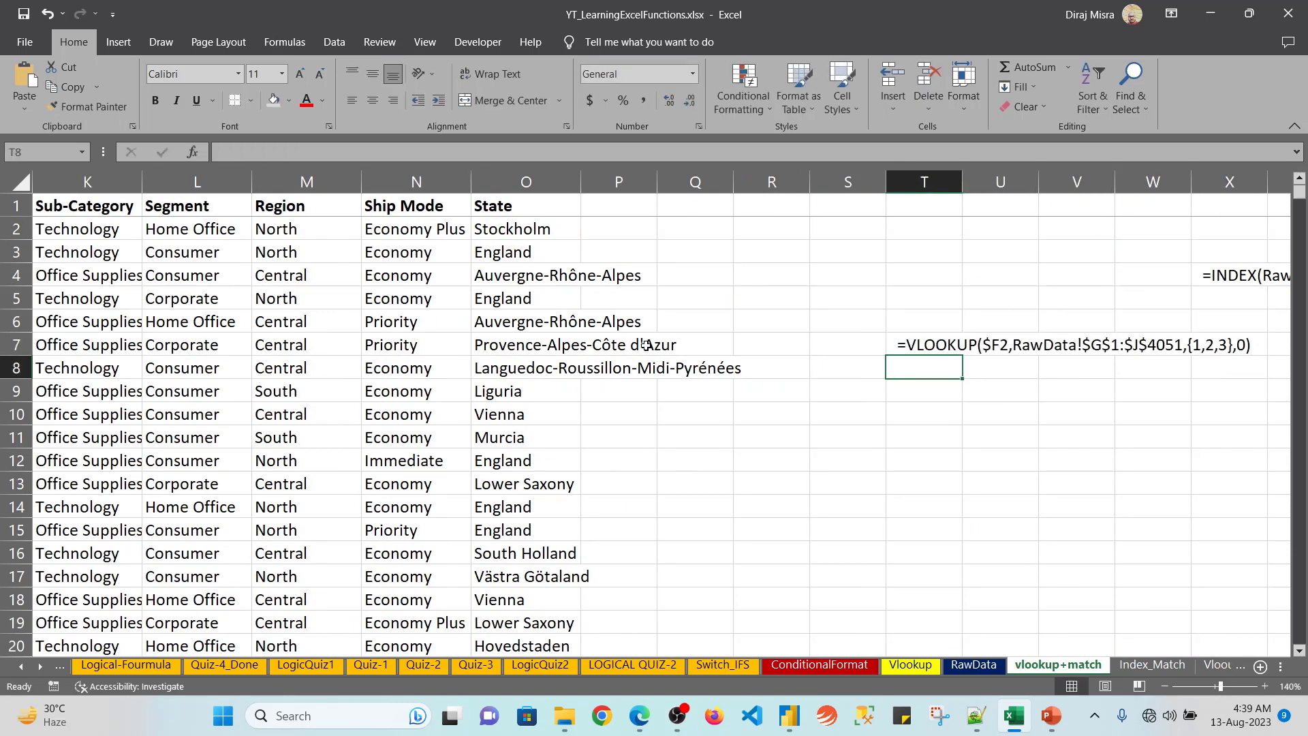
Step: Go back to the lookup table and compare its headers with the array formula results in G2:I2
key("Left")
key("Left")
key("Left")
key("Left")
key("Left")
key("Left")
key("Left")
key("Left")
key("Left")
key("Left")
key("Left")
key("Left")
key("Left")
key("Left")
key("Left")
key("Left")
key("Left")
key("Left")
key("Left")
key("Right")
key("Right")
key("Right")
key("Right")
key("Right")
key("Right")
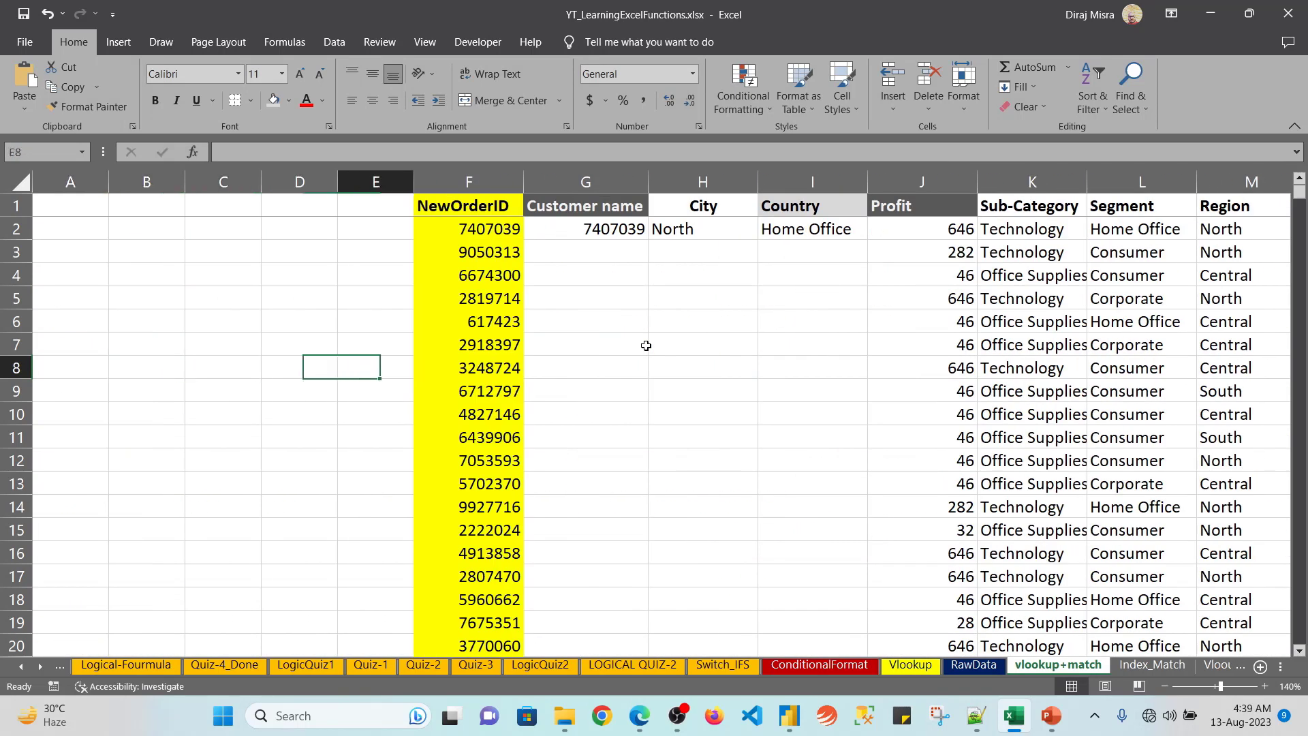
key("Up")
key("Up")
key("Up")
key("Up")
key("Up")
key("Up")
key("Up")
key("Right")
key("Right")
key("Right")
key("Right")
key("Right")
key("Right")
key("Right")
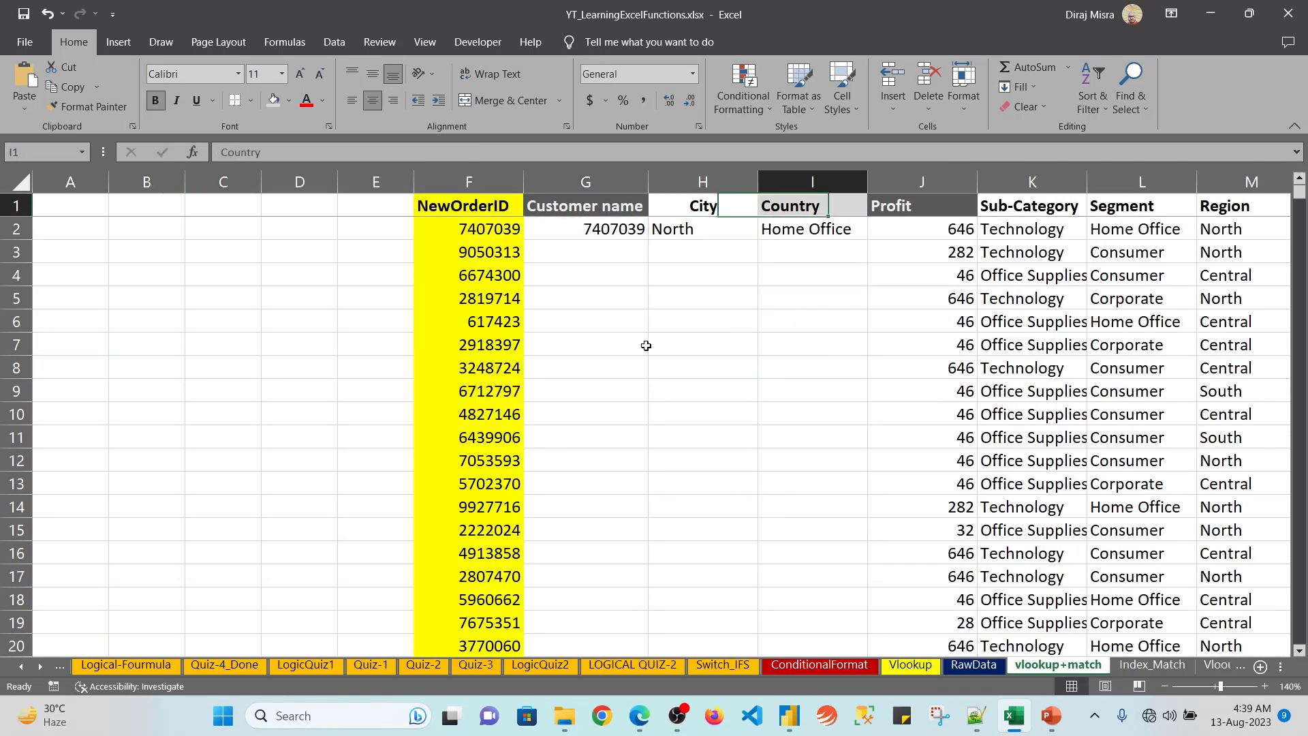
key("Left")
key("Left")
key("Left")
key("Left")
key("Left")
key("Left")
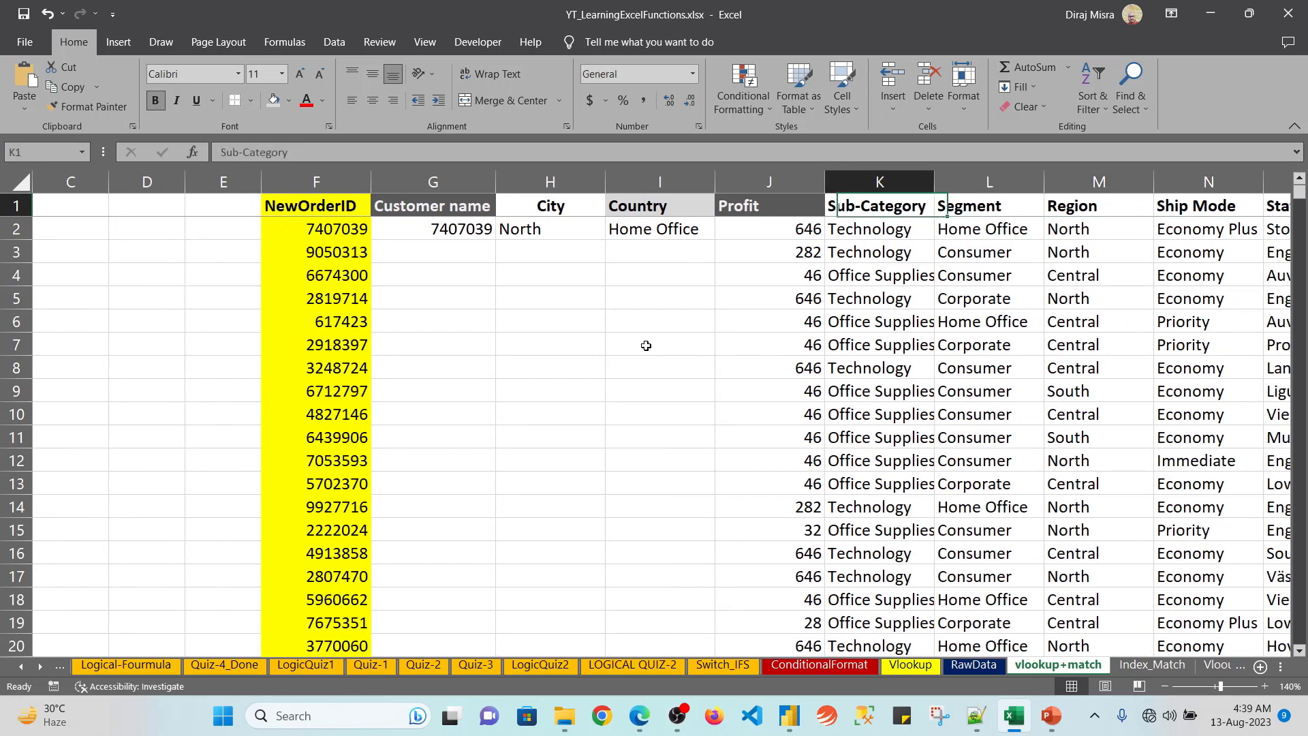
key("Down")
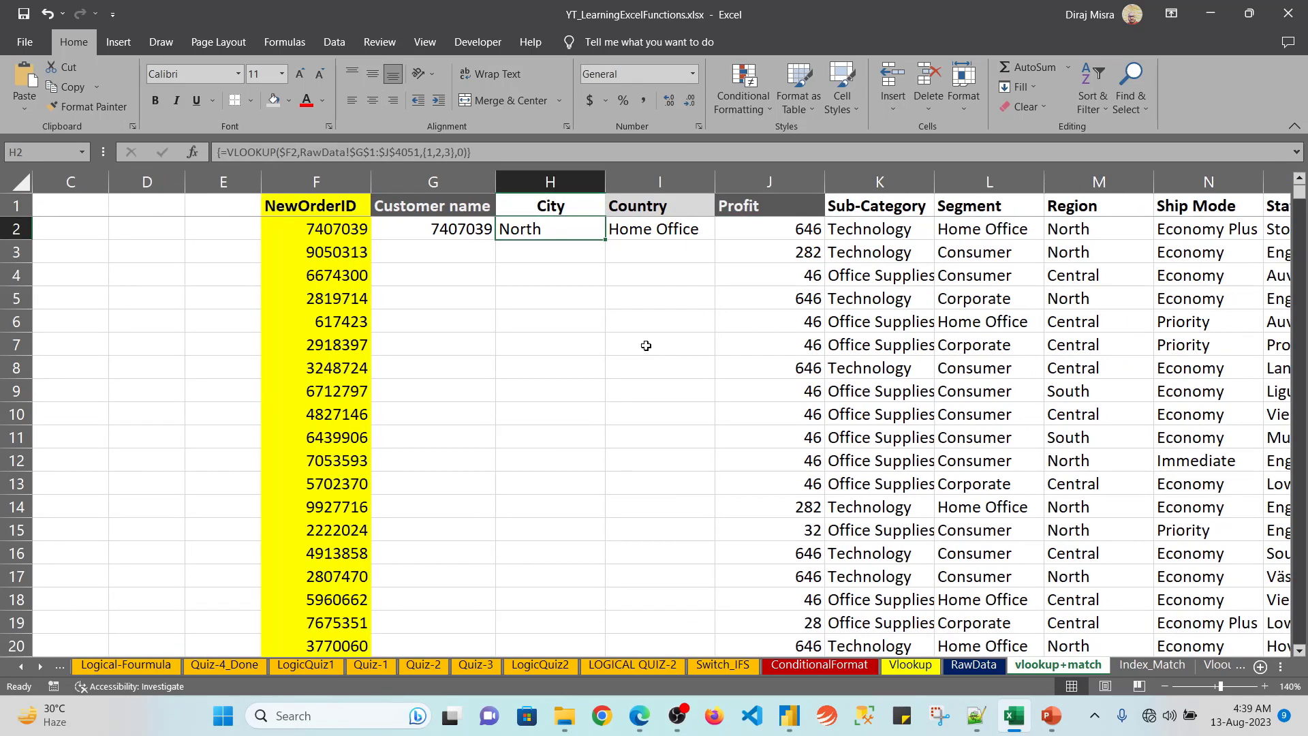
key("Left")
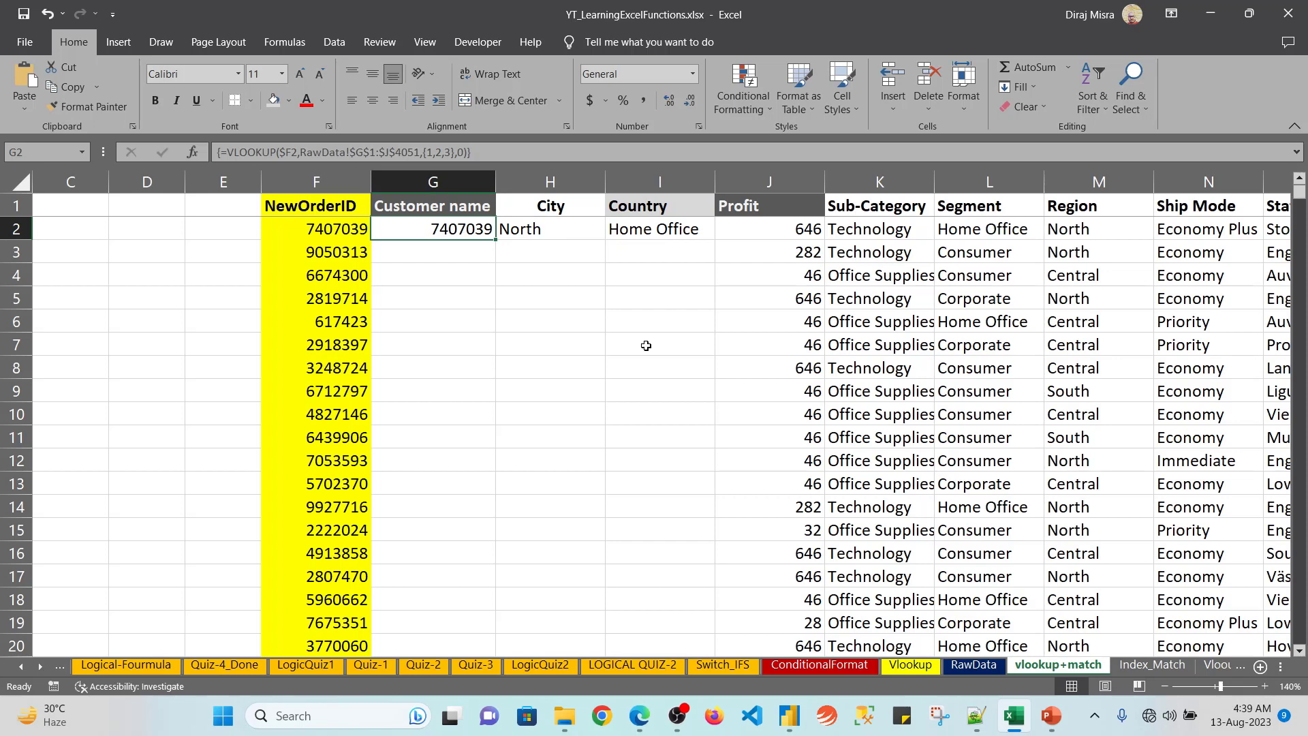
key("shift+Right")
key("shift+Right")
key("Left")
key("Right")
Step: Copy the Region, Segment and Ship Date headers from RawData over the headers in G1:I1 of the vlookup+match sheet
left_click(968, 674)
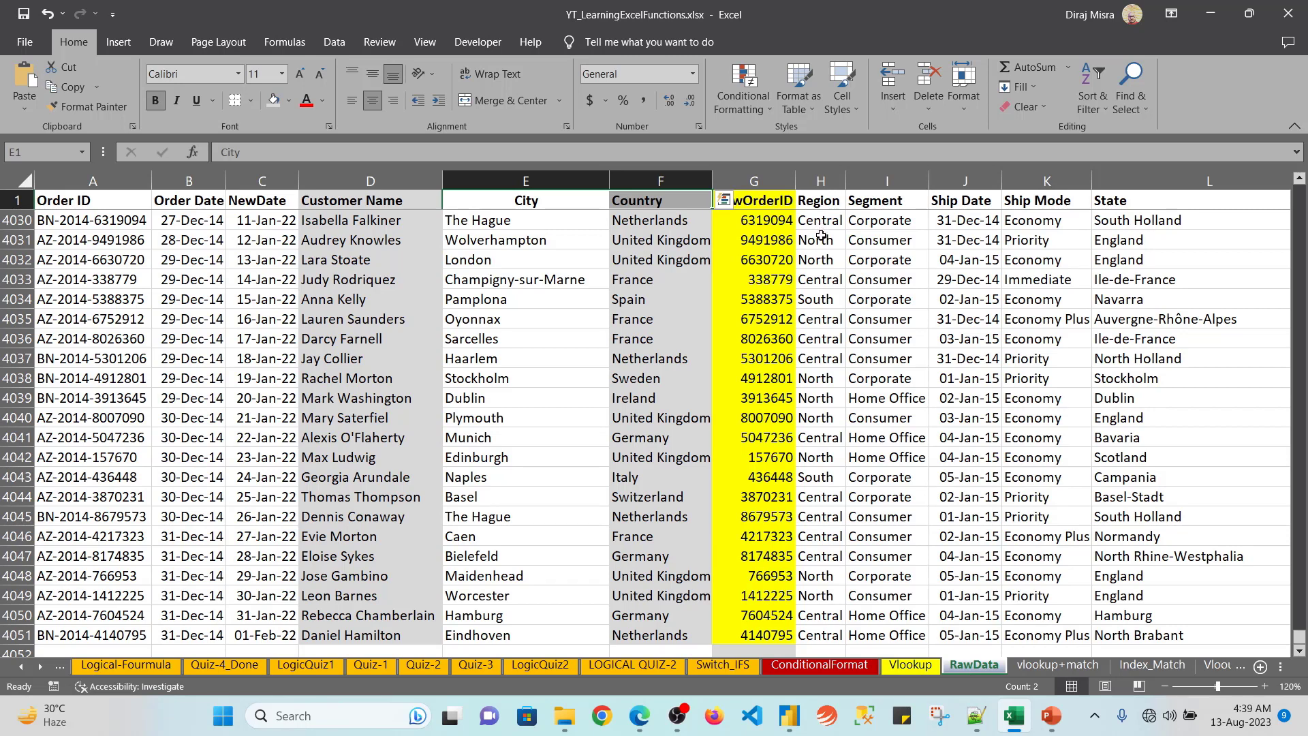
mouse_move(823, 200)
left_mouse_down()
mouse_move(897, 202)
mouse_move(836, 206)
left_mouse_up()
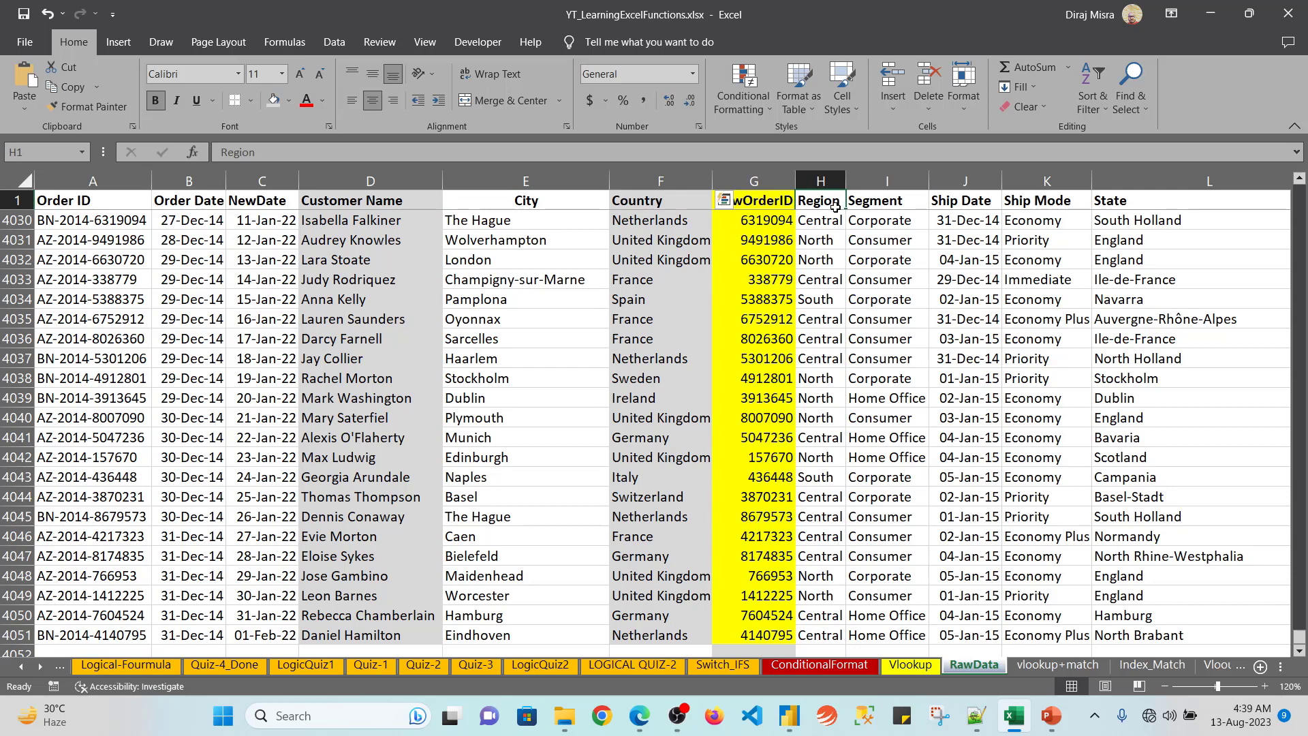
left_click(870, 213)
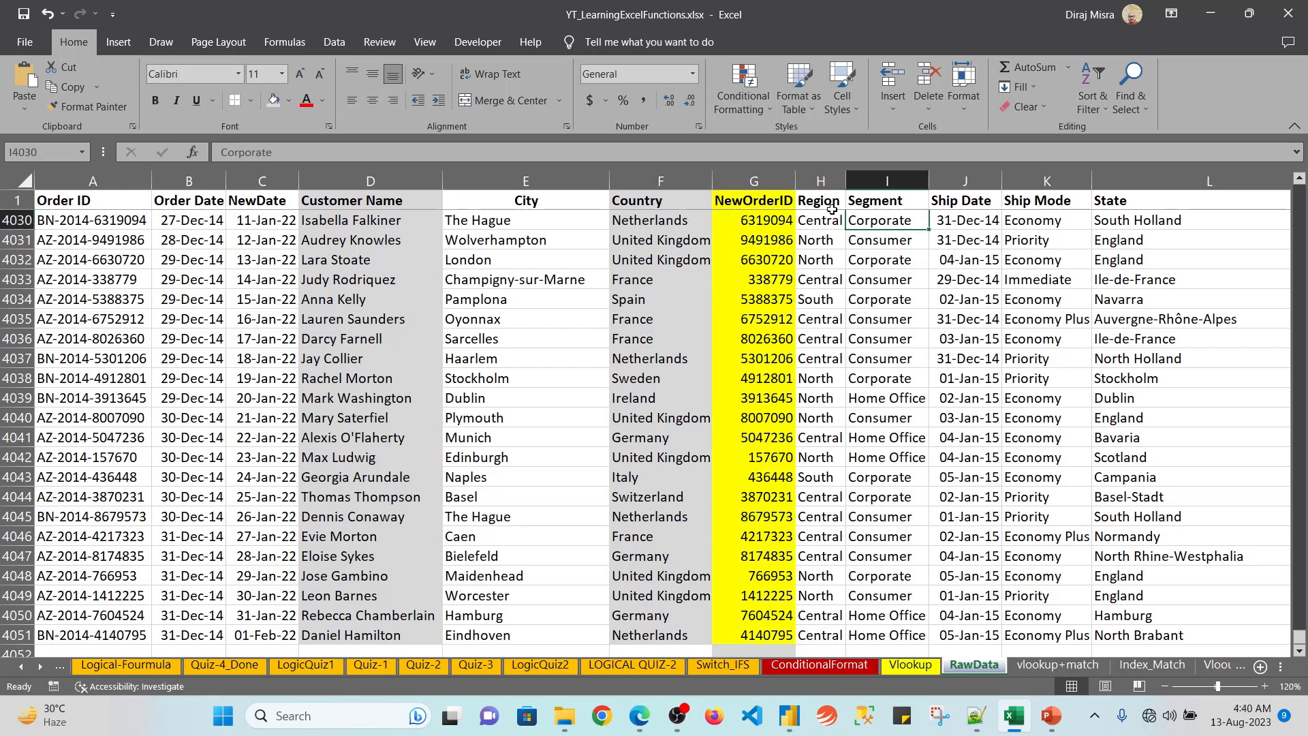
left_click_drag(832, 209, 964, 202)
key("ctrl+c")
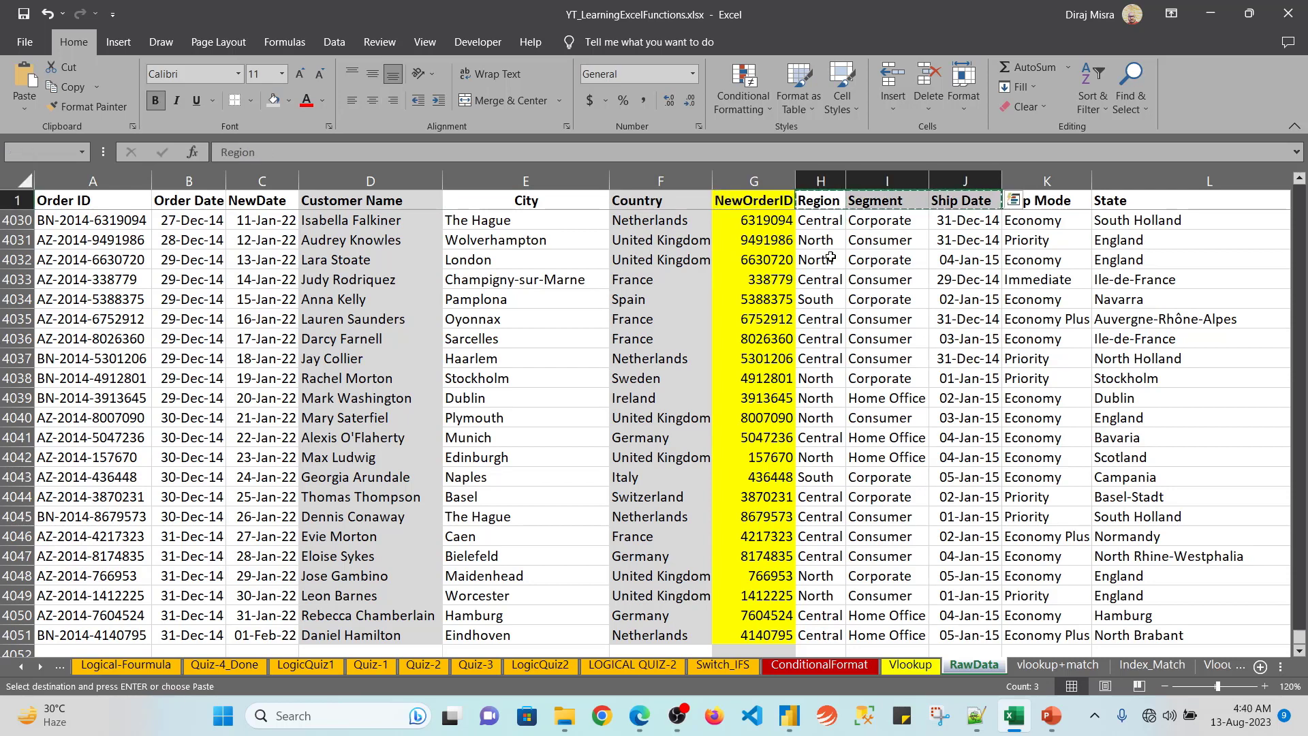
left_click(1038, 670)
key("Up")
key("ctrl+v")
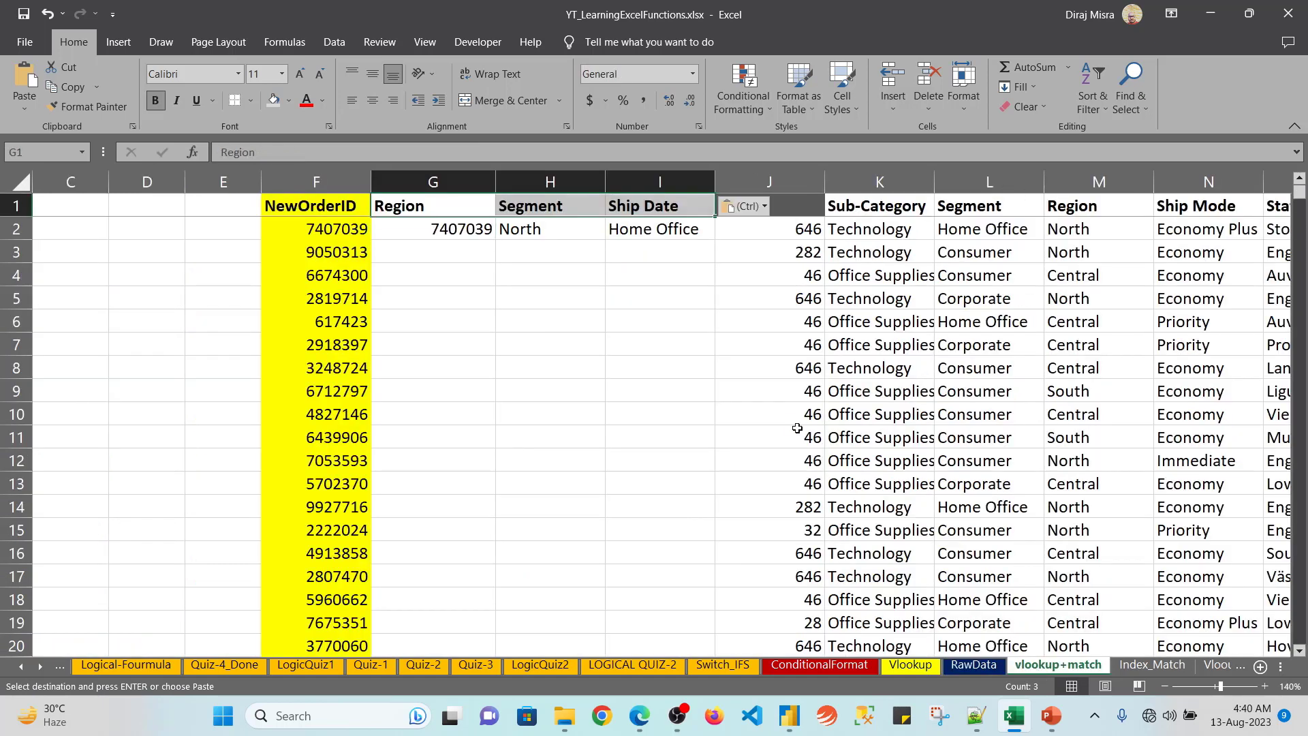
Step: Inspect the {1,2,3} column index argument in G2's VLOOKUP and re-enter the array formula as it is
key("Down")
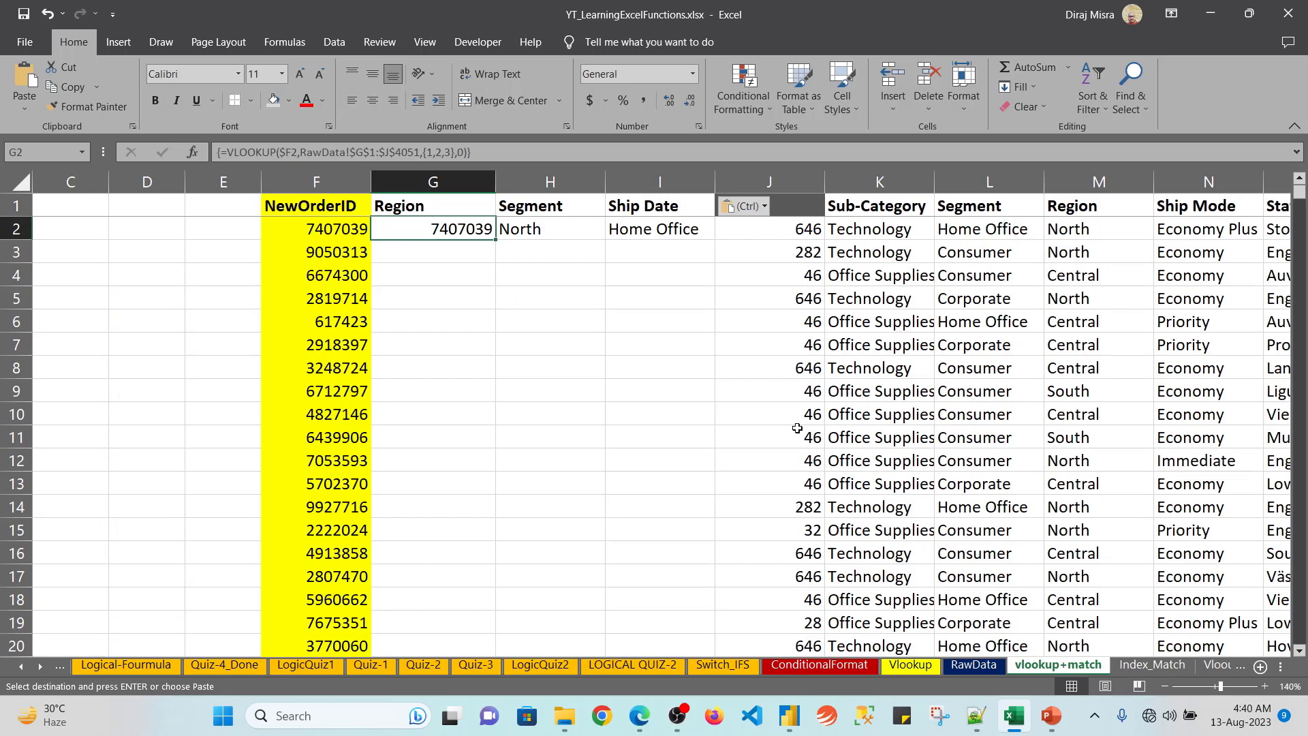
key("F2")
key("Left")
key("Left")
key("Left")
key("Left")
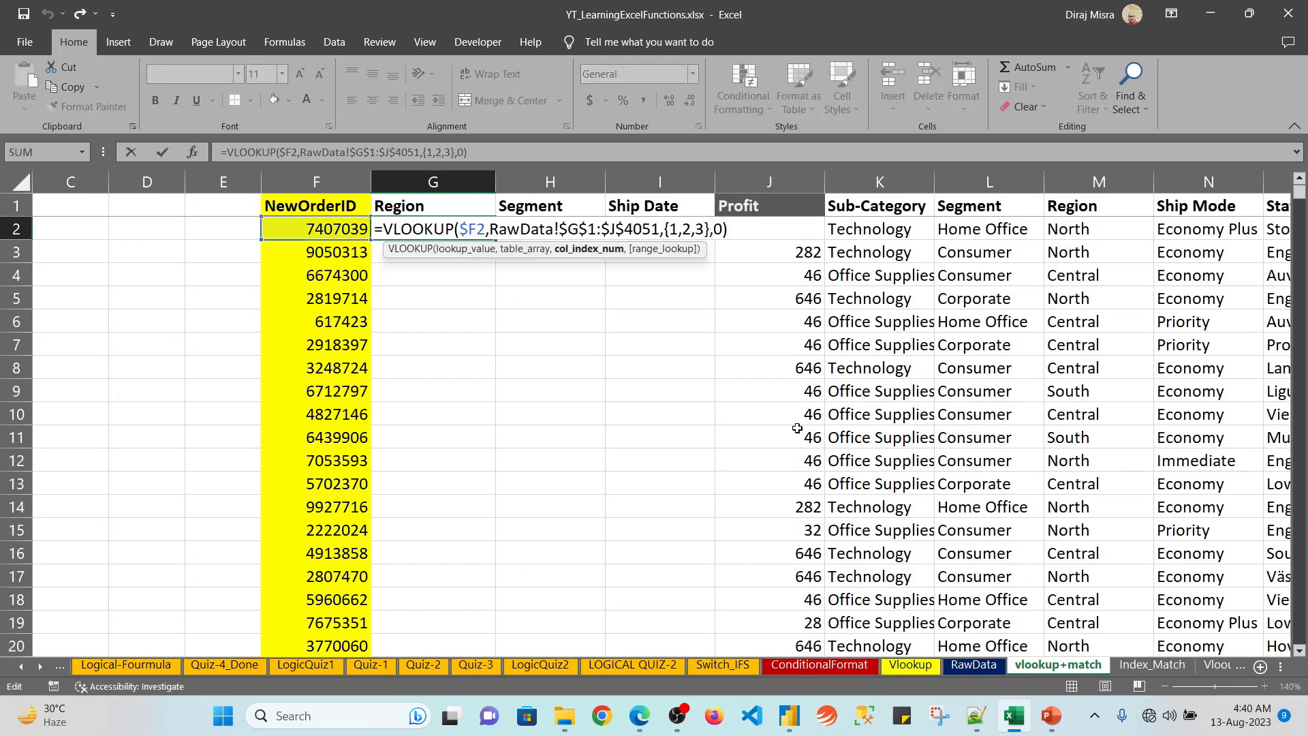
key("ctrl+shift+Return")
Step: Check the Region, Segment and Ship Date column order in RawData and return to the vlookup+match sheet
mouse_move(976, 716)
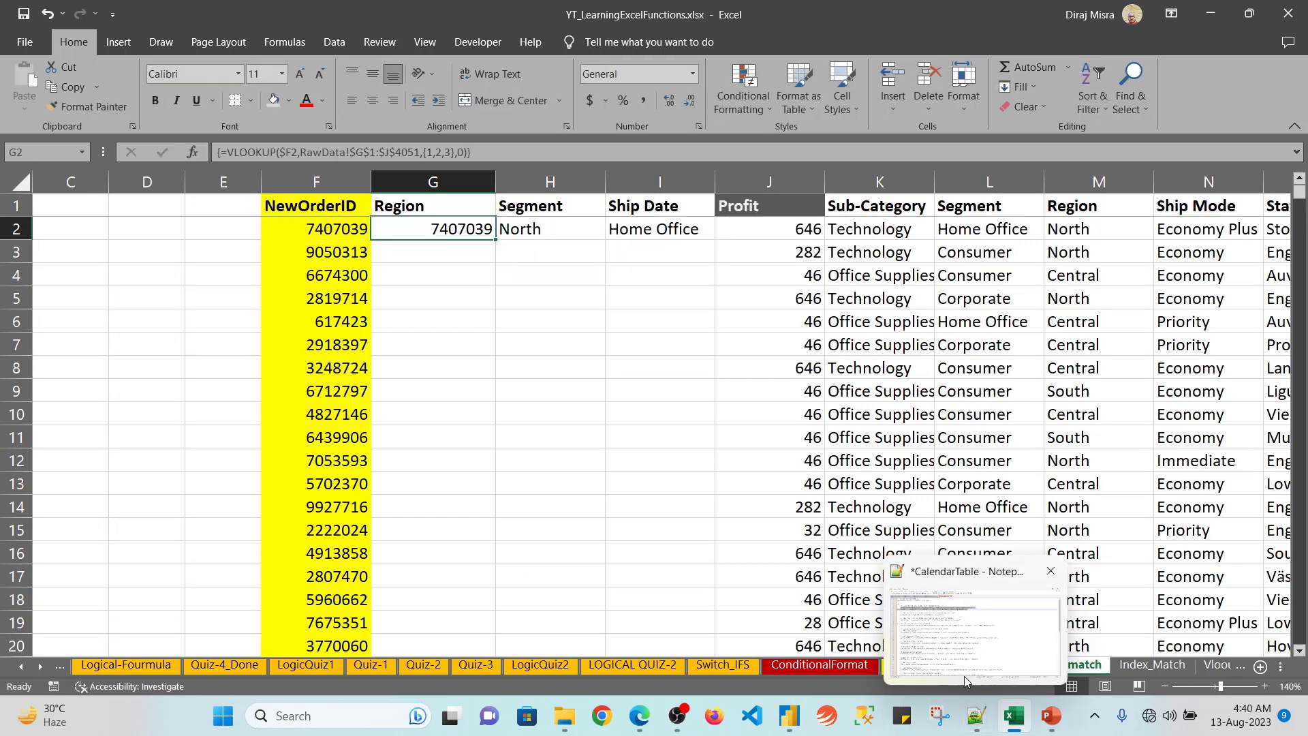
left_click(988, 666)
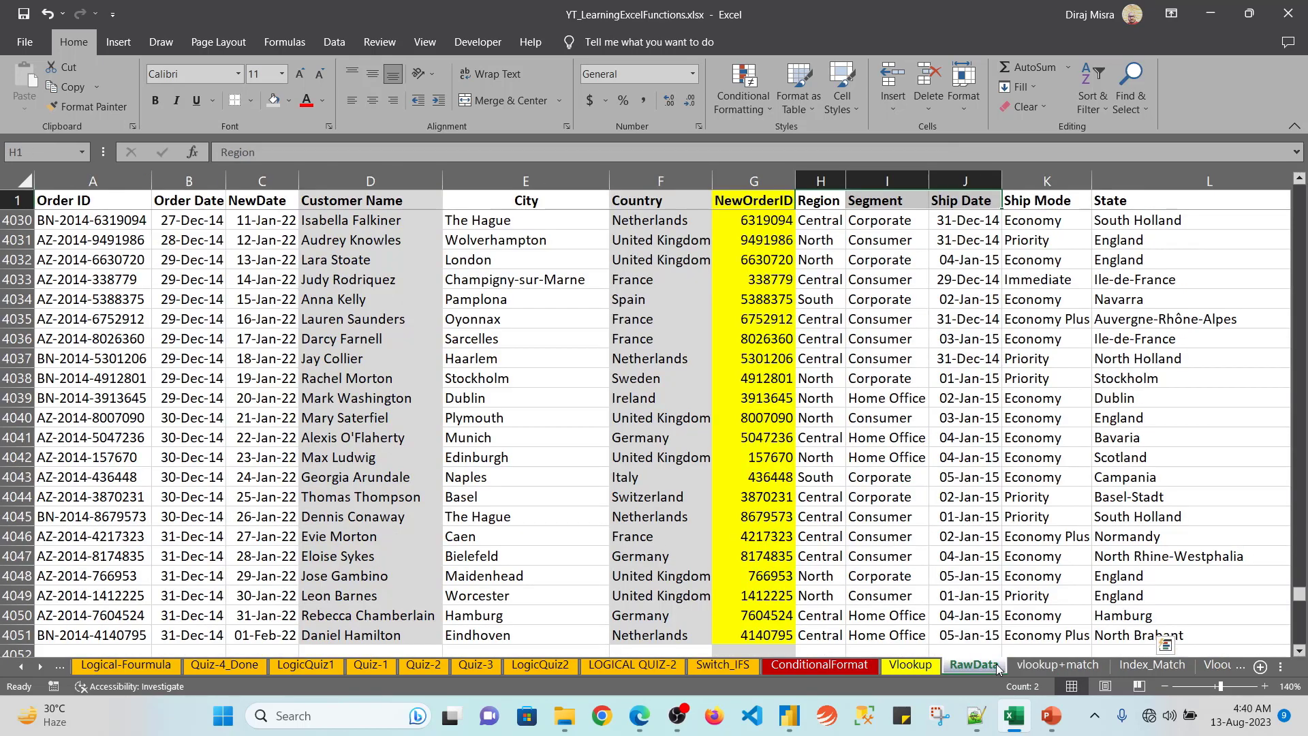
left_click(1034, 668)
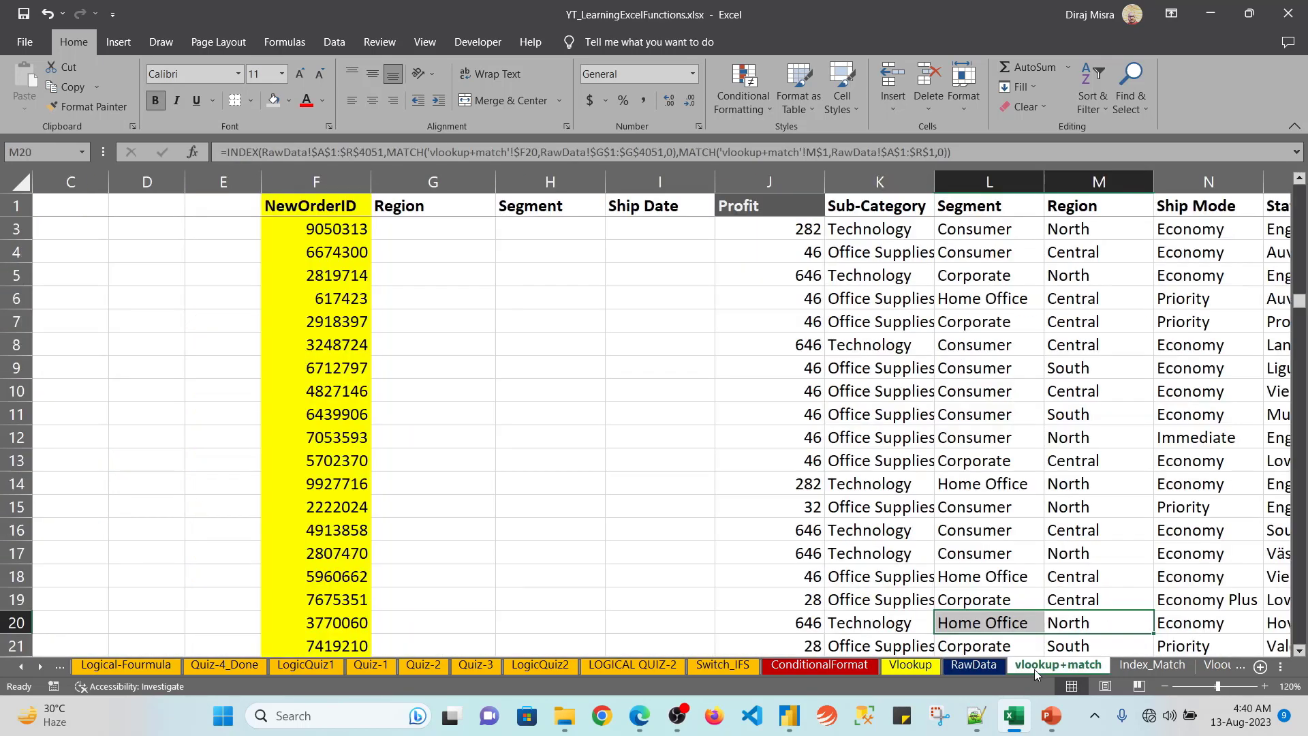
Step: Try to change the column index array to {2,3,4} in G2 alone
key("ctrl+z")
key("F2")
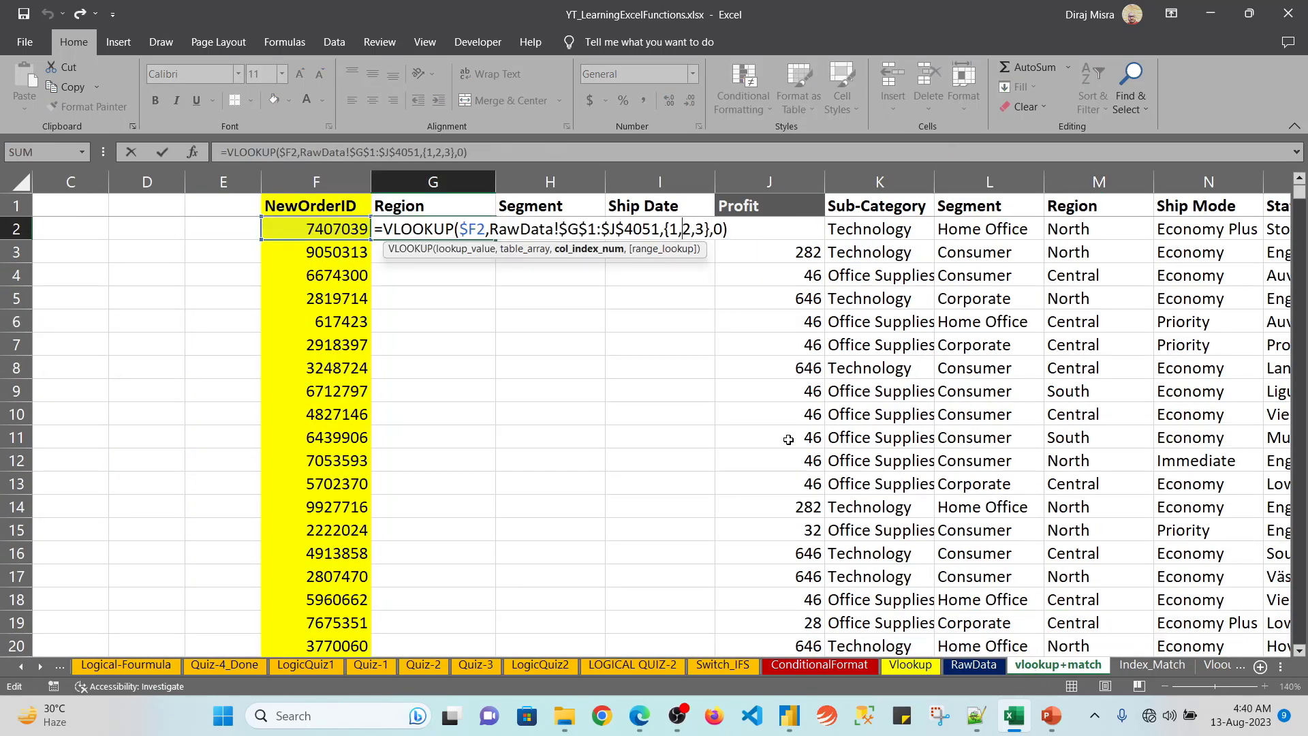
key("Left")
key("shift+Left")
type("2")
key("Right")
key("shift+Right")
type("3")
key("Right")
key("shift+Right")
type("4")
key("Return")
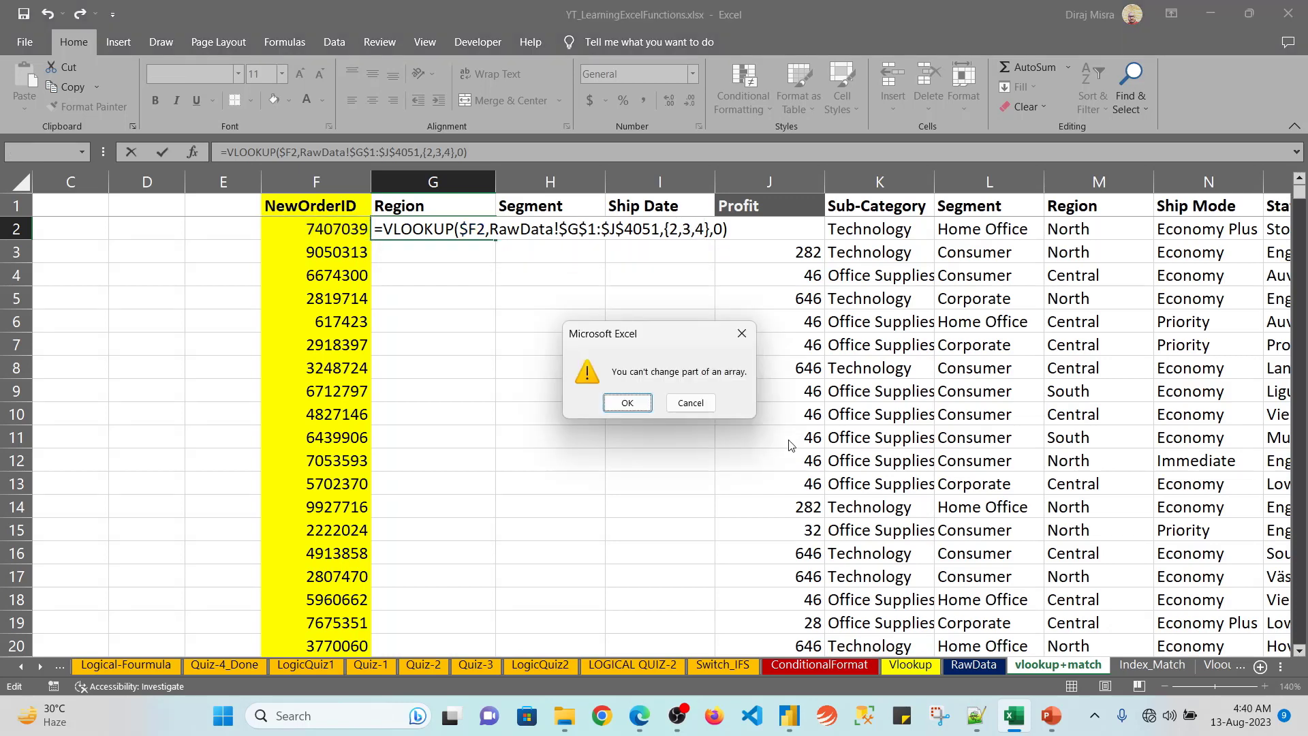
key("Return")
key("Escape")
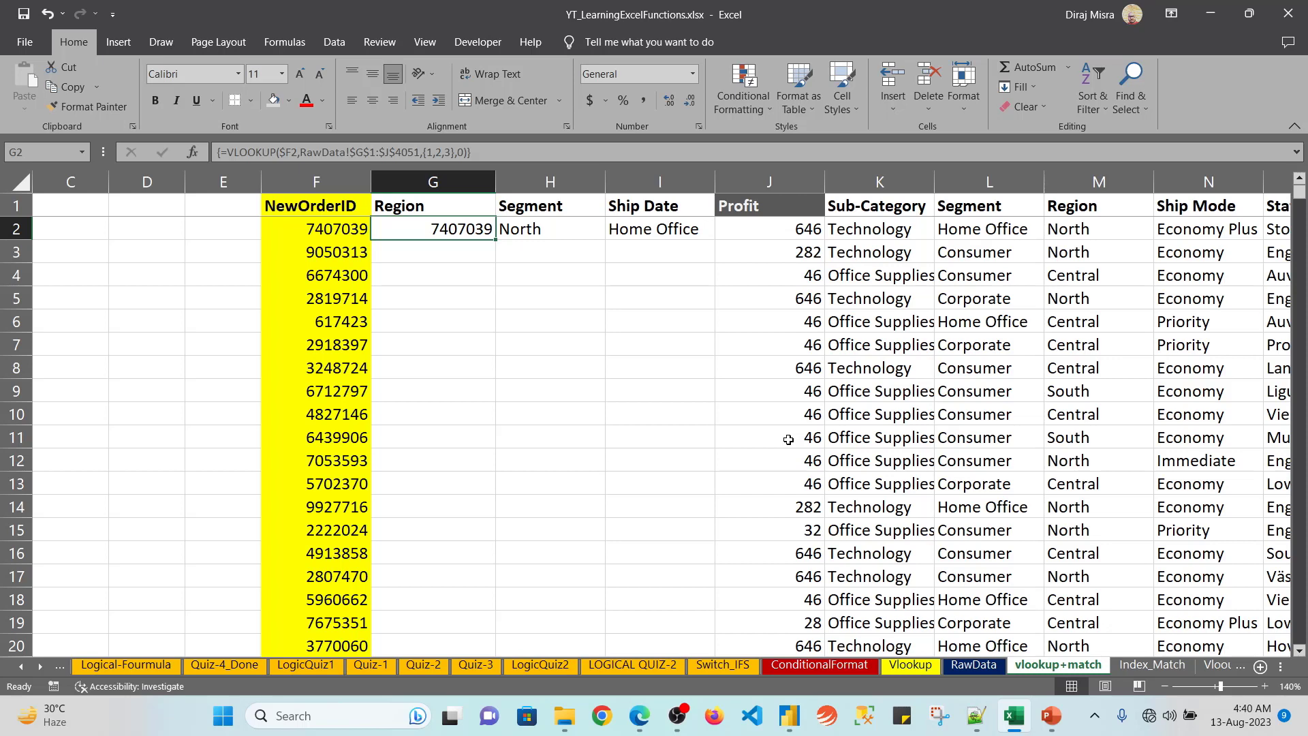
Step: Change the column indexes to {2,3,4} in the VLOOKUP across G2:I2 and enter it as an array formula
key("shift+Right")
key("shift+Right")
key("F2")
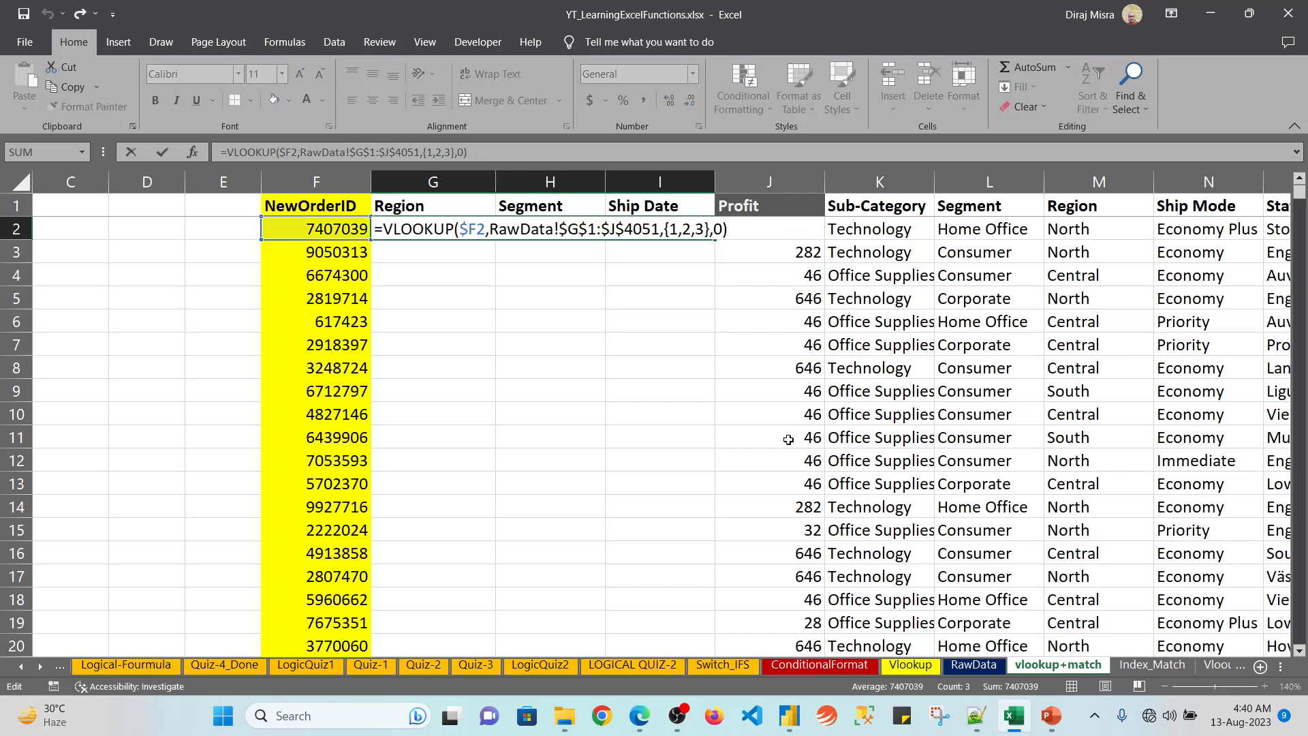
key("Left")
key("Left")
key("Left")
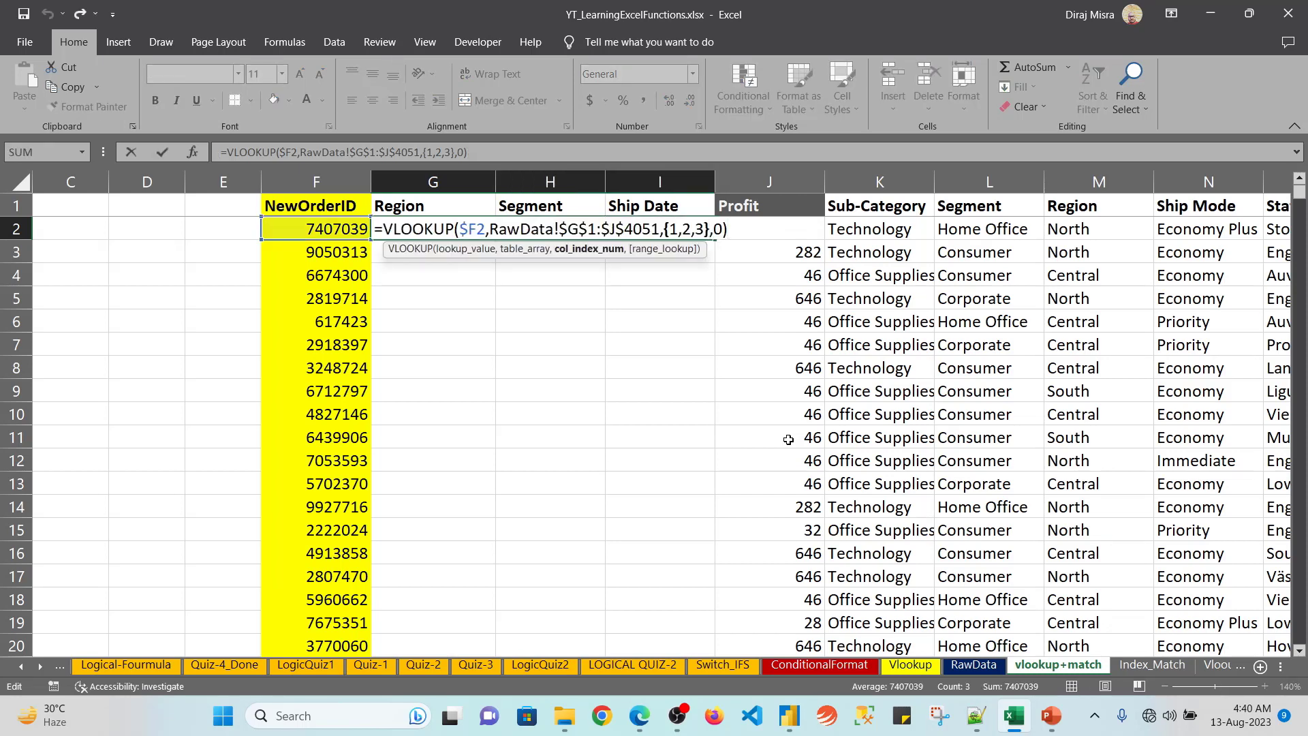
key("shift+Right")
type("2")
key("Right")
key("shift+Right")
type("3")
key("Right")
key("shift+Right")
type("4")
key("ctrl+shift+Return")
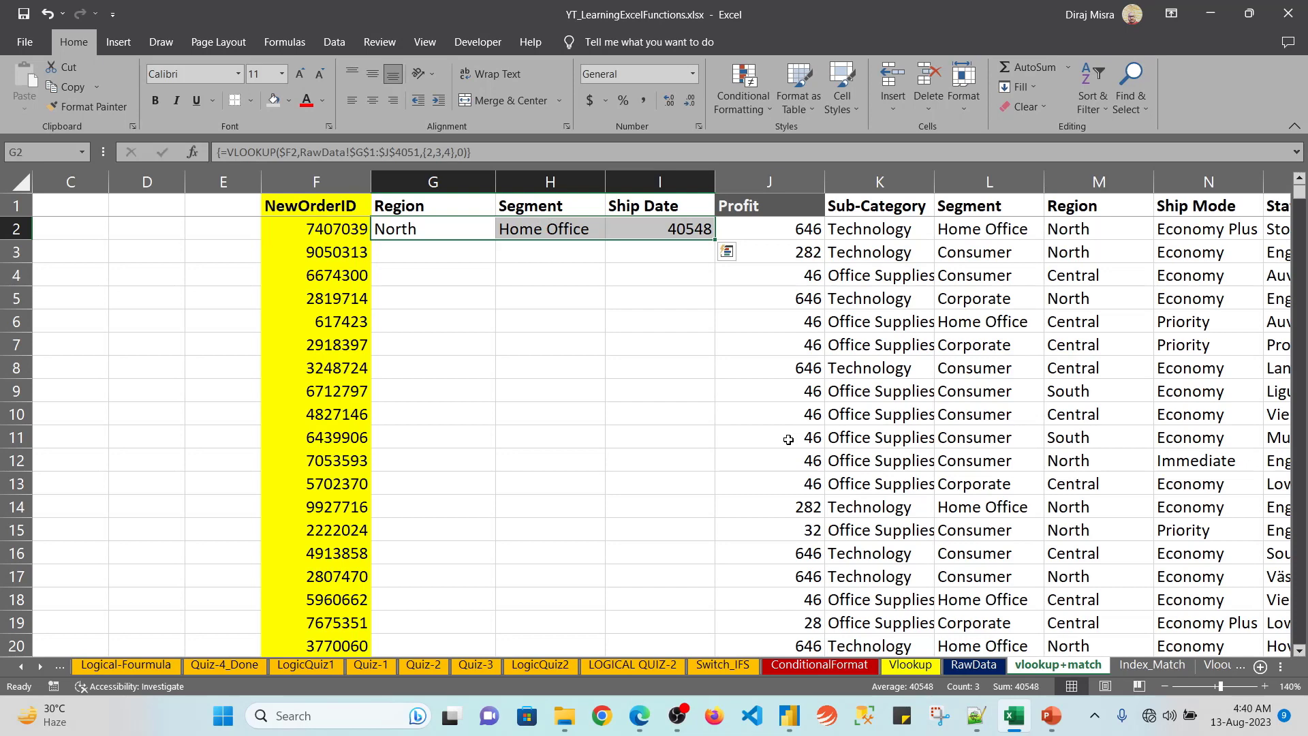
Step: Clear all lookup results below the headers from column G to O, and move the NewOrderID column F1:F4051 between Profit and Sub-Category
key("ctrl+shift+Right")
key("ctrl+shift+Down")
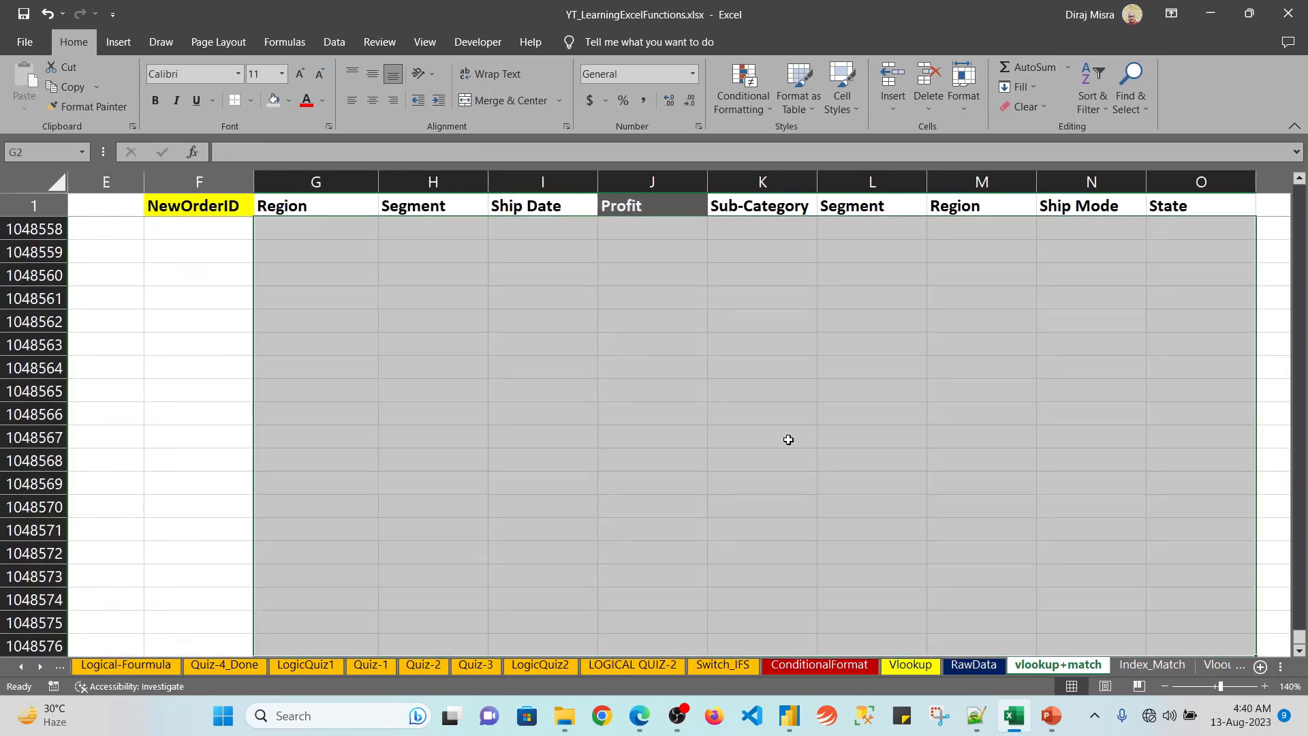
key("Left")
key("Up")
key("ctrl+shift+Down")
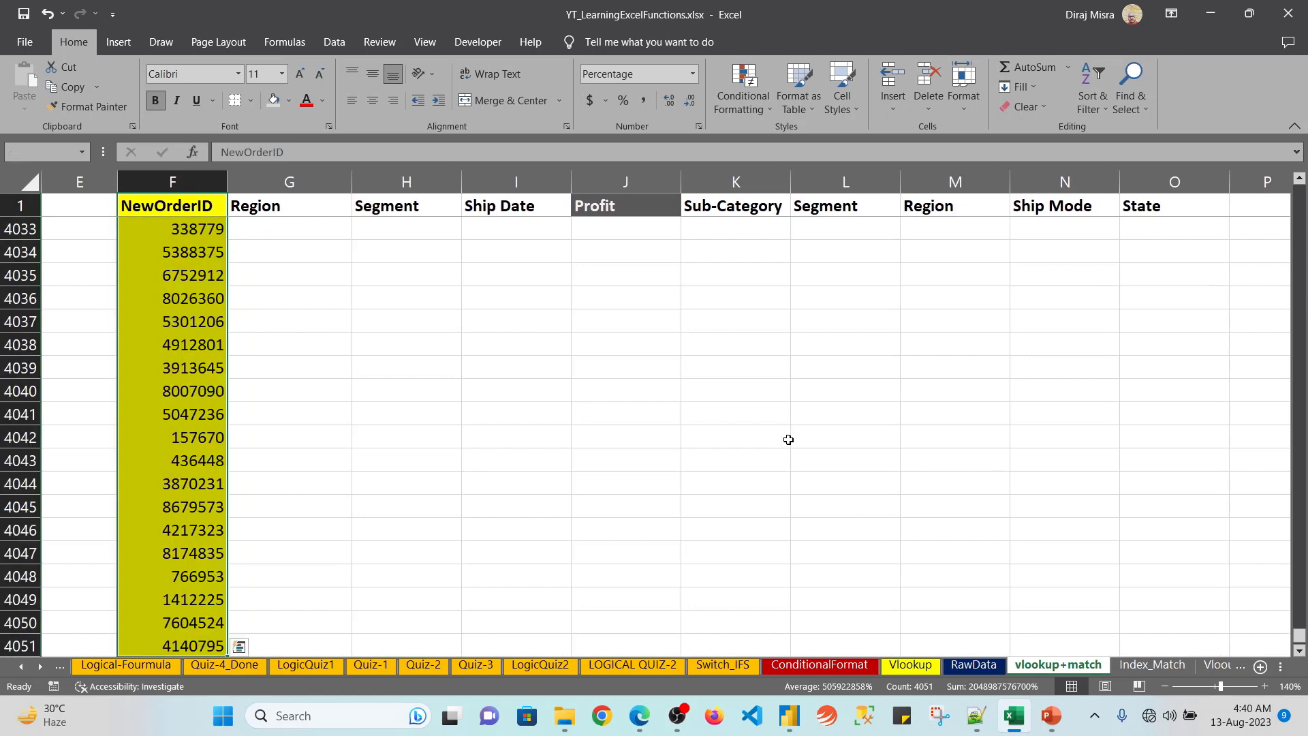
key("ctrl+c")
key("Right")
key("Right")
key("Right")
key("Right")
key("Right")
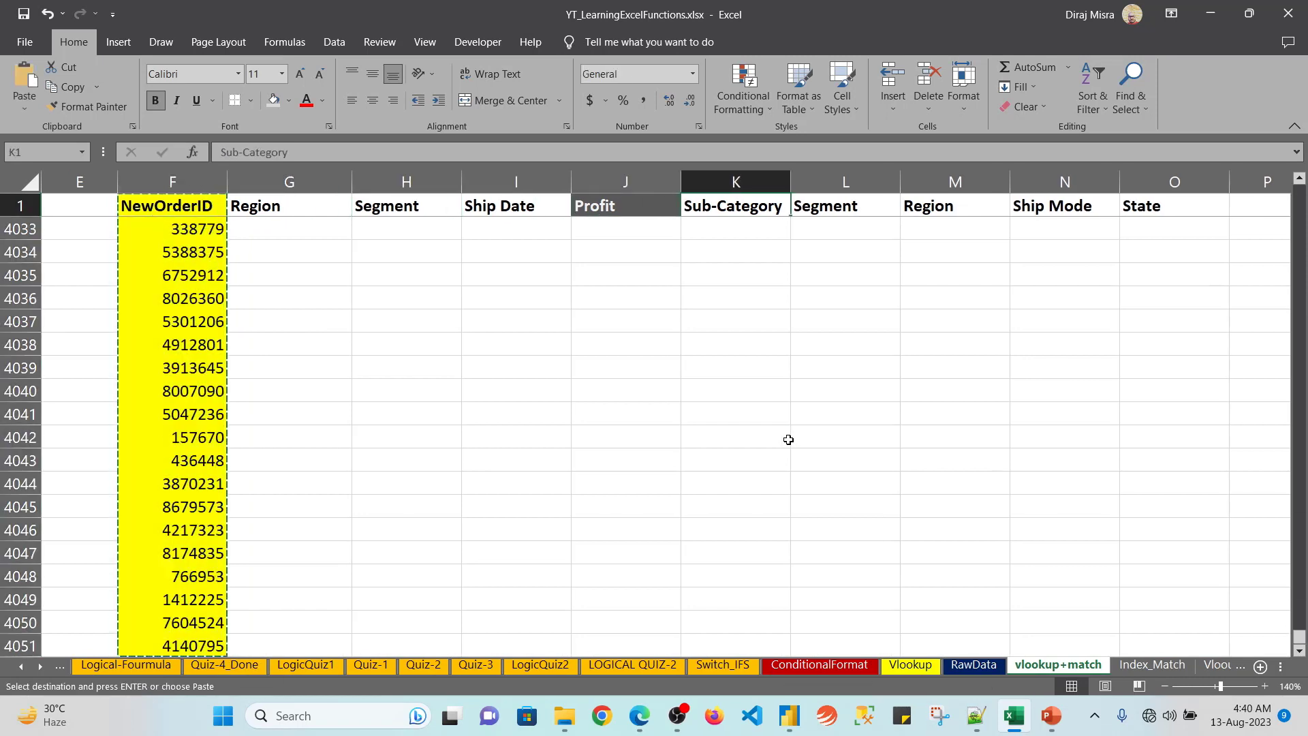
key("ctrl+shift+plus")
Step: Go through row 2 to examine where the Region, Segment and Ship Date columns sit relative to NewOrderID
key("Down")
key("Left")
key("Left")
key("Left")
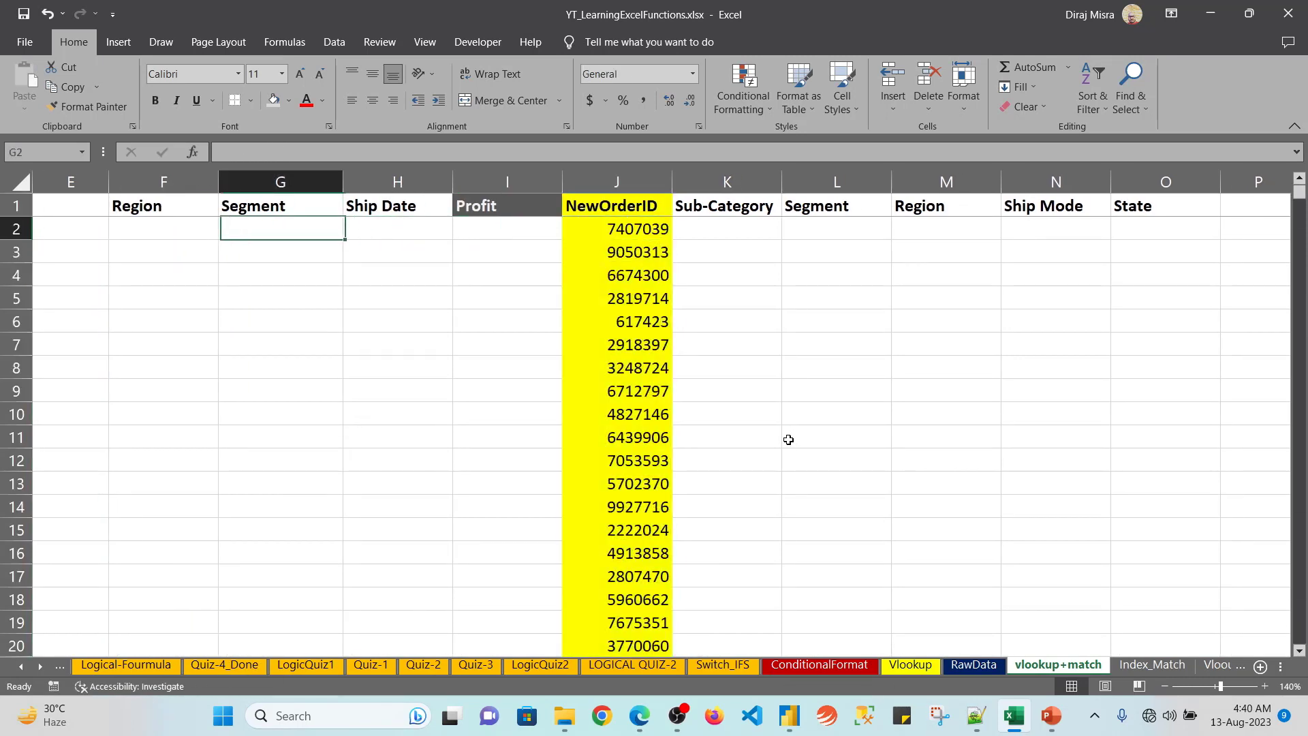
key("Left")
key("Left")
key("Right")
key("Right")
key("Right")
key("Right")
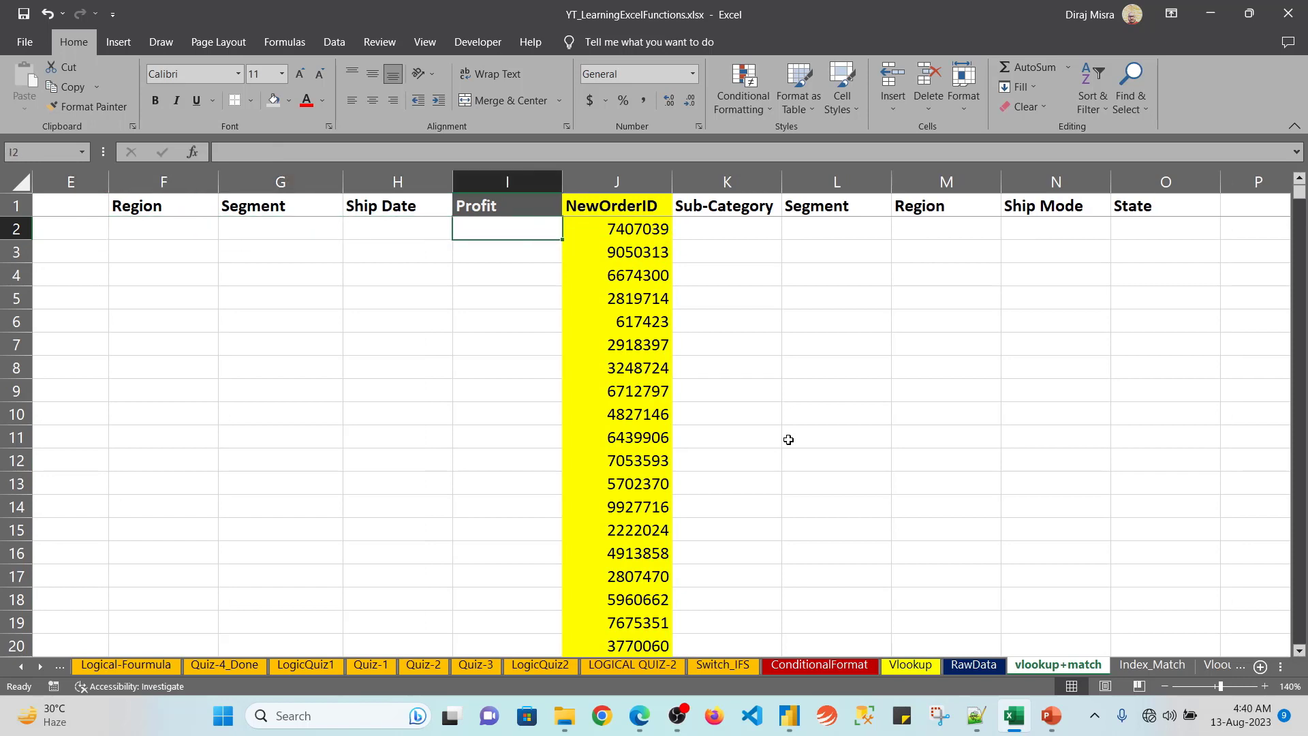
key("Right")
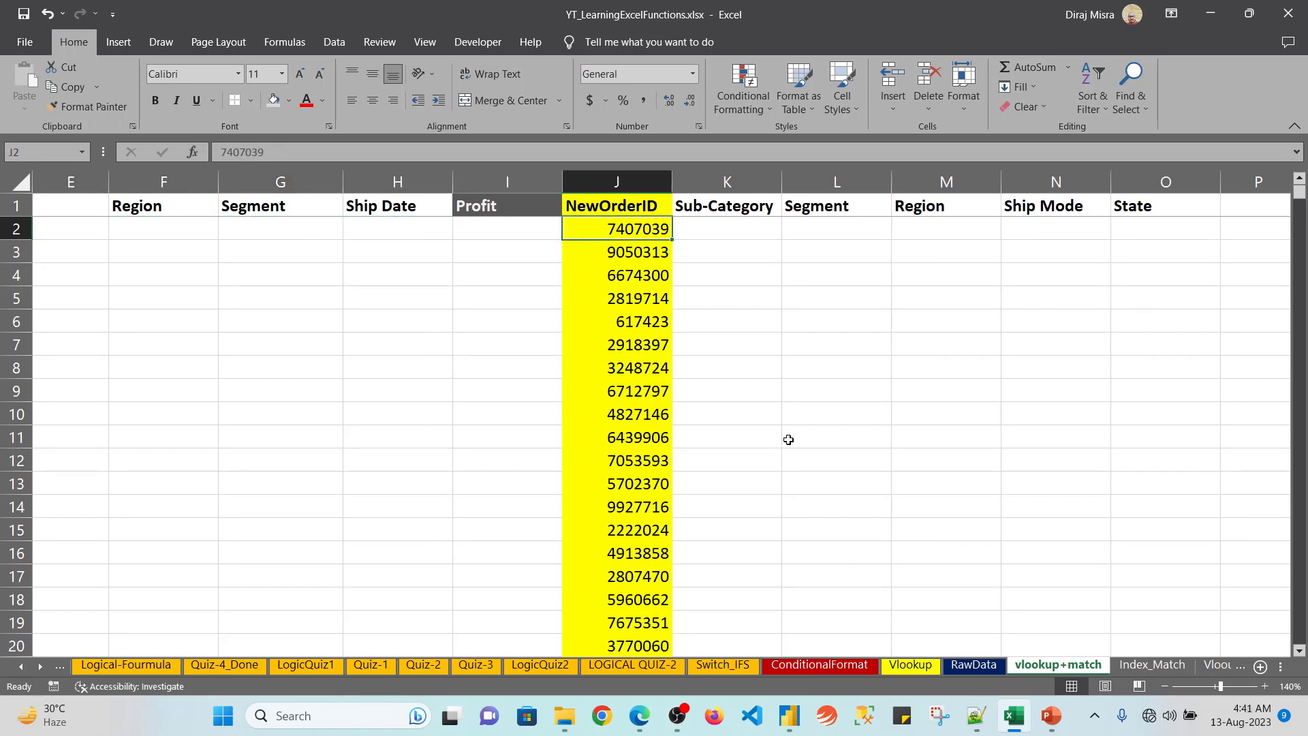
key("Left")
key("Left")
key("Left")
key("Left")
key("Right")
key("Right")
key("Right")
key("Right")
key("Right")
key("Right")
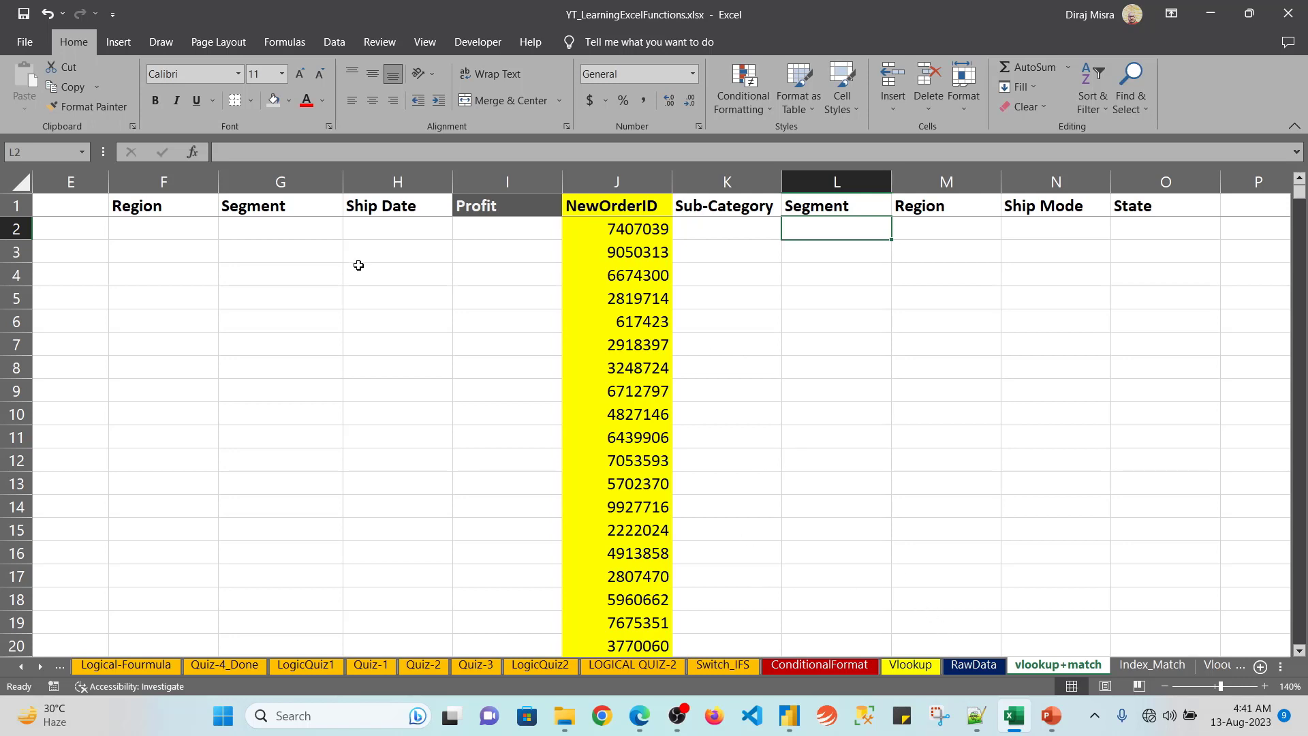
left_click(179, 228)
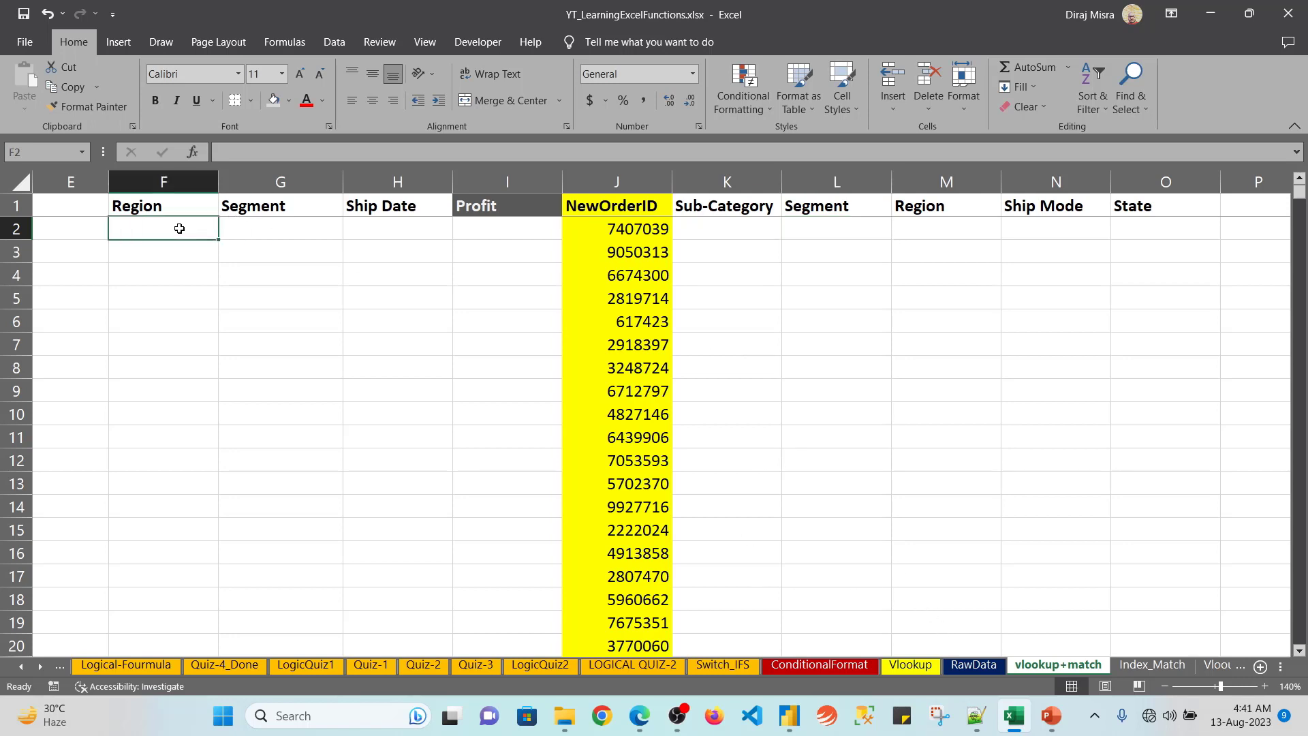
type("=INDEX(")
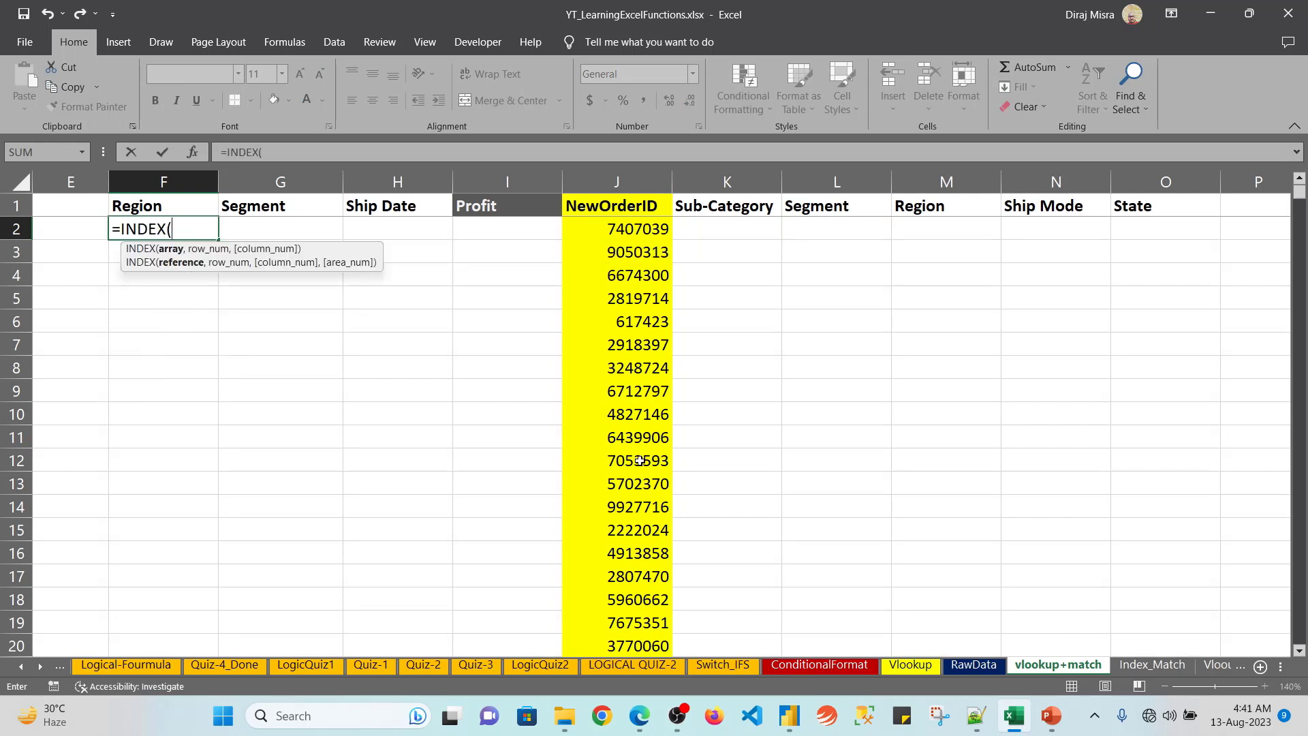
left_click(974, 664)
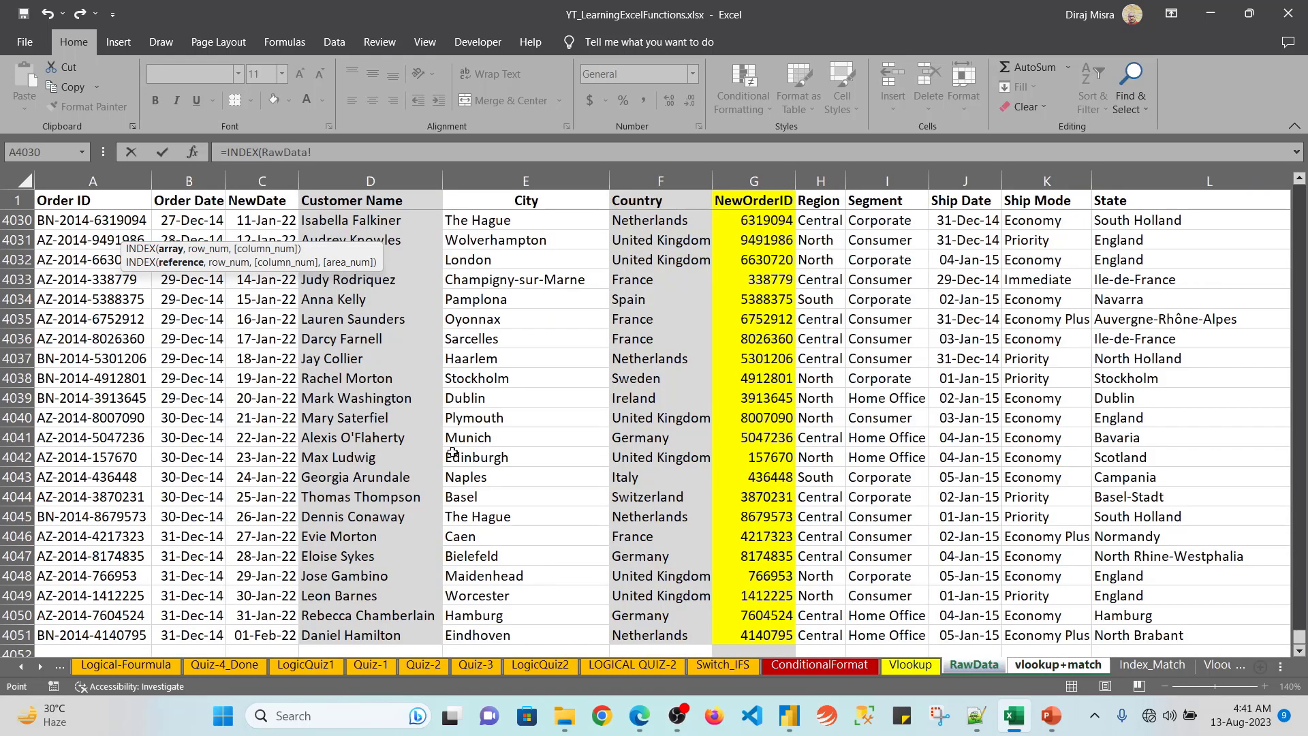
left_click(84, 204)
left_click(67, 204)
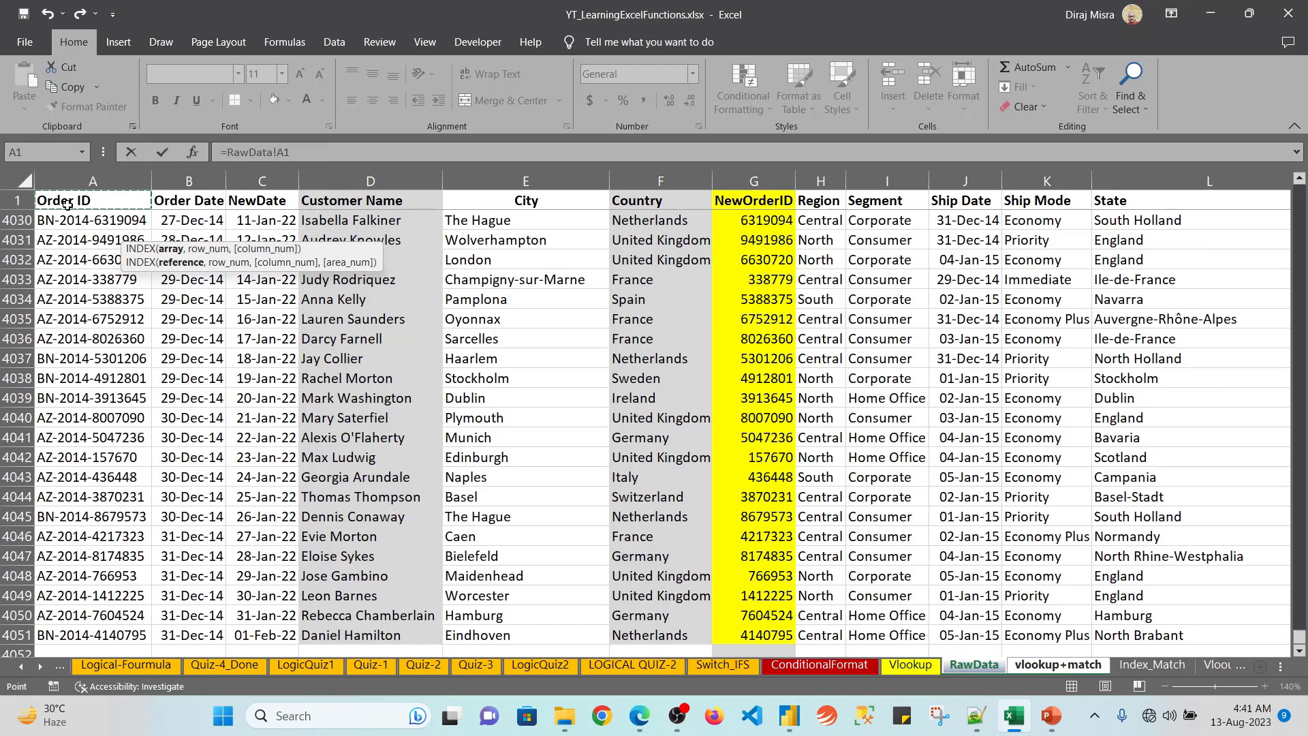
key("Escape")
type("=INDEX(")
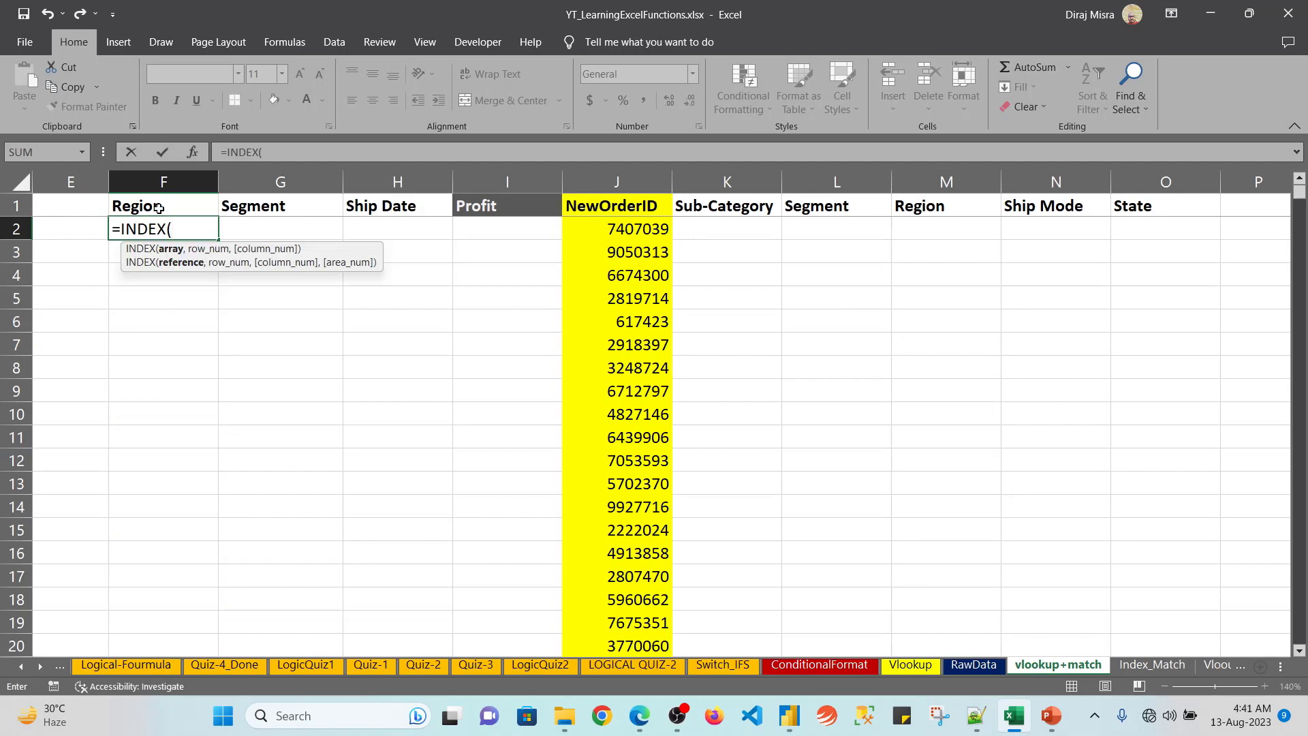
left_click(974, 665)
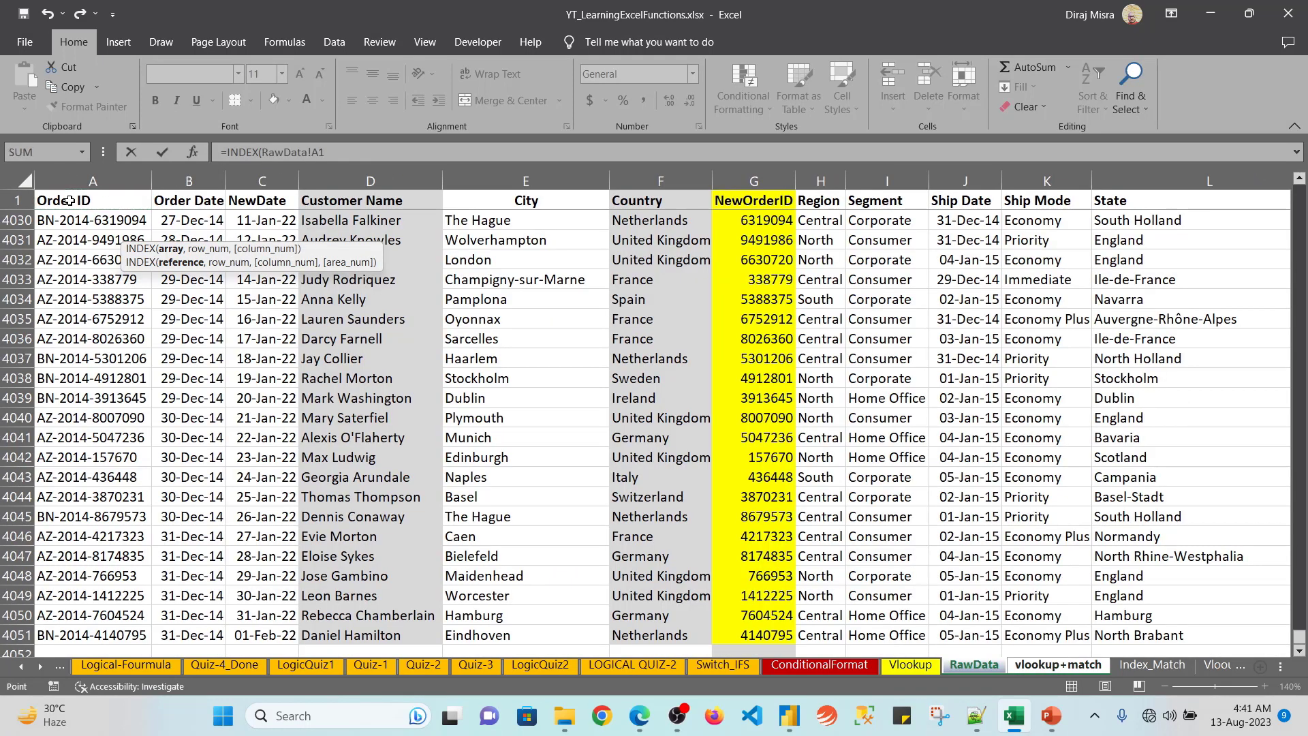
key("Escape")
Step: Start an INDEX formula in F2 under Region with the absolute range RawData!$A$1:$R$4051 as its array
type("=INDEX(")
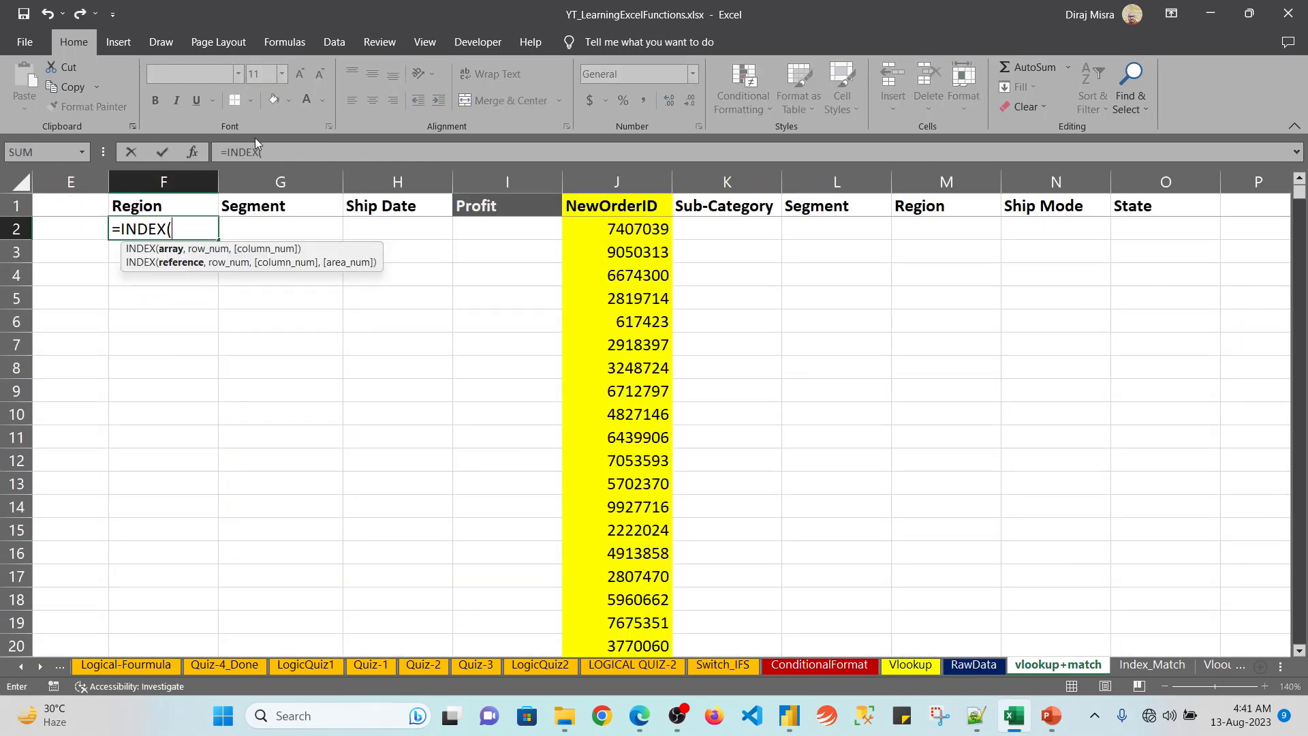
left_click(974, 664)
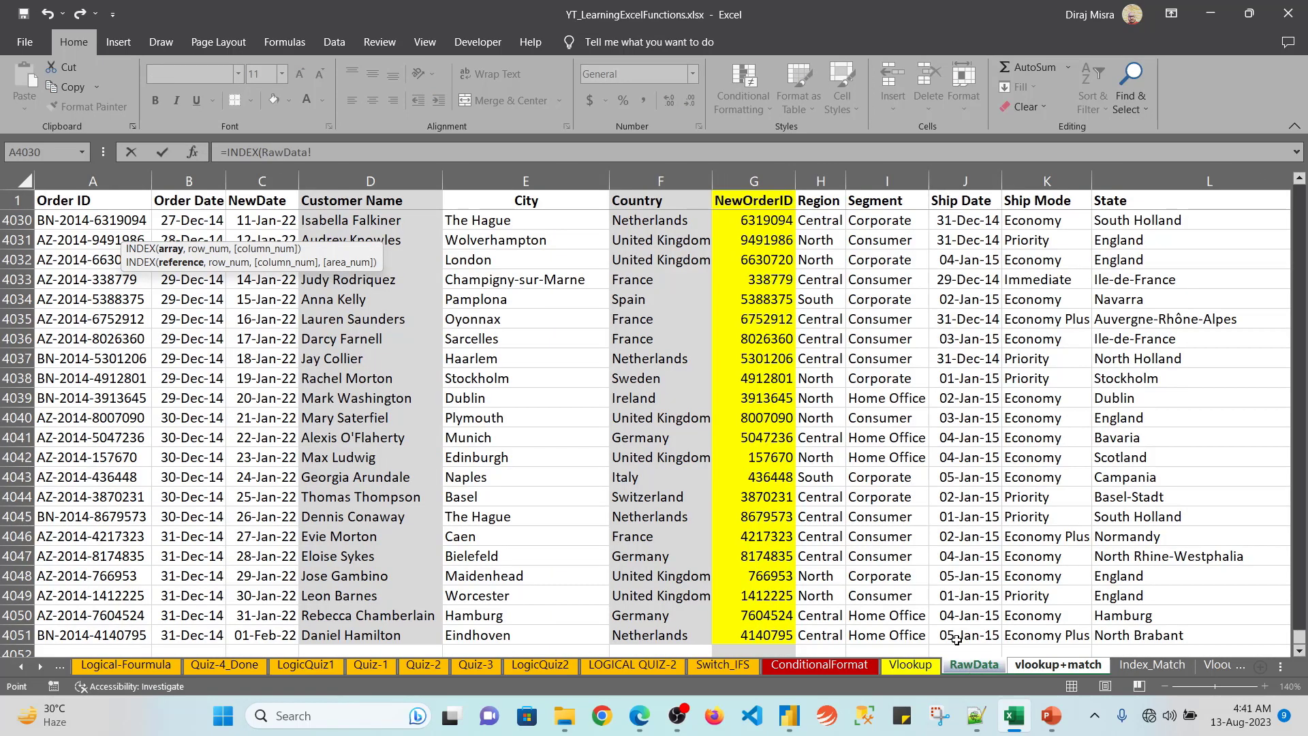
left_click(73, 197)
key("BackSpace")
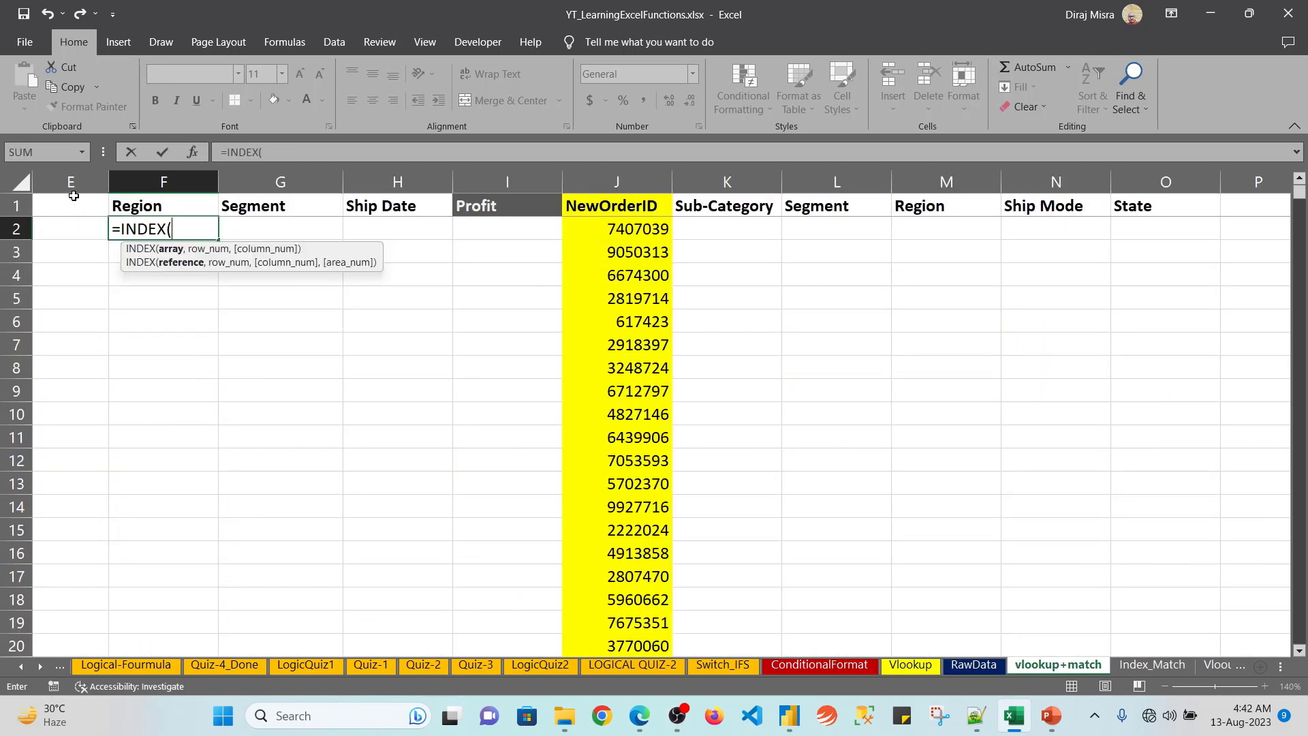
left_click(963, 666)
left_click(70, 201)
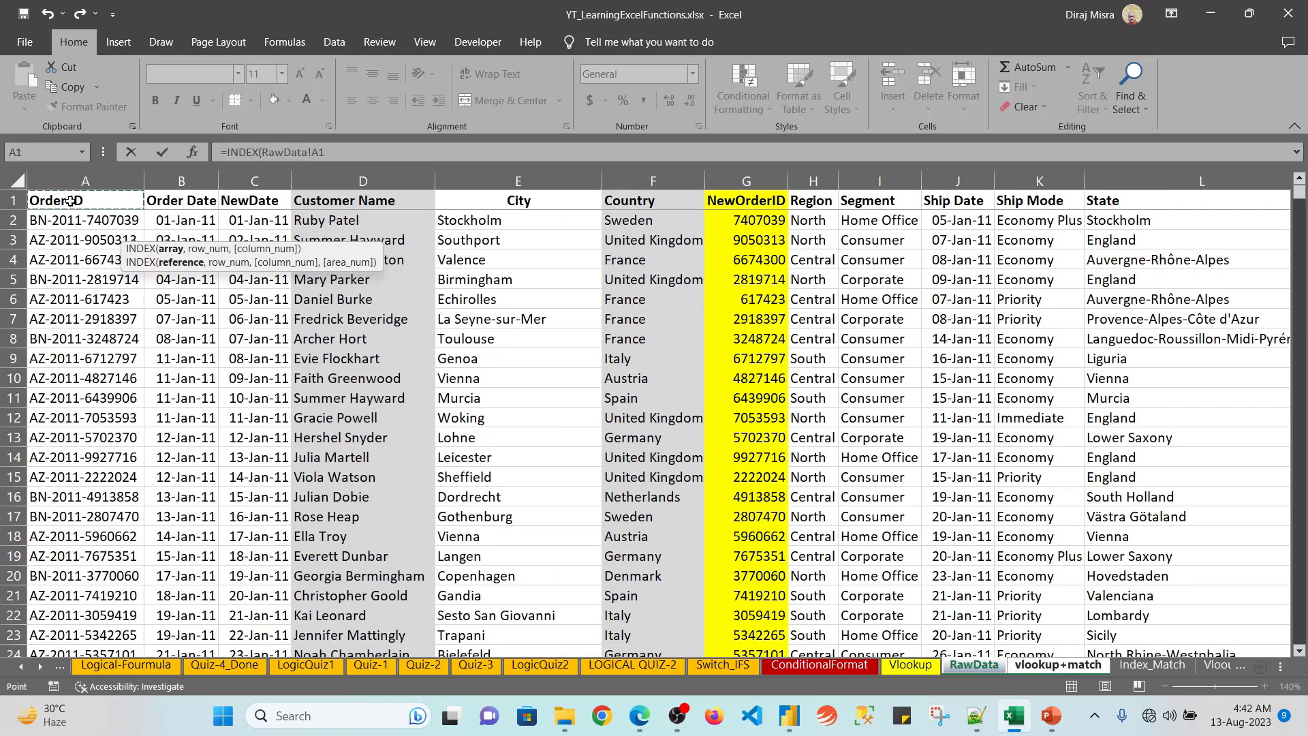
key("ctrl+shift+Right")
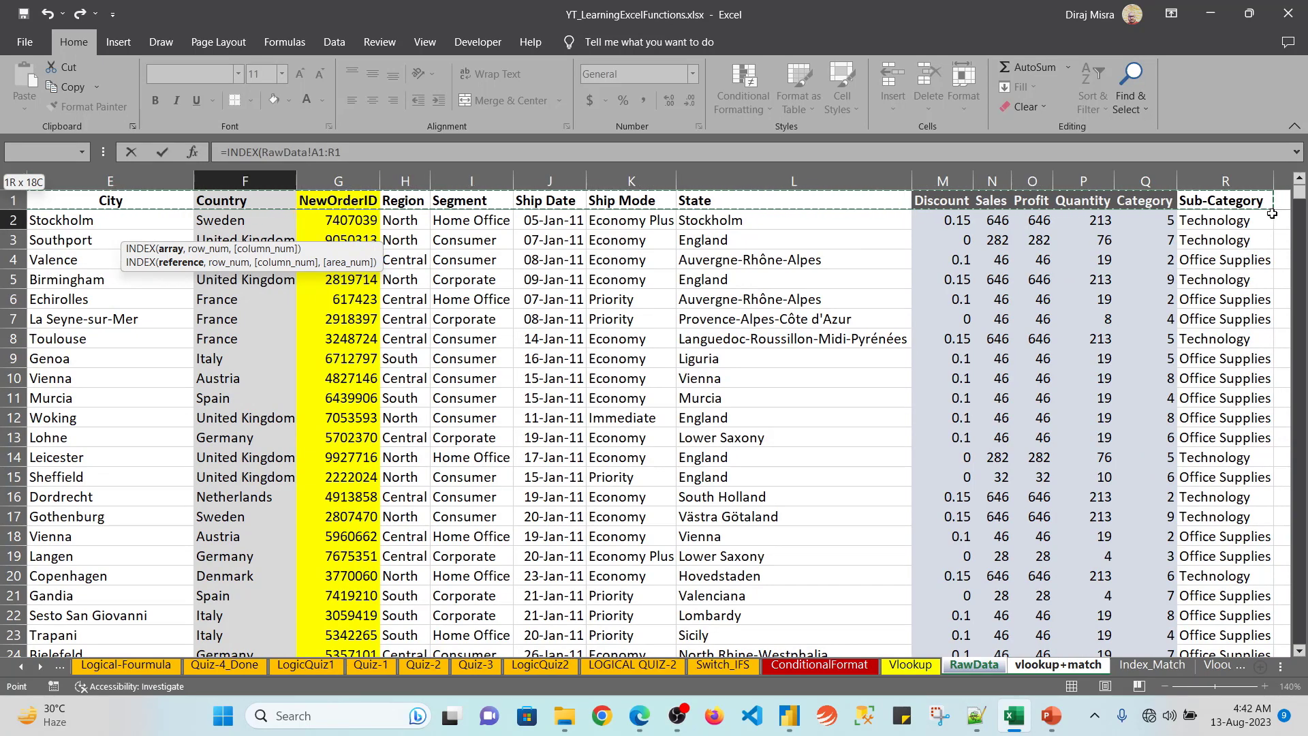
key("ctrl+shift+Down")
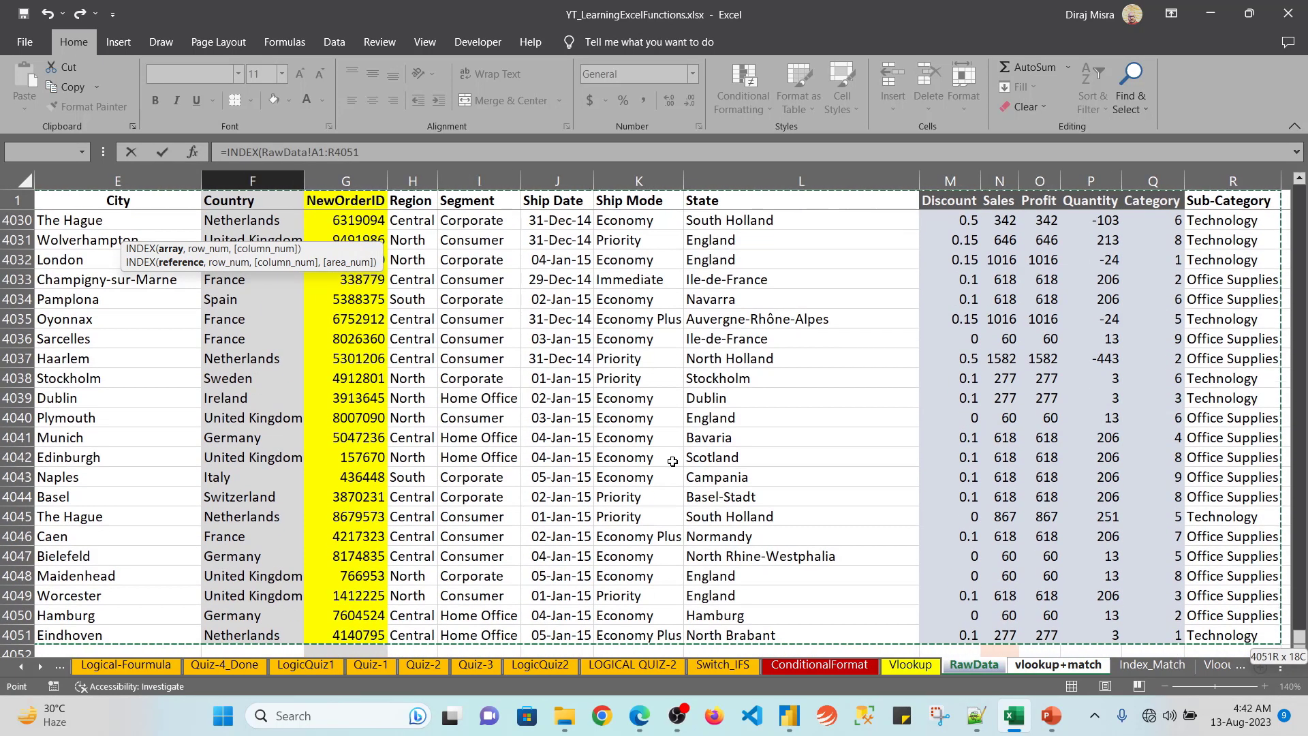
key("F4")
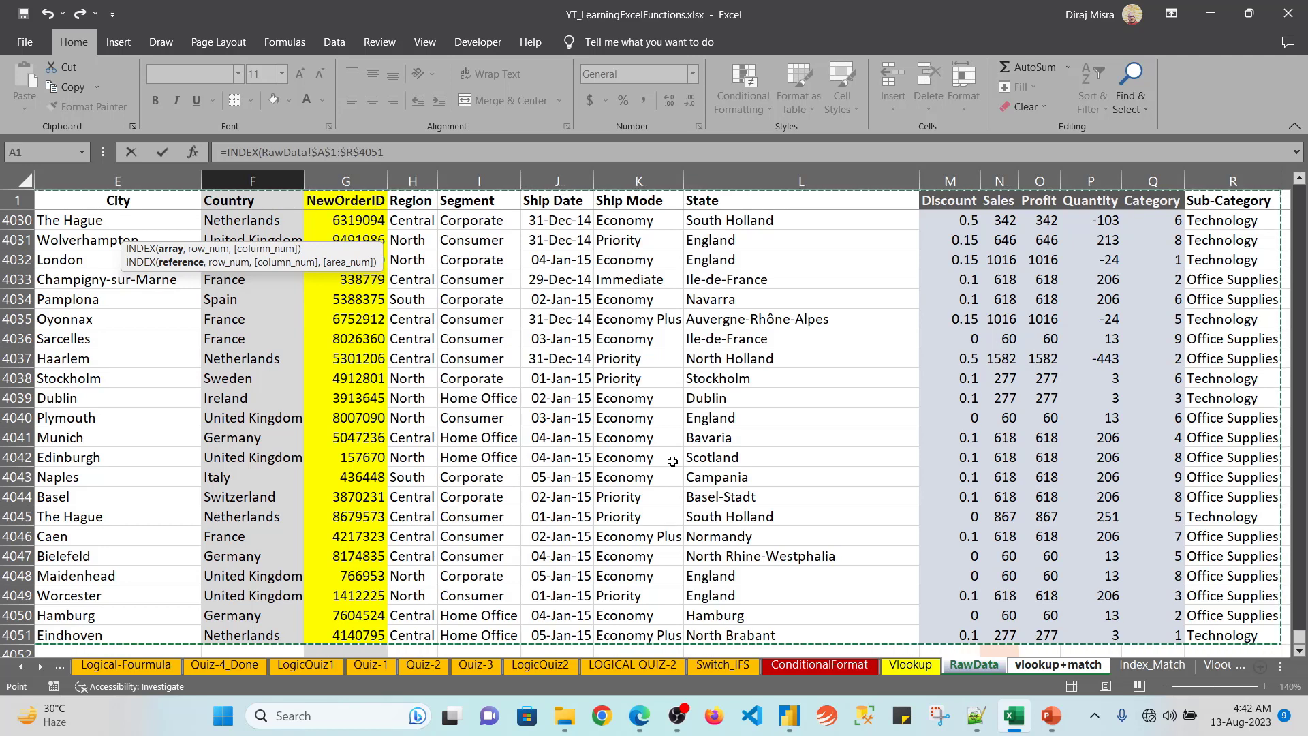
type(",")
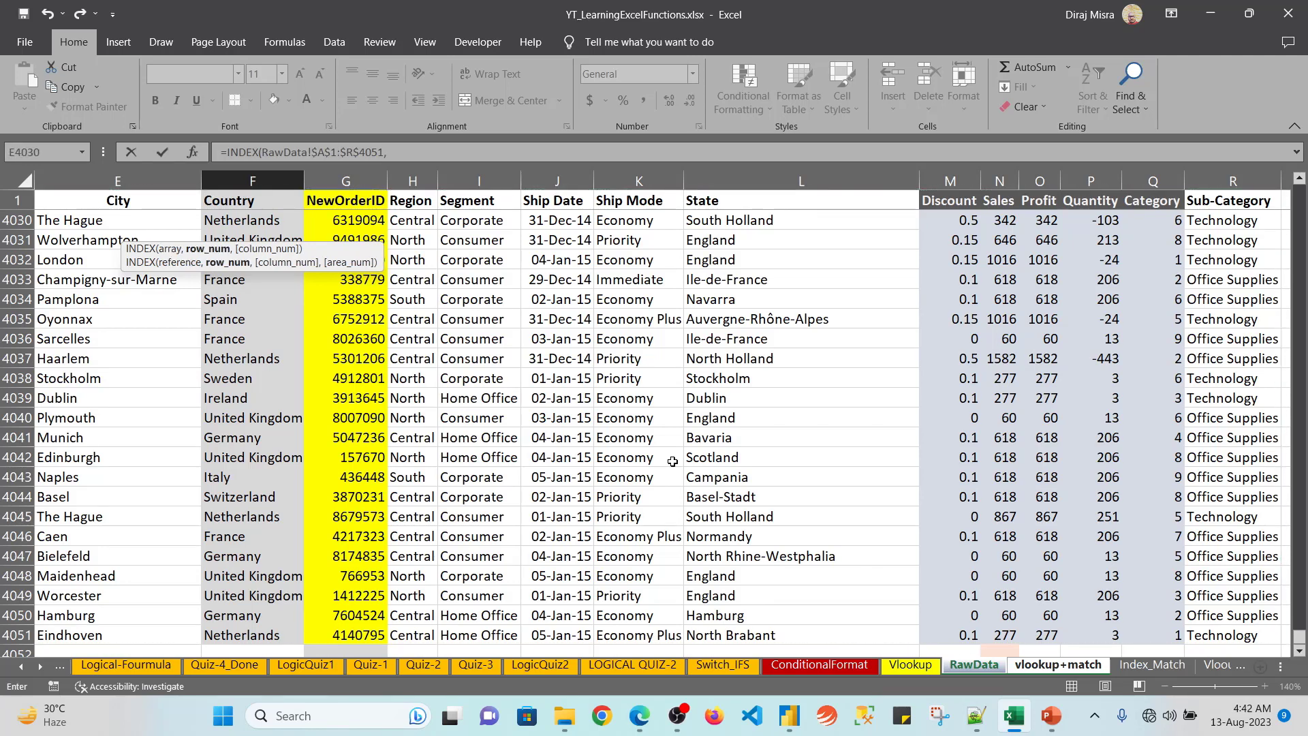
Step: Add a MATCH as the INDEX row number, looking up the column-locked NewOrderID reference 'vlookup+match'!$J2
type("MATCH(")
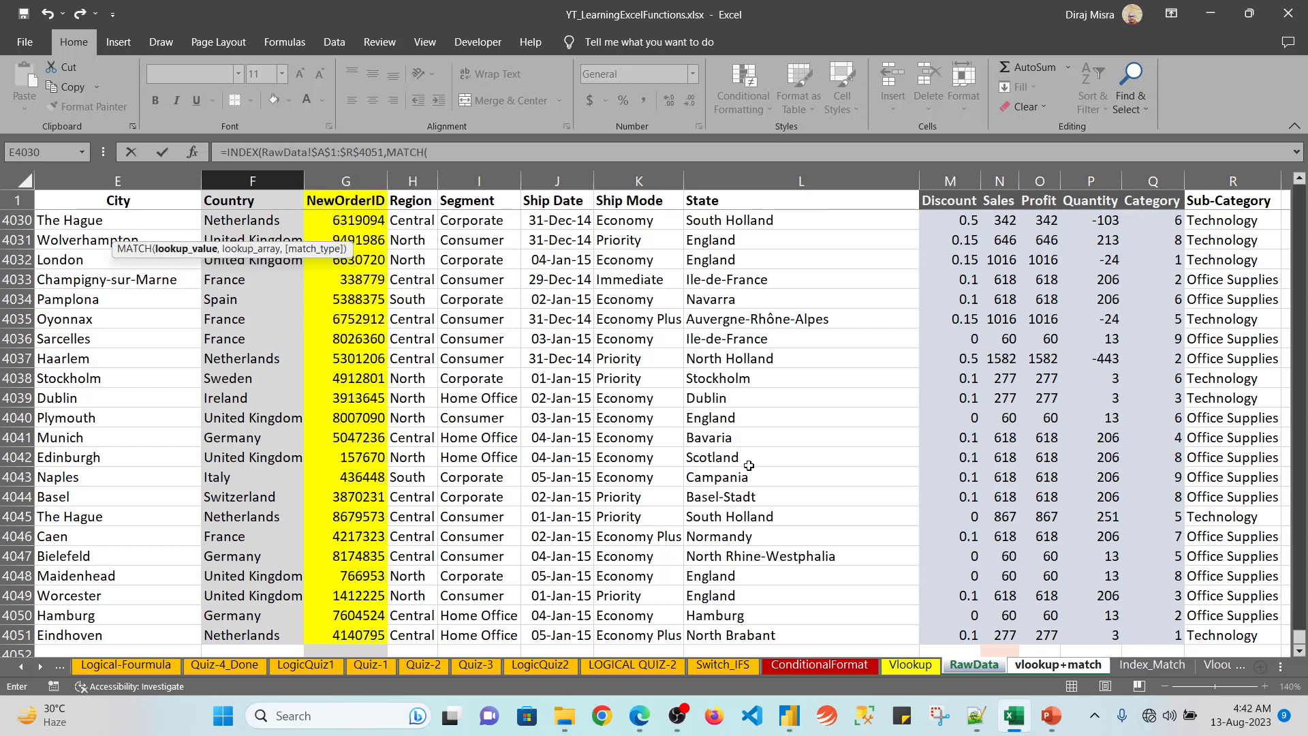
left_click(970, 666)
left_click(1056, 666)
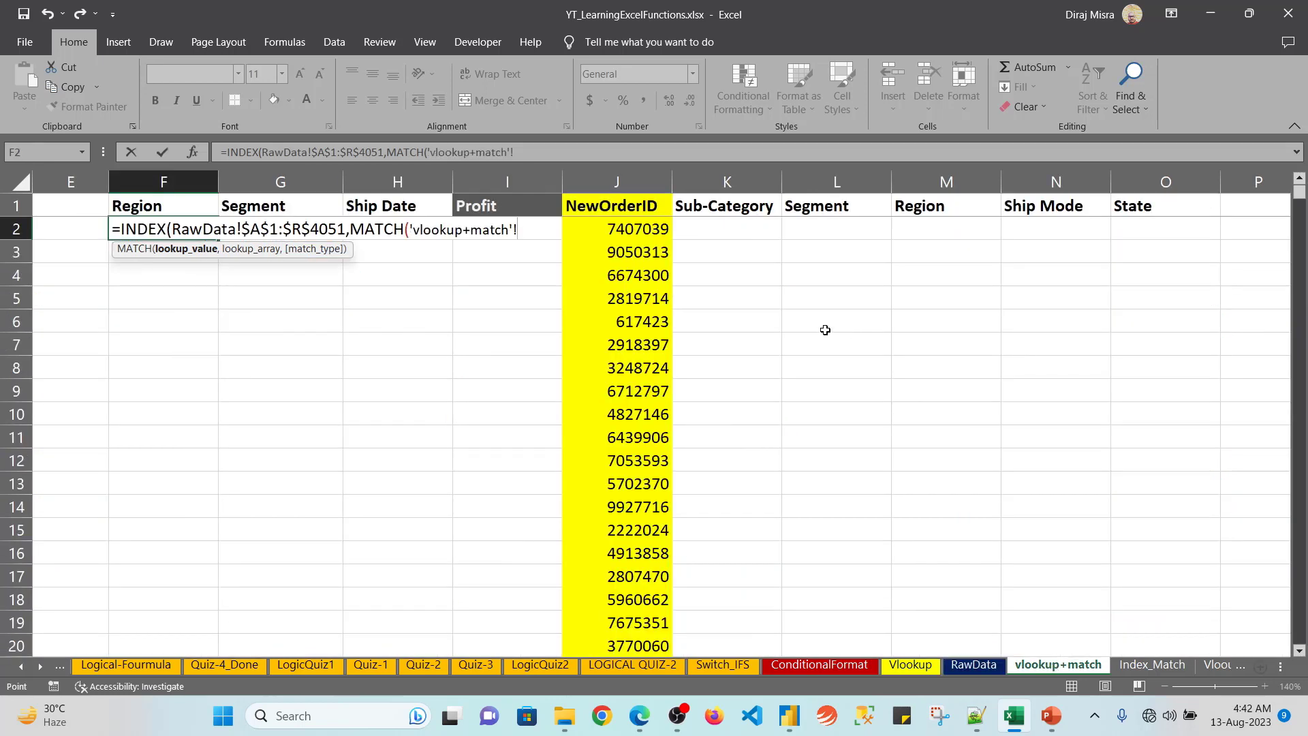
left_click(643, 233)
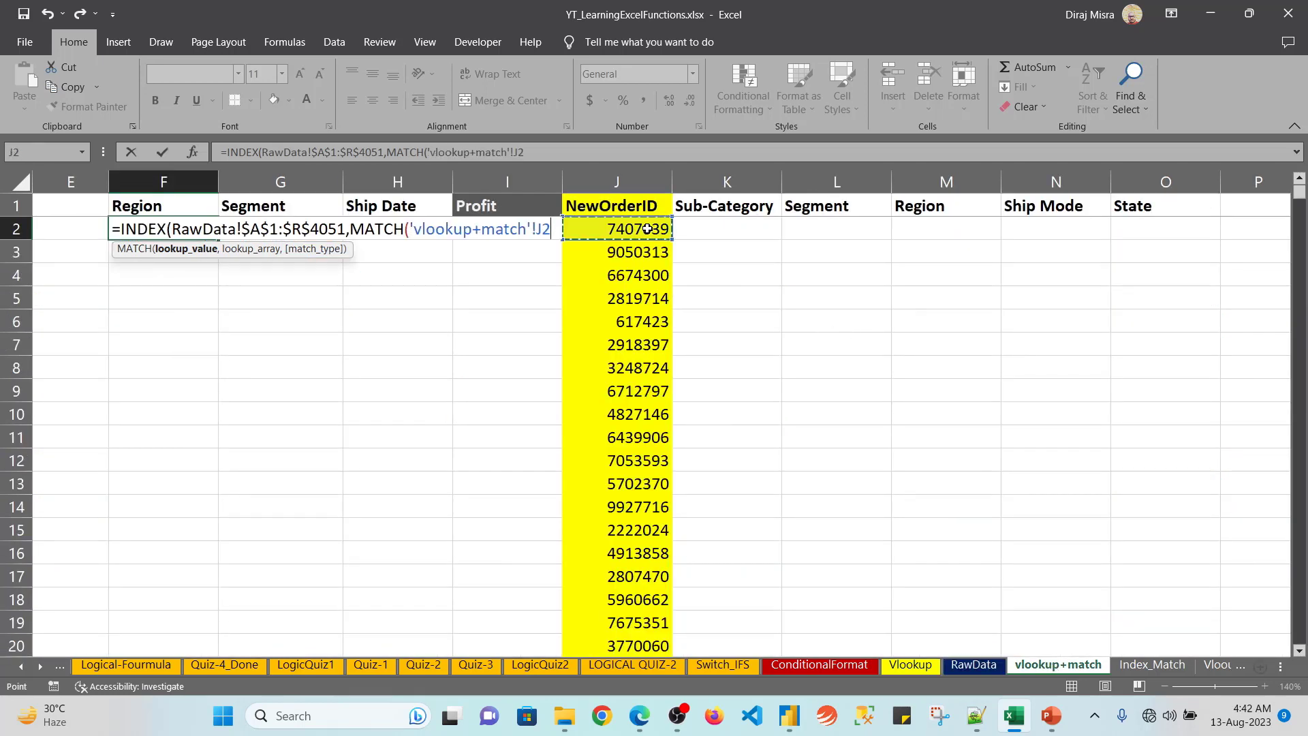
key("F4")
key("F4")
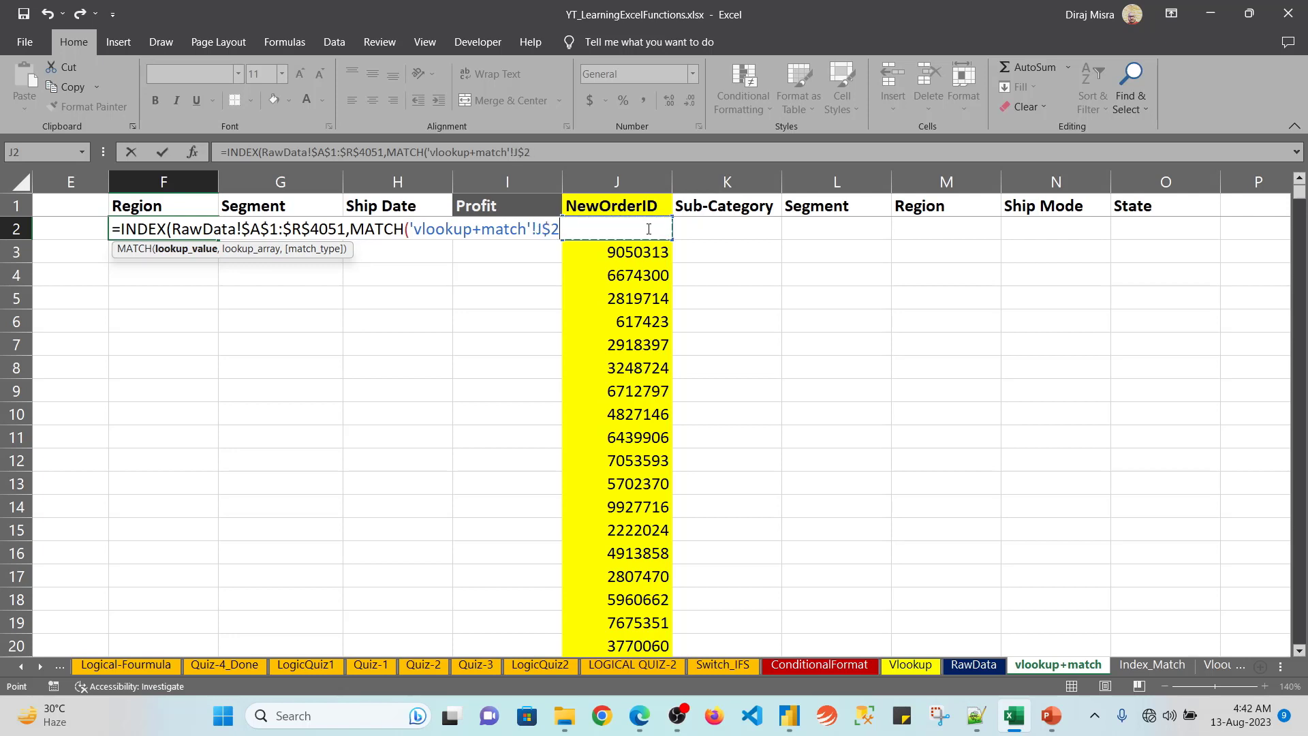
key("F4")
type(",")
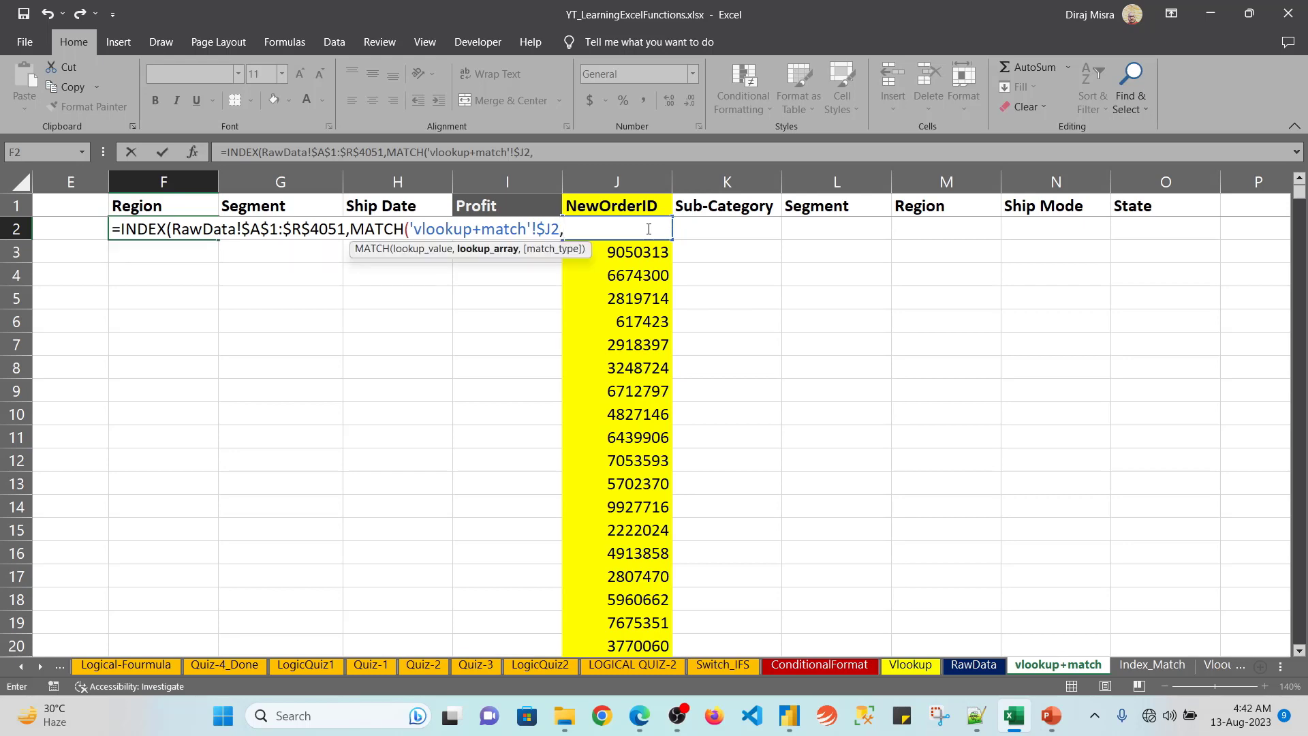
Step: Complete the row MATCH with the NewOrderID range RawData!$G$1:$G$4051 as absolute lookup array and match type 0
left_click(974, 666)
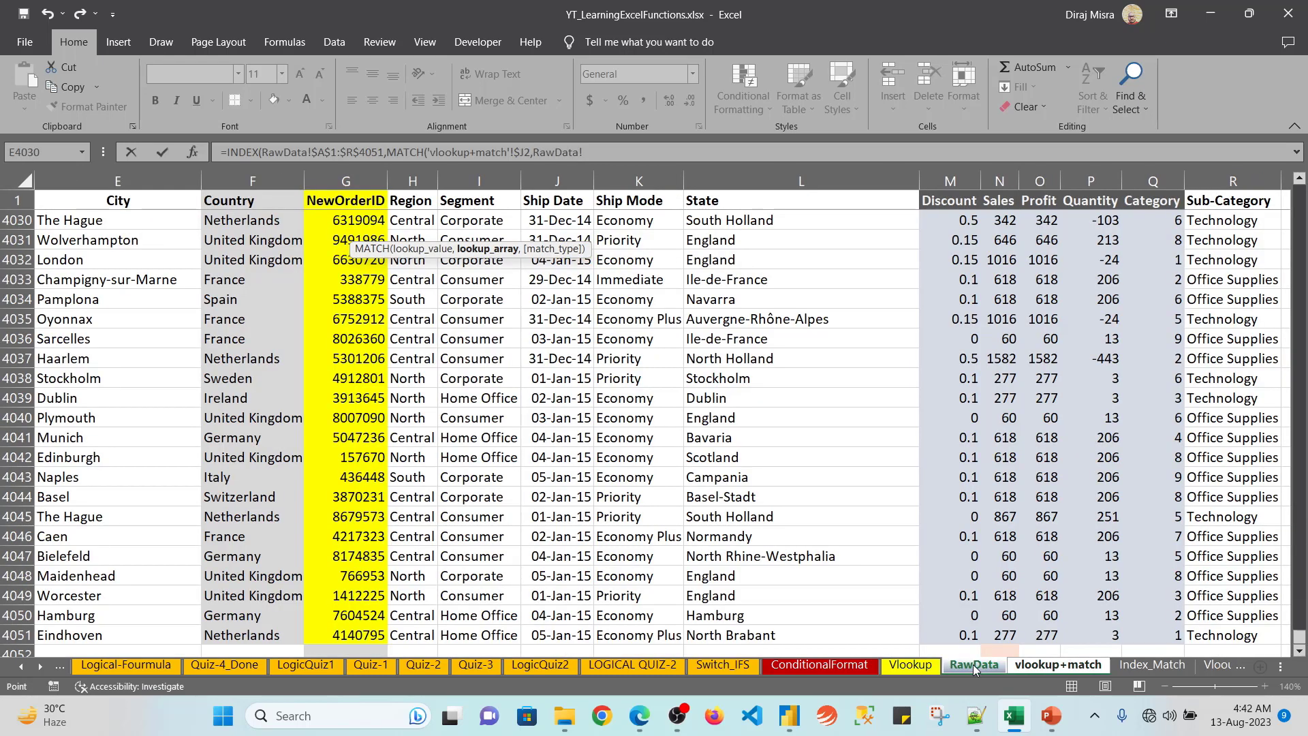
left_click(386, 385)
key("ctrl+Up")
key("ctrl+shift+Down")
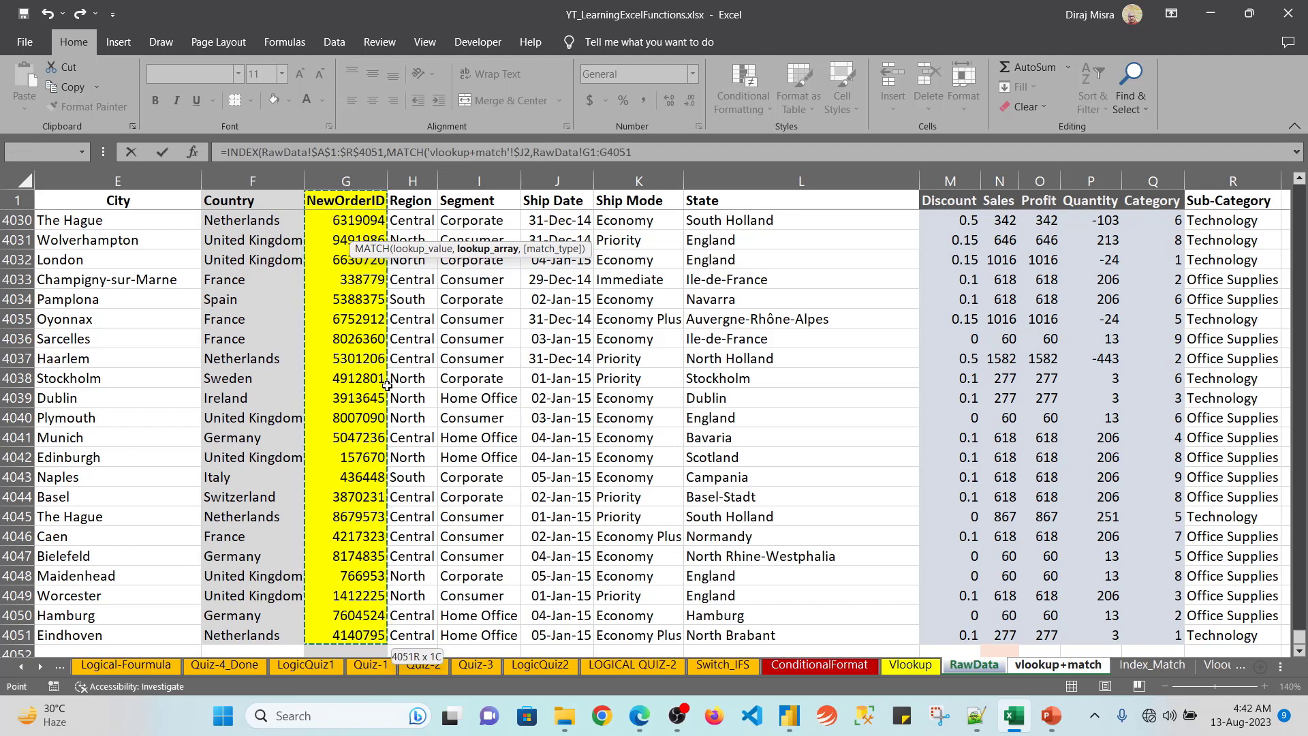
key("F4")
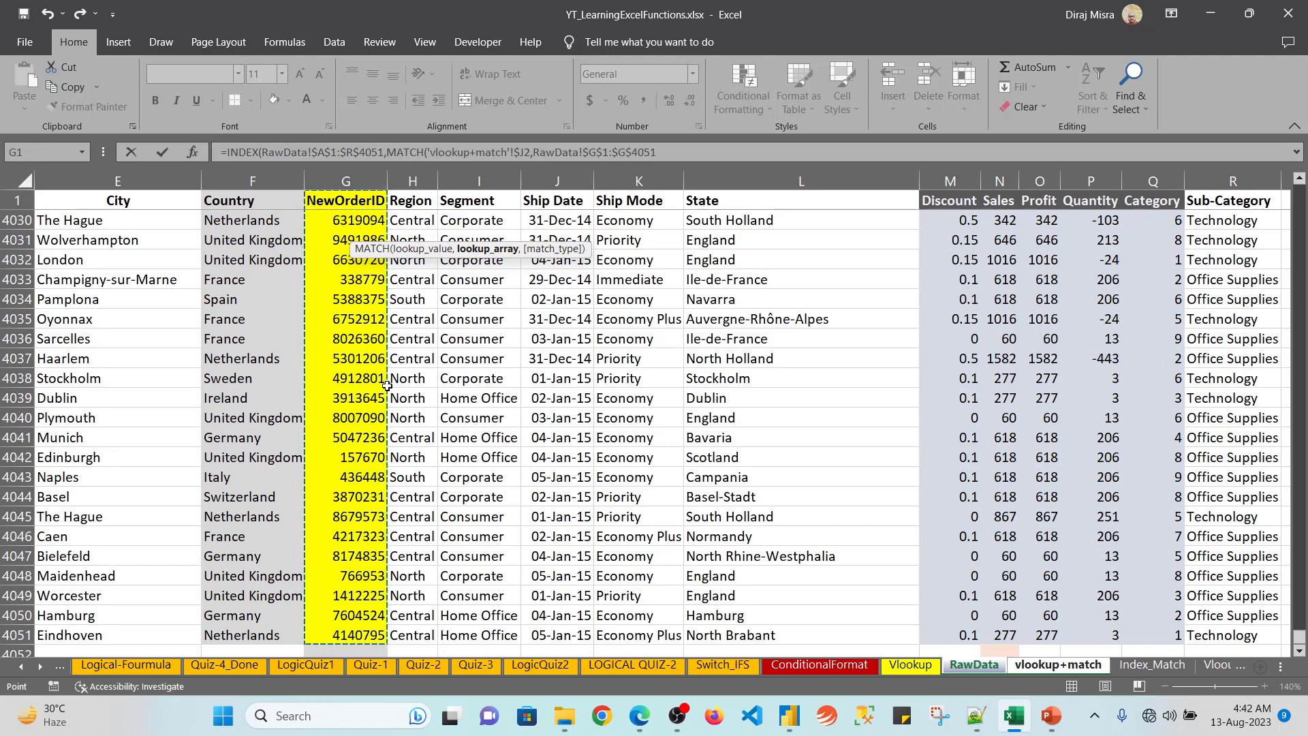
type(",")
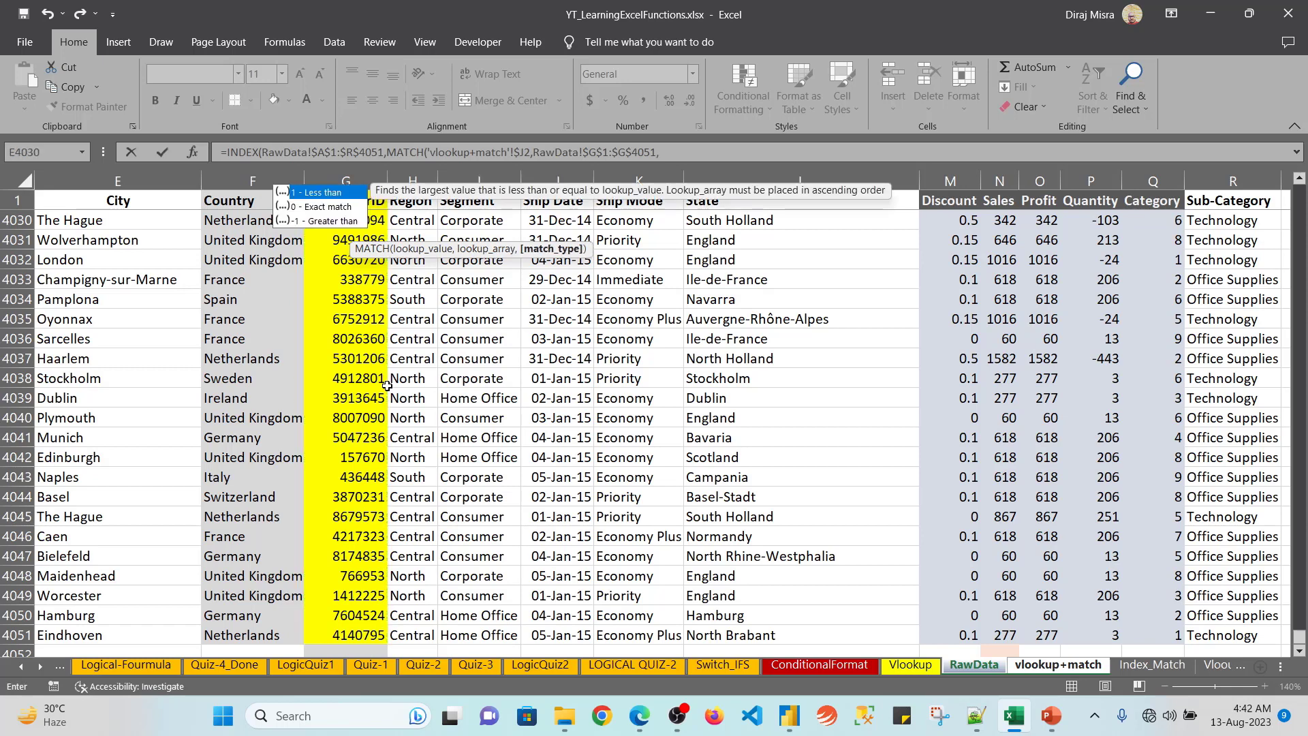
type("0)")
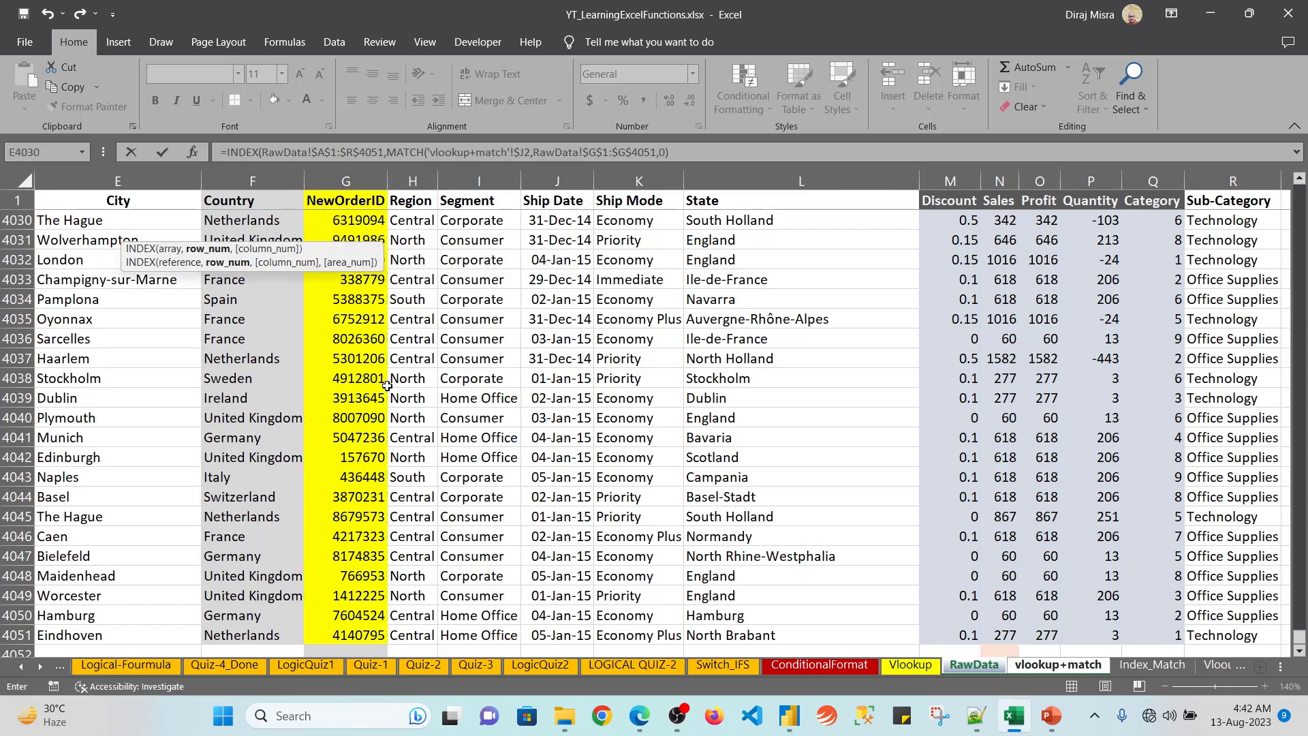
type(",")
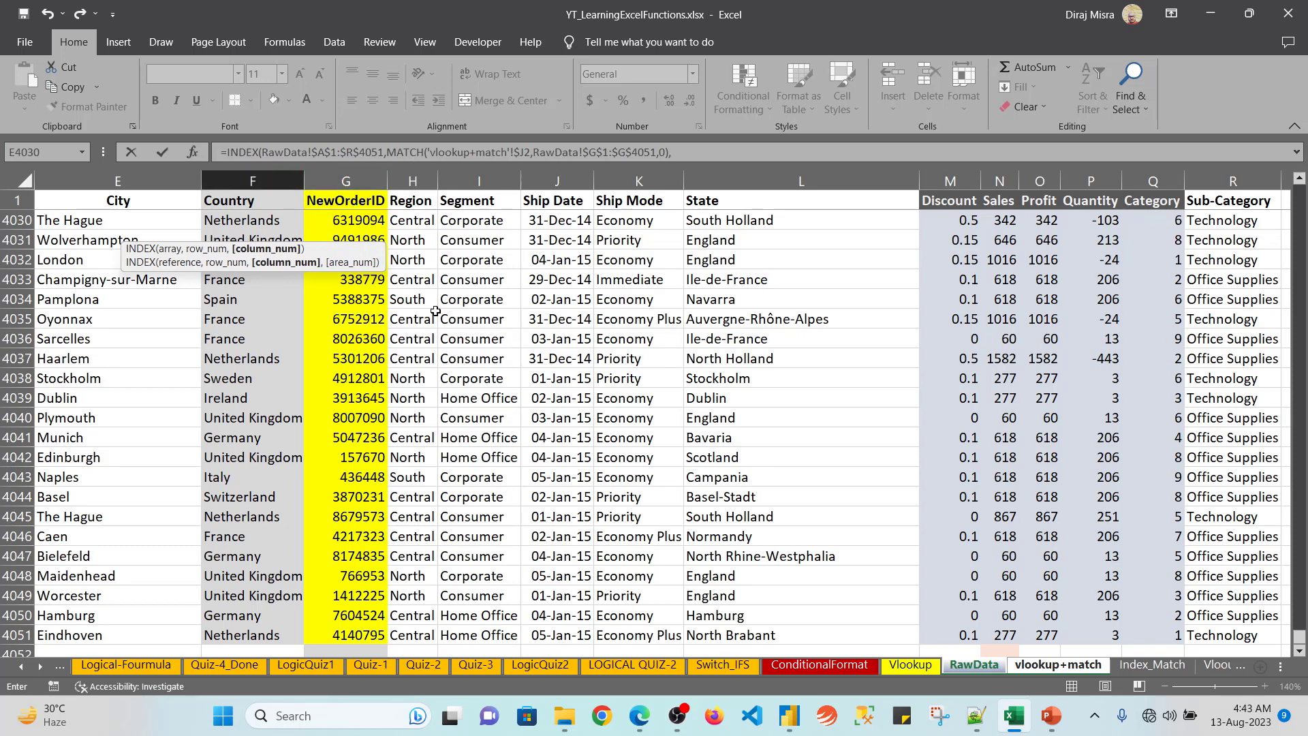
Step: Add a second MATCH for the column number, looking up the row-locked Region header 'vlookup+match'!F$1
type("mat")
key("Tab")
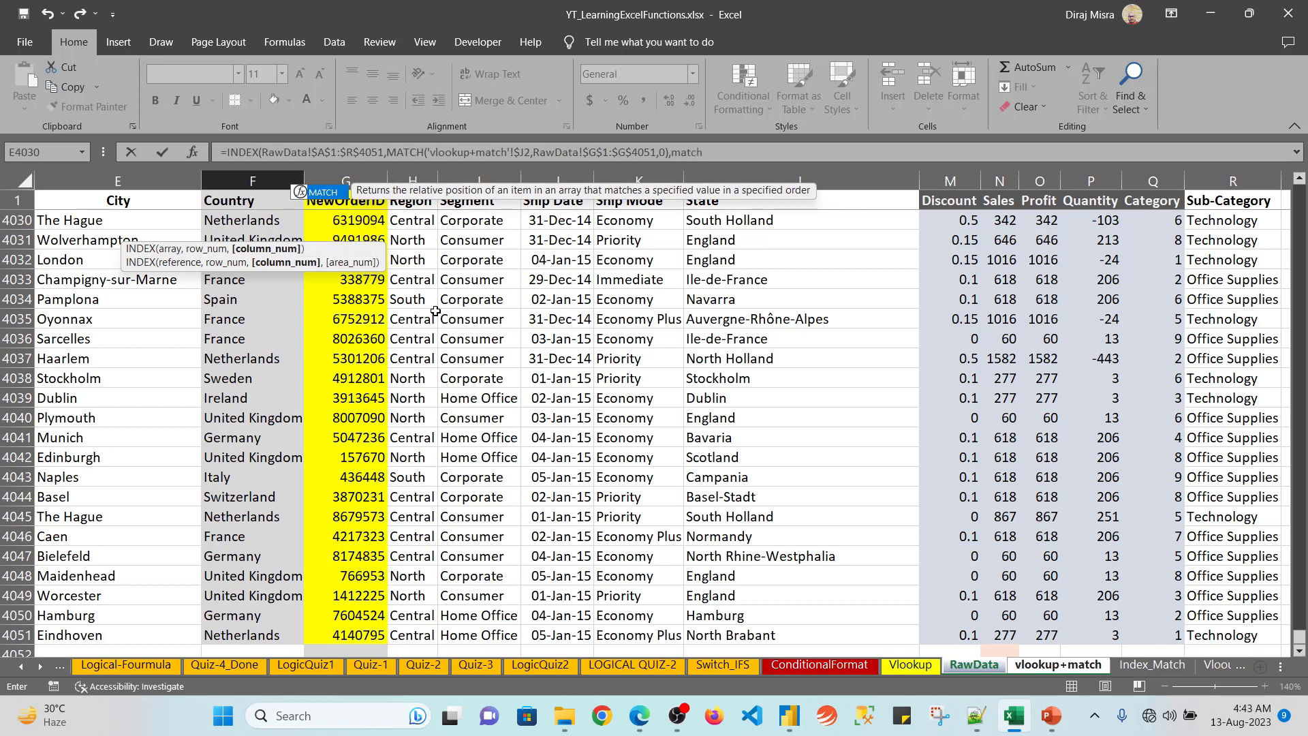
left_click(1080, 668)
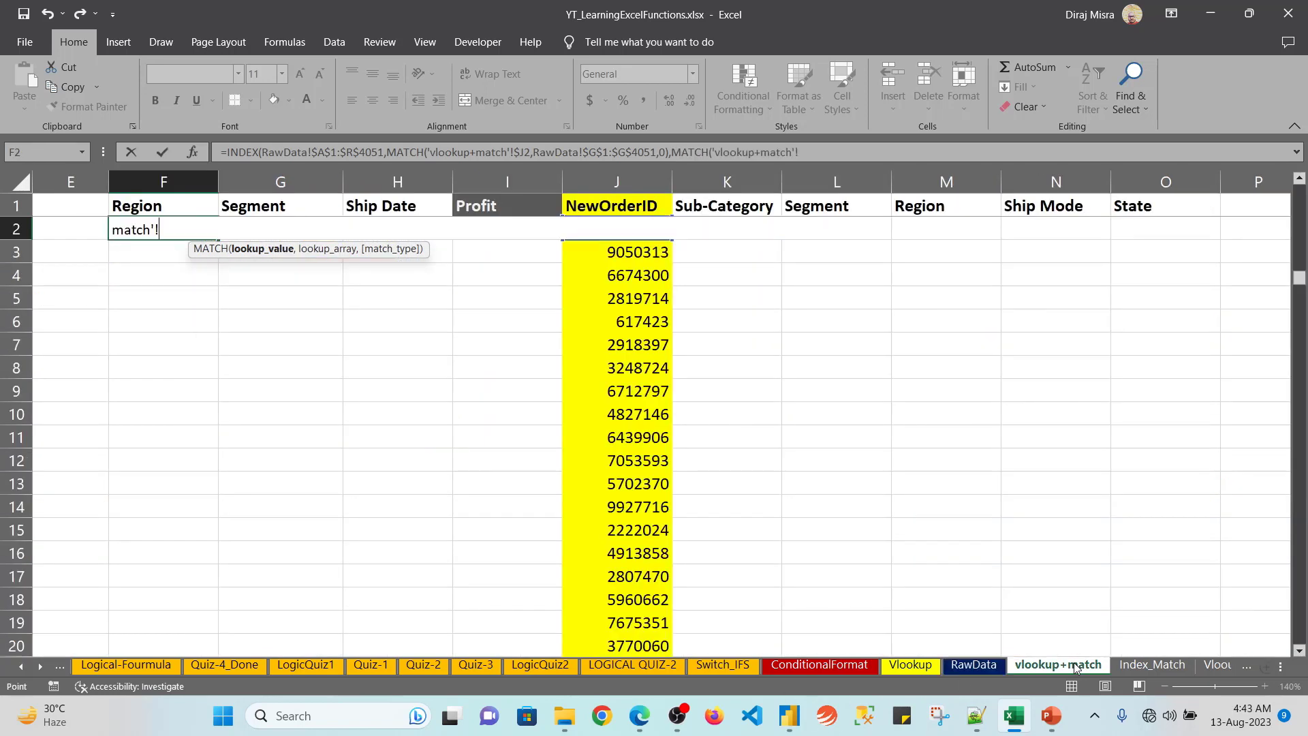
left_click(172, 202)
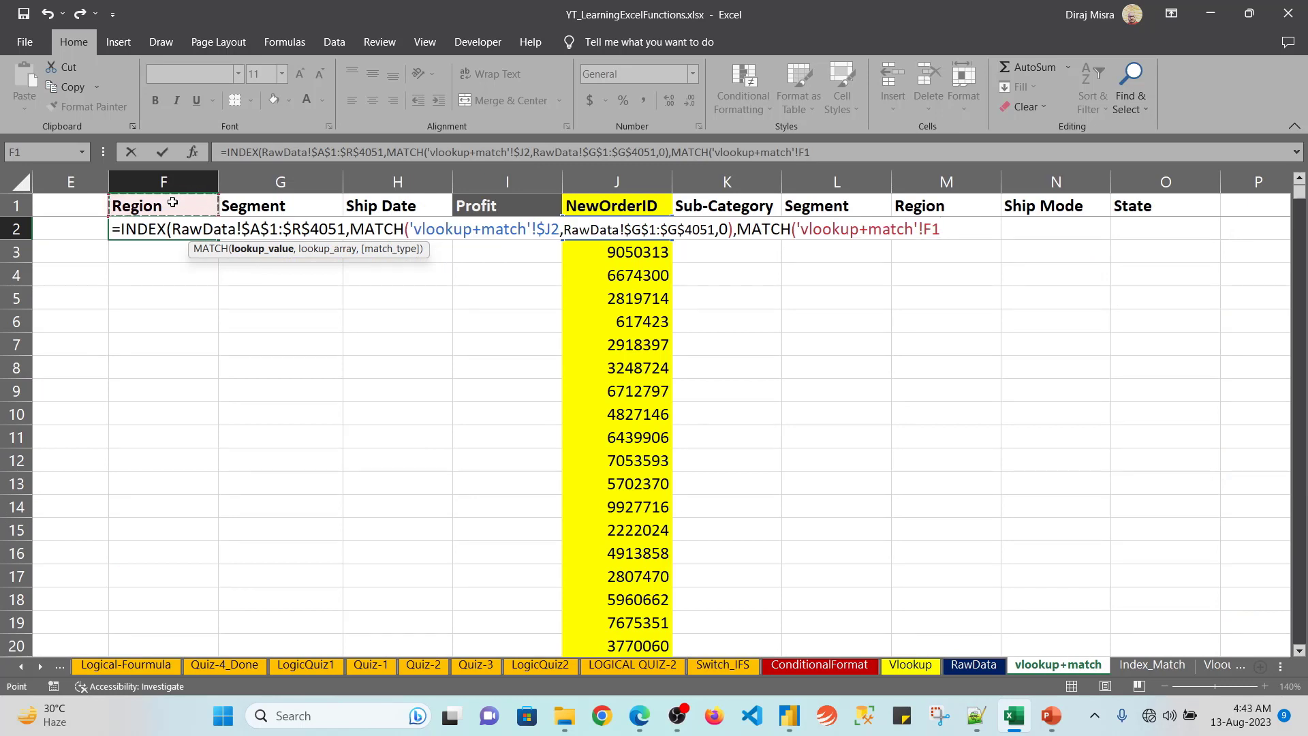
key("F4")
key("F4")
type(",")
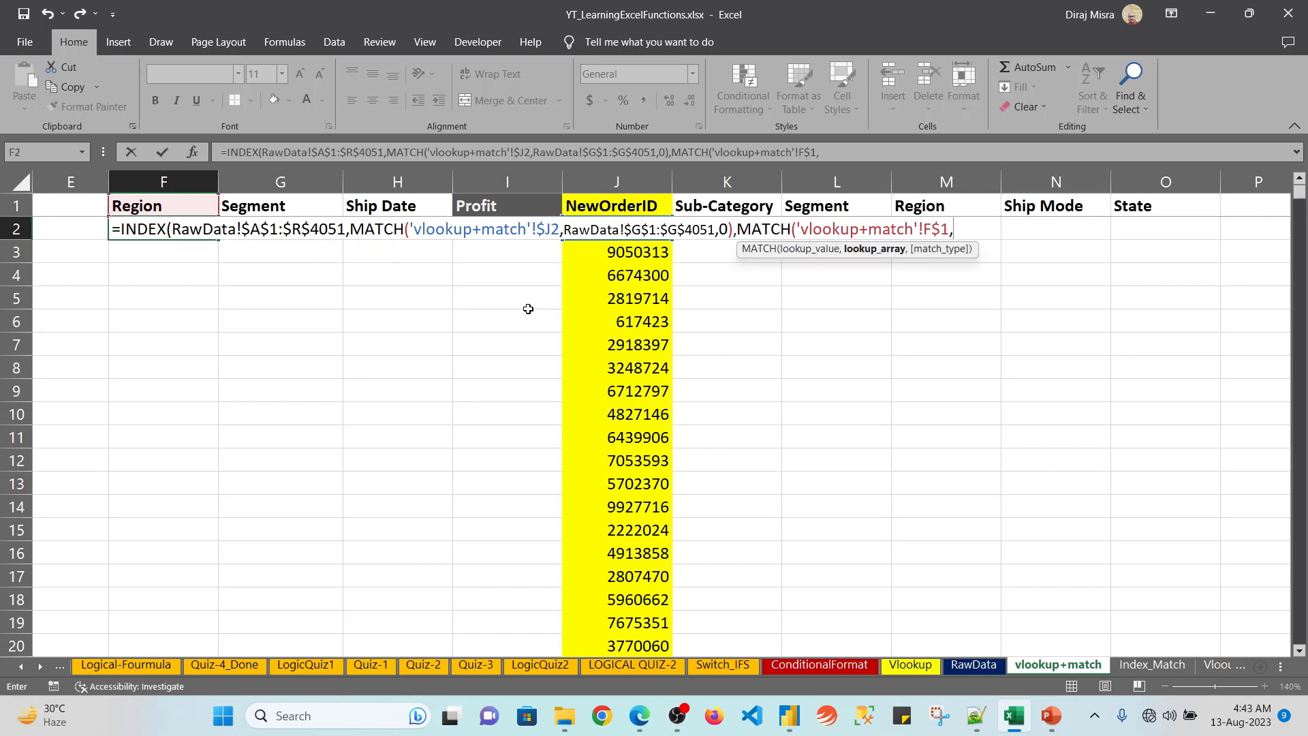
Step: Complete the column MATCH with the absolute header range RawData!$A$1:$R$1 and match type 0, and enter the formula in F2
left_click(974, 665)
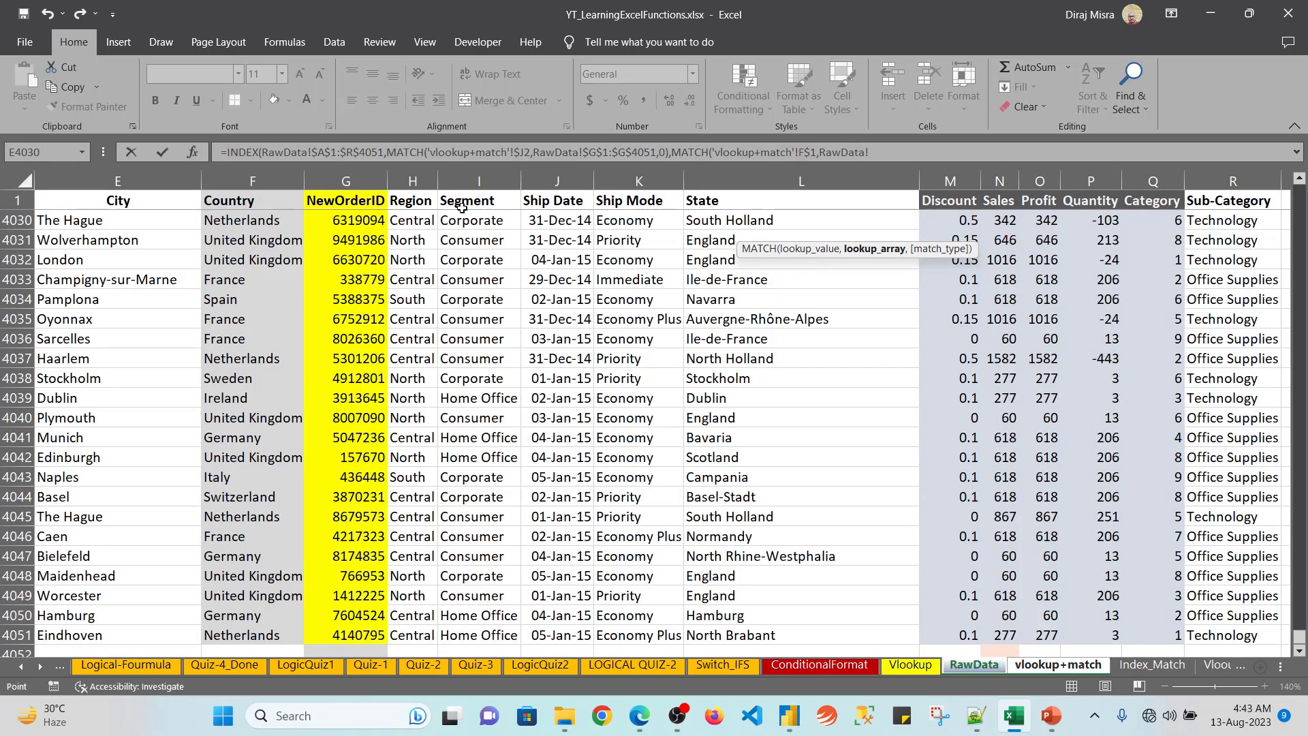
left_click(329, 201)
key("ctrl+Left")
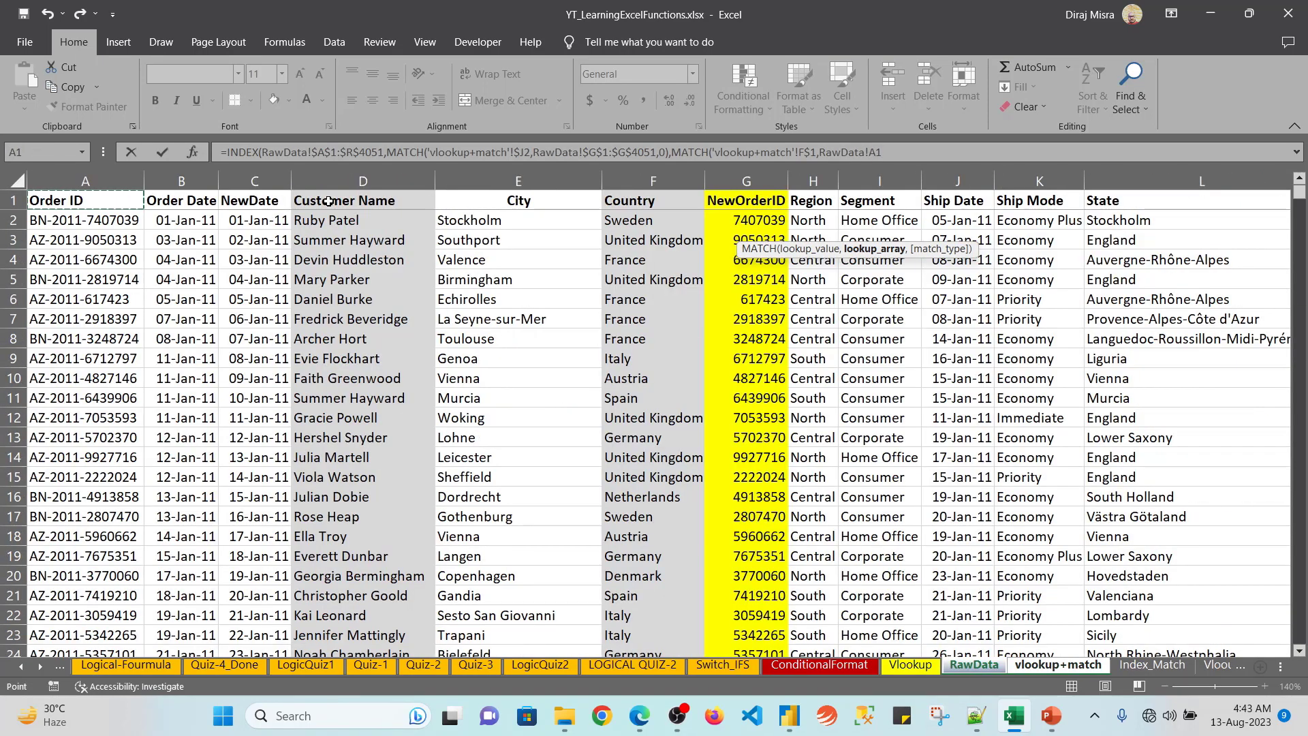
key("ctrl+shift+Right")
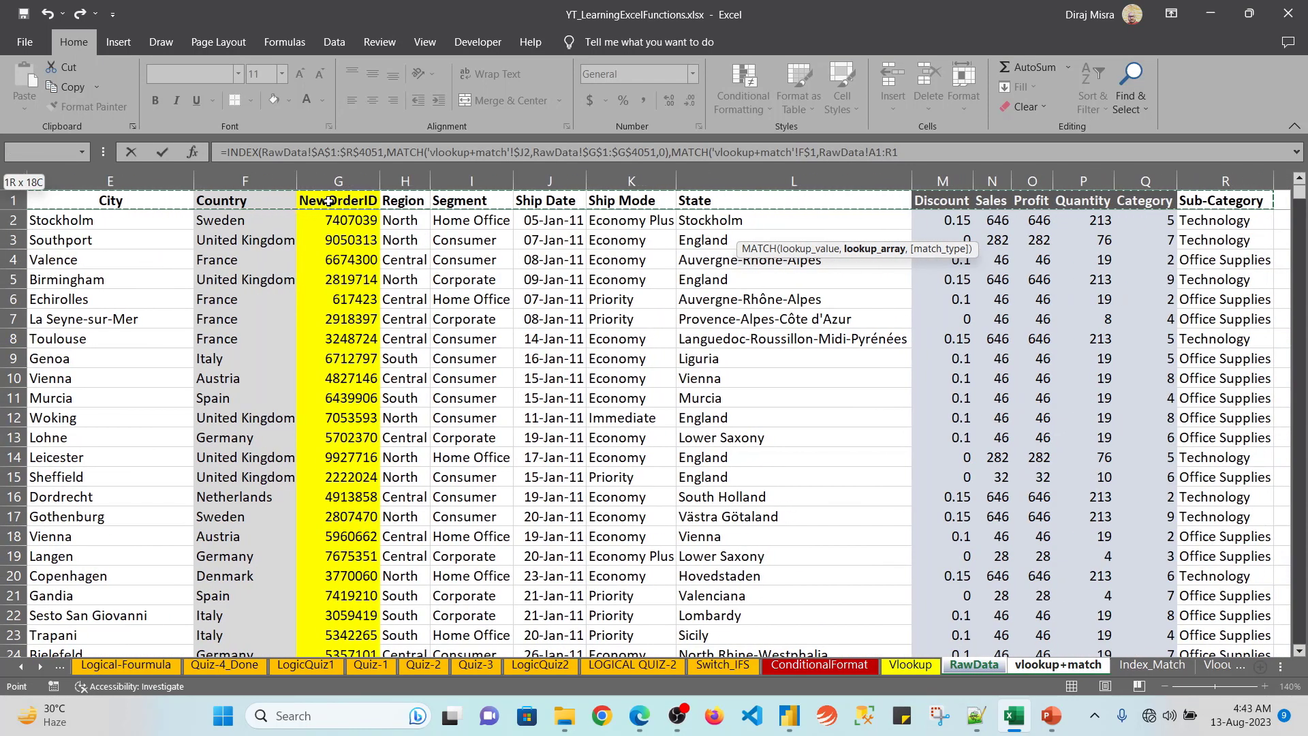
key("F4")
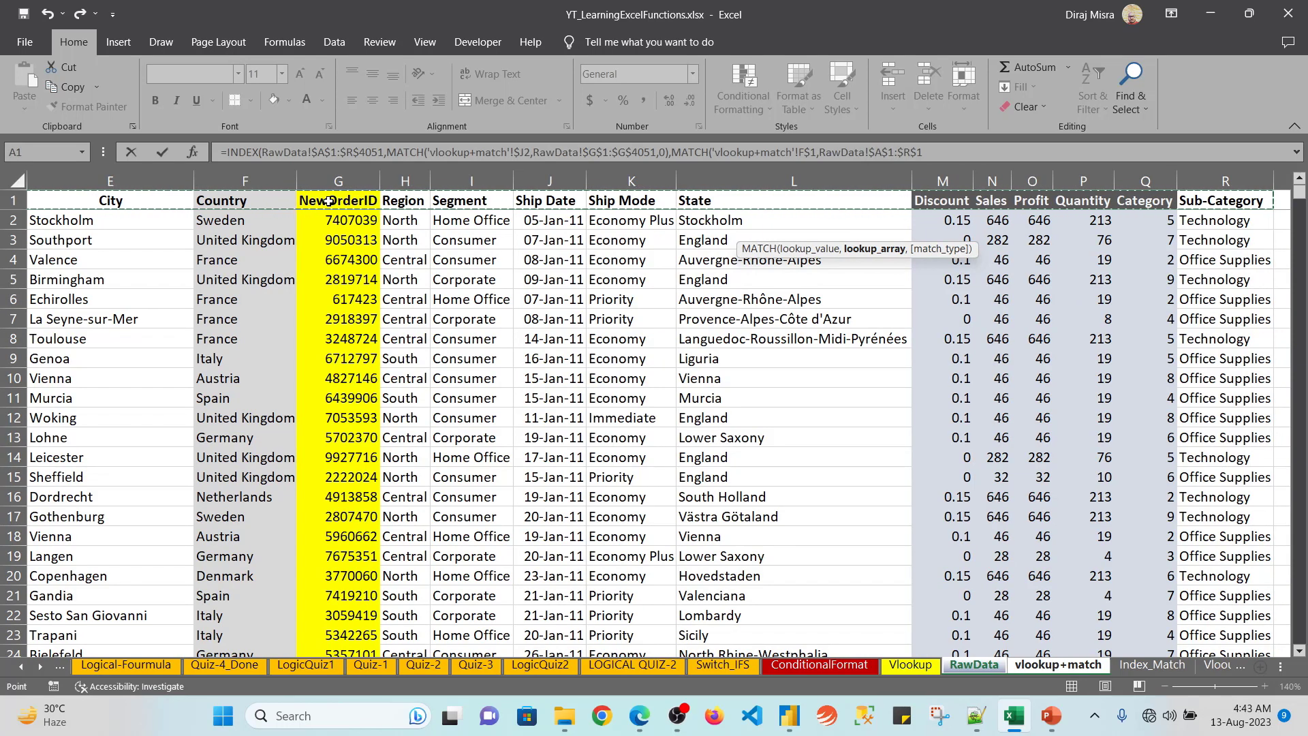
type(",0")
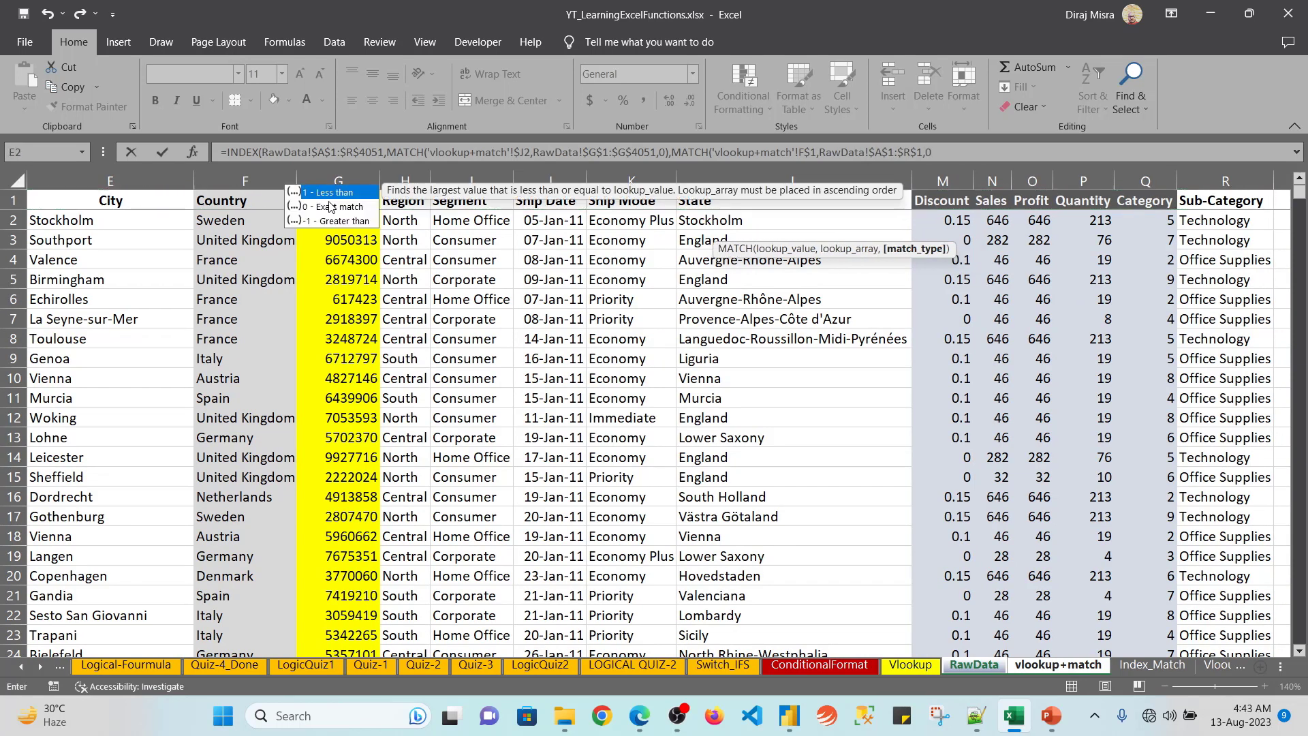
type("))")
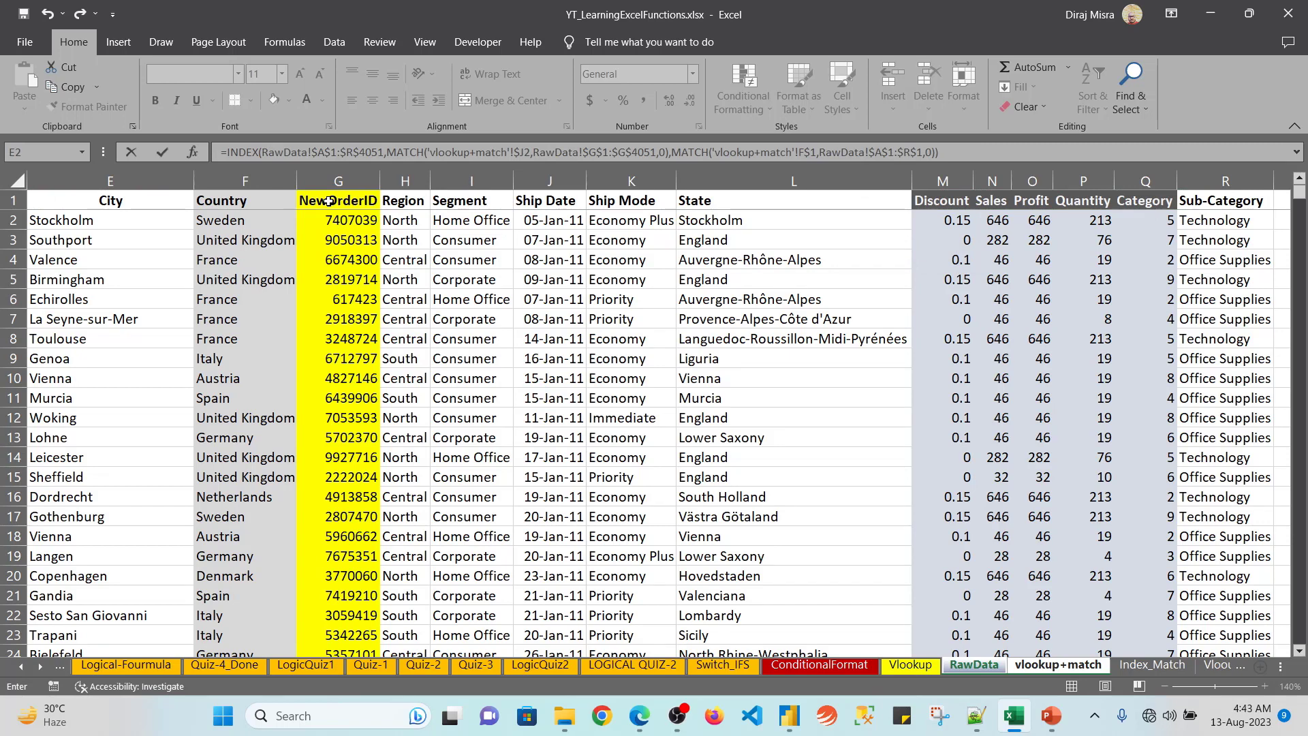
key("Return")
key("Up")
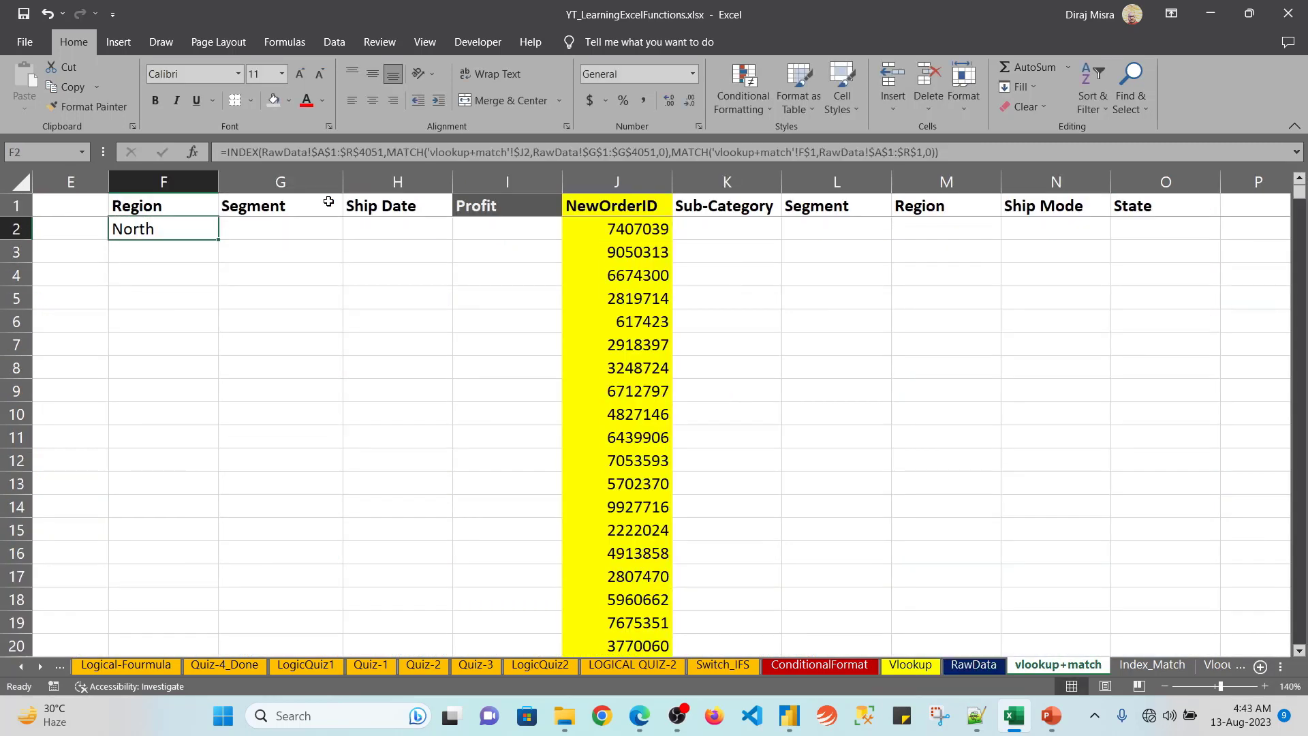
Step: Copy the INDEX formula from F2 across the Segment, Ship Date and Profit cells G2:I2
key("ctrl+c")
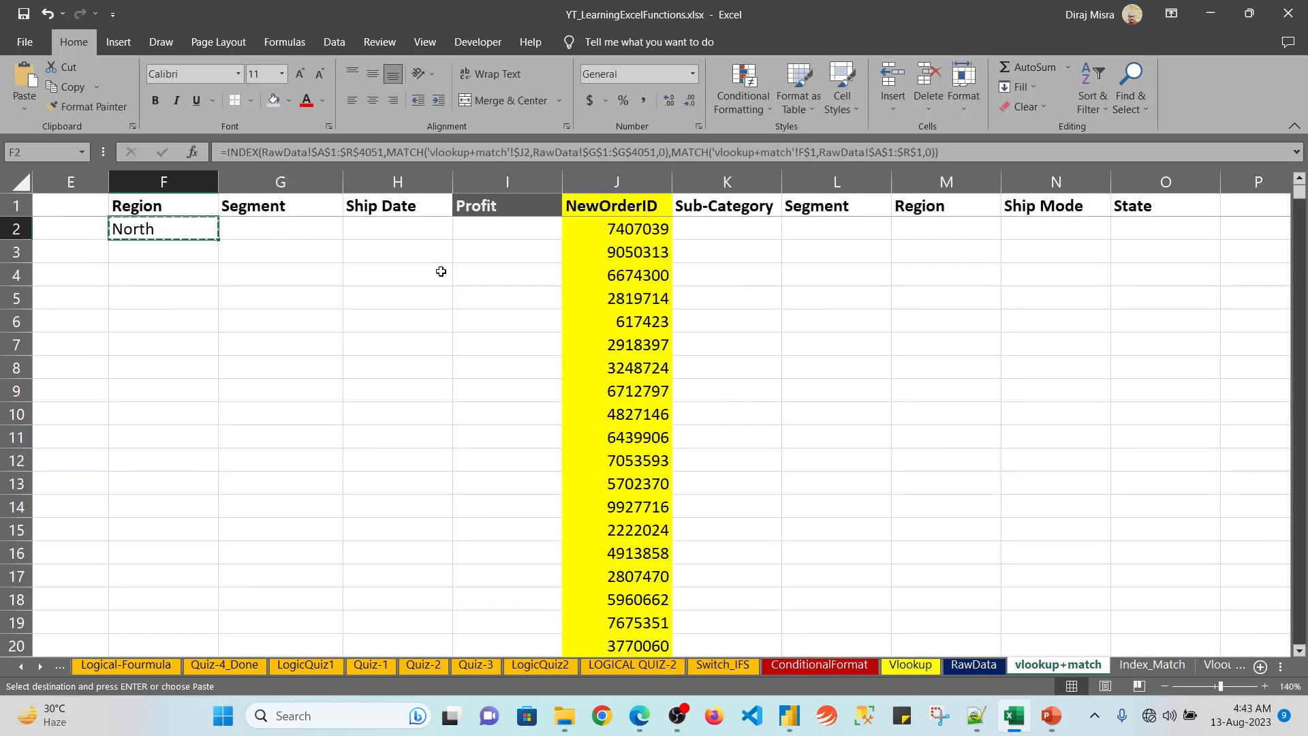
key("Escape")
left_click(476, 235)
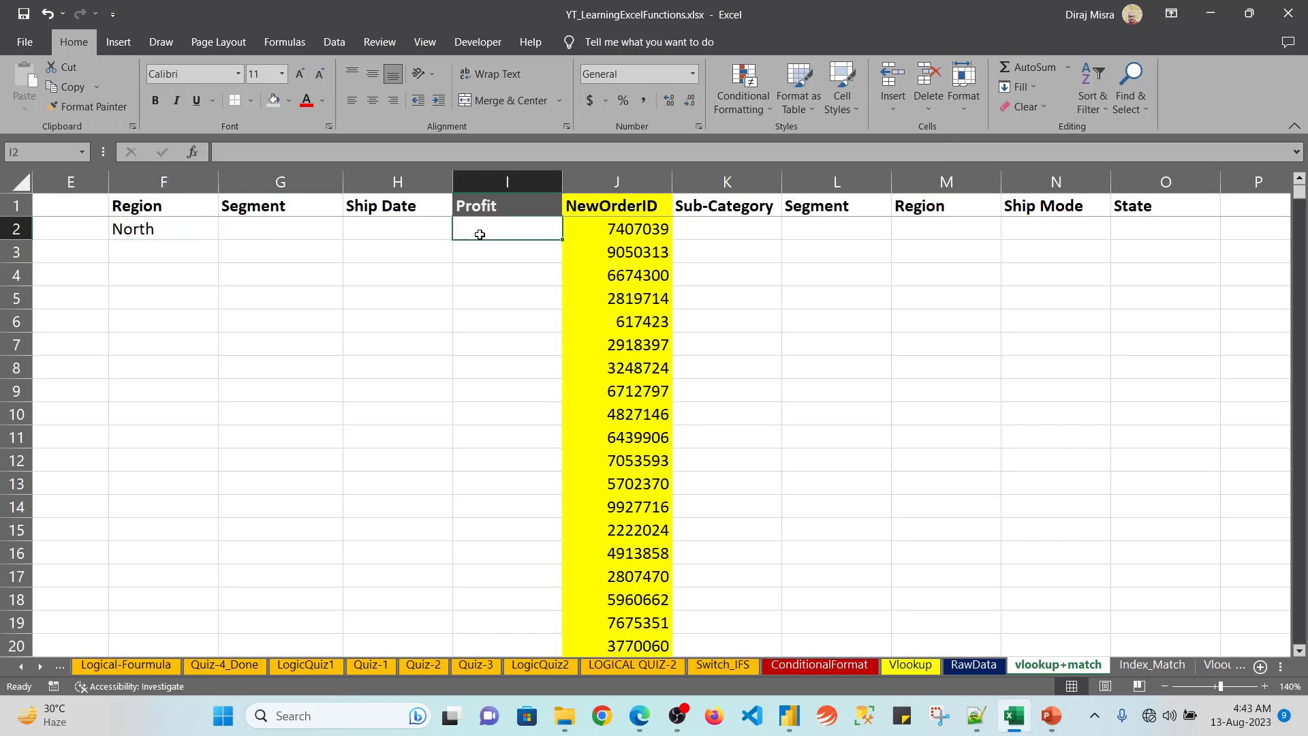
key("Left")
key("Left")
key("Left")
key("ctrl+c")
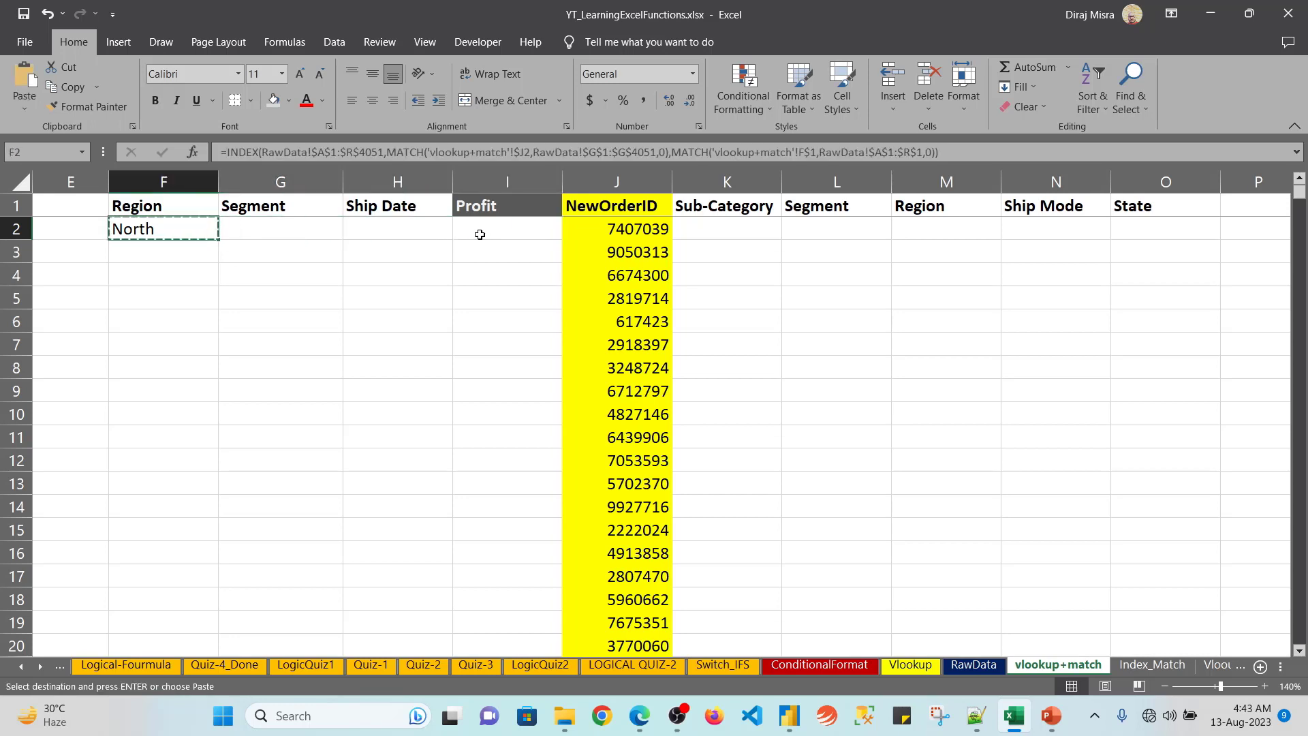
key("shift+Right")
key("shift+Right")
key("shift+Right")
key("ctrl+v")
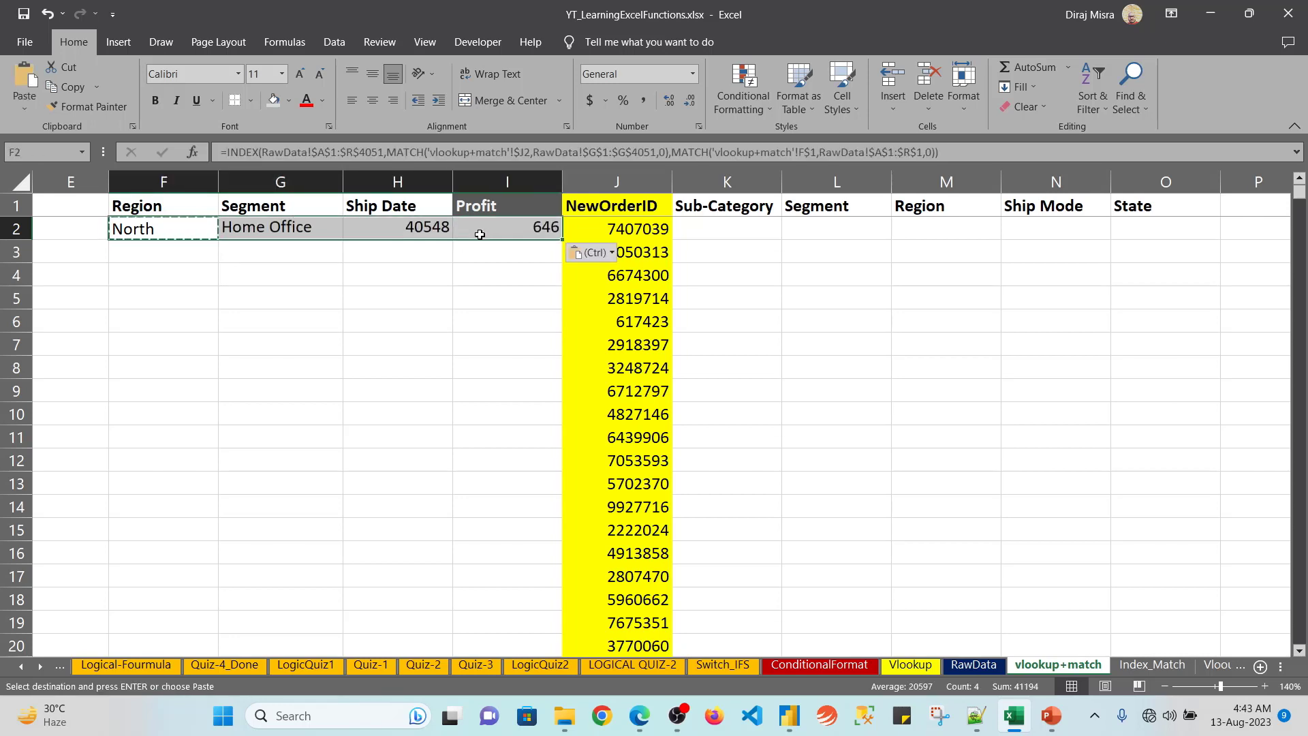
Step: Paste the same INDEX formula into K2:O2, from Sub-Category to State
key("Right")
key("Right")
key("Right")
key("Right")
key("shift+Right")
key("shift+Right")
key("shift+Right")
key("shift+Right")
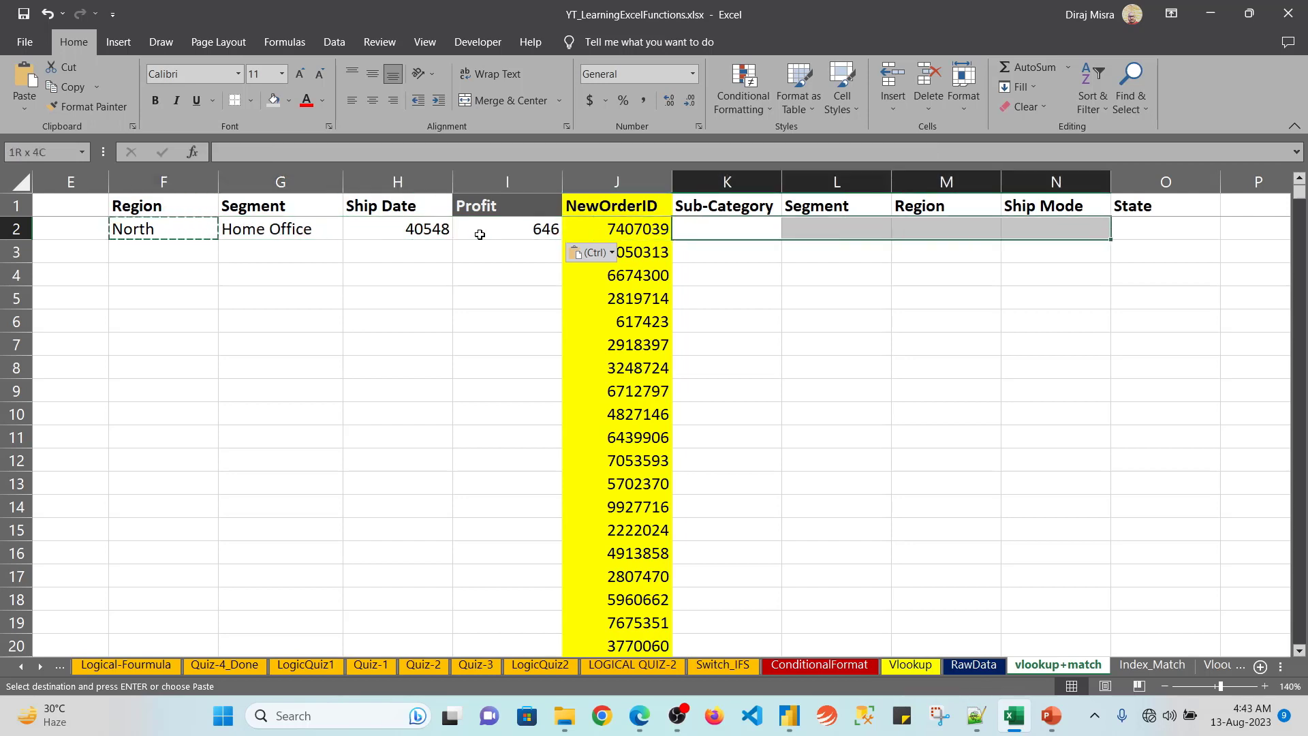
key("ctrl+v")
Step: Copy the completed row F2:O2, from Region to State
key("Left")
key("Left")
key("Left")
key("Left")
key("Left")
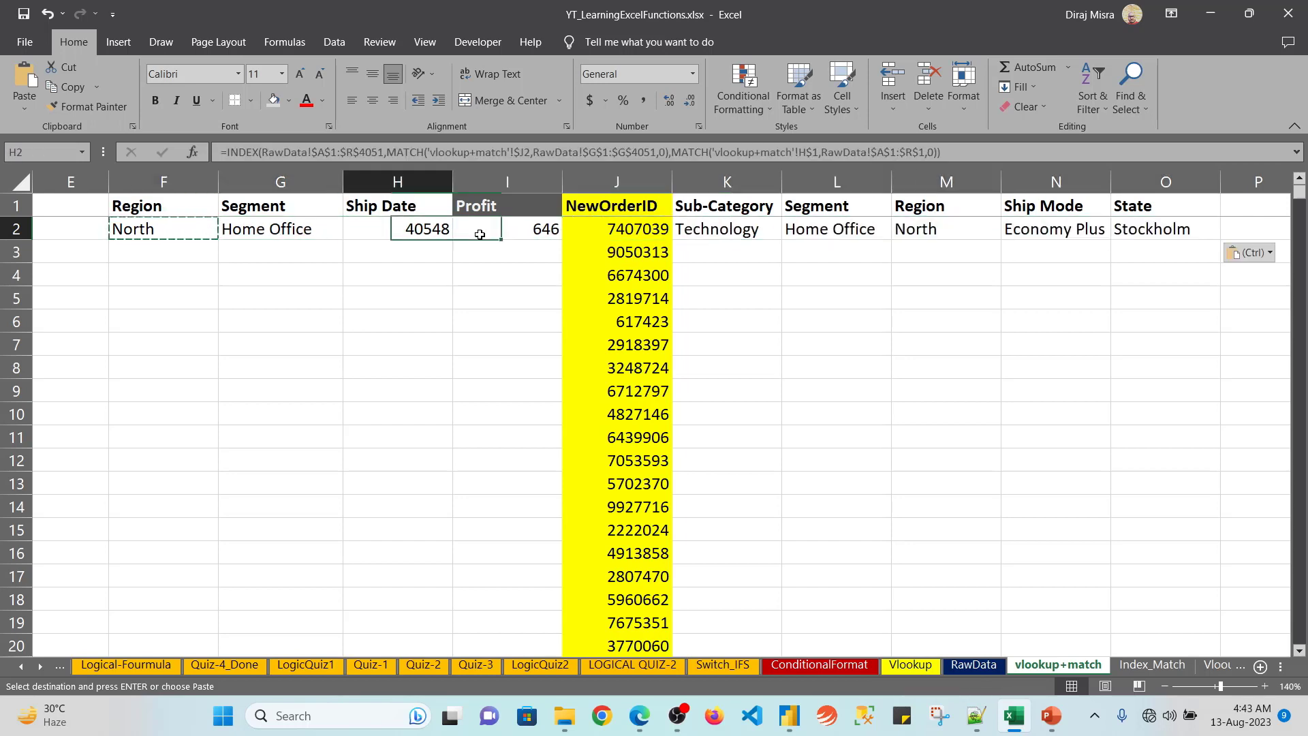
key("ctrl+shift+Right")
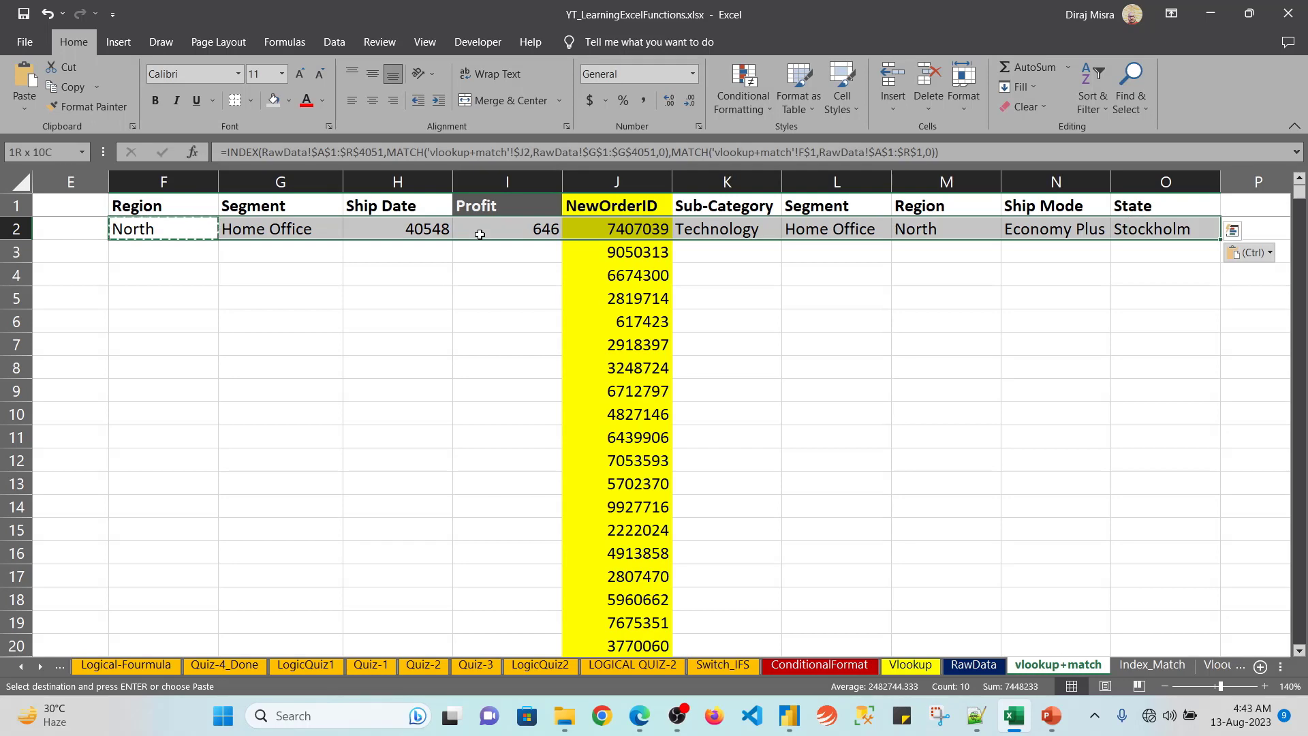
key("ctrl+c")
key("ctrl+shift+Down")
key("Up")
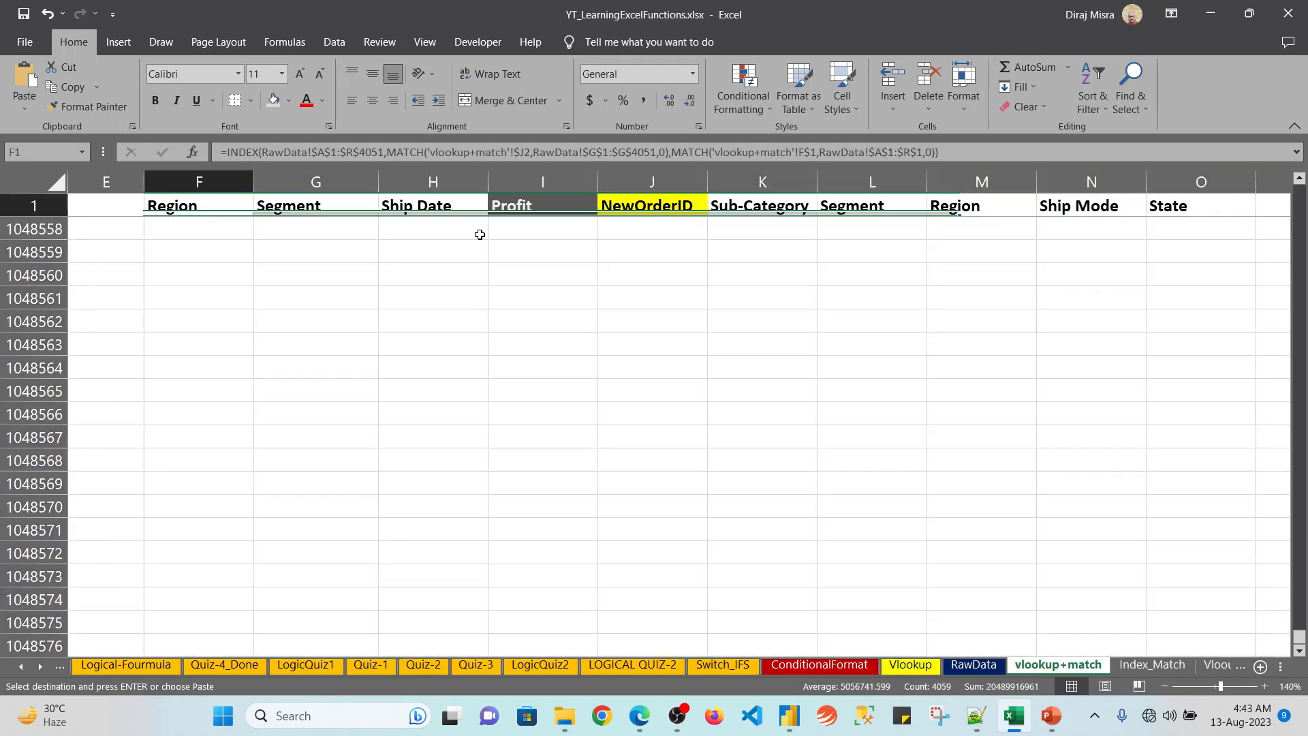
key("Down")
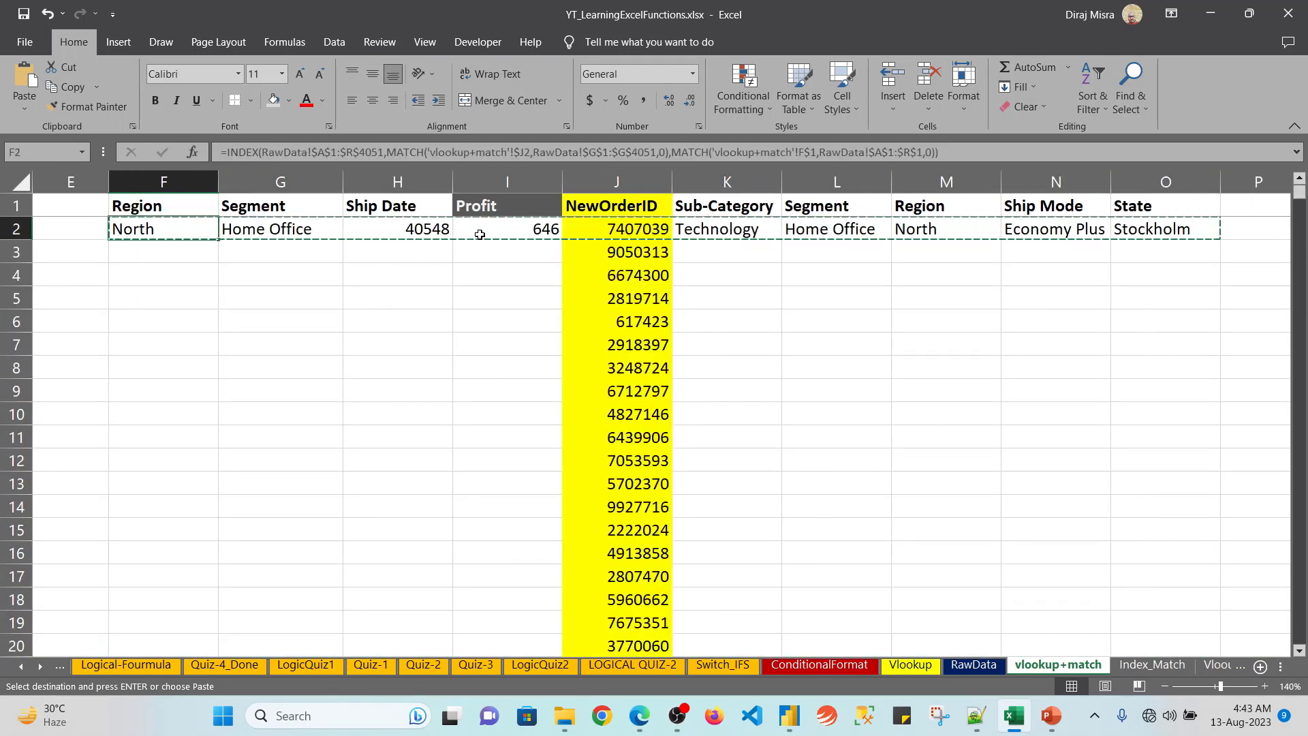
Step: Try pasting only the formulas of the copied row down columns F to O, including NewOrderID, and undo that paste
key("shift+Right")
key("shift+Right")
key("shift+Right")
key("shift+Right")
key("shift+Right")
key("shift+Right")
key("shift+Right")
key("shift+Right")
key("shift+Right")
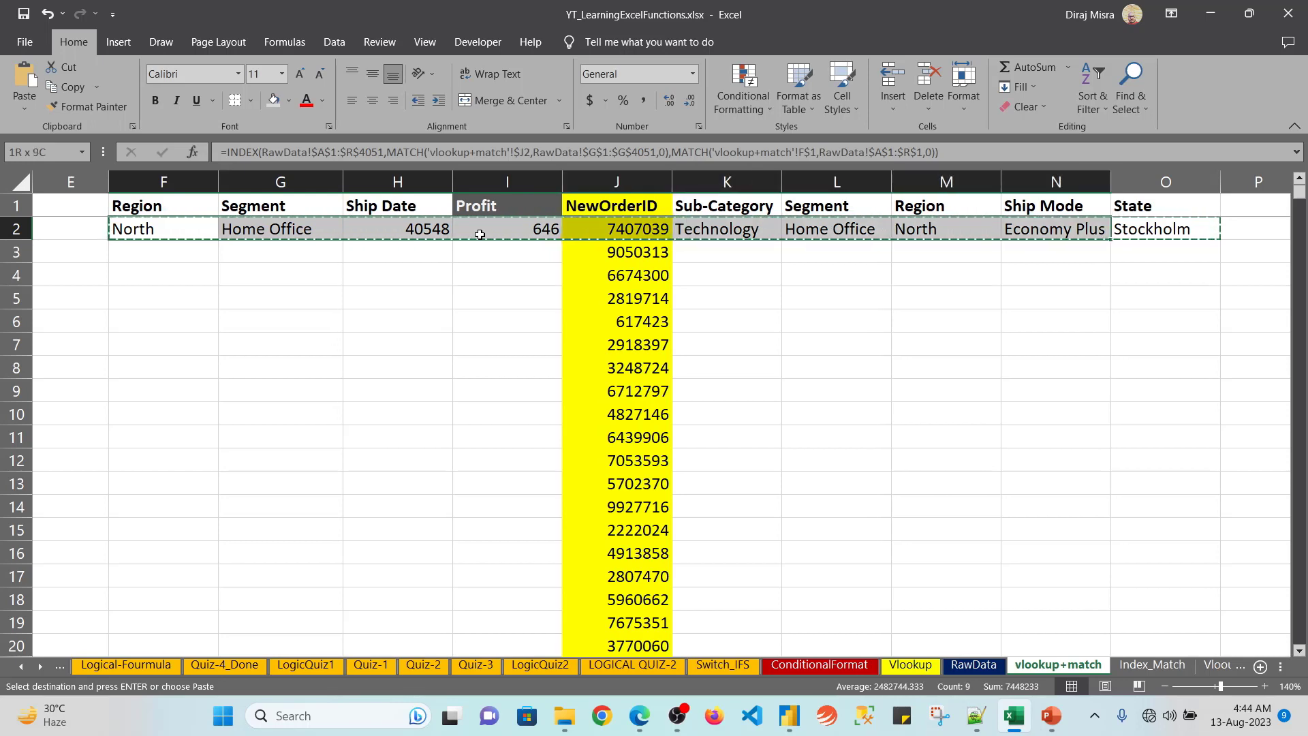
key("shift+Down")
key("shift+Down")
key("shift+Down")
key("shift+Down")
key("shift+Down")
key("shift+Down")
key("shift+Down")
key("shift+Down")
key("shift+Down")
key("shift+Down")
key("shift+Down")
key("shift+Down")
key("shift+Down")
key("shift+Down")
key("shift+Down")
key("shift+Down")
key("shift+Down")
key("shift+Down")
key("shift+Down")
key("shift+Down")
key("shift+Down")
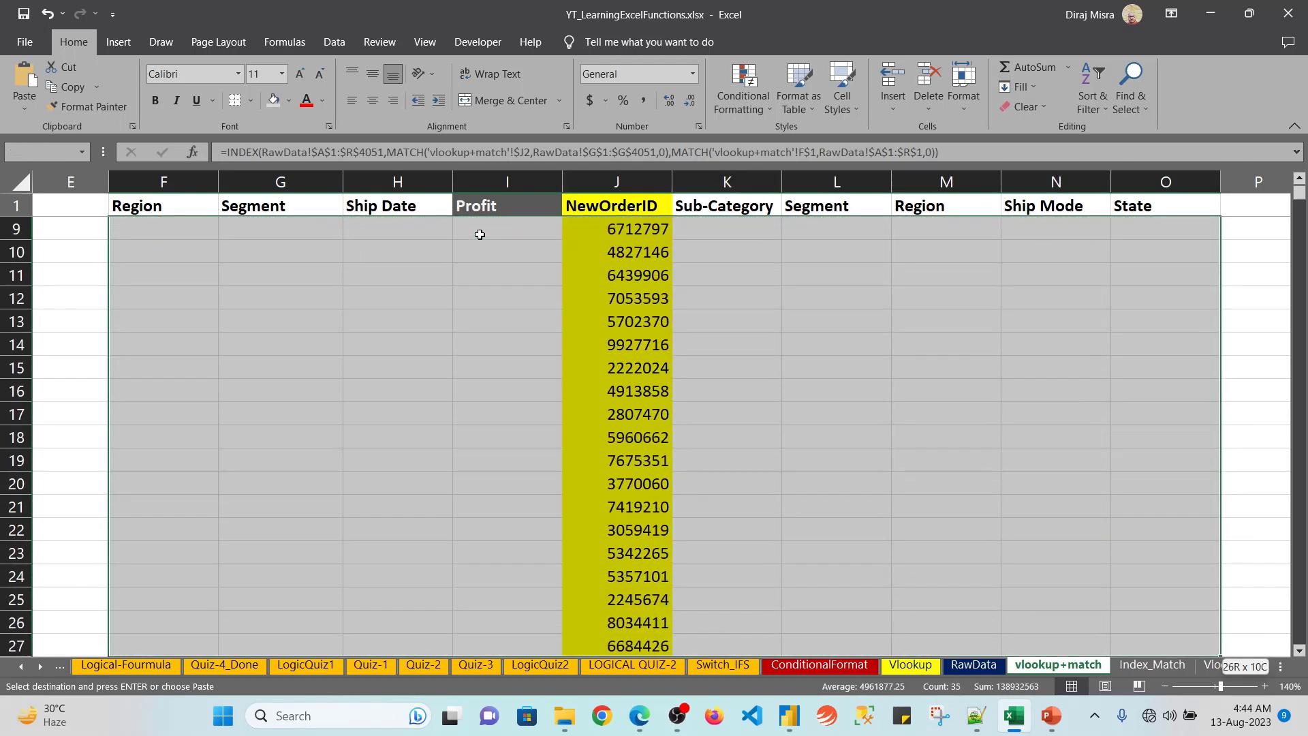
key("shift+Down")
key("shift+Down")
key("shift+Down")
key("shift+Down")
key("shift+Down")
key("shift+Down")
key("shift+Down")
key("shift+Down")
key("shift+Down")
key("shift+Down")
key("shift+Down")
key("shift+Down")
key("shift+Down")
key("shift+Down")
key("shift+Down")
key("shift+Down")
key("shift+Down")
key("shift+Down")
key("shift+Down")
key("shift+Down")
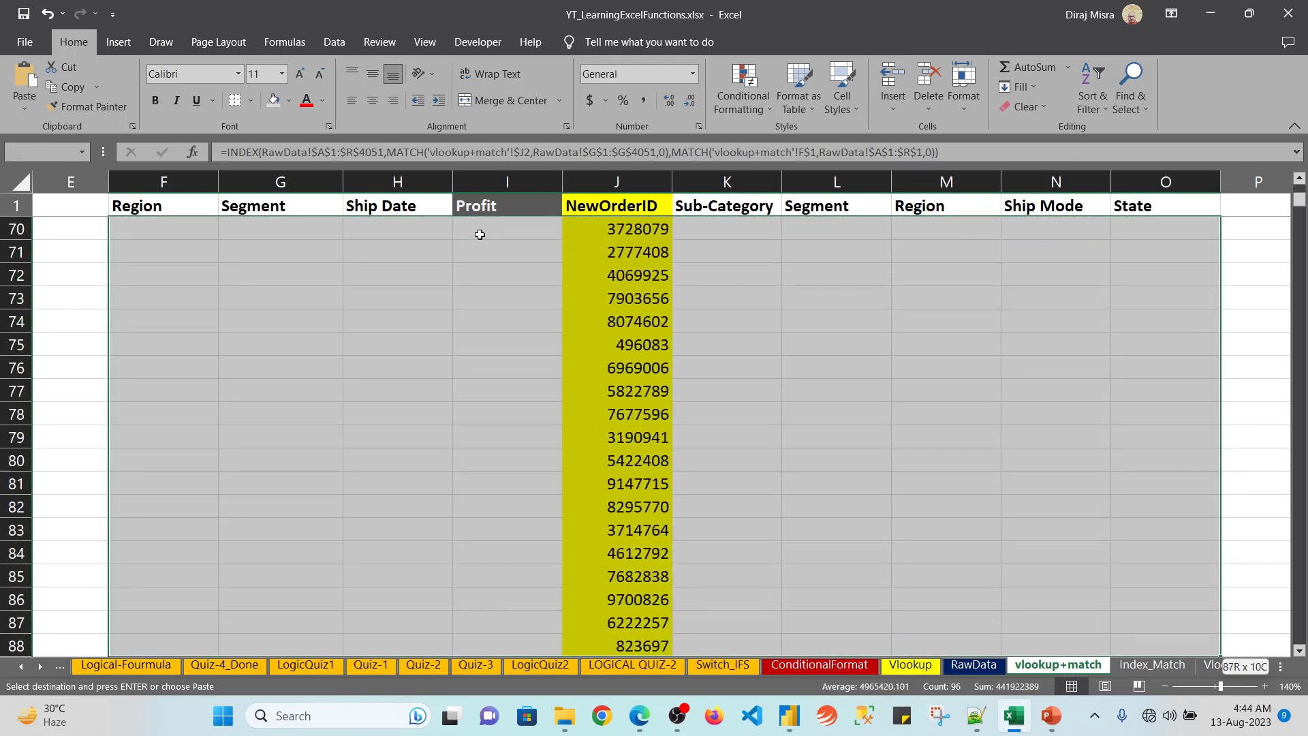
key("shift+Down")
key("shift+Down")
key("shift+Down")
key("shift+Down")
key("shift+Down")
key("shift+Down")
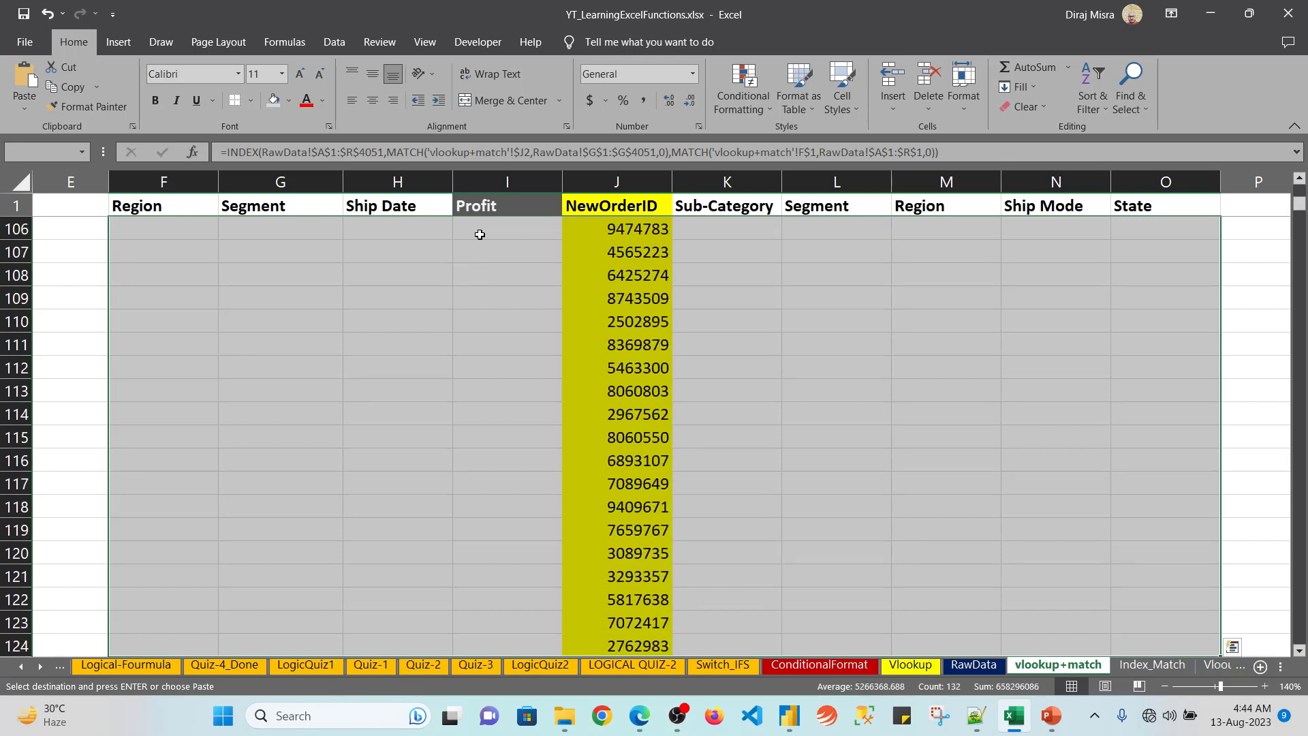
key("ctrl+alt+v")
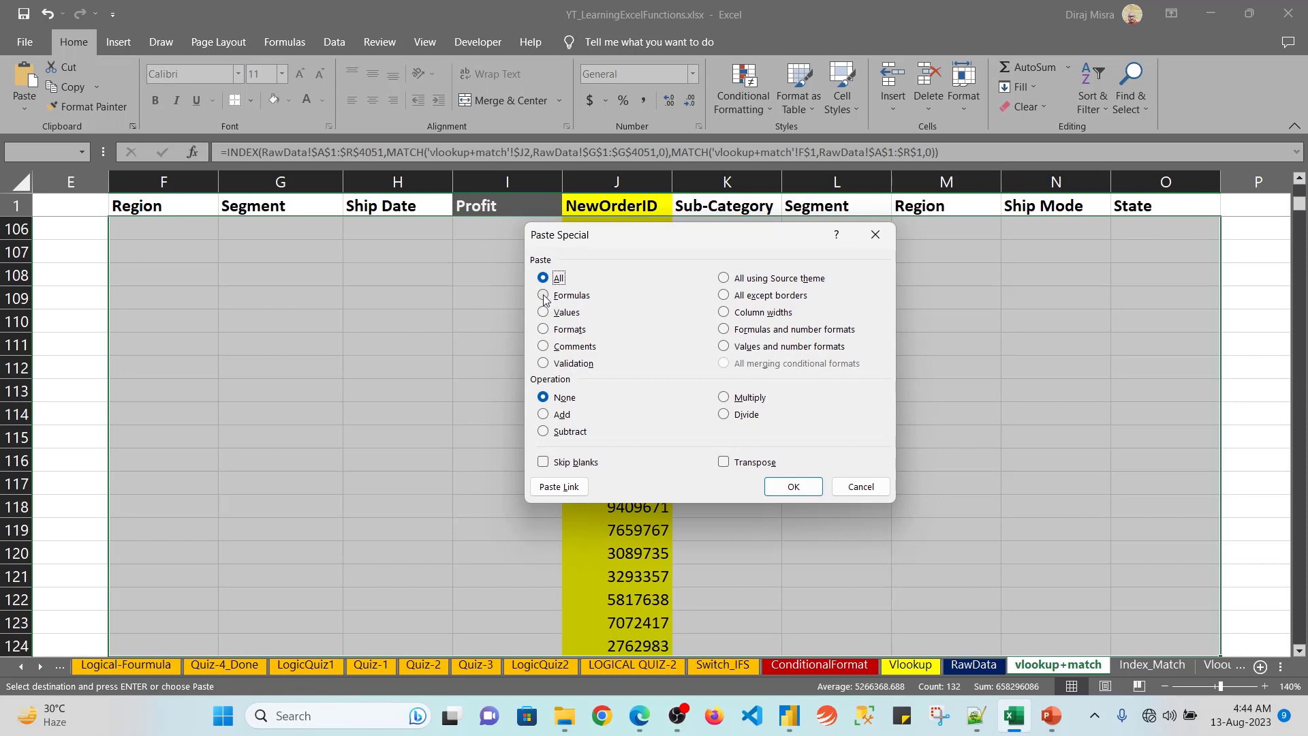
left_click(544, 296)
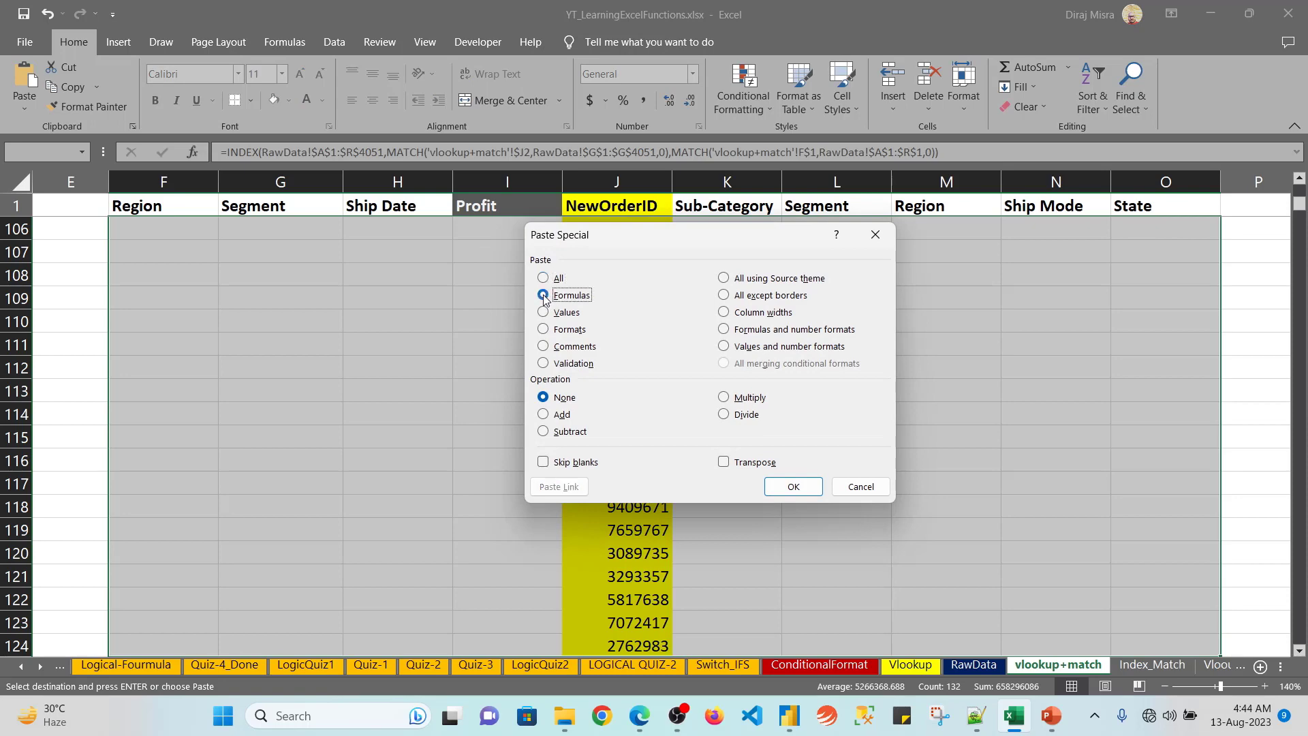
left_click(776, 486)
left_click(626, 339)
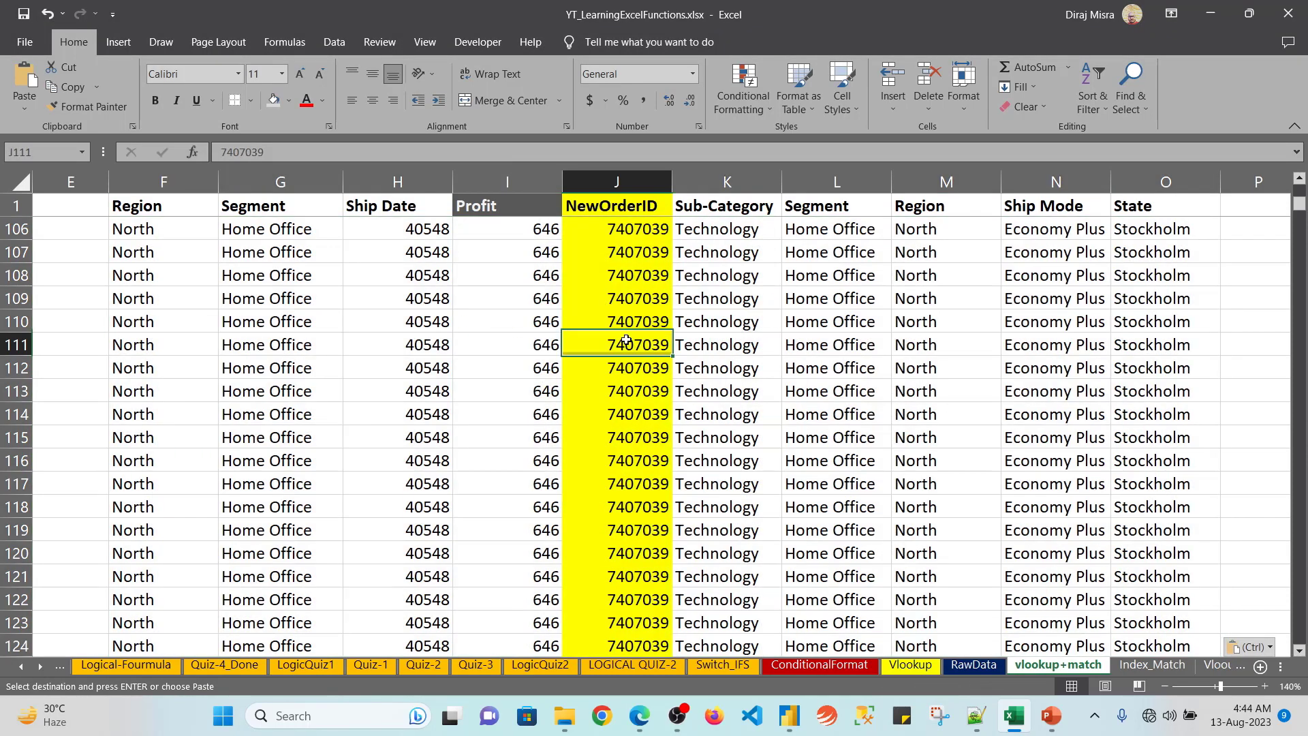
key("ctrl+Up")
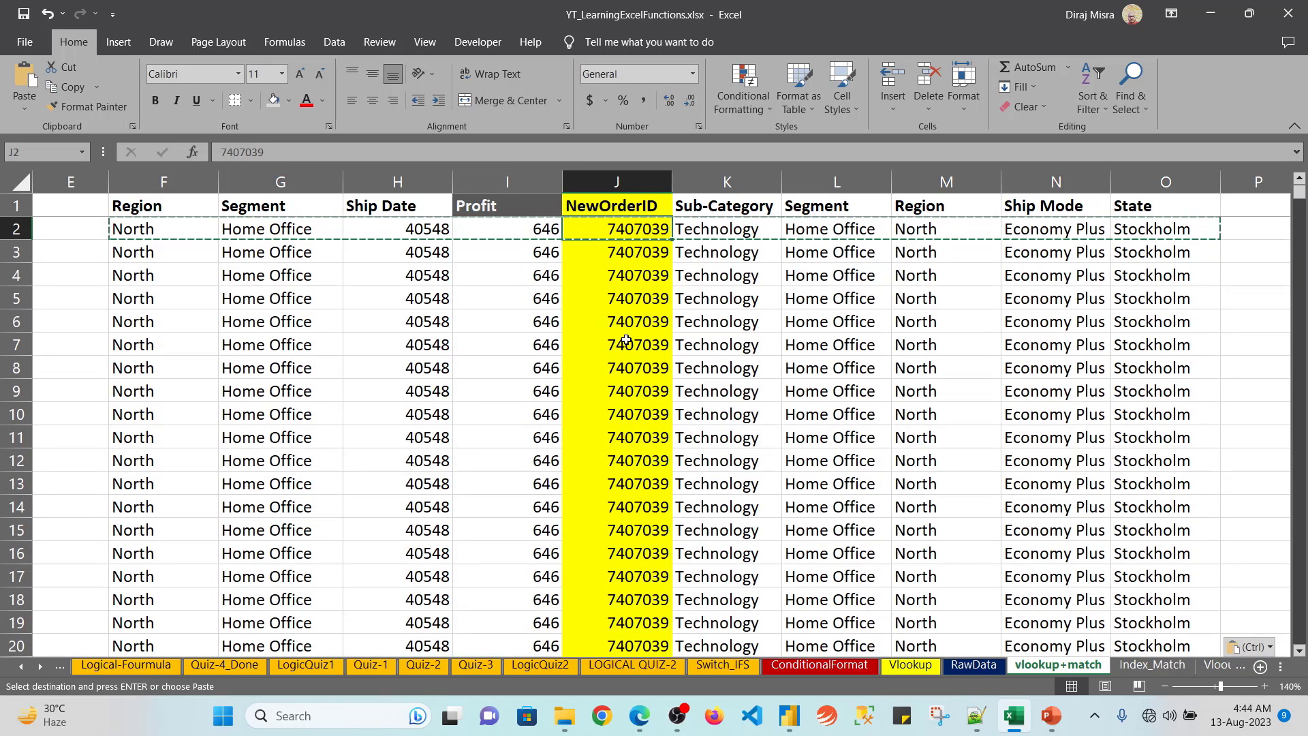
key("ctrl+z")
key("Escape")
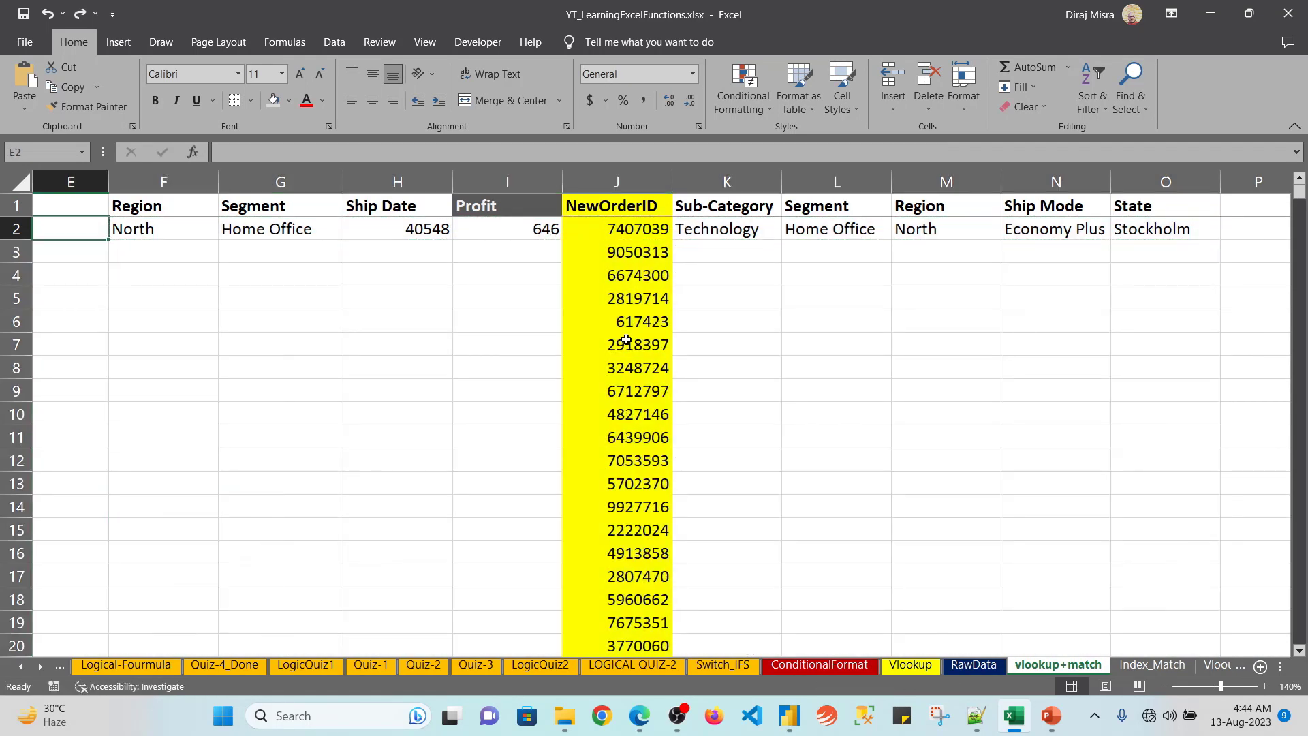
Step: Copy only the INDEX formulas in F2:I2, from Region to Profit
key("ctrl+c")
key("shift+Right")
key("shift+Right")
key("shift+Right")
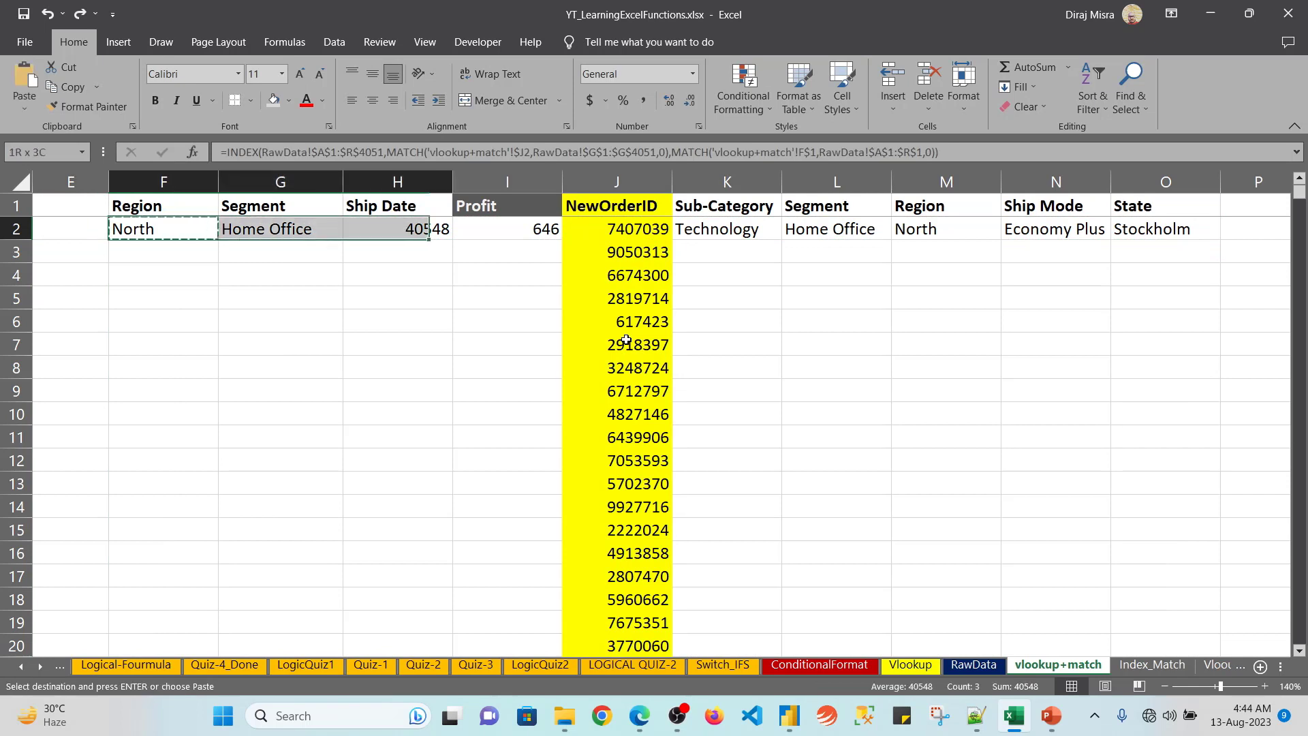
key("ctrl+c")
Step: Paste the copied formulas down the Region, Segment, Ship Date and Profit columns through row 4051
key("Right")
key("Right")
key("Right")
key("Right")
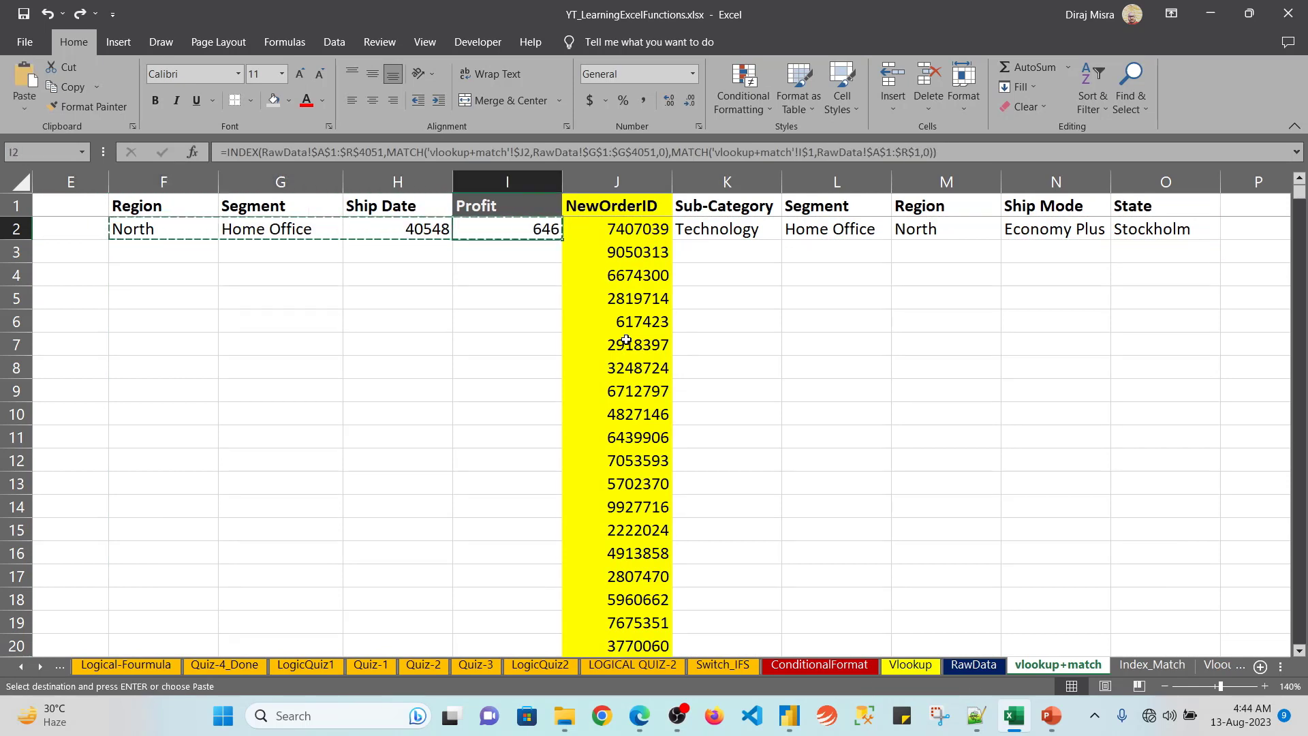
key("ctrl+Down")
key("Left")
key("Left")
key("Left")
key("Left")
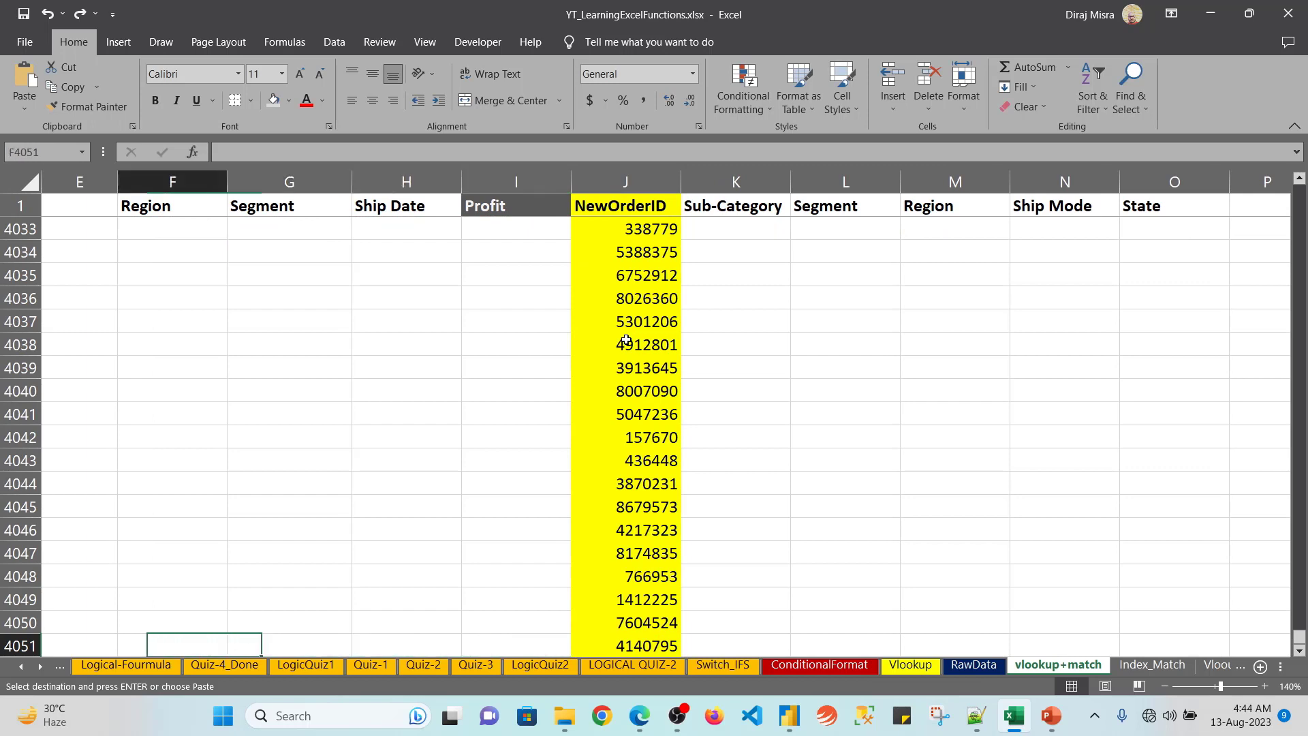
key("shift+Right")
key("shift+Right")
key("shift+Right")
key("ctrl+shift+Up")
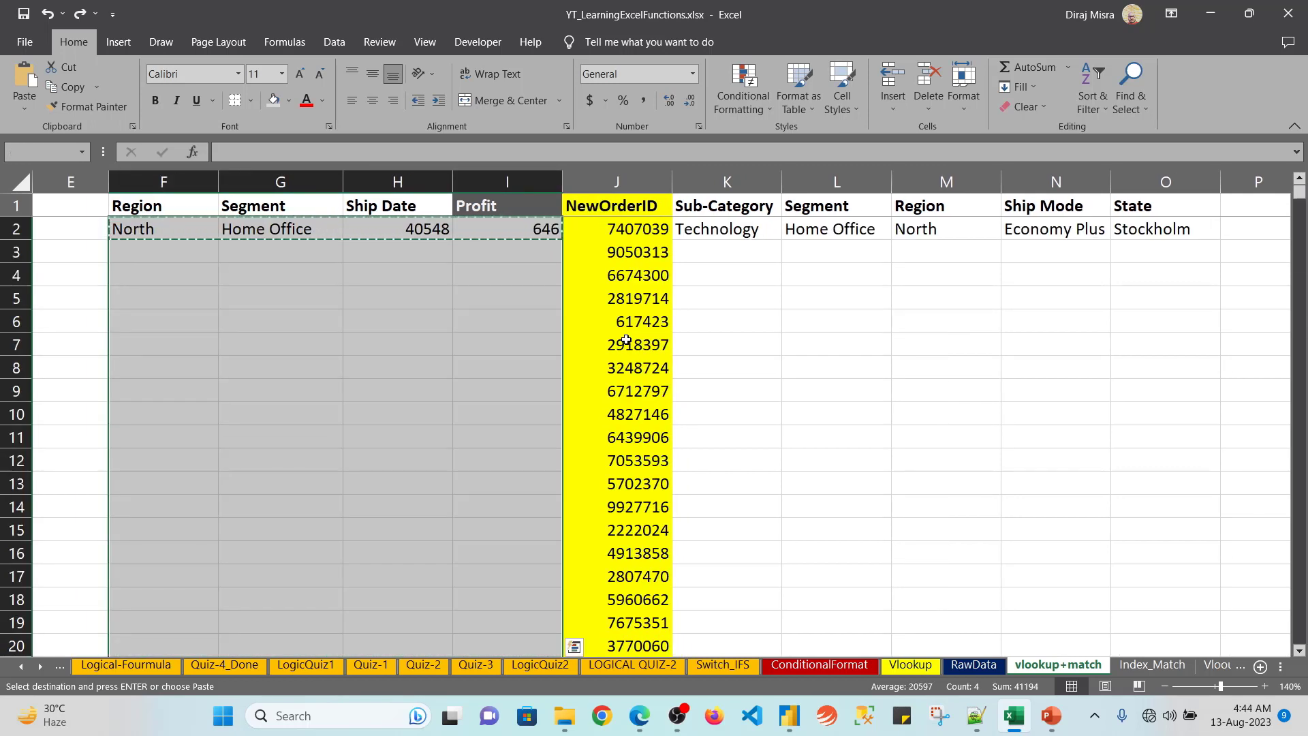
key("Return")
Step: Copy the INDEX formula from G2 into the Sub-Category to State columns, filling K2:O4051
key("Right")
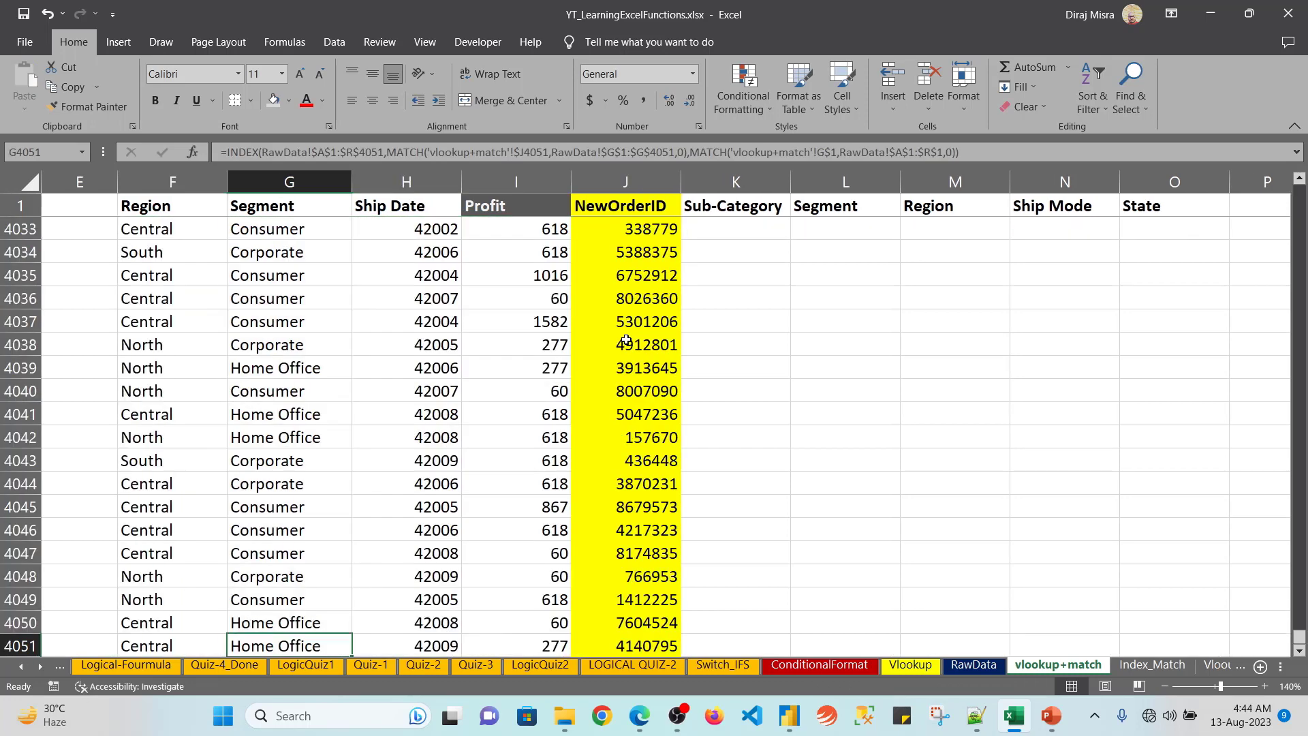
key("ctrl+Up")
key("ctrl+c")
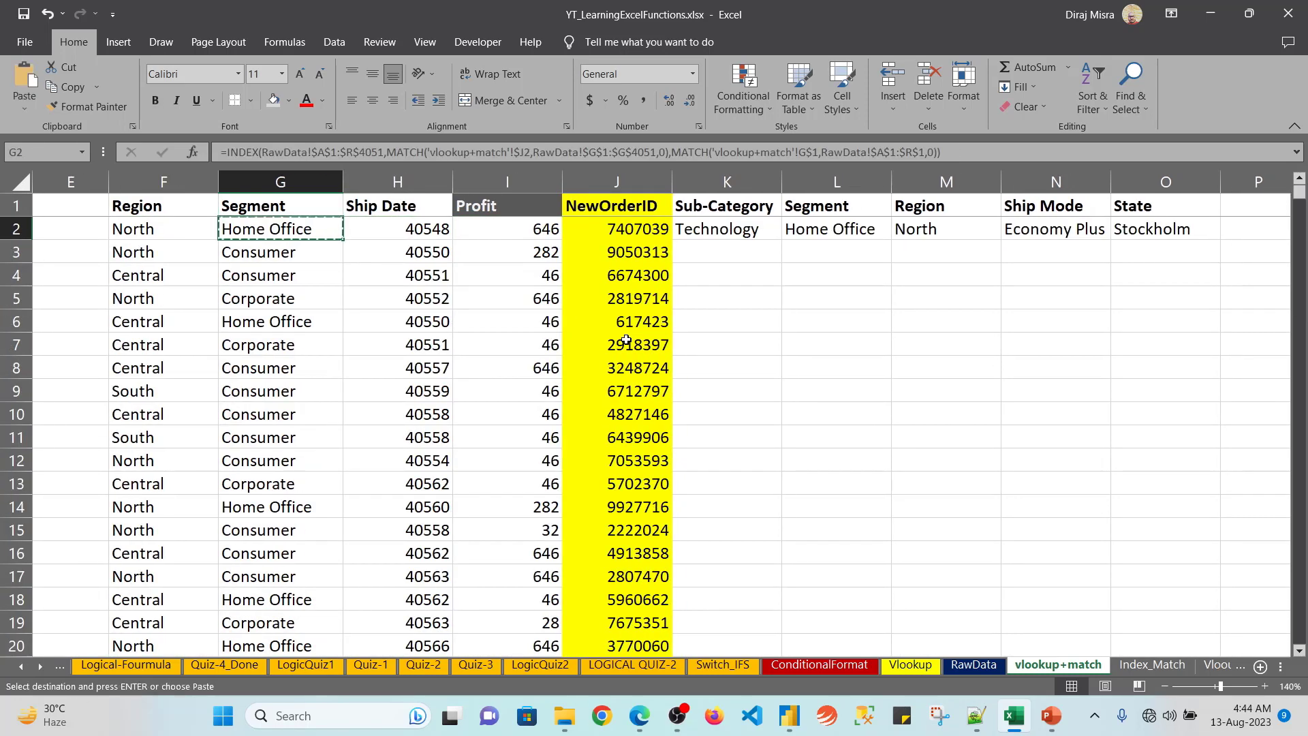
key("Right")
key("Right")
key("Right")
key("shift+Right")
key("shift+Right")
key("shift+Right")
key("shift+Right")
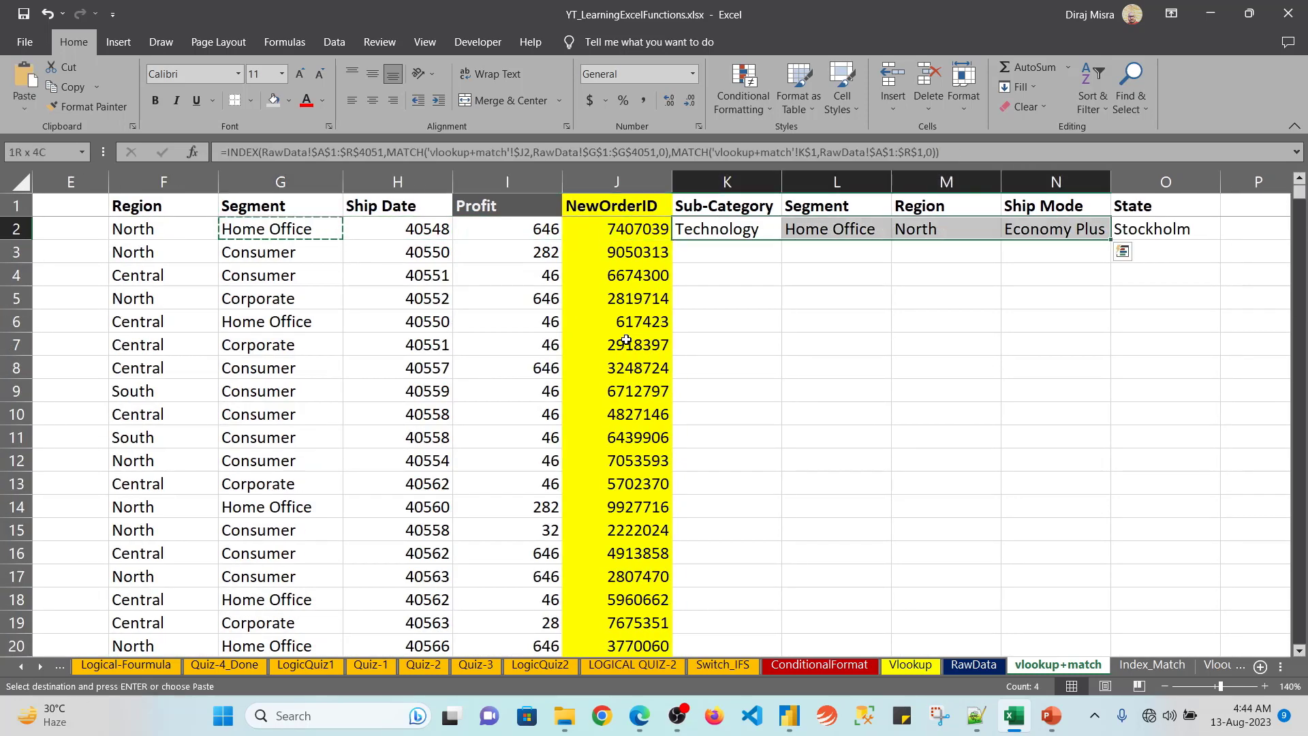
key("shift+Left")
key("shift+Left")
key("shift+Left")
key("shift+Left")
key("ctrl+Down")
key("Right")
key("shift+Right")
key("shift+Right")
key("shift+Right")
key("shift+Right")
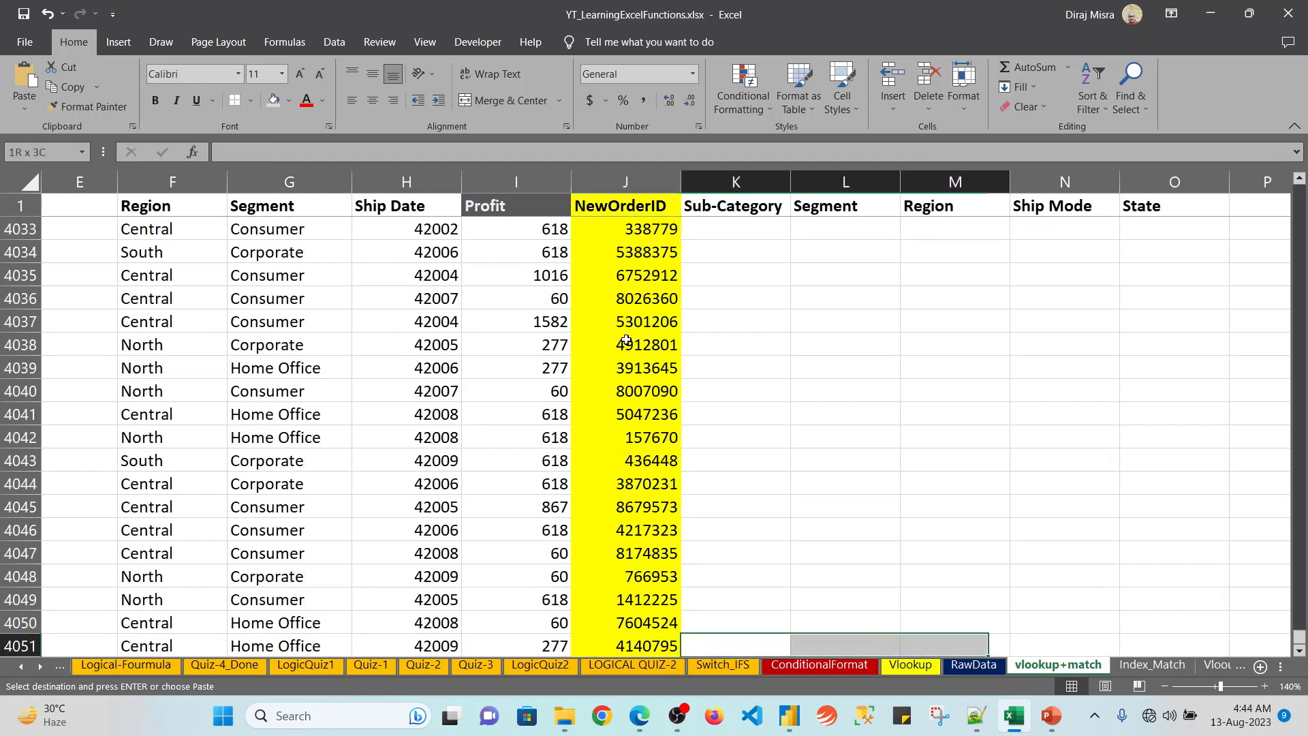
key("ctrl+shift+Up")
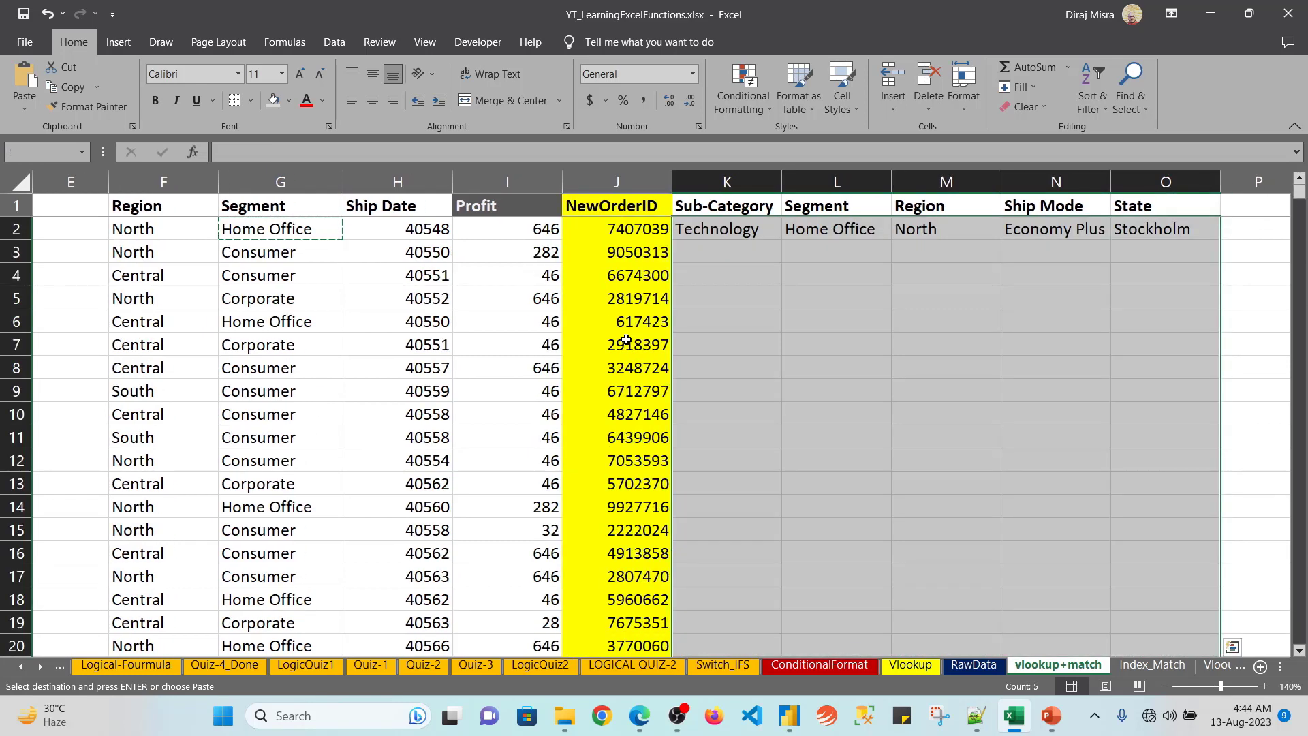
key("ctrl+v")
Step: Examine the filled lookup columns on both sides of NewOrderID at the last and first data rows
key("ctrl+Down")
key("Left")
key("Left")
key("Left")
key("Left")
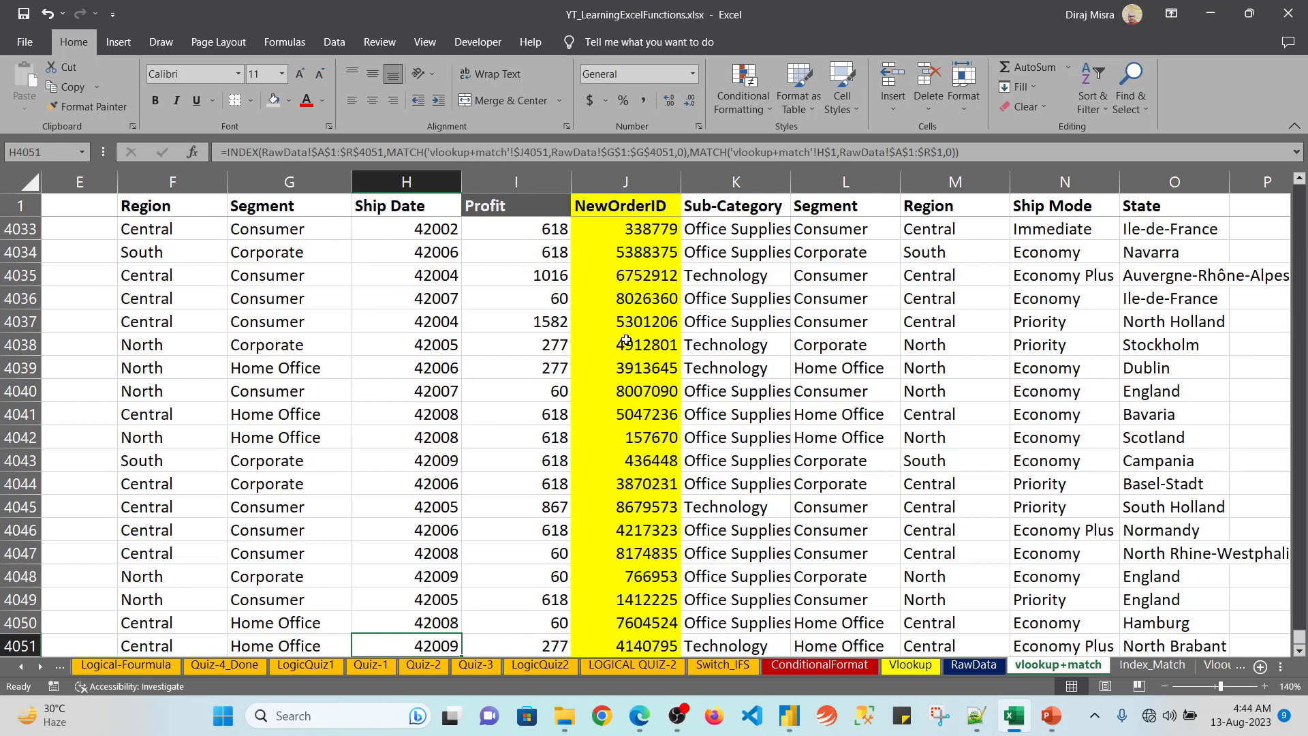
key("Left")
key("ctrl+Up")
key("Down")
key("Up")
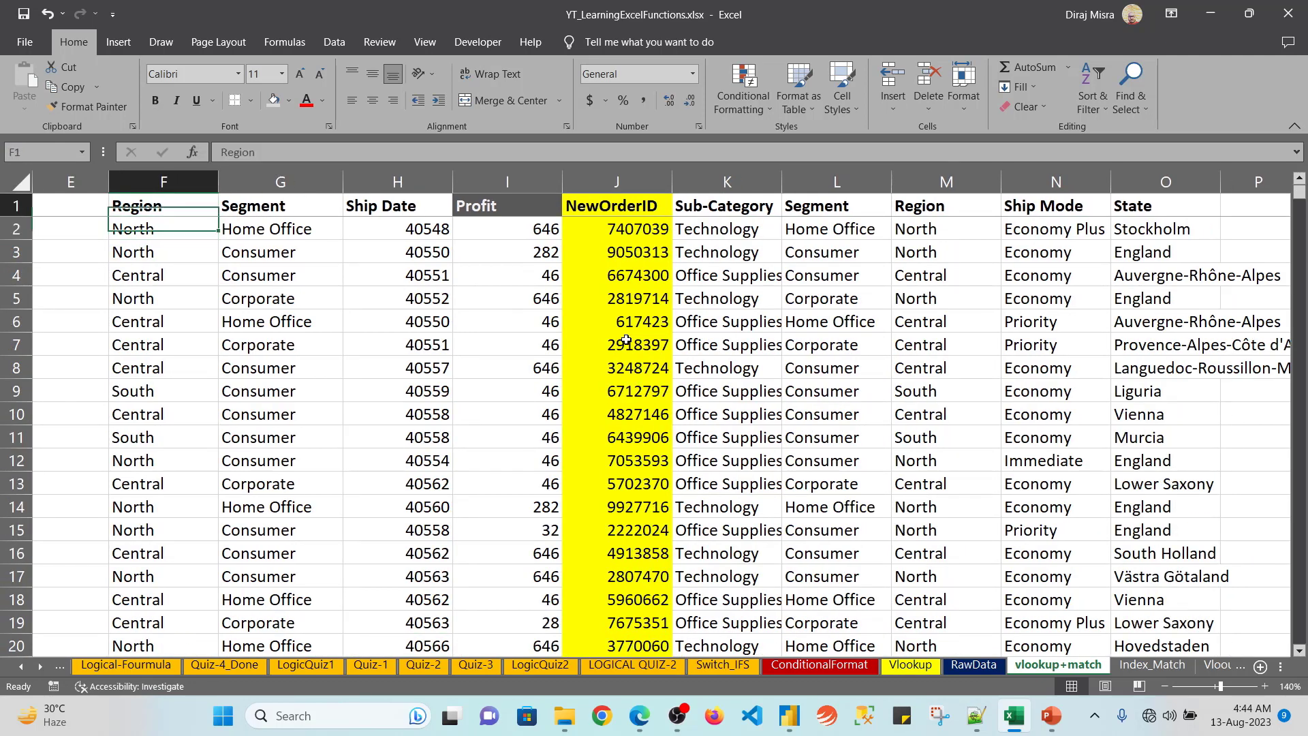